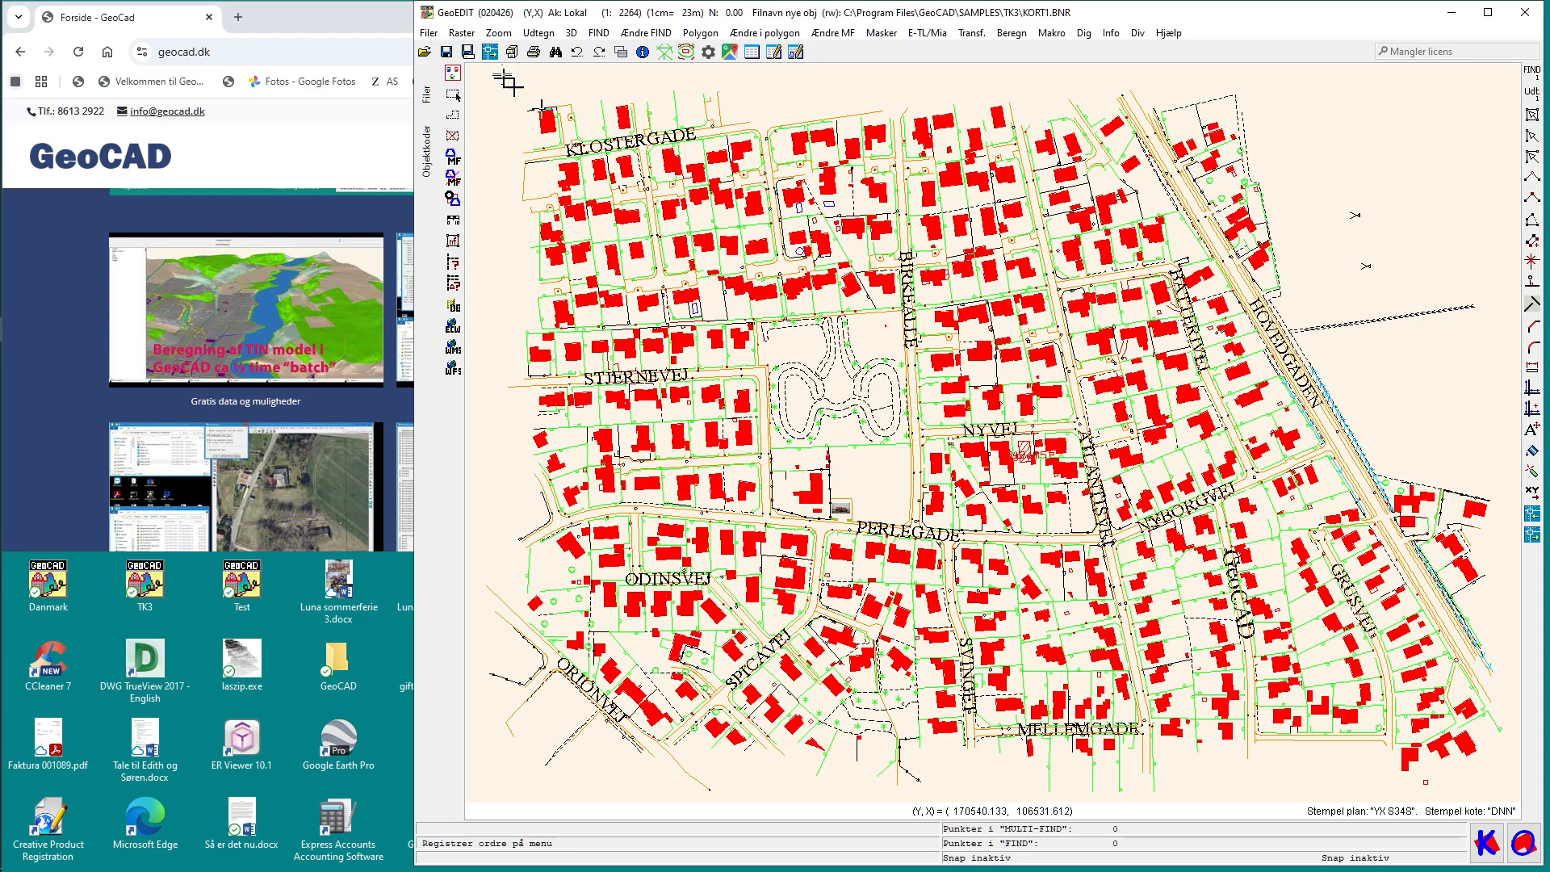
Load the A4_Landscape_YX.bnr map header for a 1:1000 print resized to A3 portrait, and place it over the central map area around Birkealle
click(533, 36)
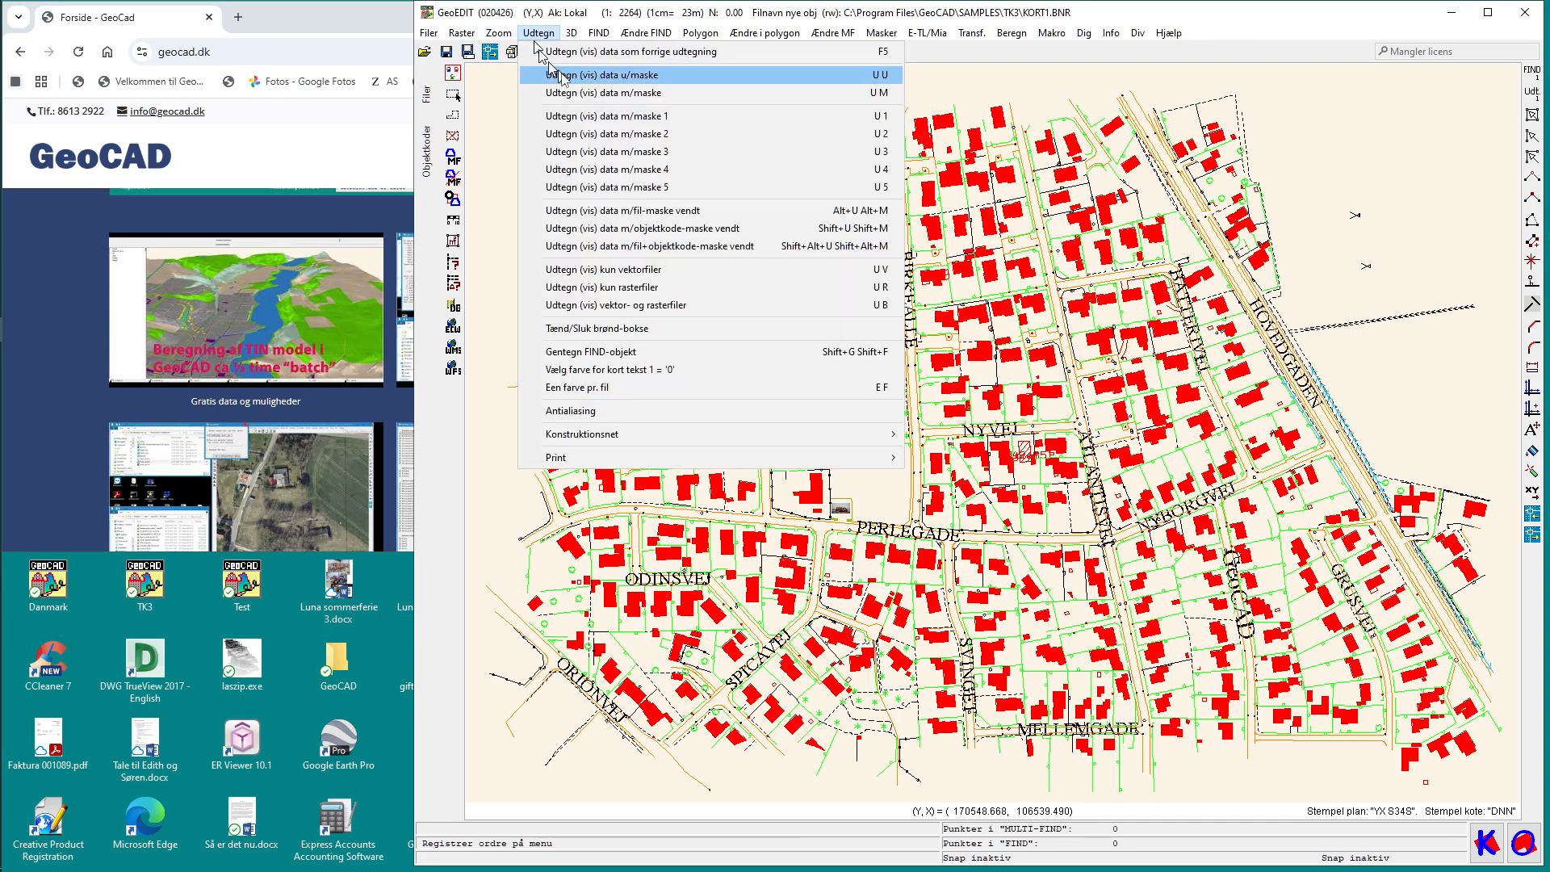
mouse_move(701, 457)
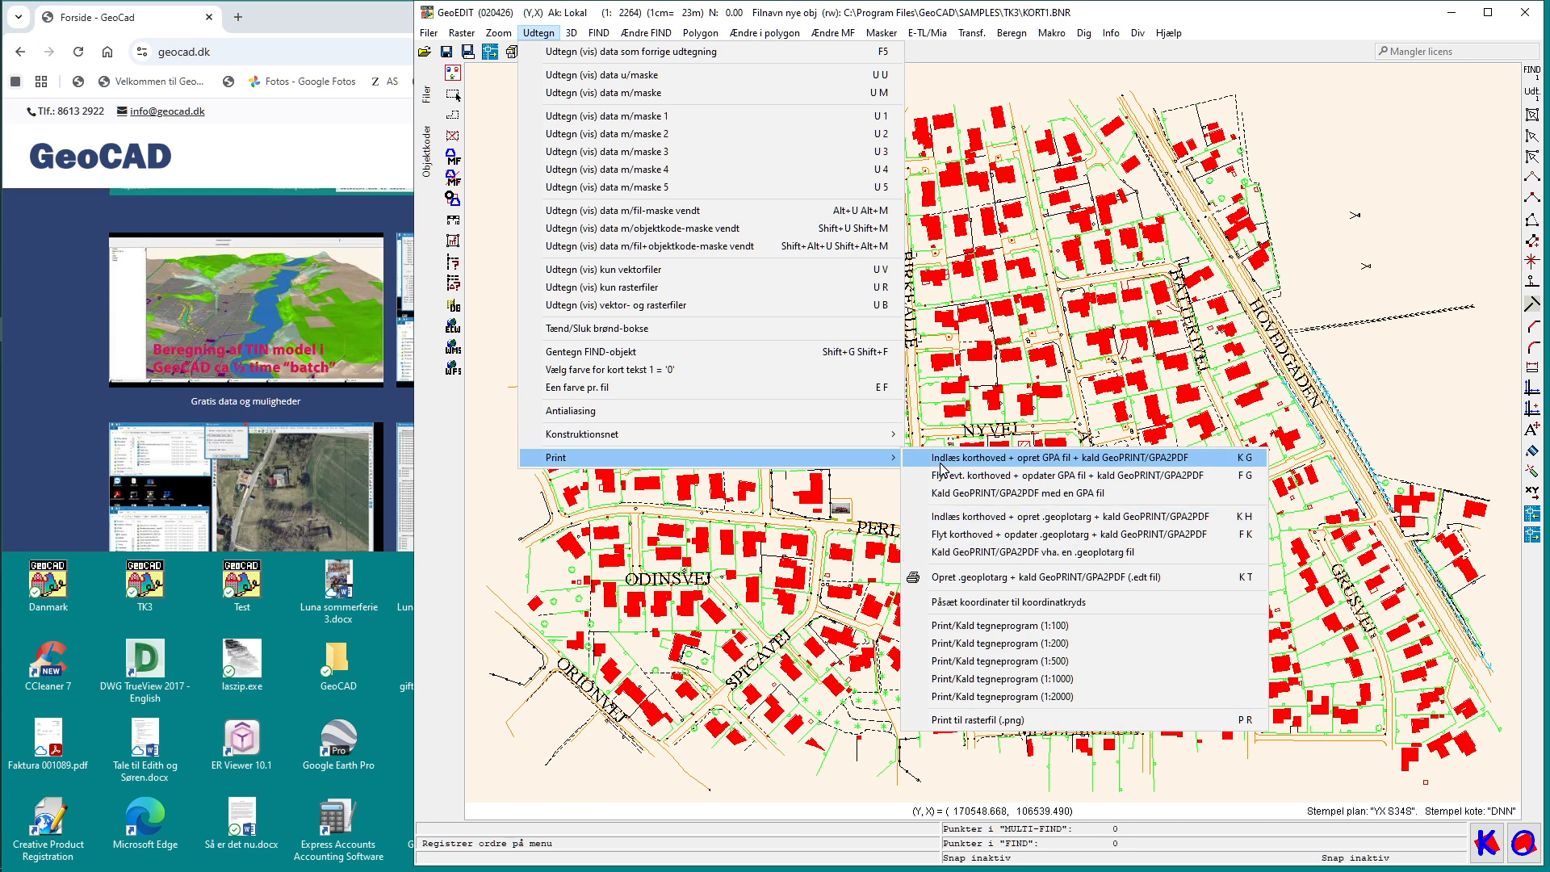
click(983, 458)
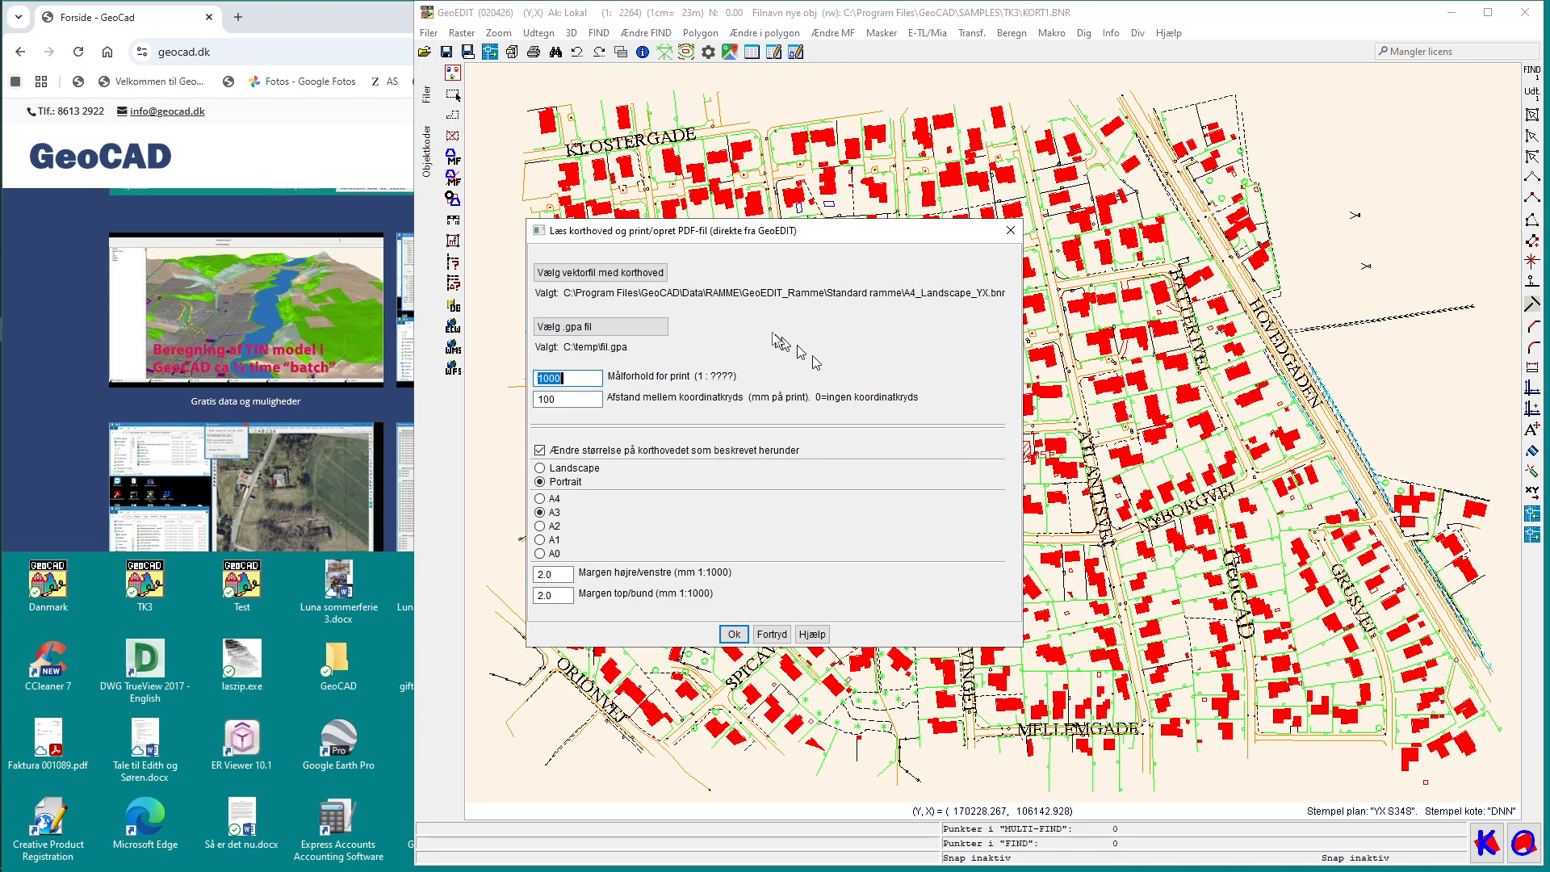
click(637, 275)
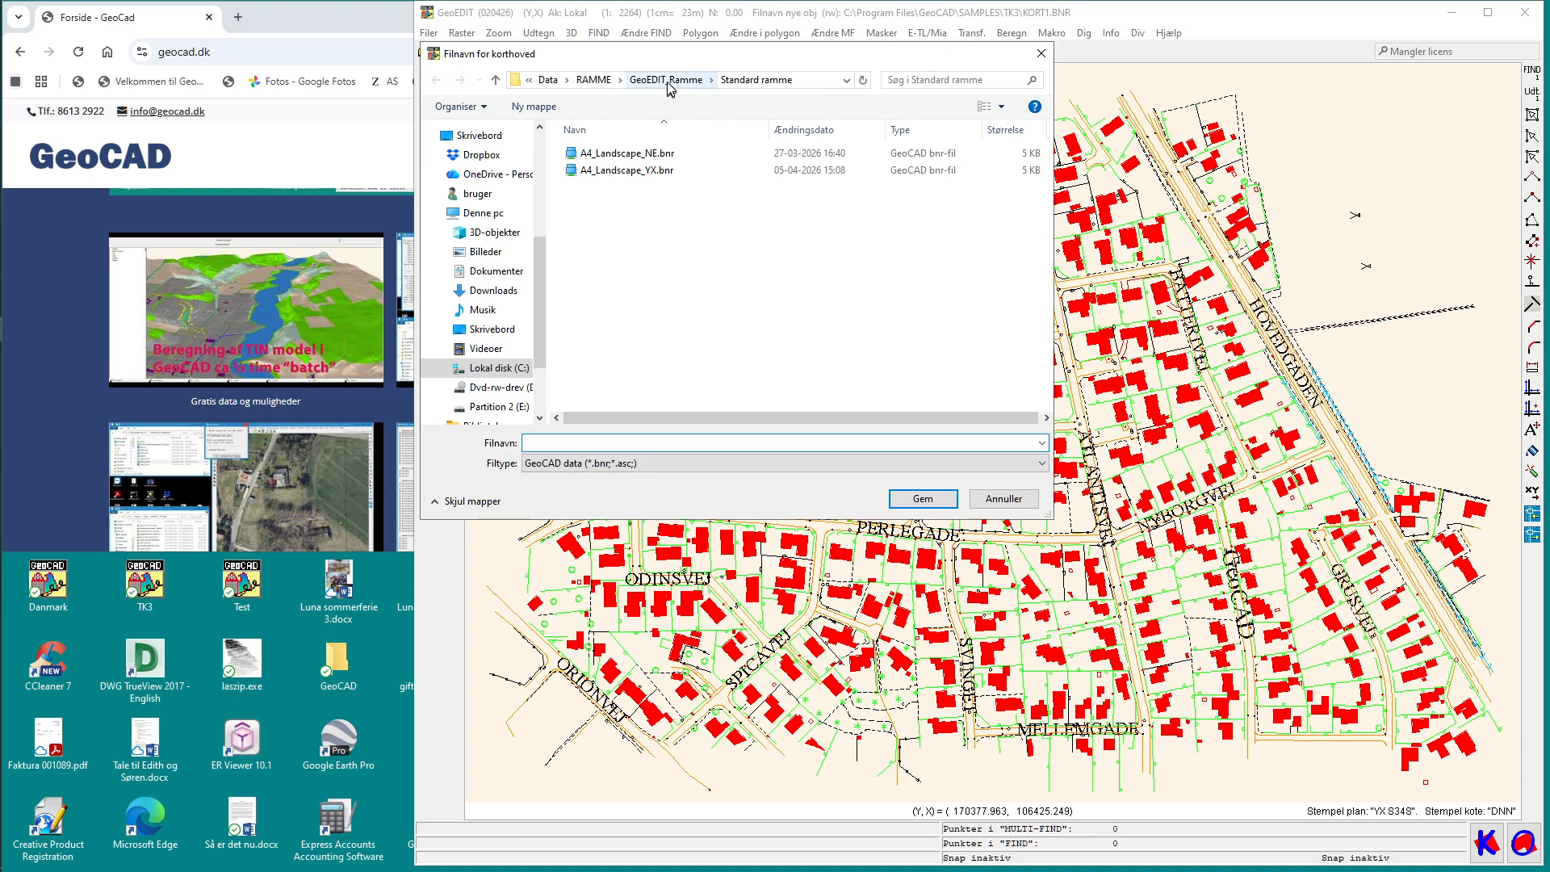
double_click(618, 171)
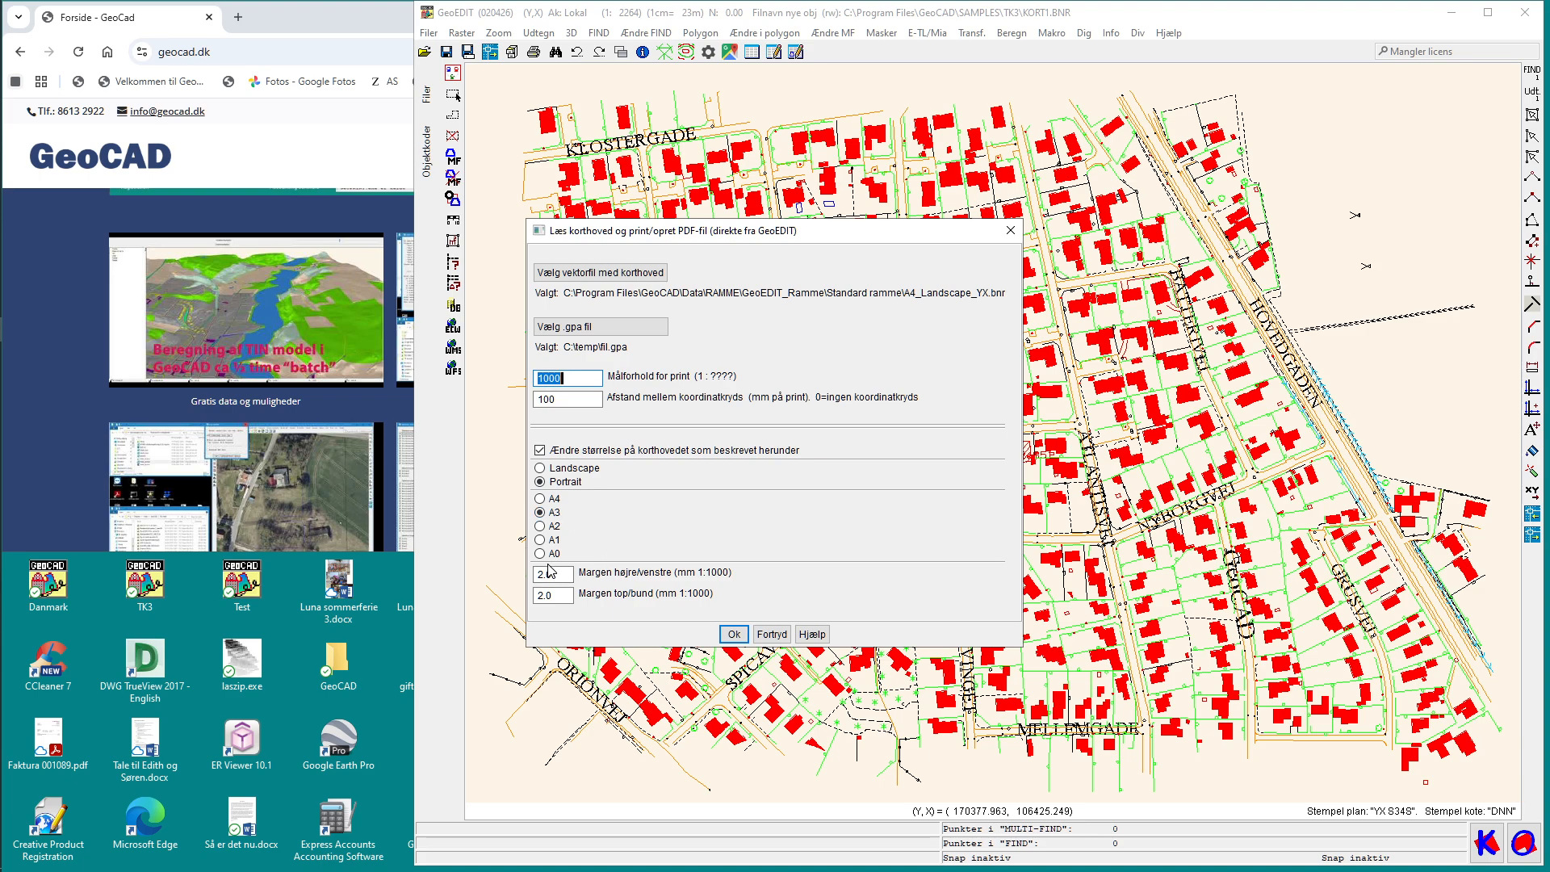
click(734, 634)
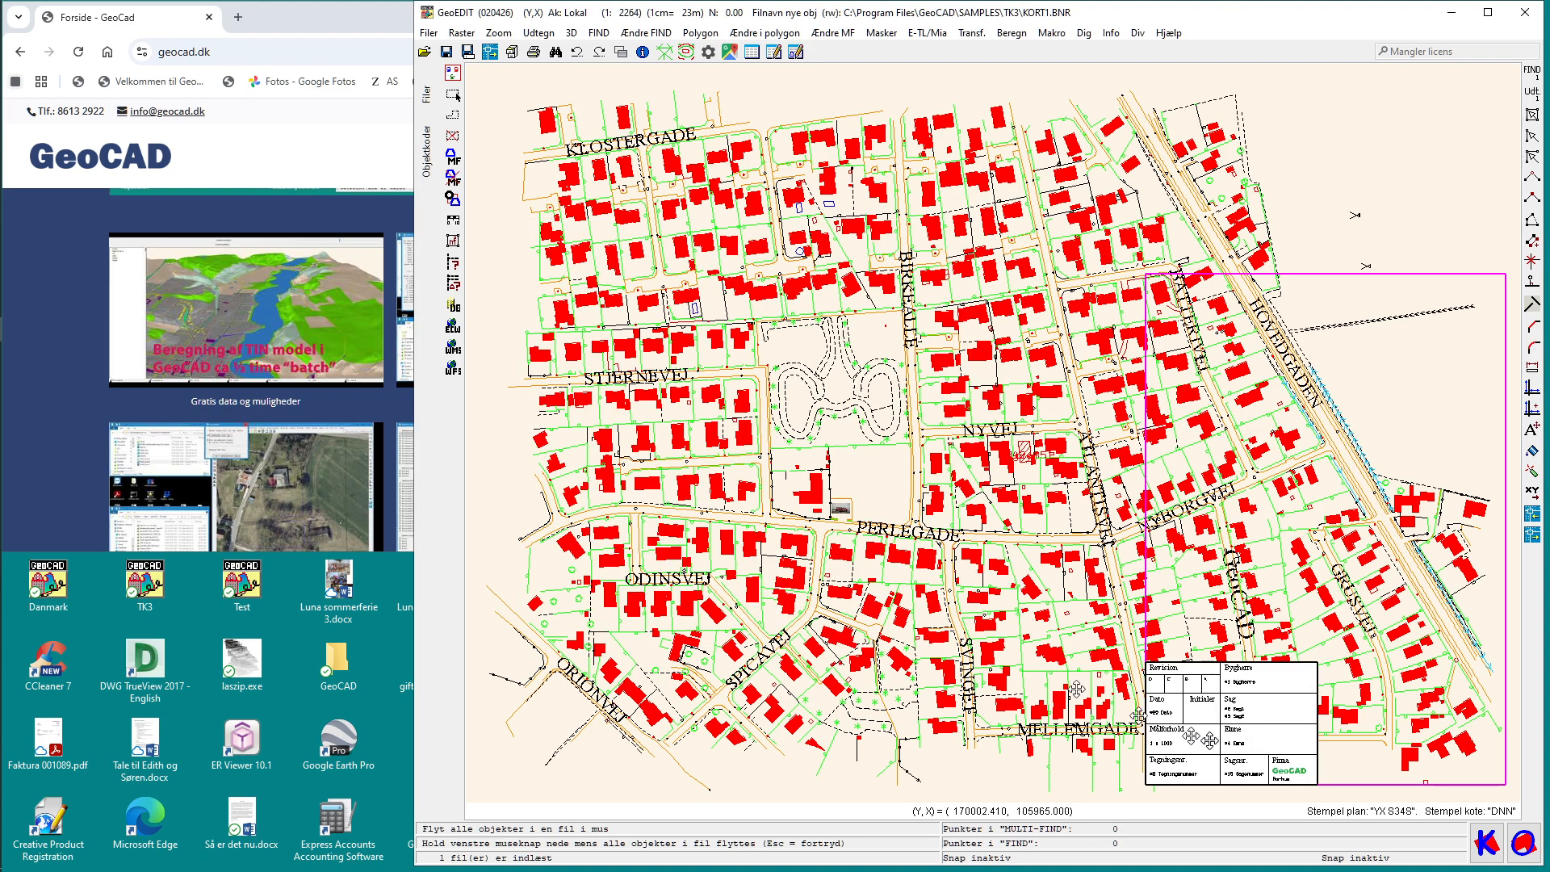
drag(1273, 557, 828, 438)
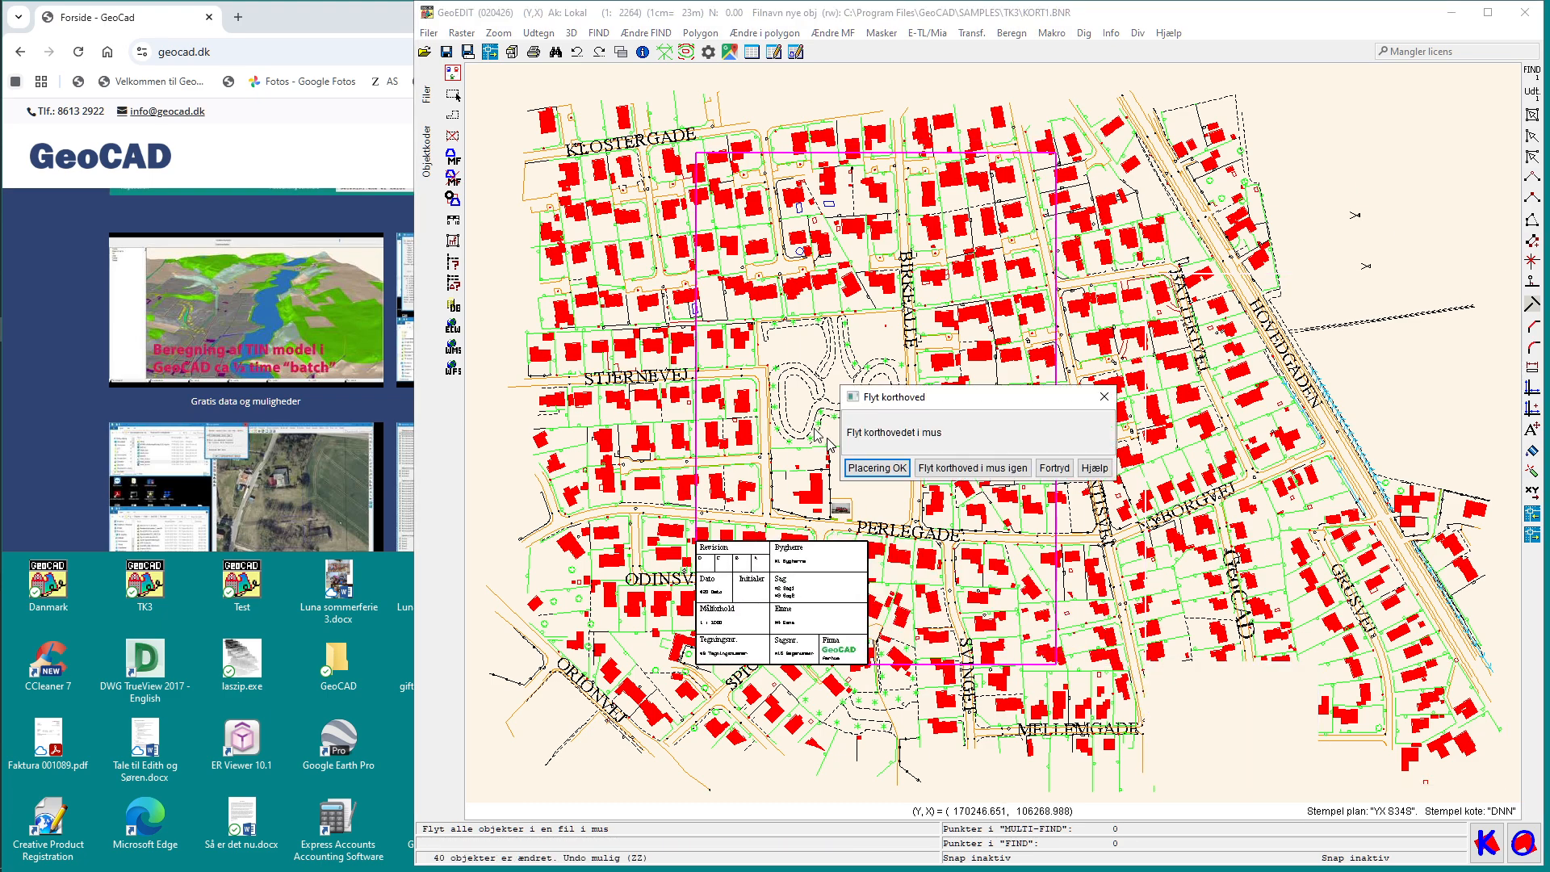
click(876, 469)
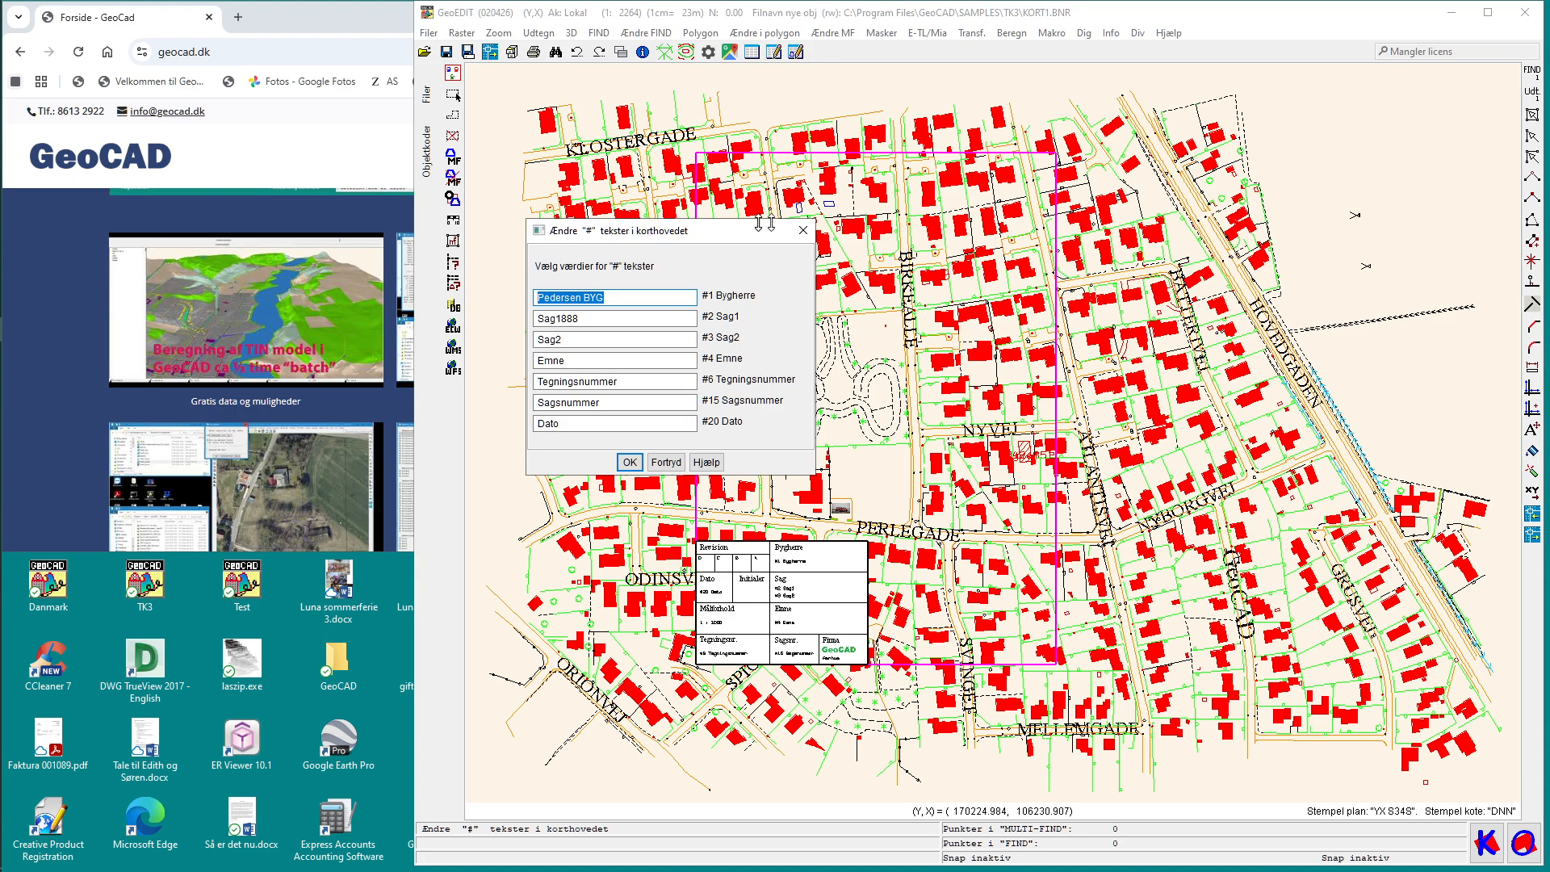
Correct the Bygherre text in the map header to "Petersen BYG" and apply the header texts
click(557, 297)
key(BackSpace)
text(t)
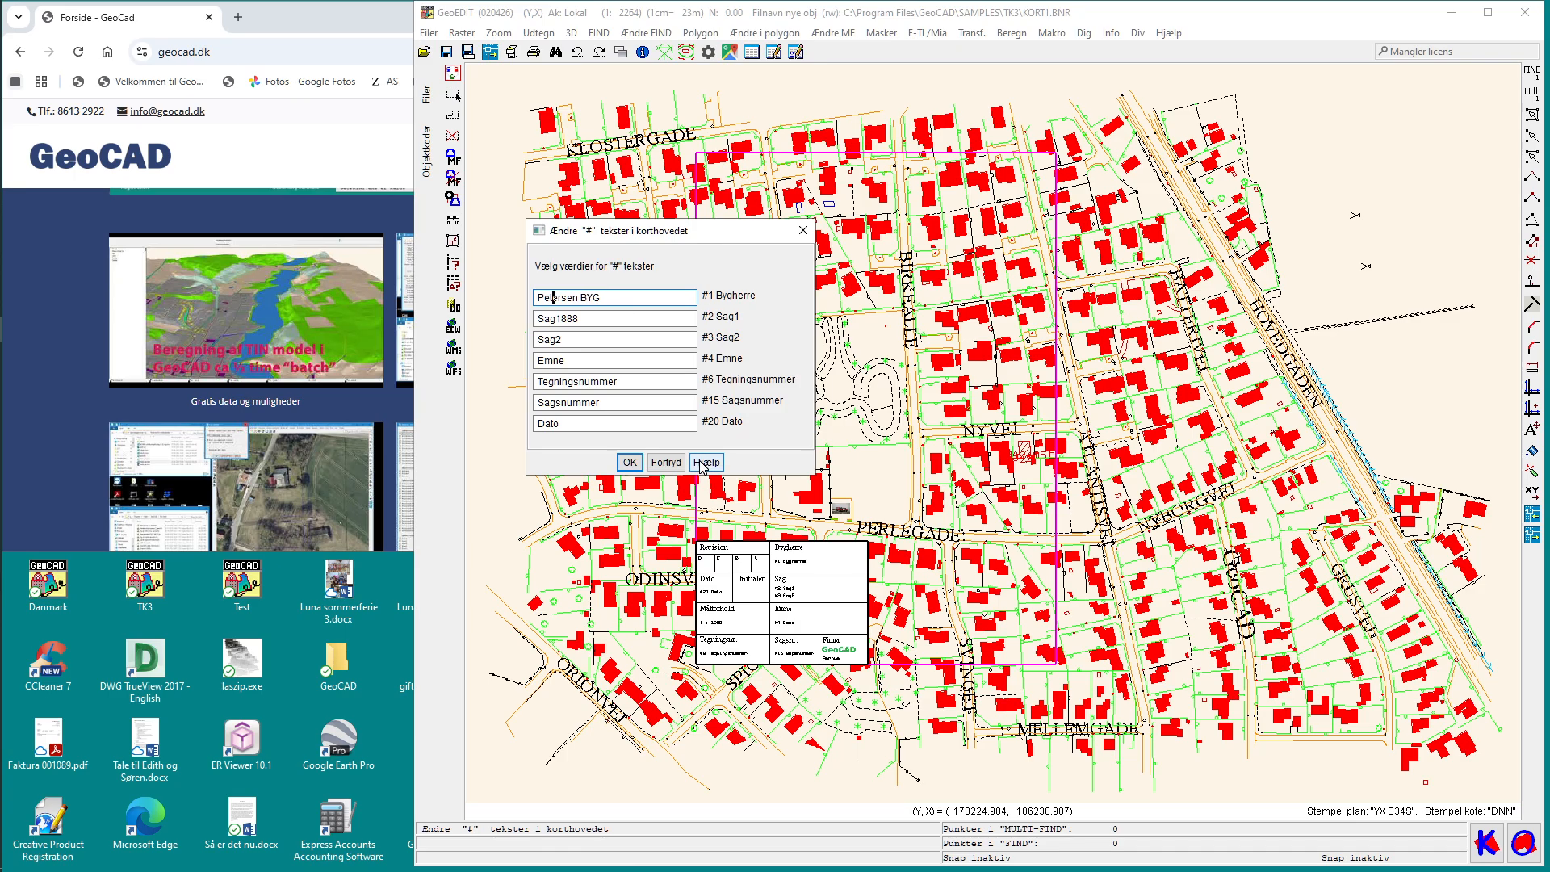
click(631, 464)
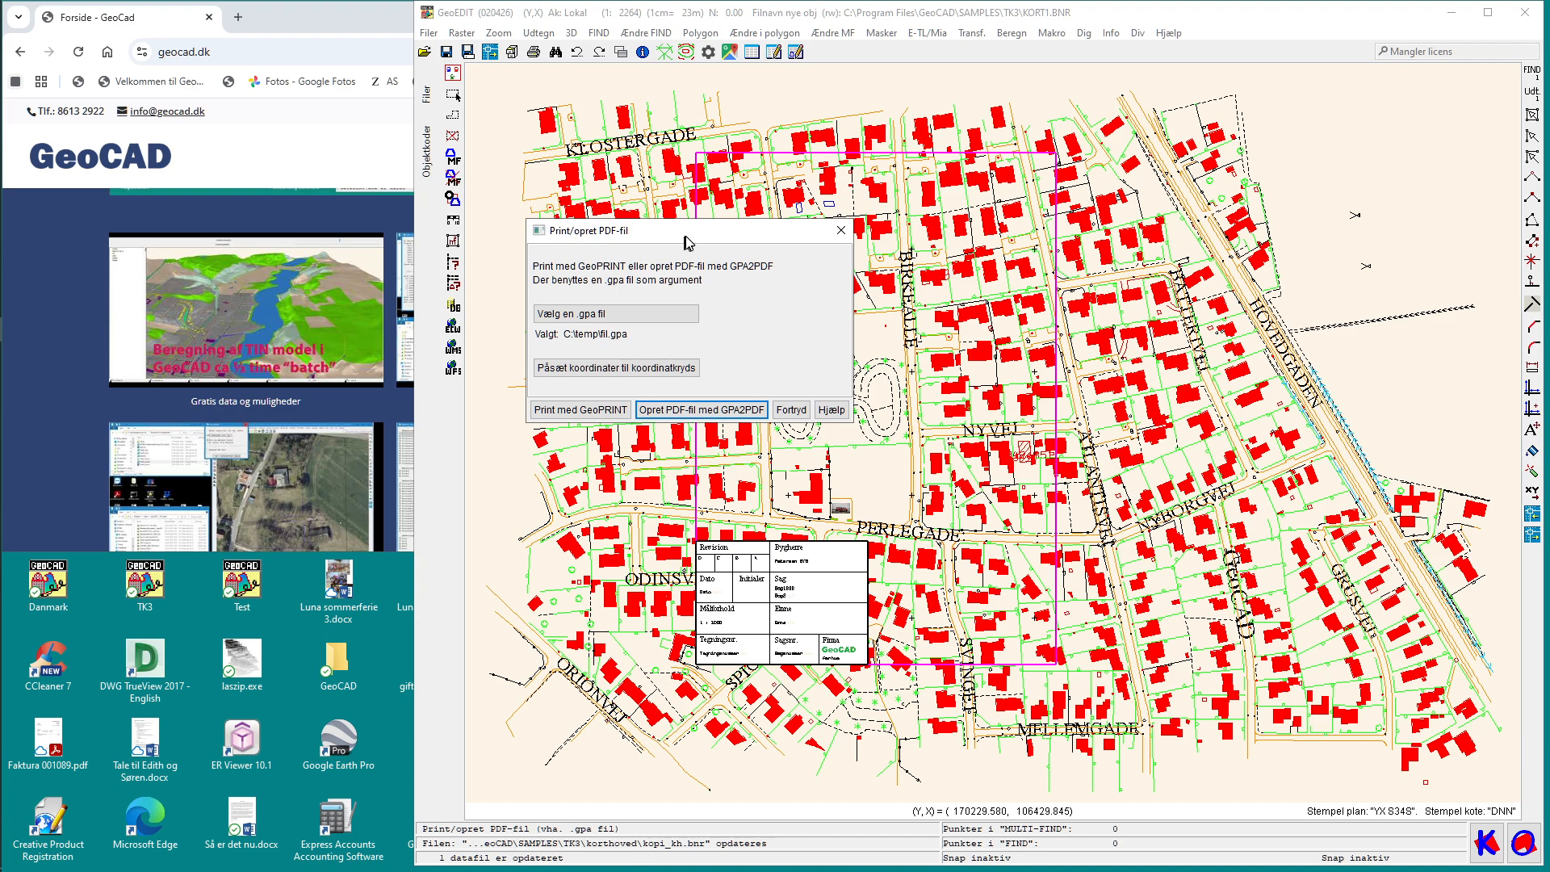
Add coordinate labels to two grid crosses inside the frame, one near its upper-left corner and one just right of the title block
drag(691, 242, 539, 244)
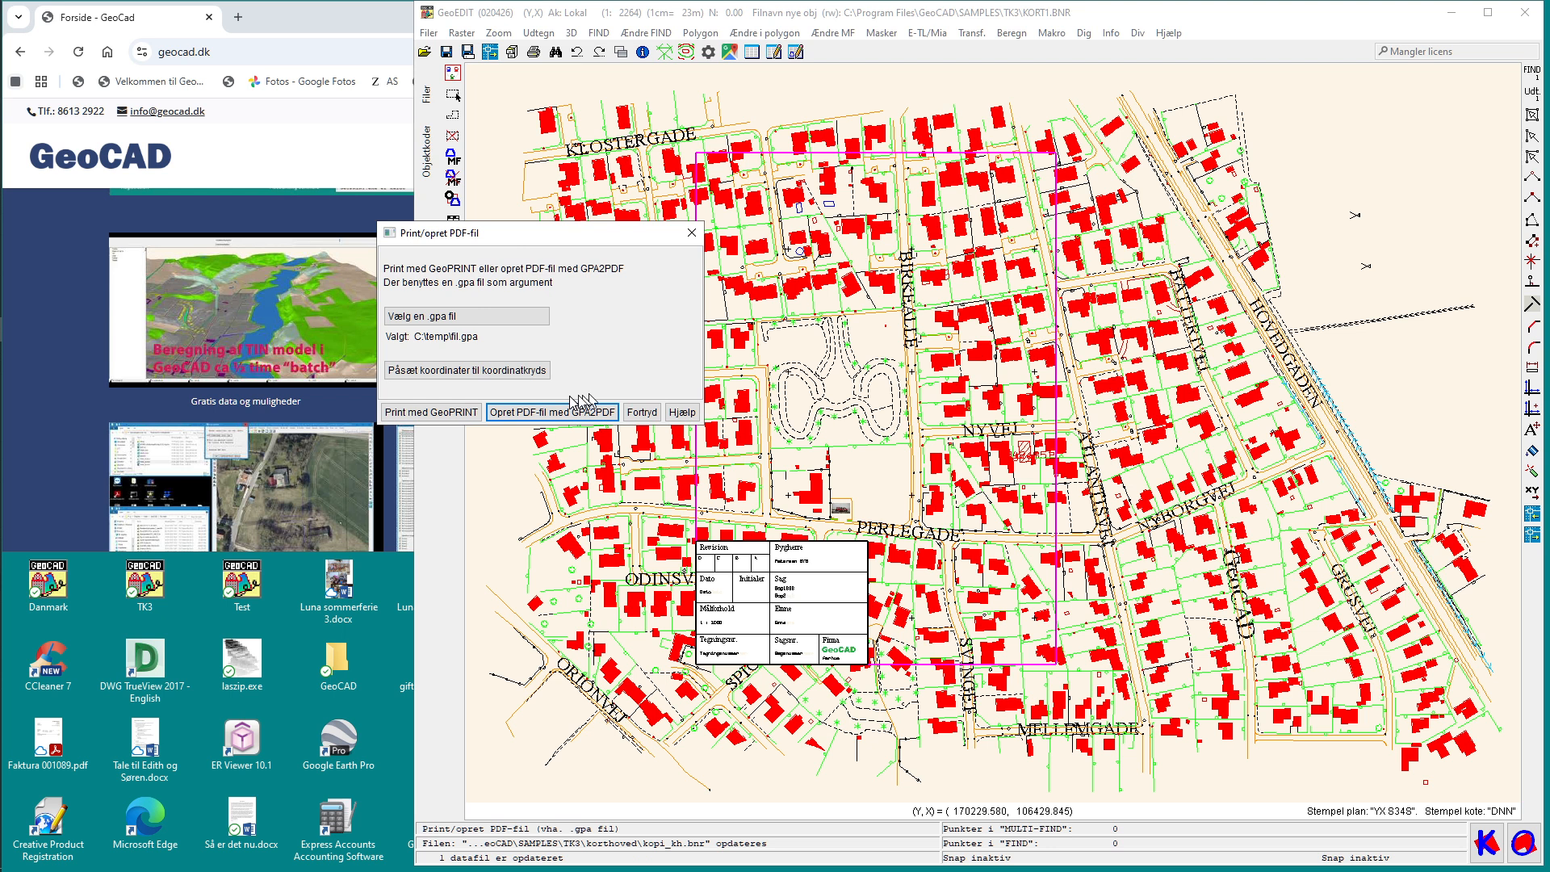
click(498, 371)
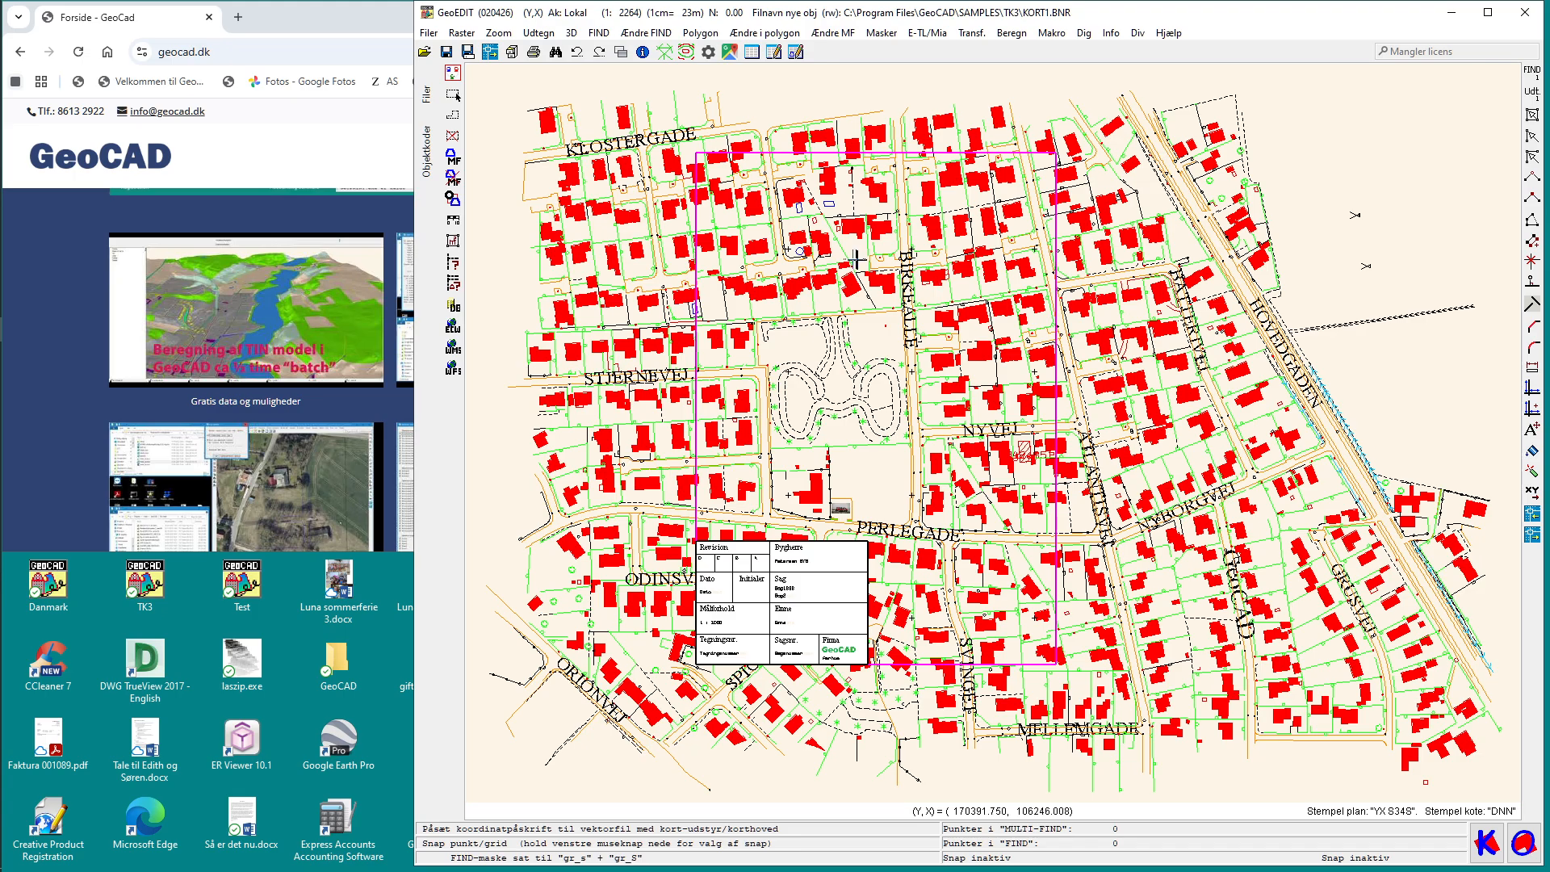
drag(790, 260, 819, 359)
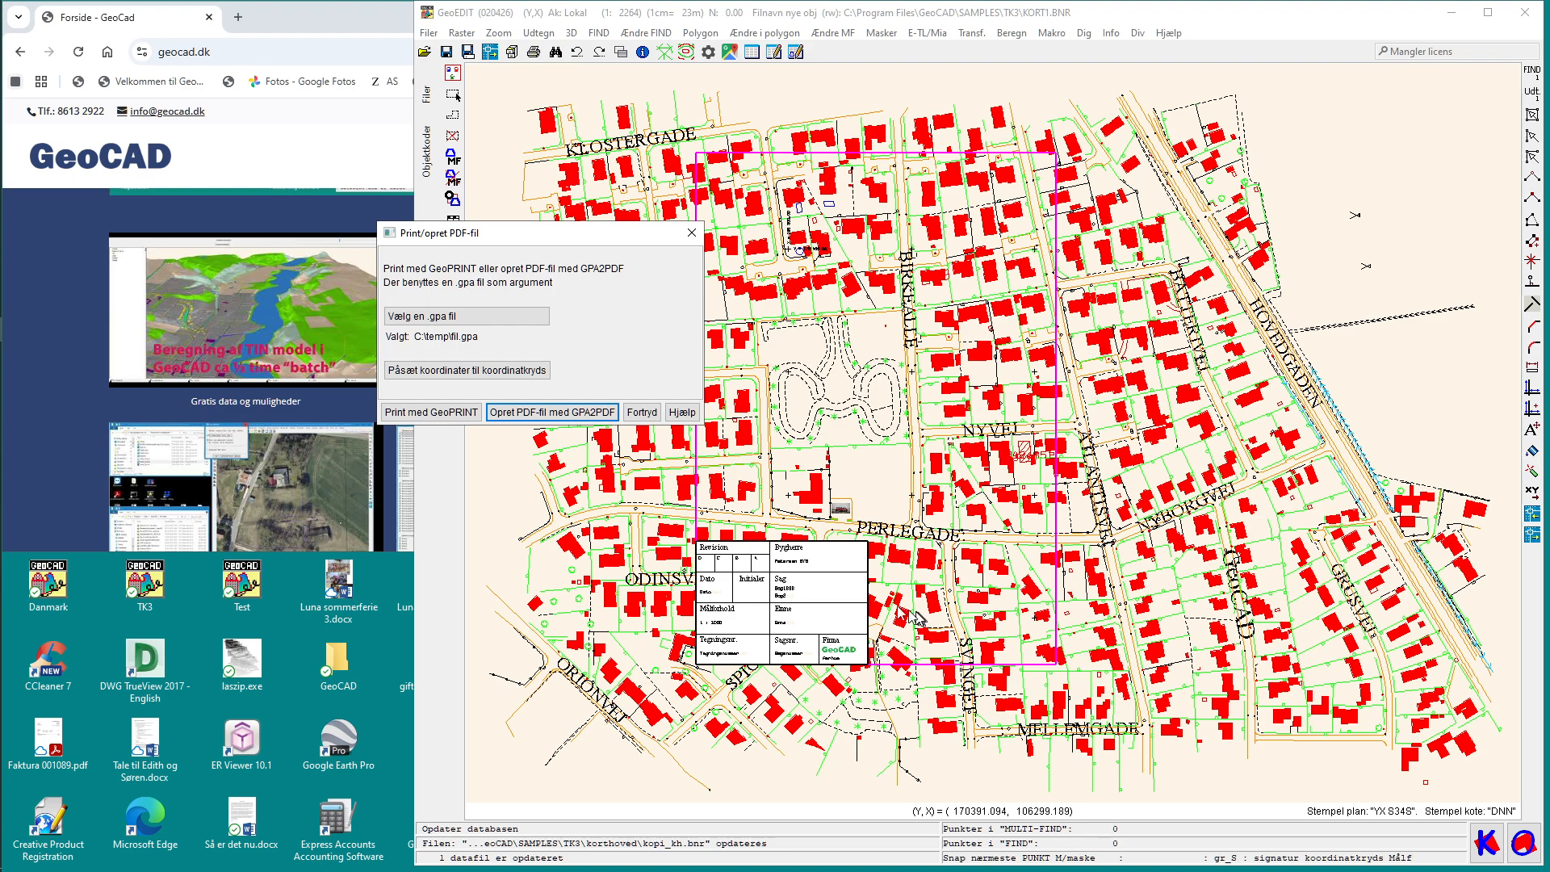
click(529, 371)
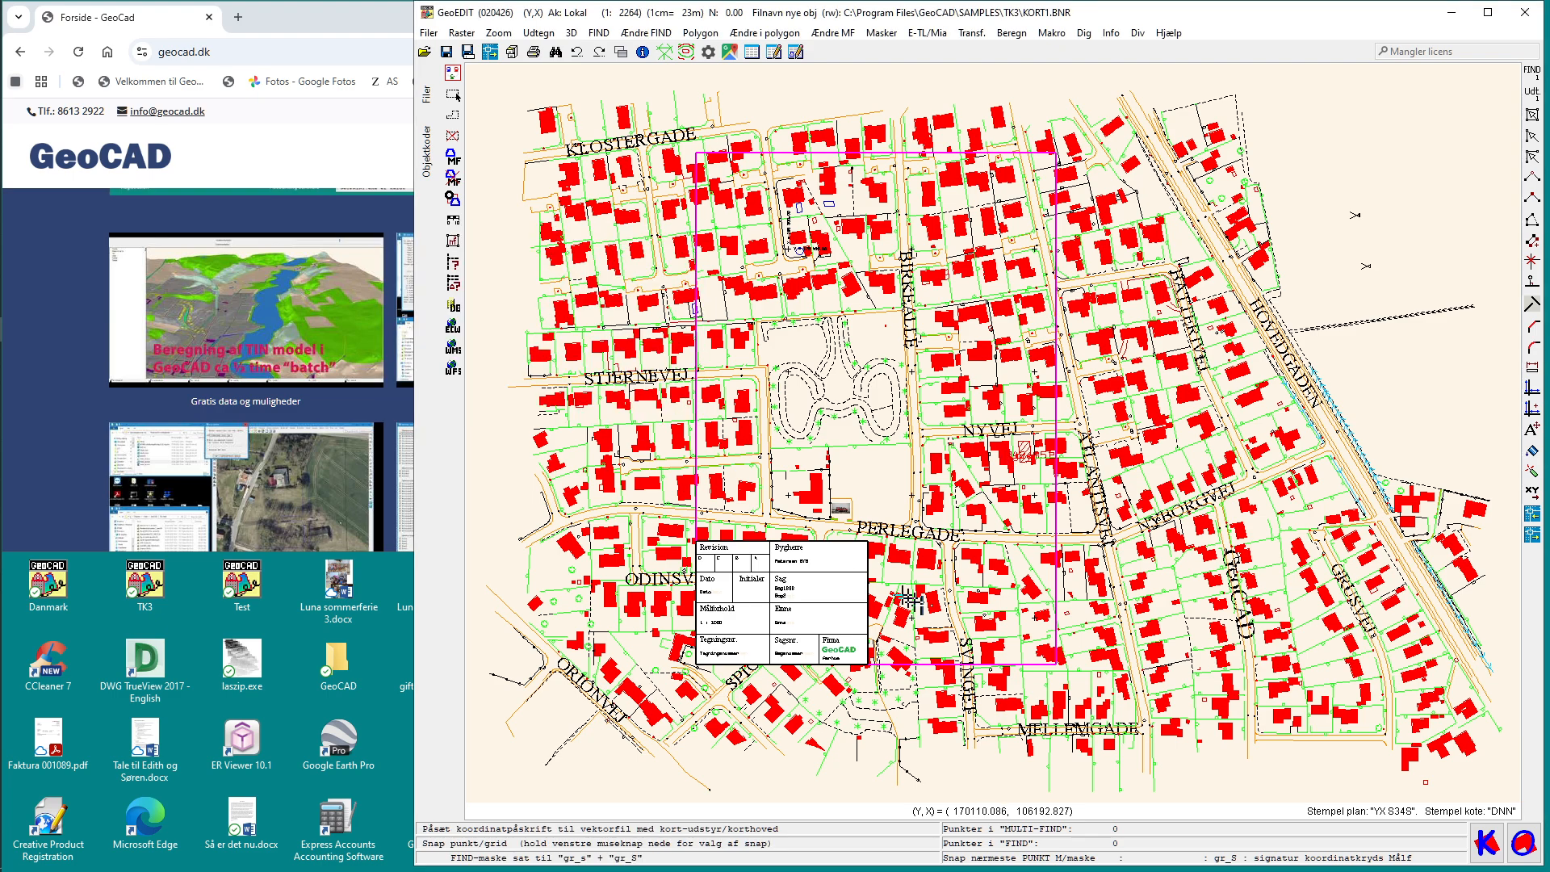
right_click(924, 612)
click(935, 711)
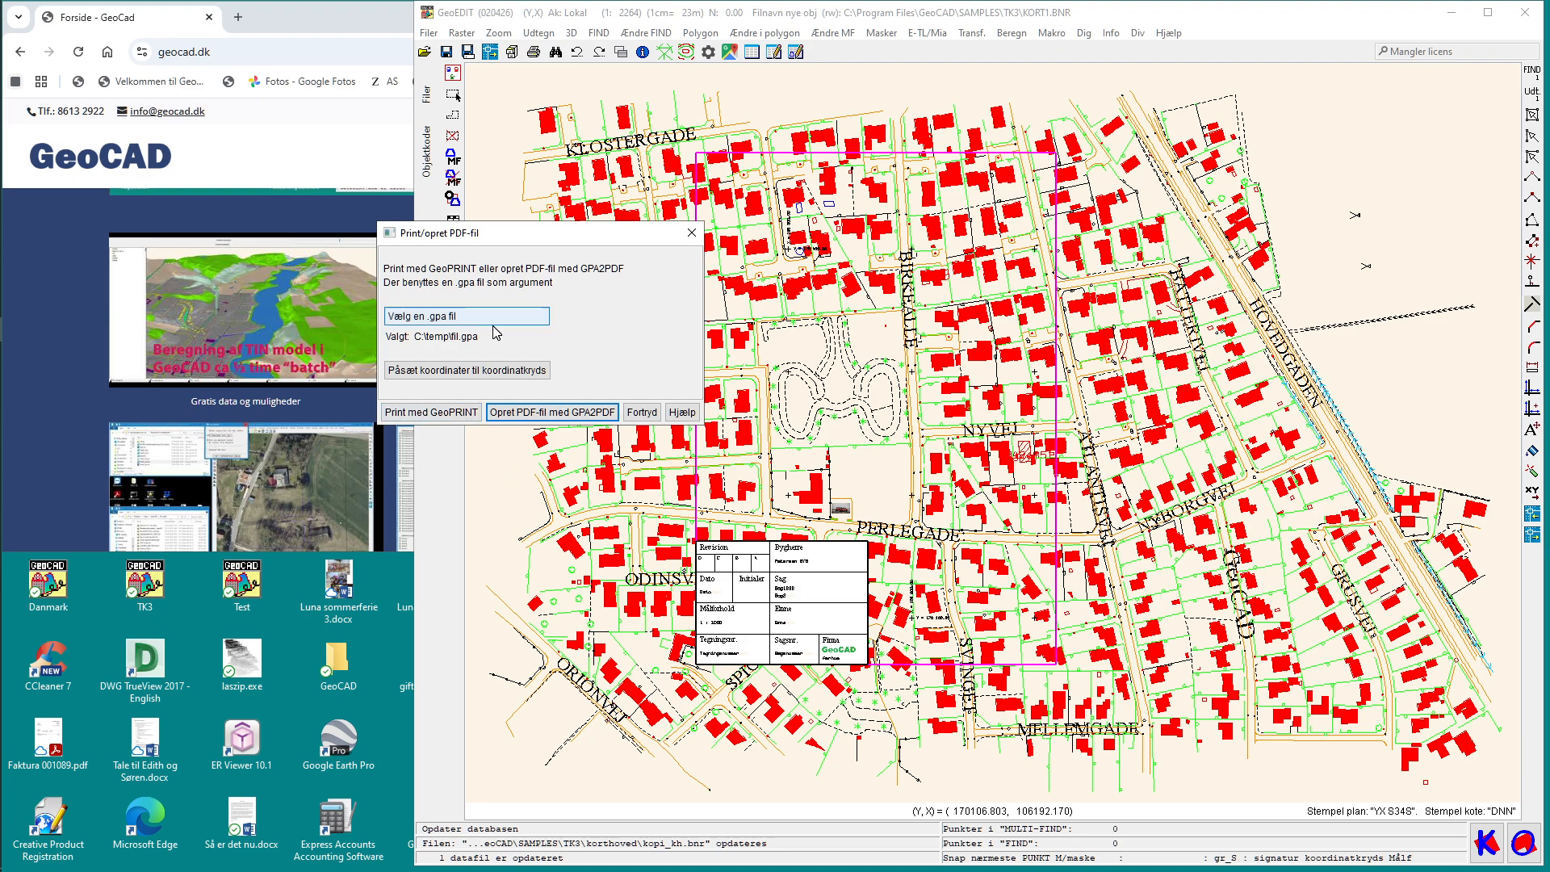
Create the PDF with GPA2PDF as fil.pdf in C:\Temp, replacing the existing file, and open it
click(540, 414)
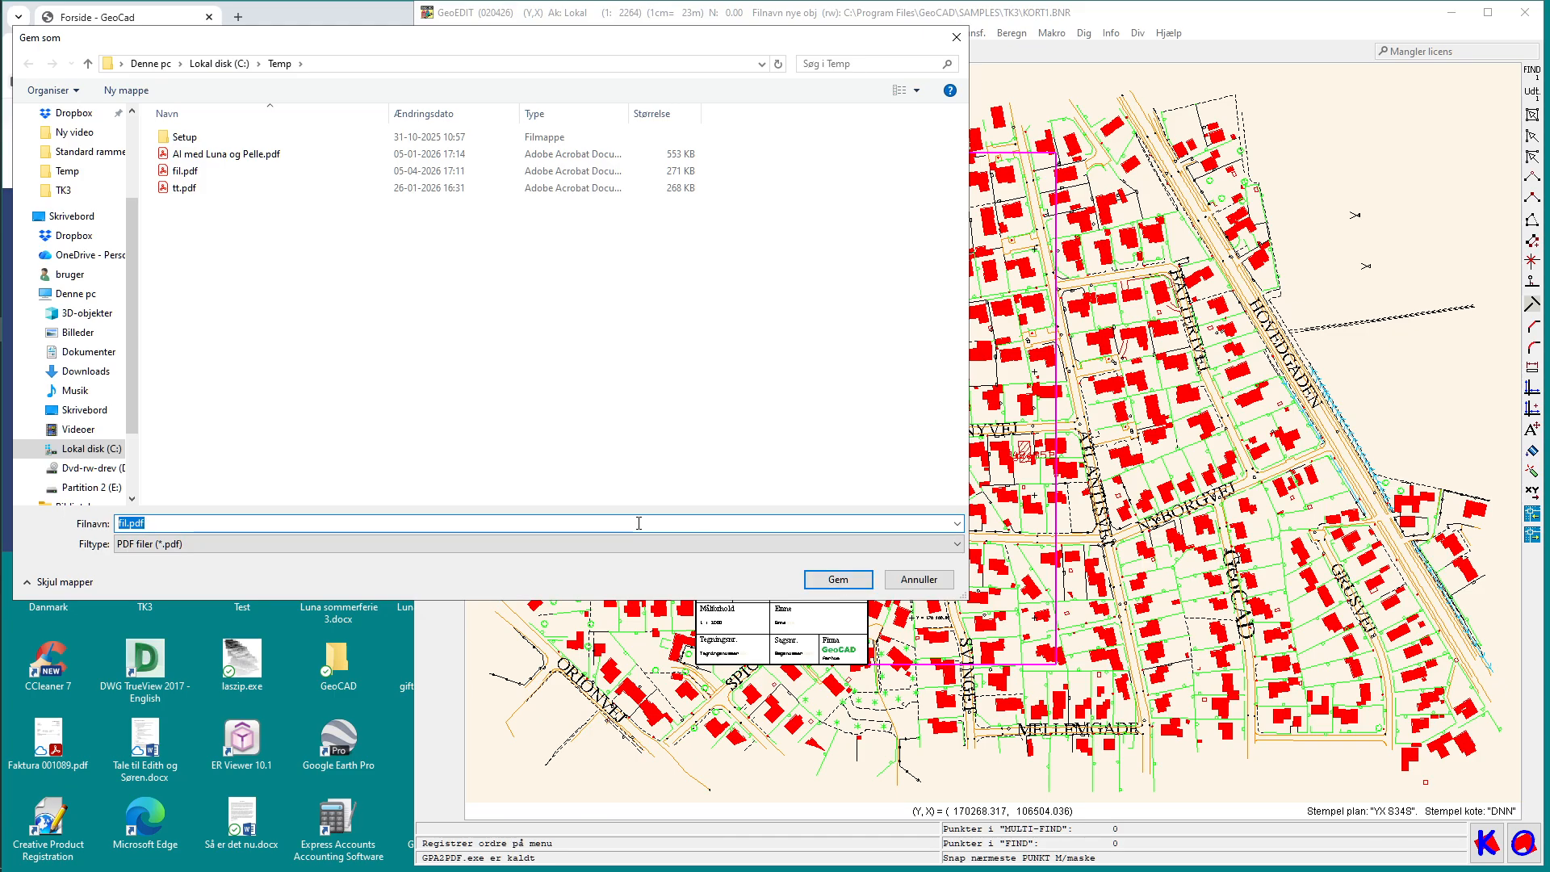
click(831, 583)
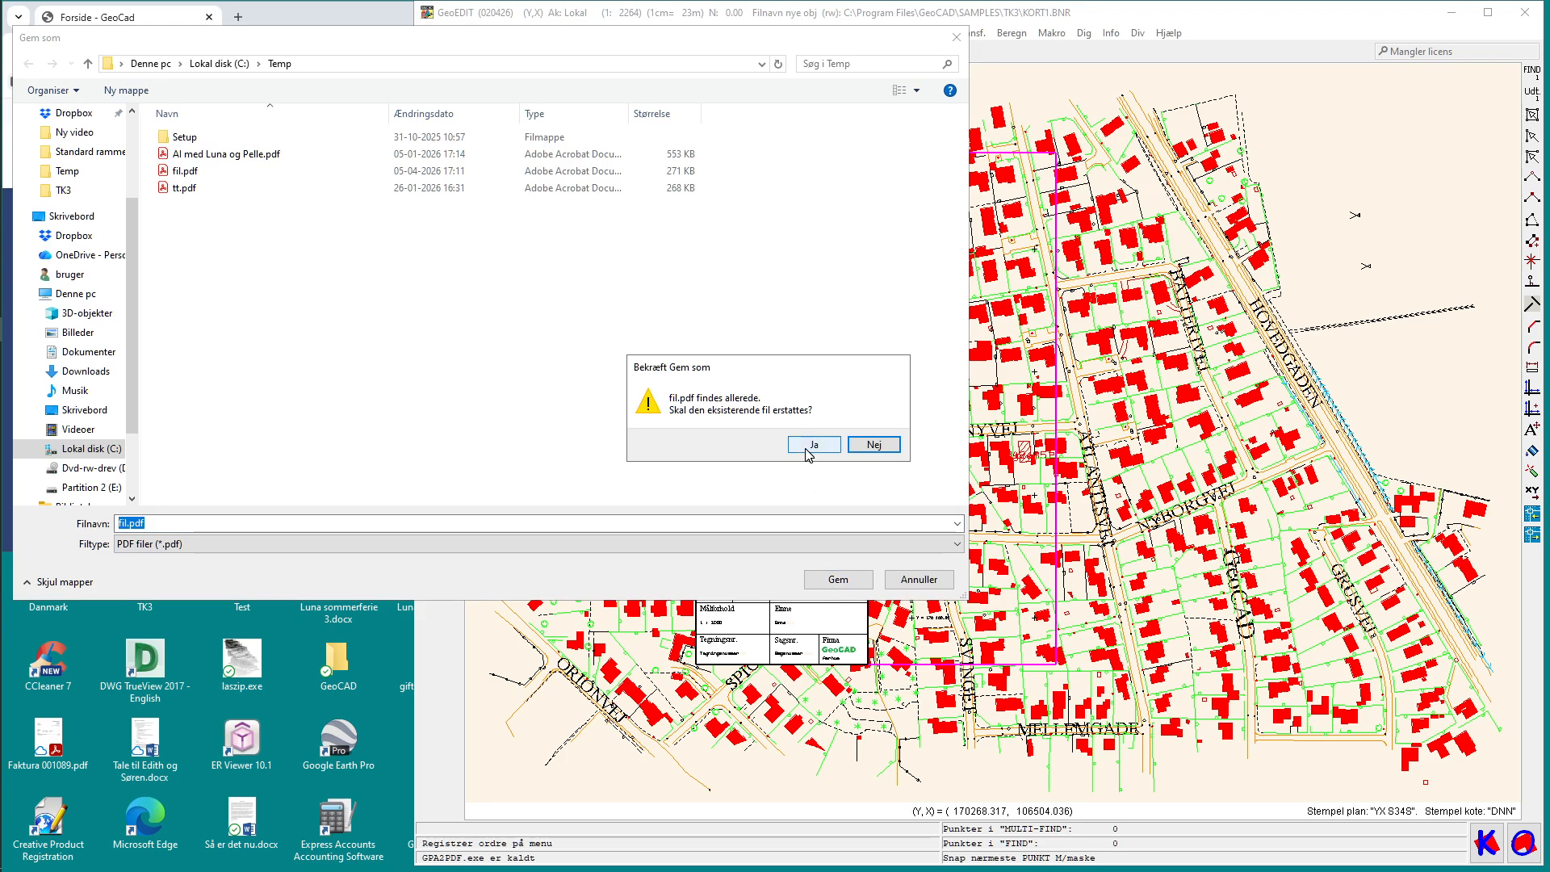
click(811, 445)
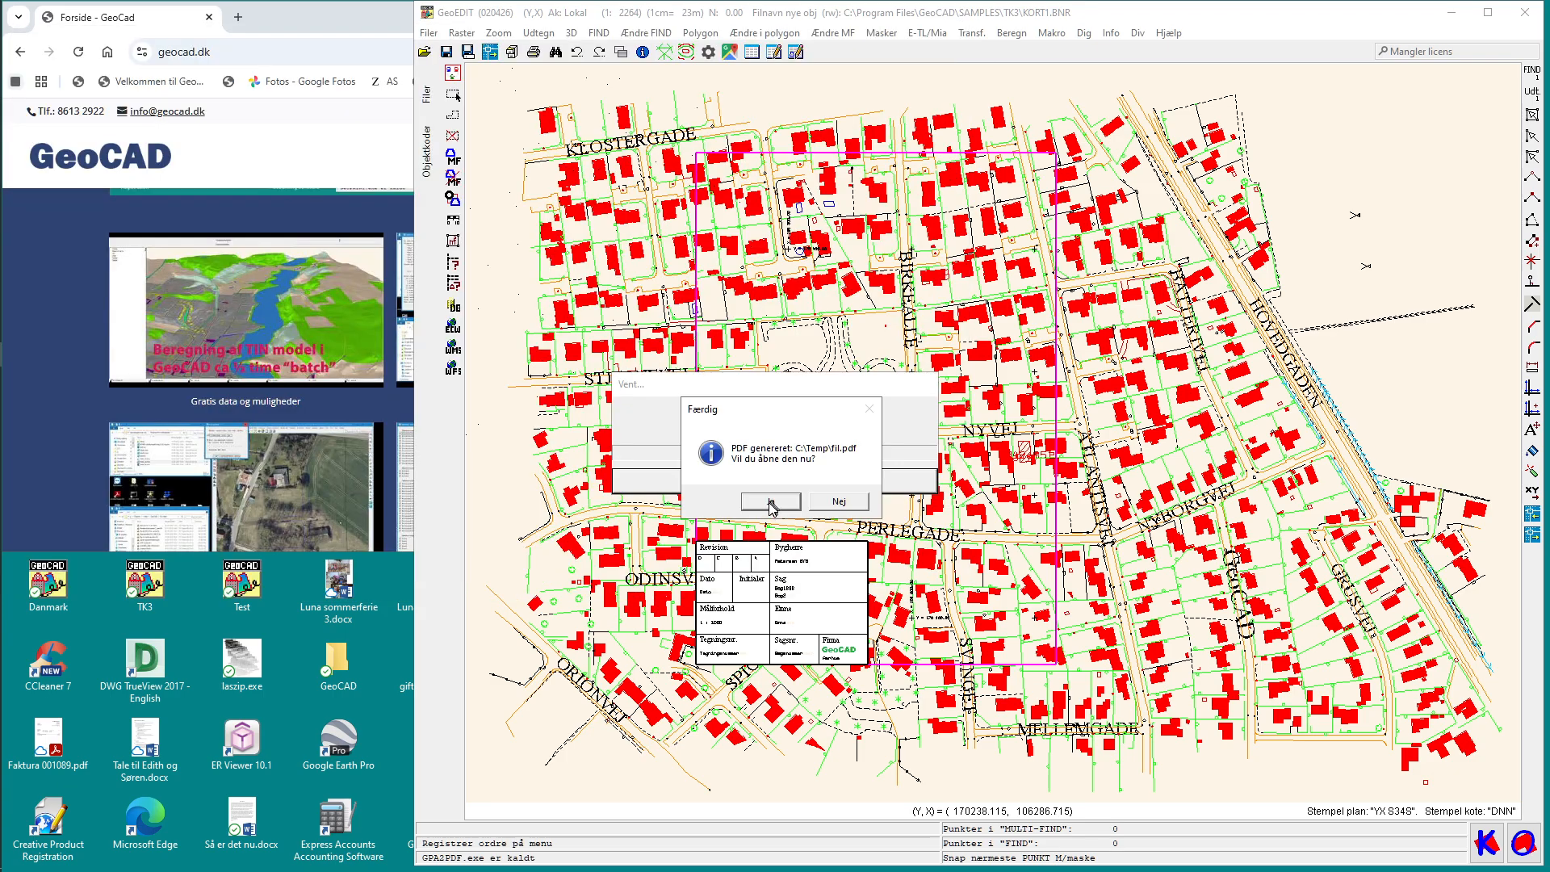
click(769, 503)
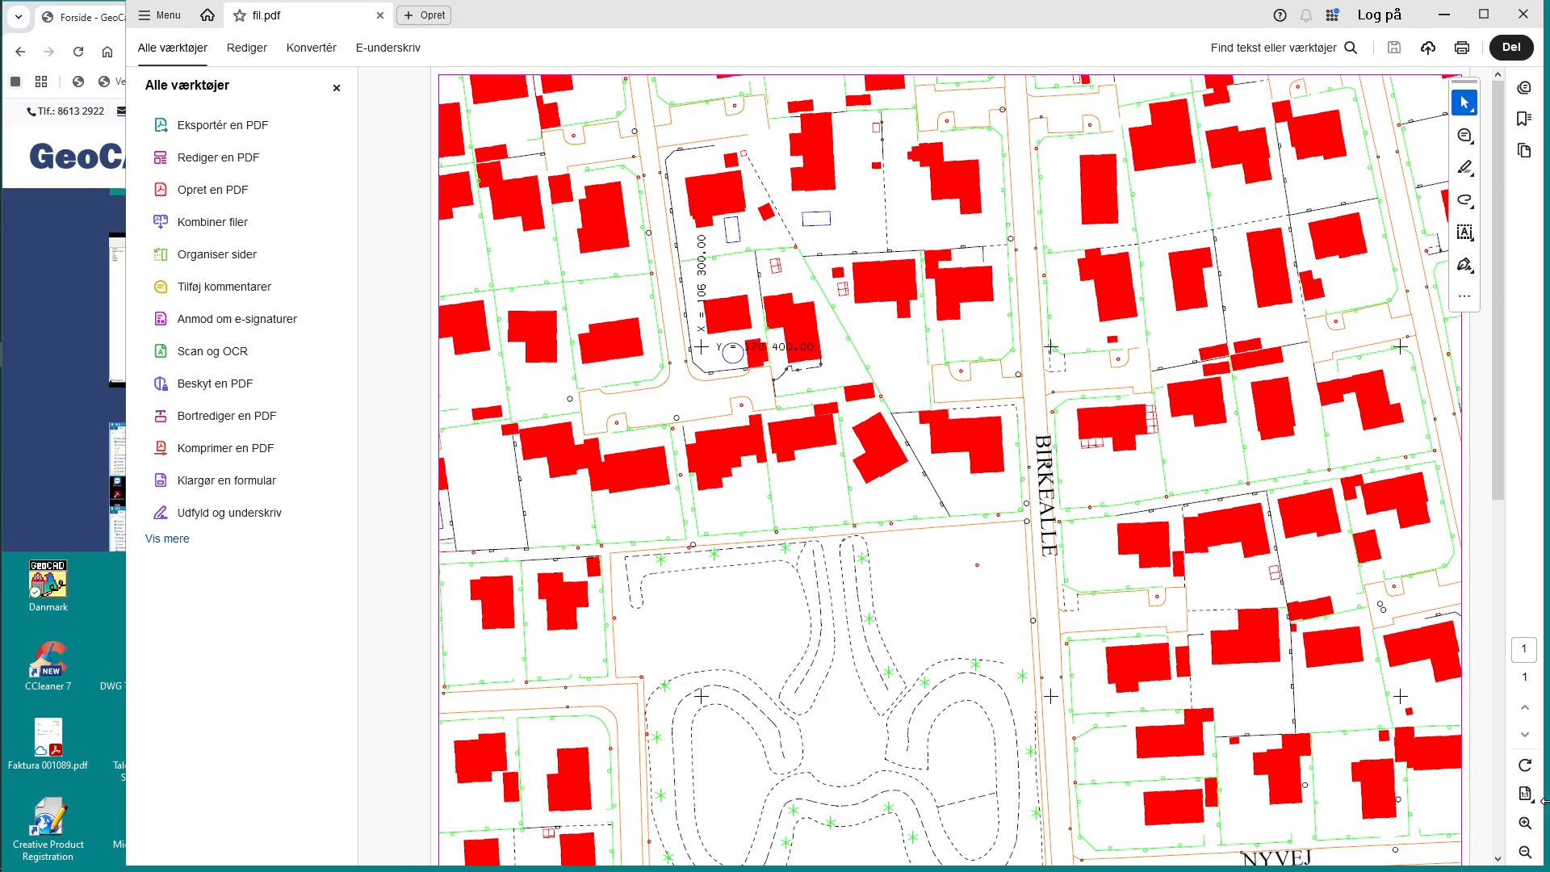
Examine the map, coordinate labels and title block texts in fil.pdf at 100% zoom, and close the PDF viewer
click(1523, 823)
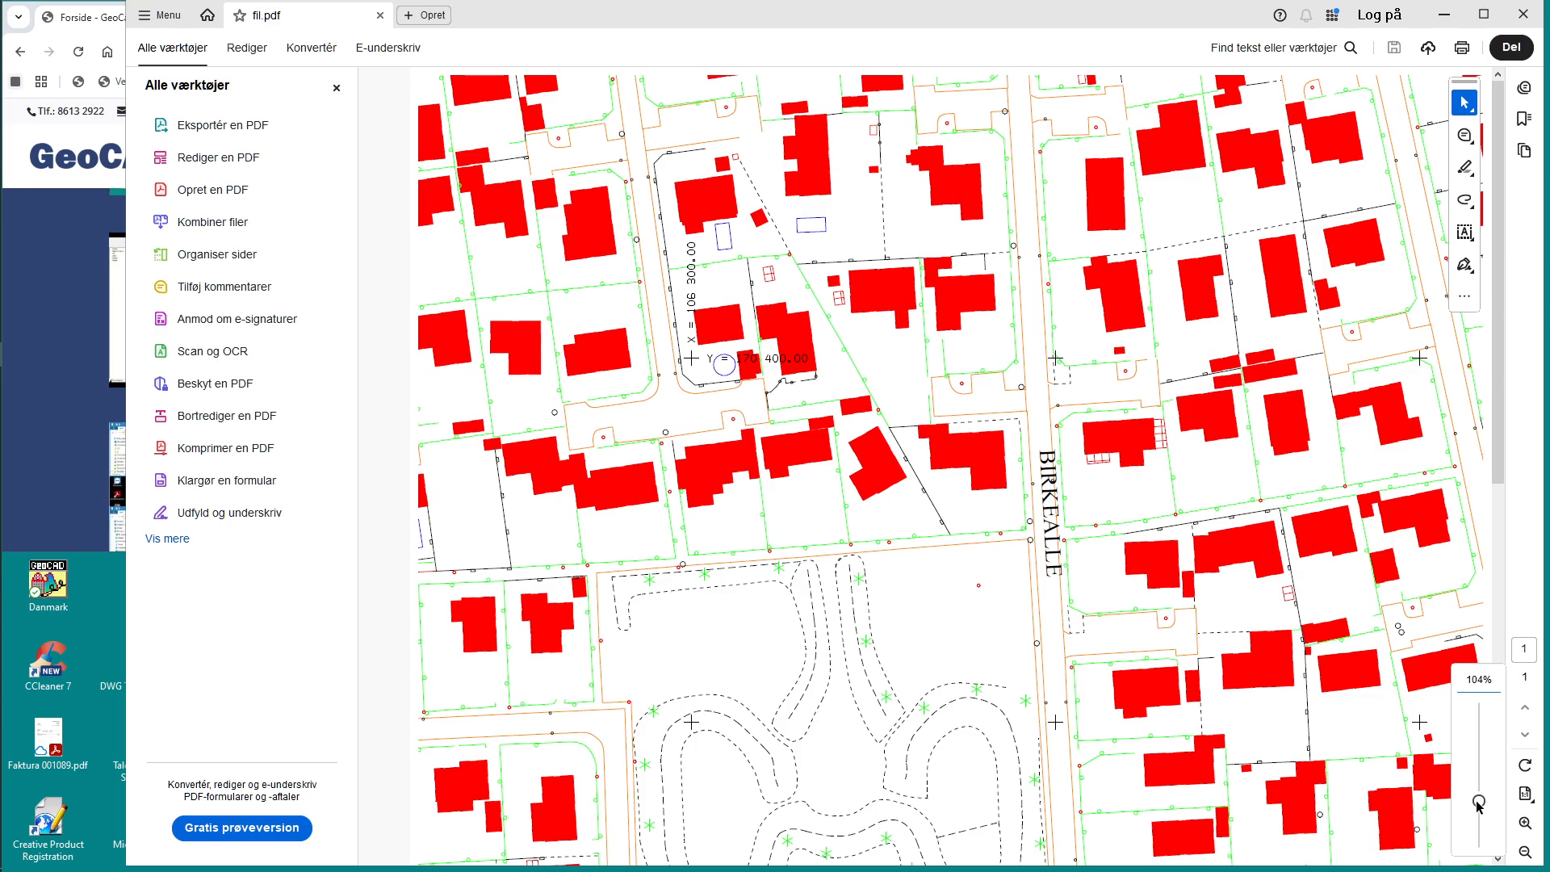
drag(1480, 803, 1479, 802)
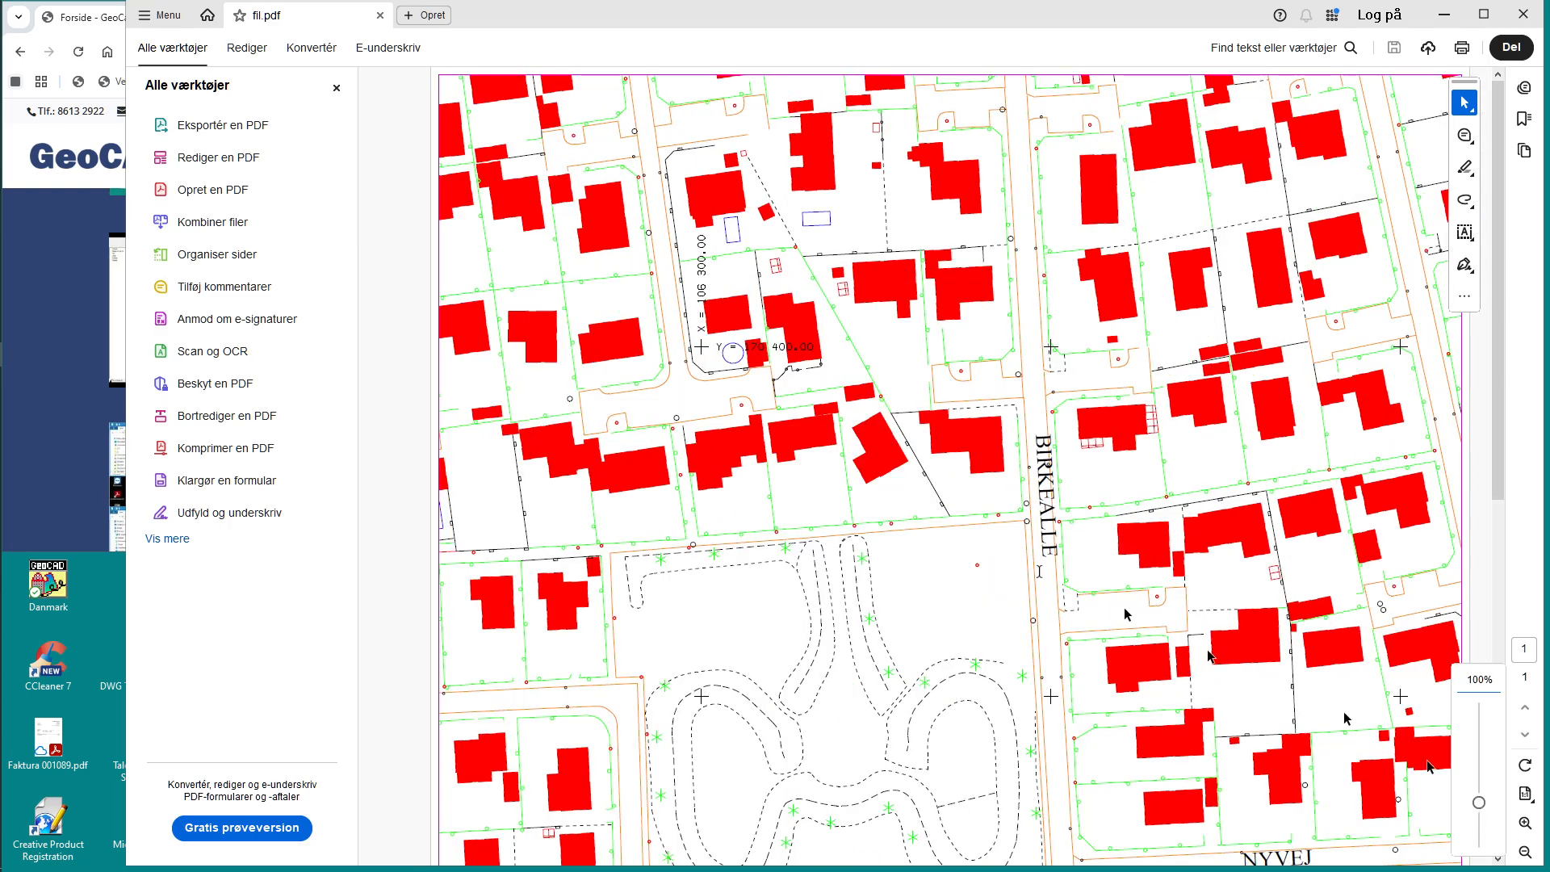
scroll(880, 494, down, 2)
scroll(880, 494, down, 5)
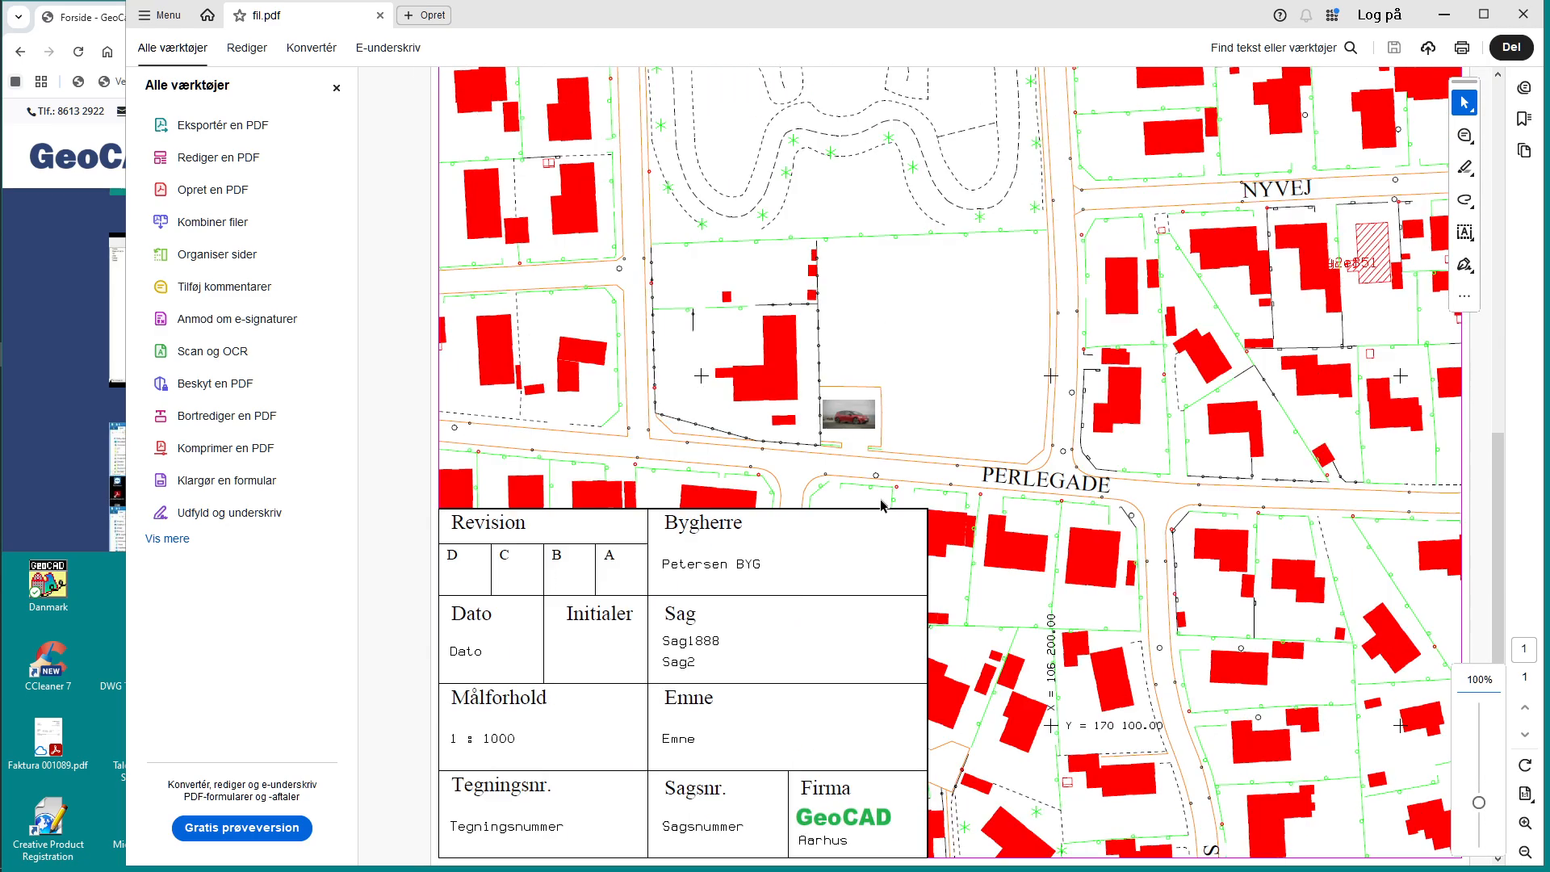
scroll(876, 508, up, 7)
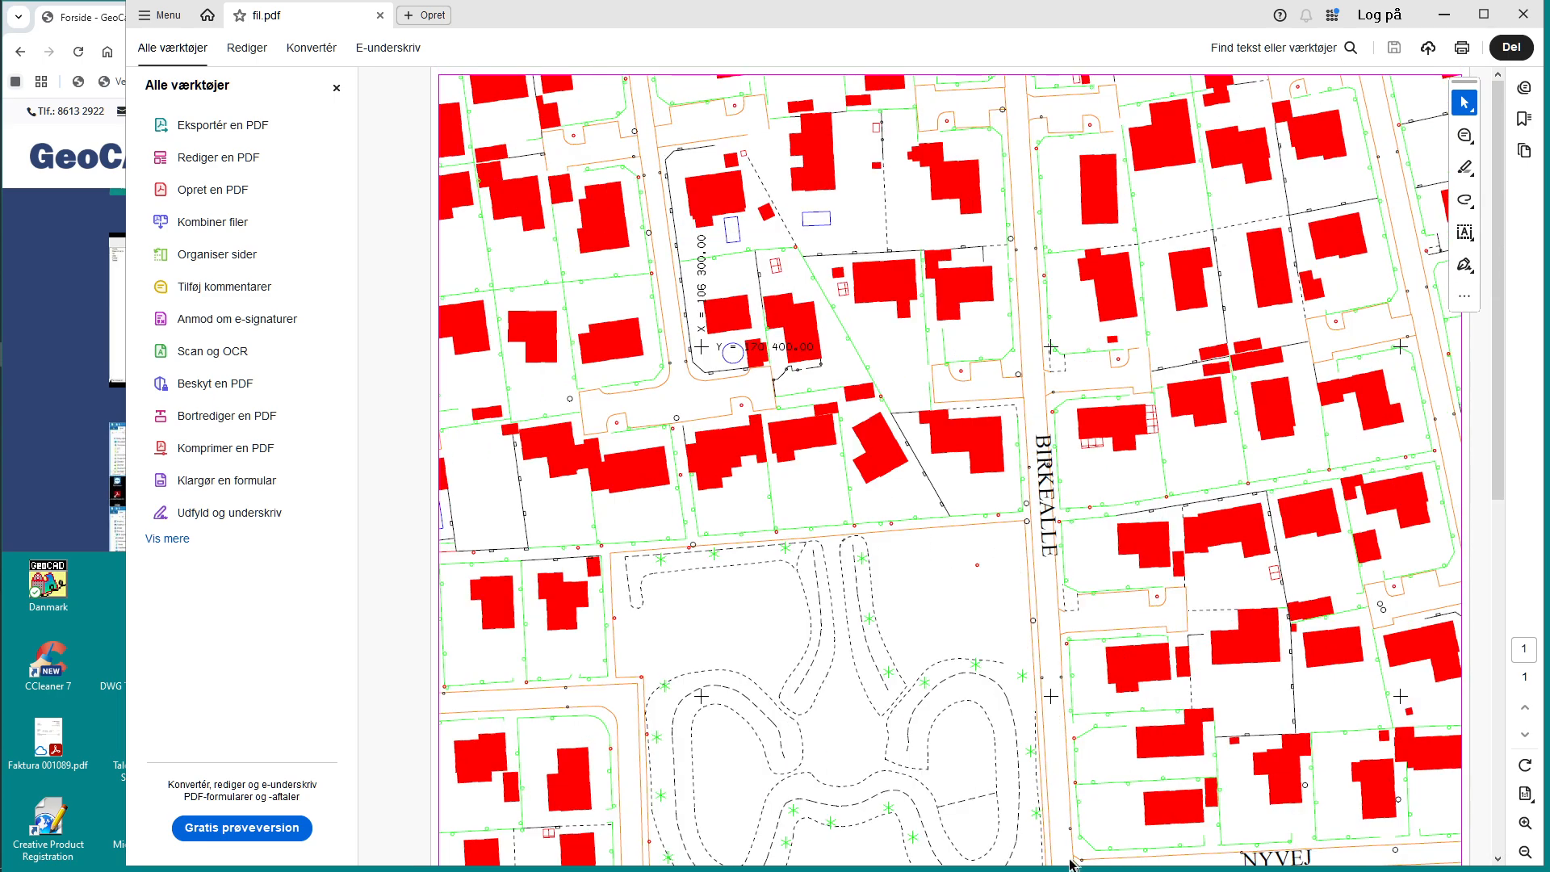
scroll(1070, 807, down, 5)
scroll(1065, 782, down, 2)
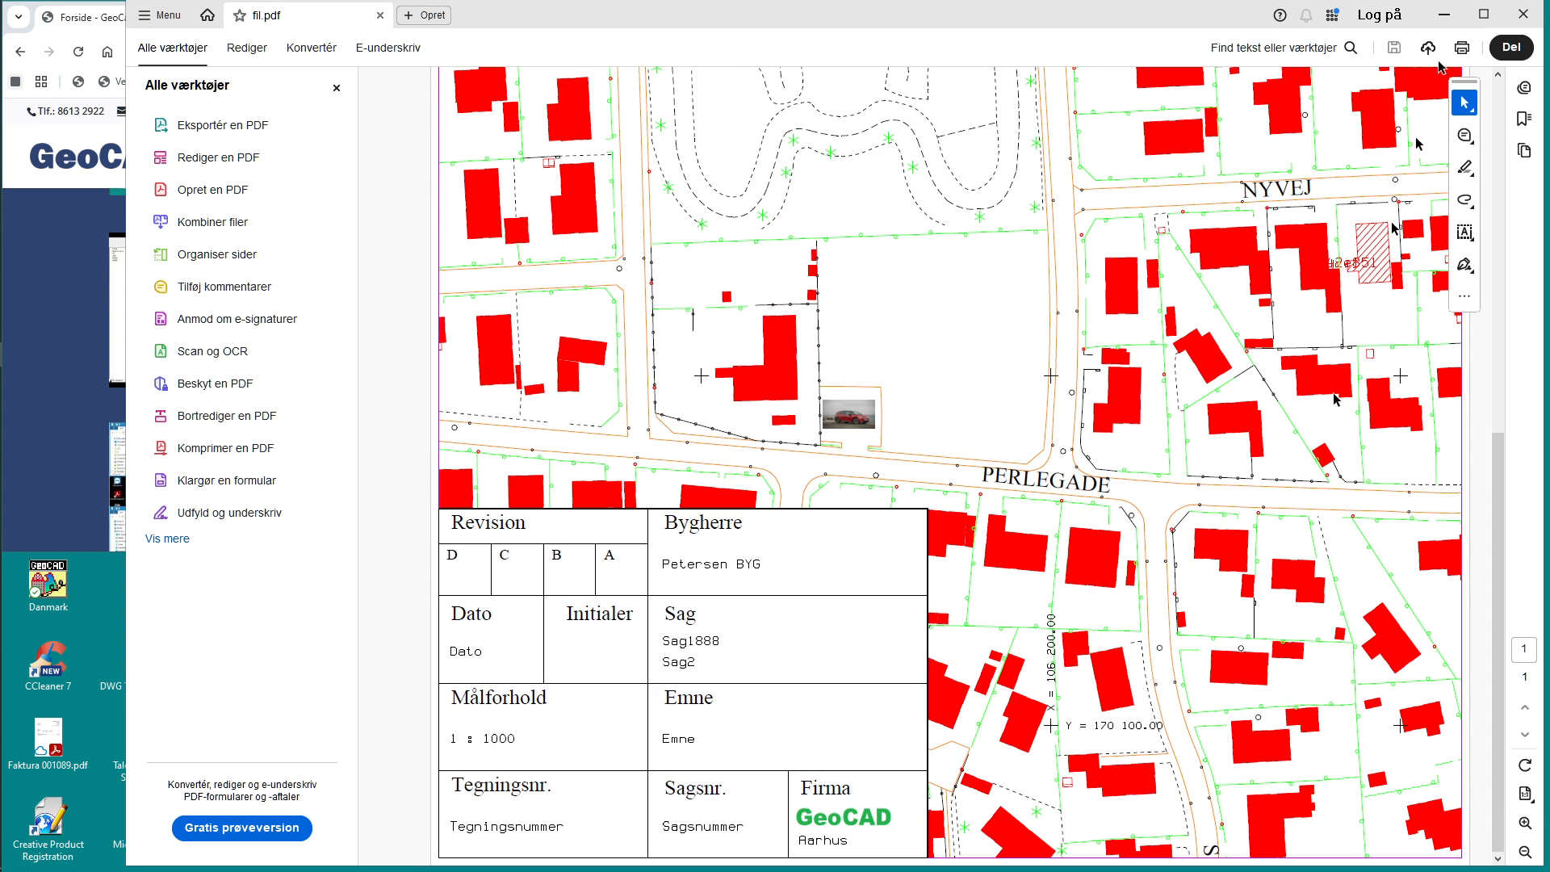
click(1524, 16)
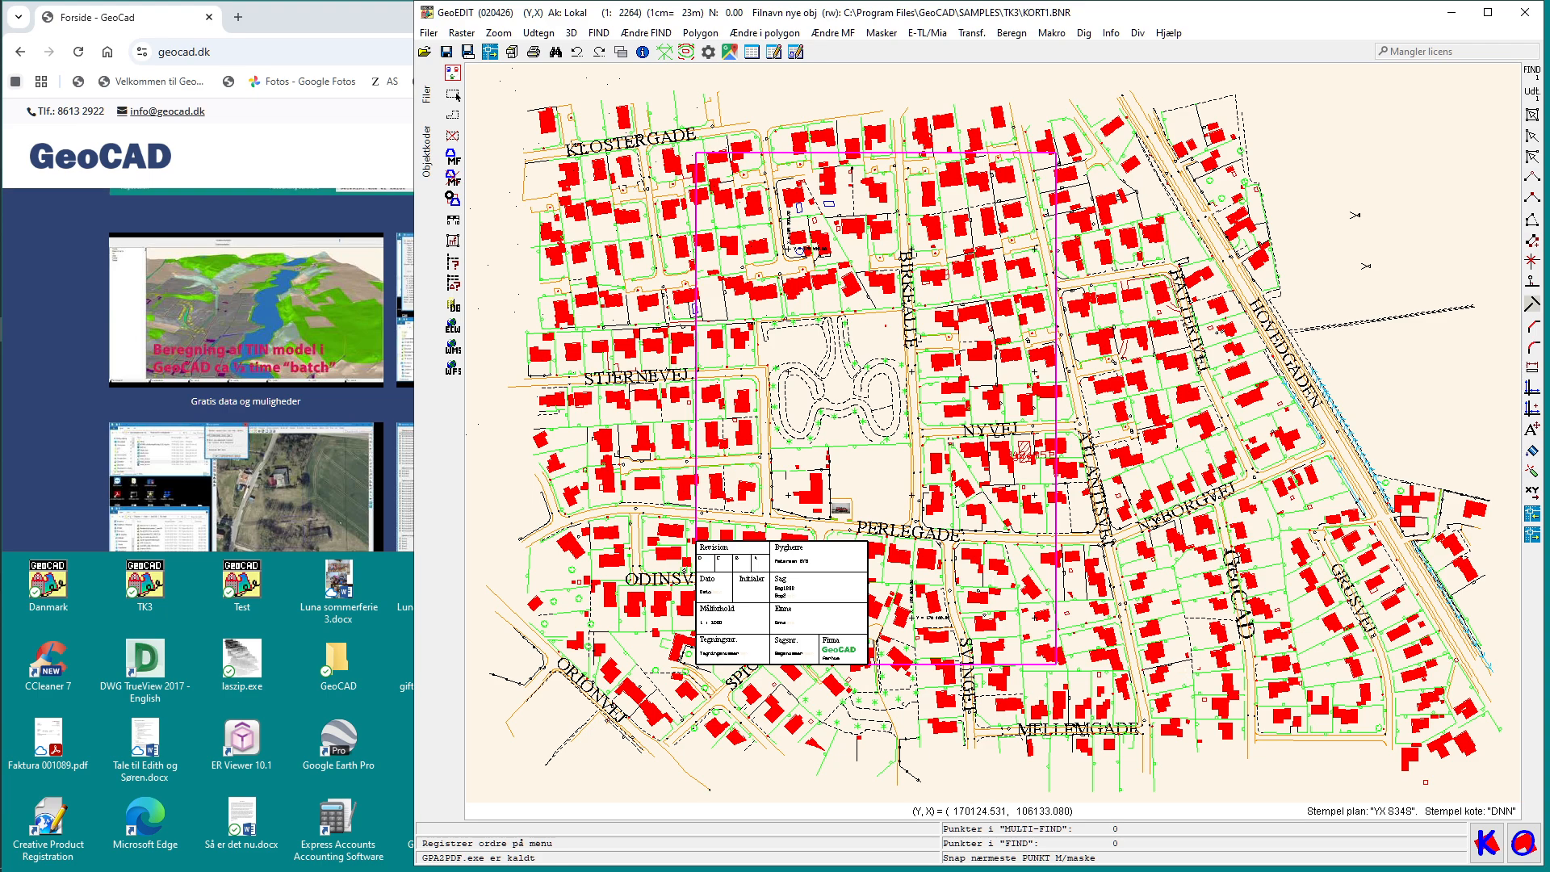
Close the map header vector file kopi_kh.bnr
key(ctrl+l)
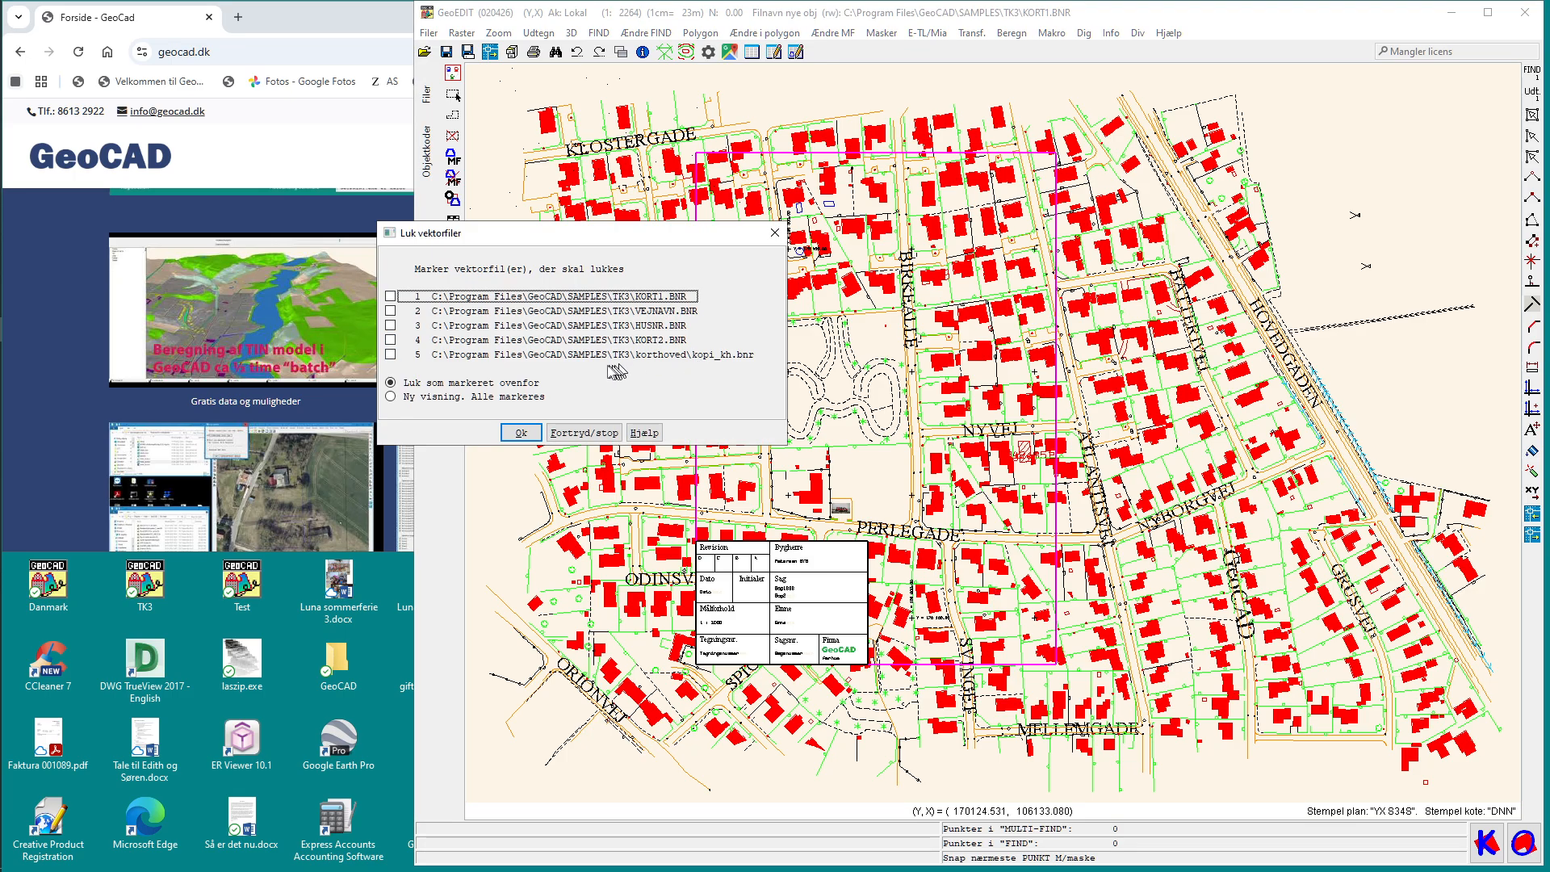
click(733, 356)
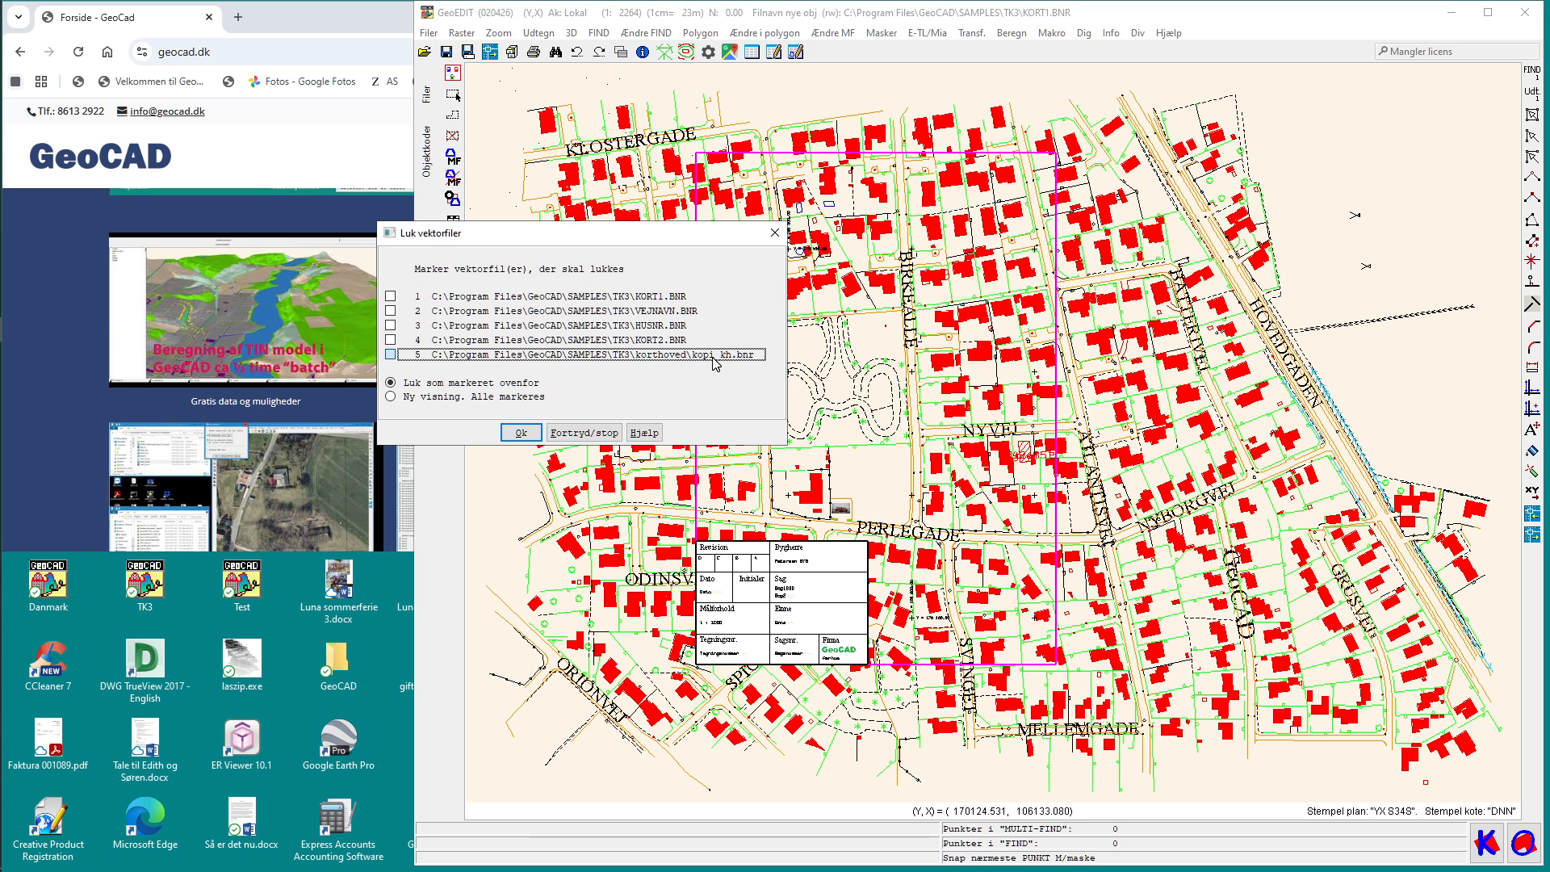
click(521, 433)
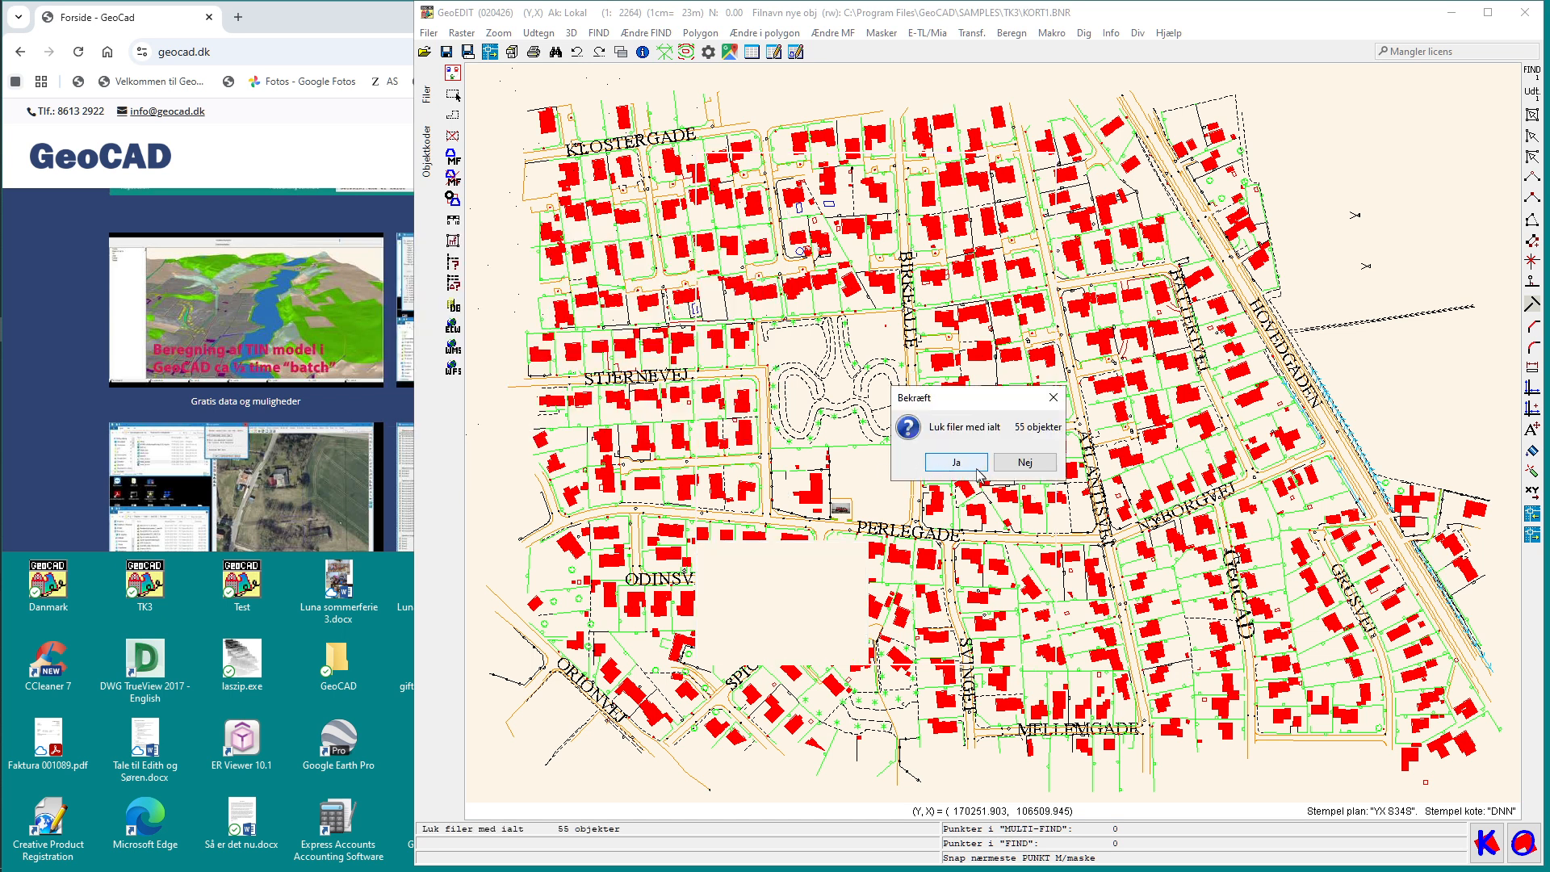
click(943, 462)
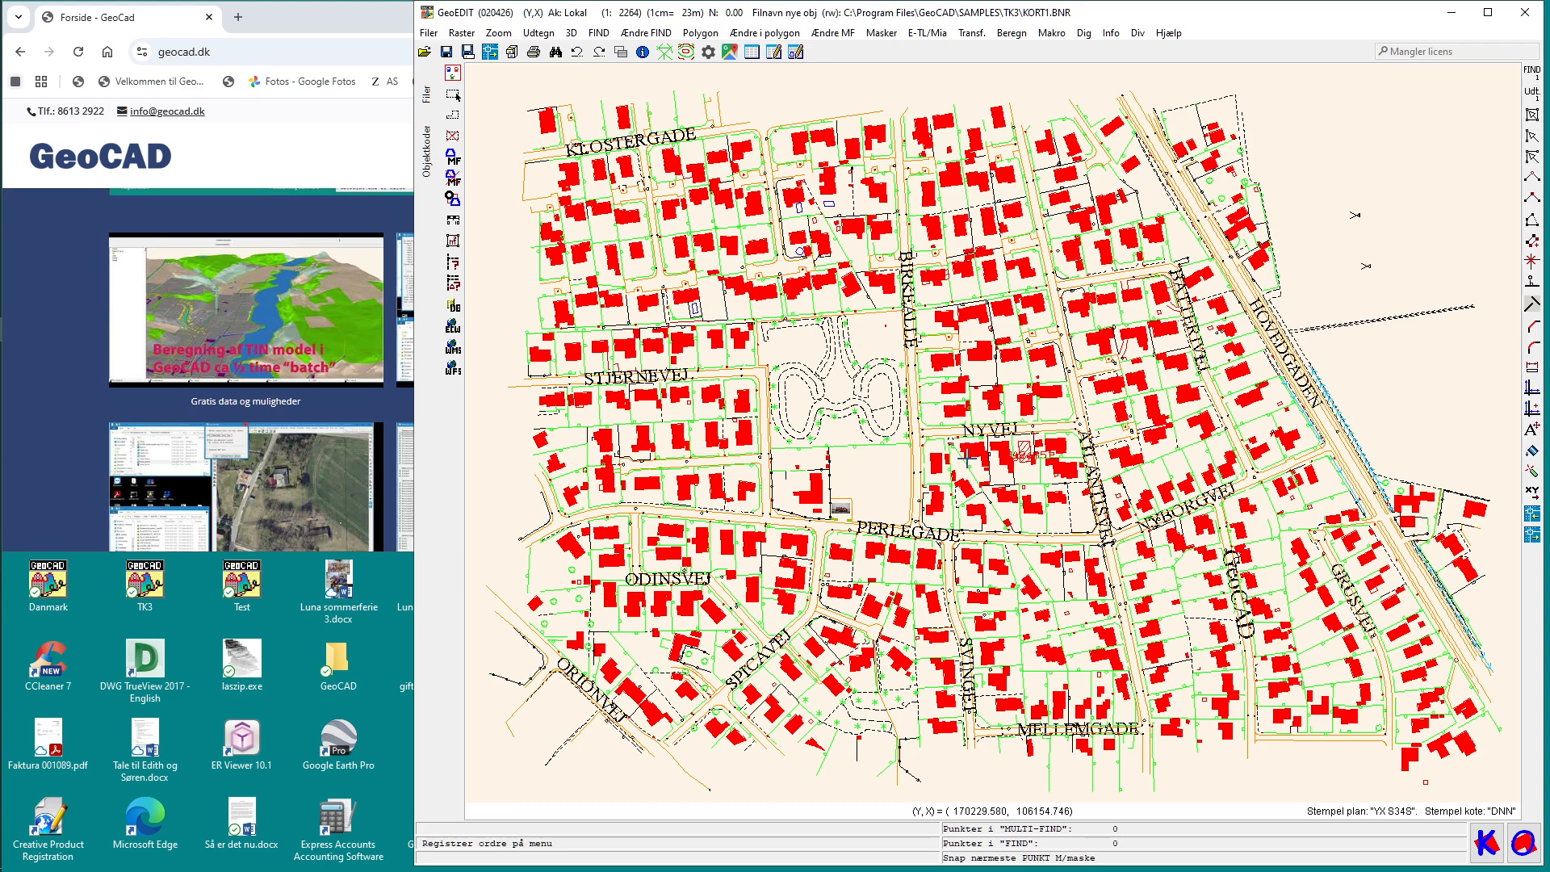
Set the rotation angle of the map display to 30
click(967, 457)
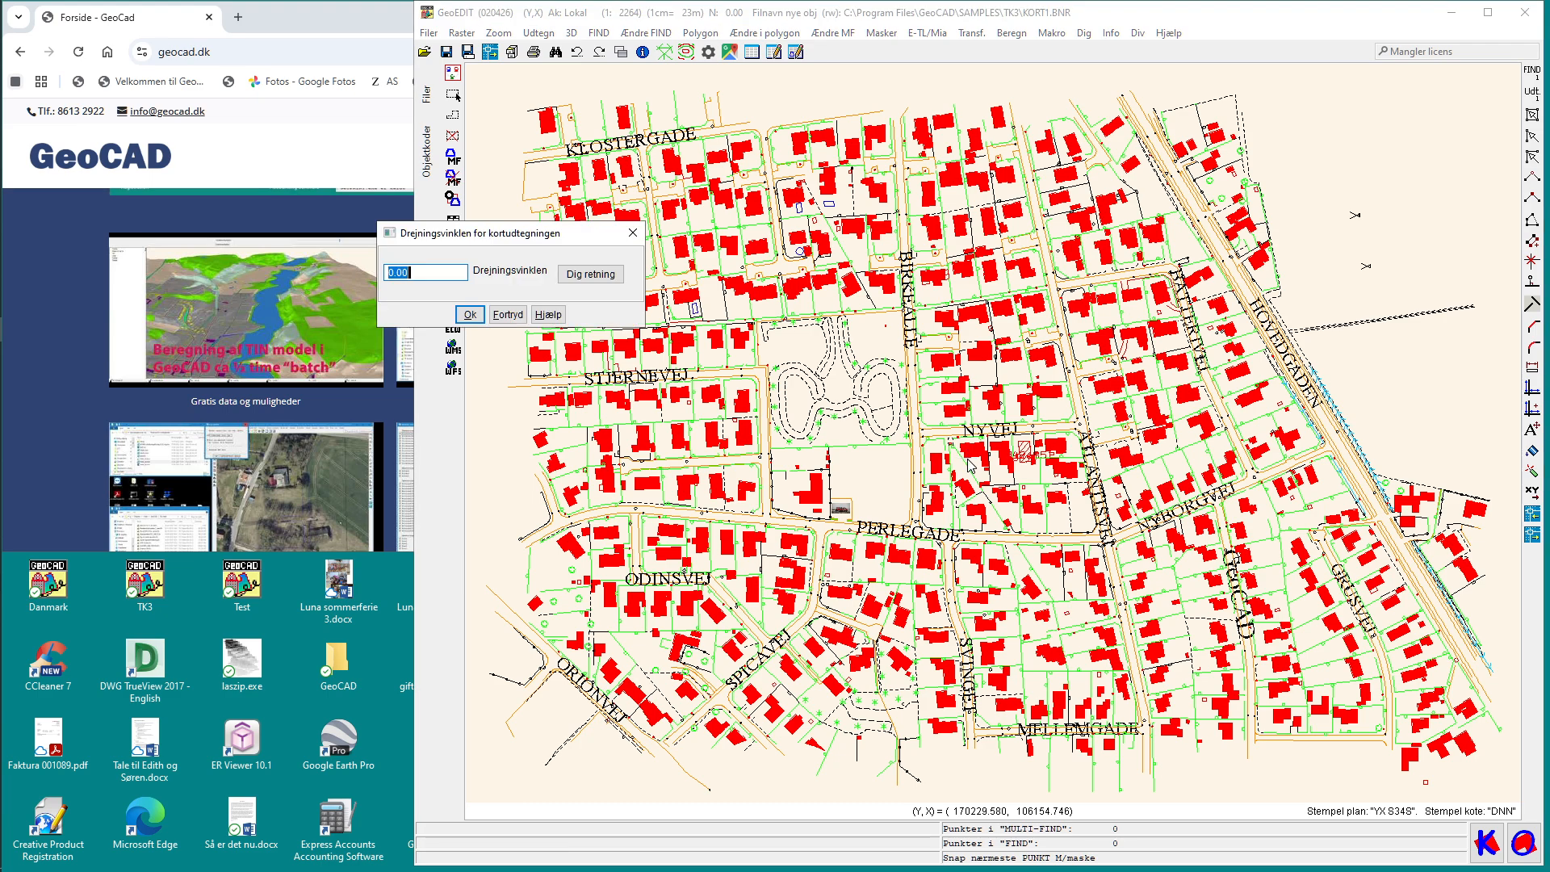
text(30)
key(Return)
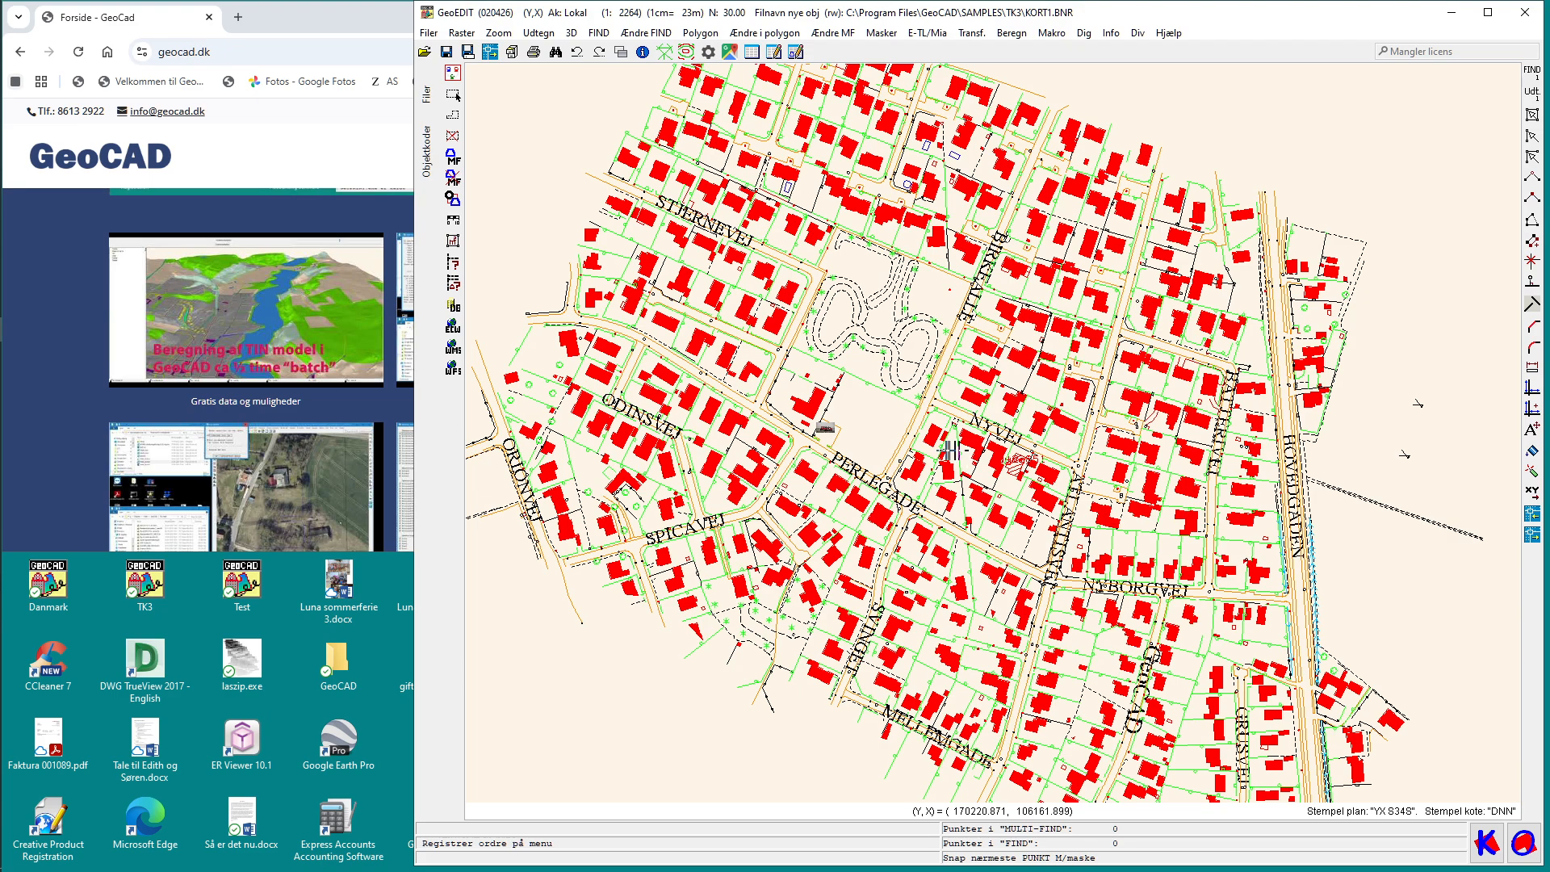
Load the A3 portrait map header at 1:1000 with 100 mm cross spacing, place it over Birkealle, Nyvej and Perlegade, and accept its texts
right_click(937, 470)
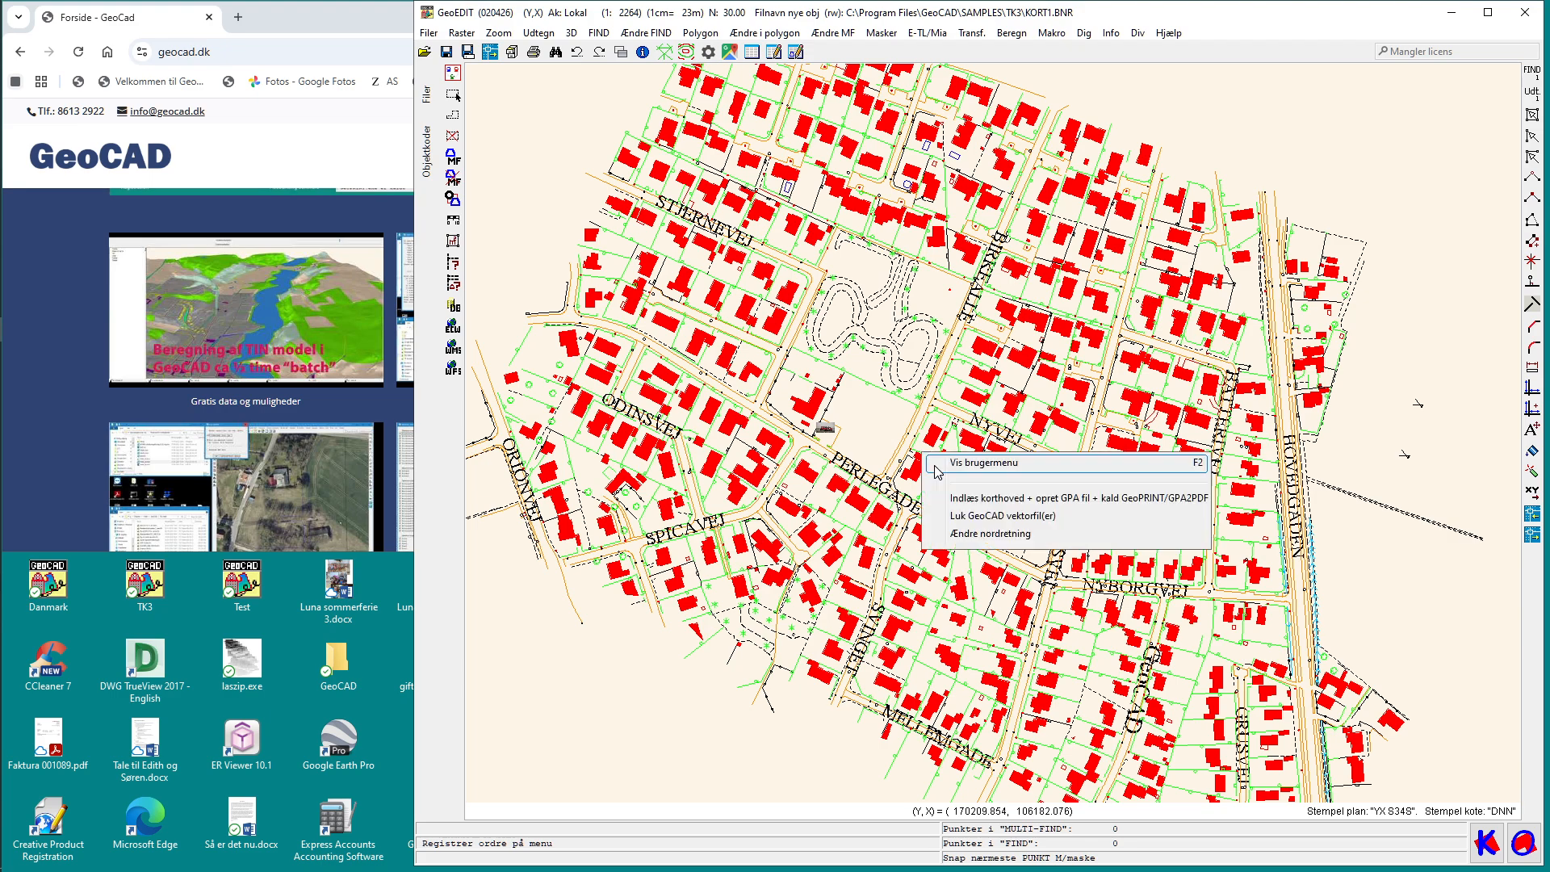
click(973, 501)
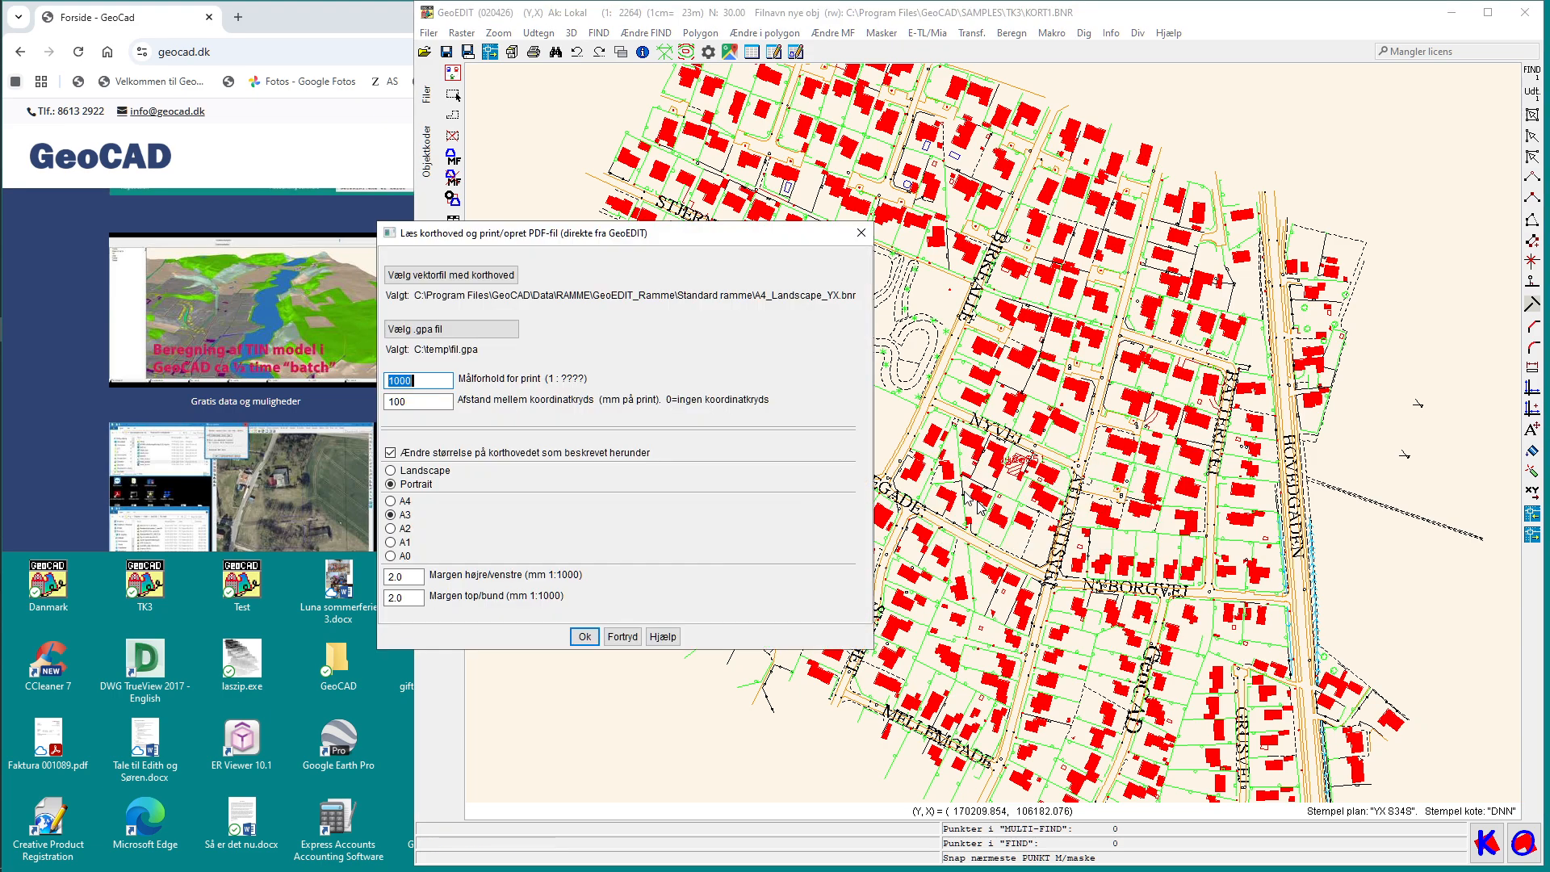
click(584, 637)
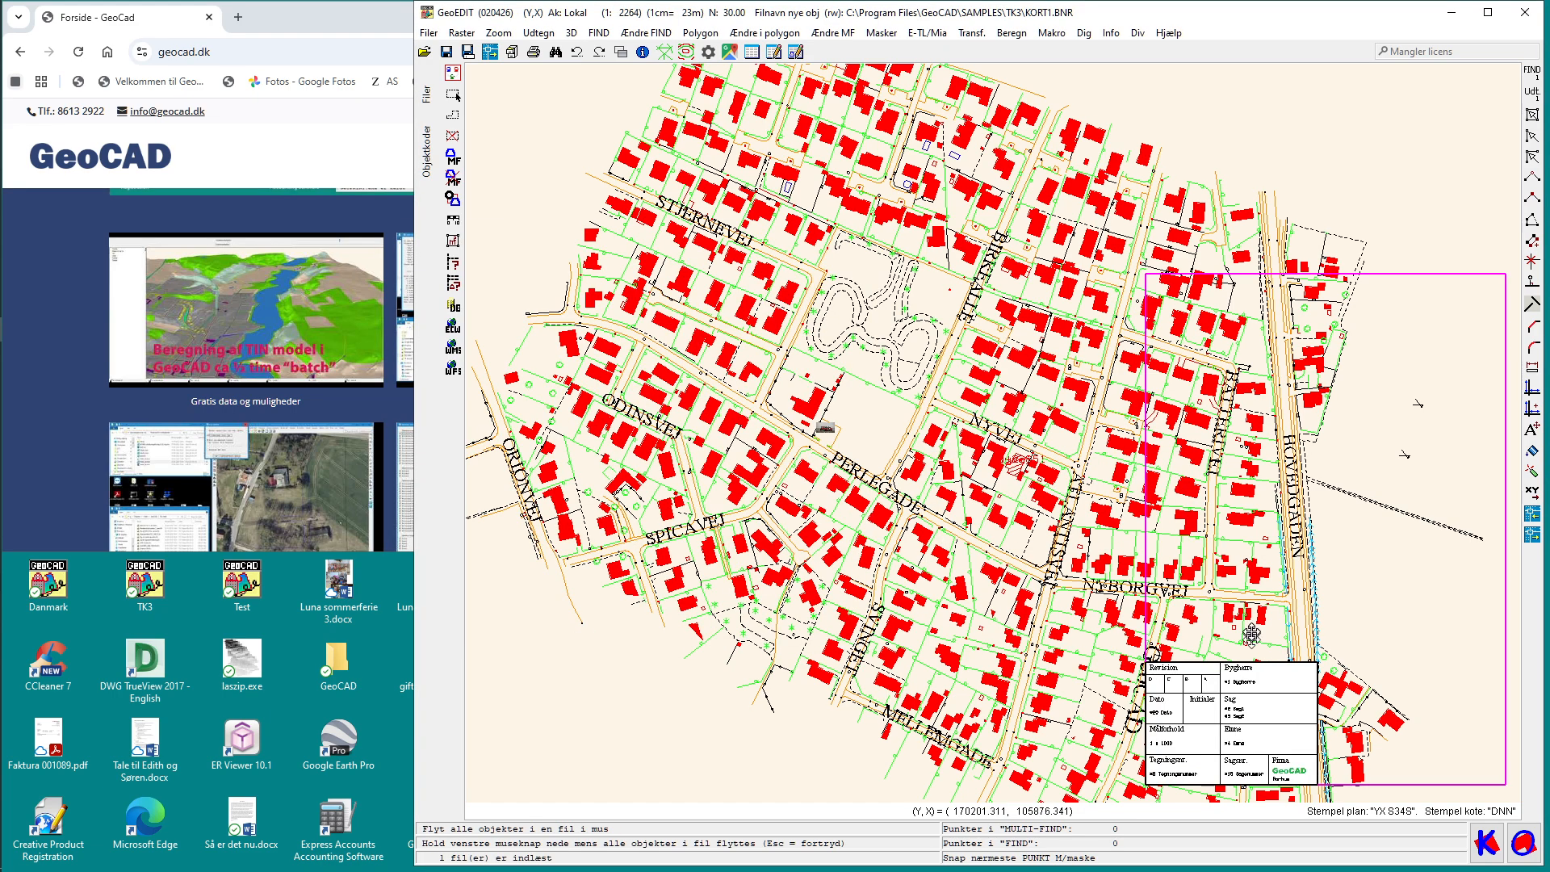
drag(974, 520, 929, 495)
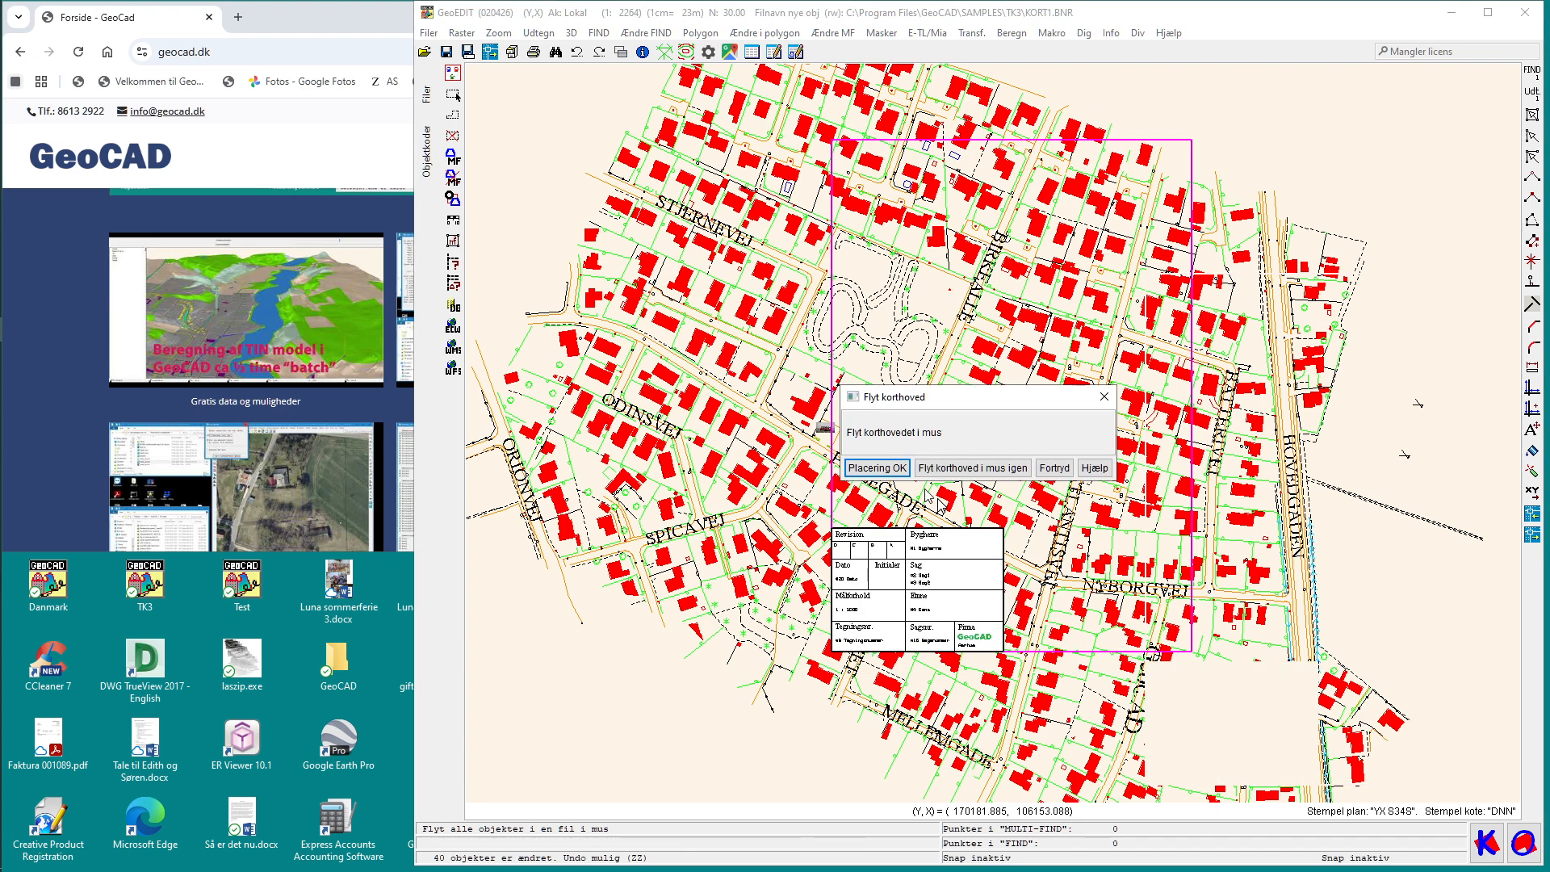
click(882, 468)
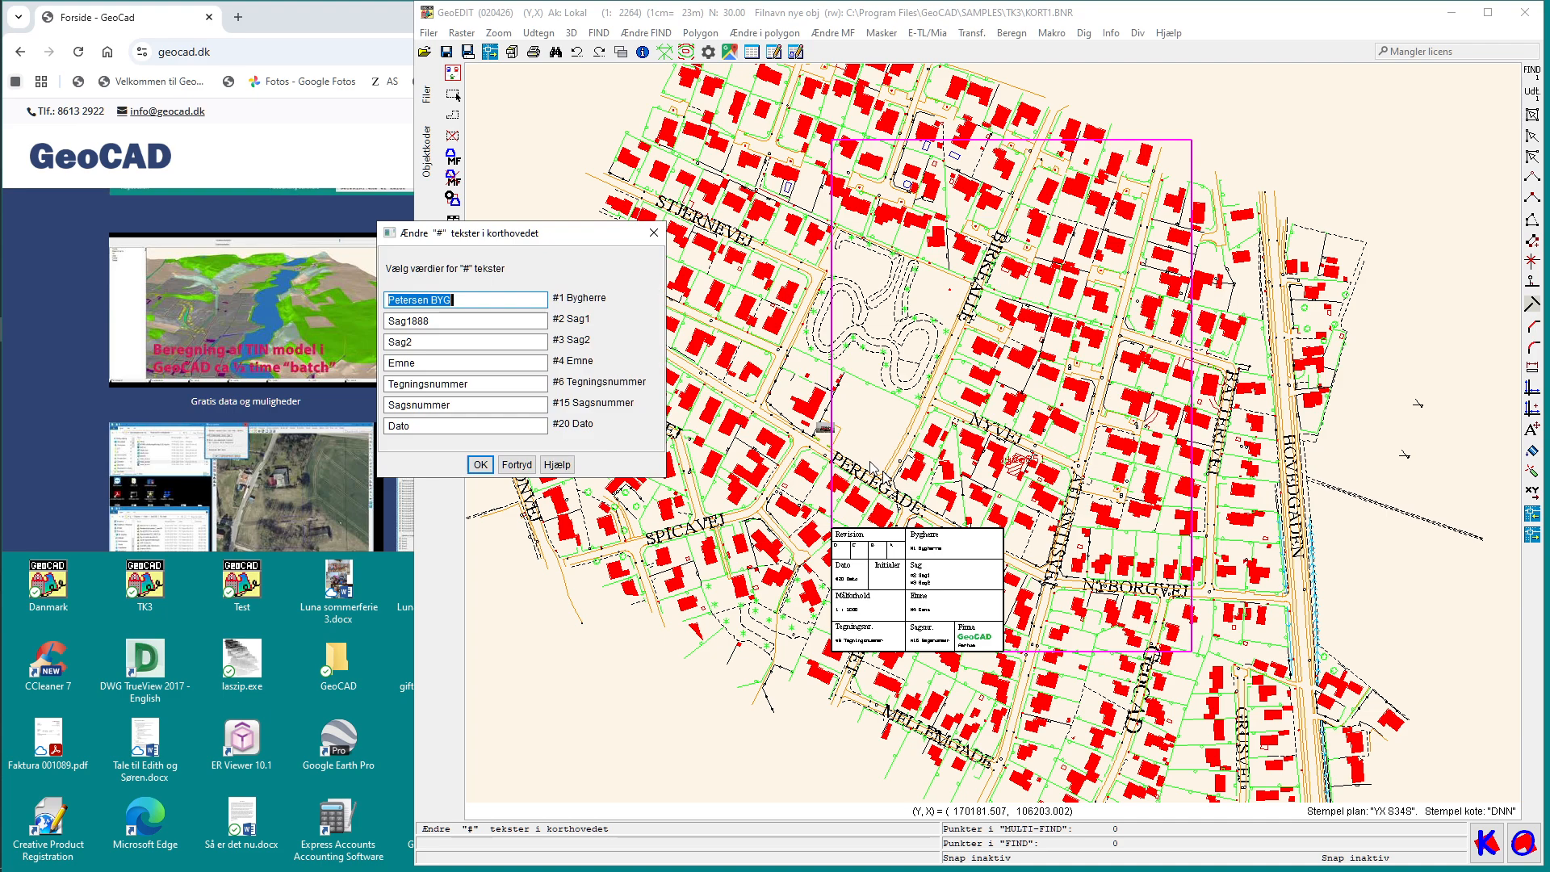
click(483, 466)
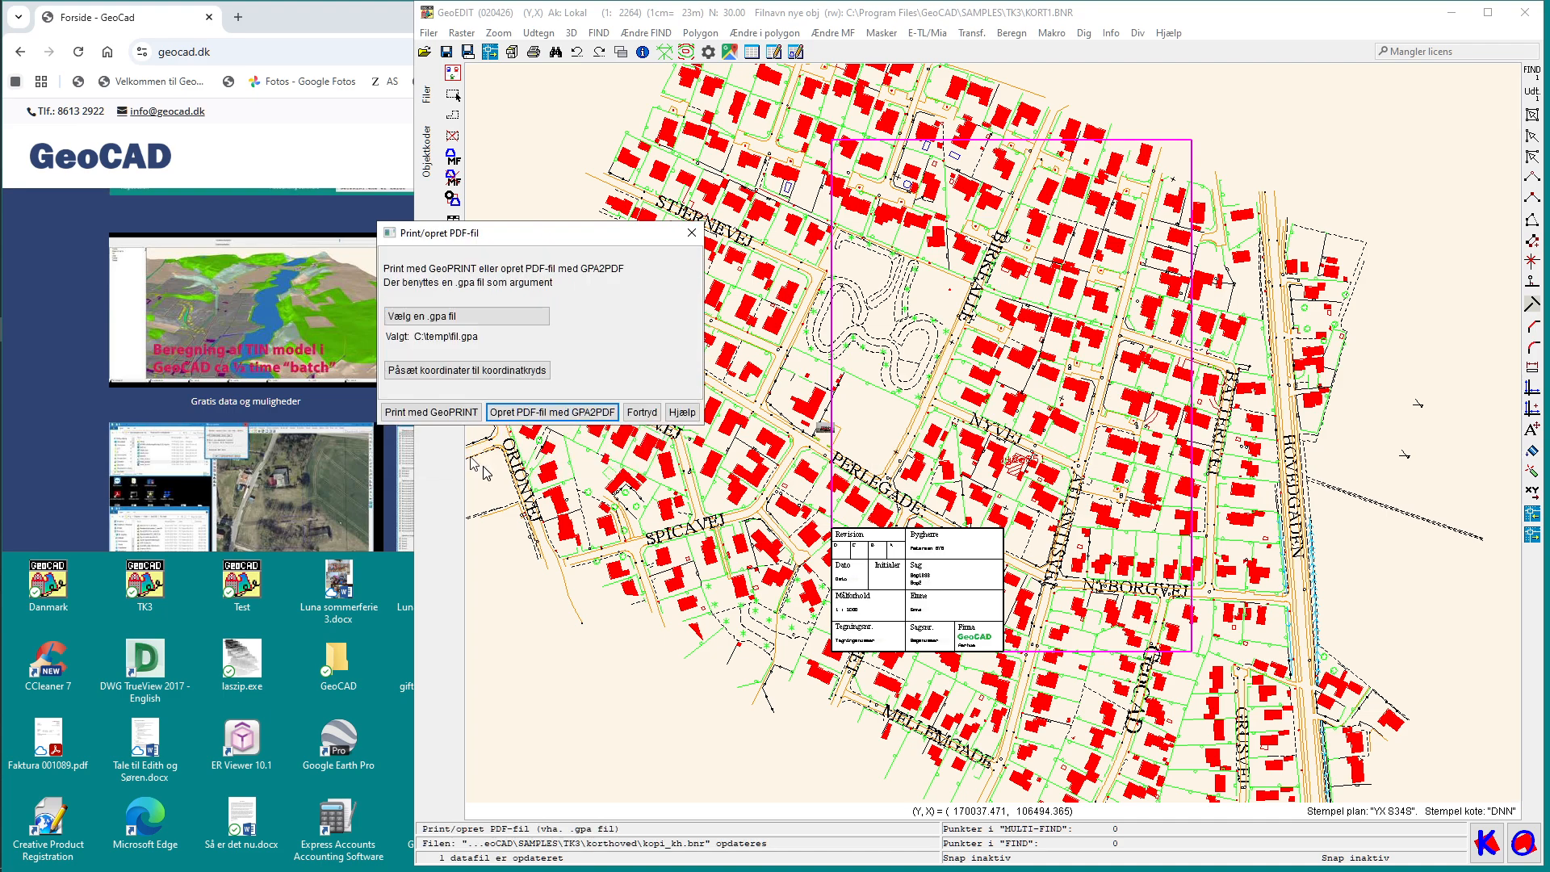
Add coordinate labels to the grid cross north of the park and the one near Nyborgvej inside the header frame
click(512, 368)
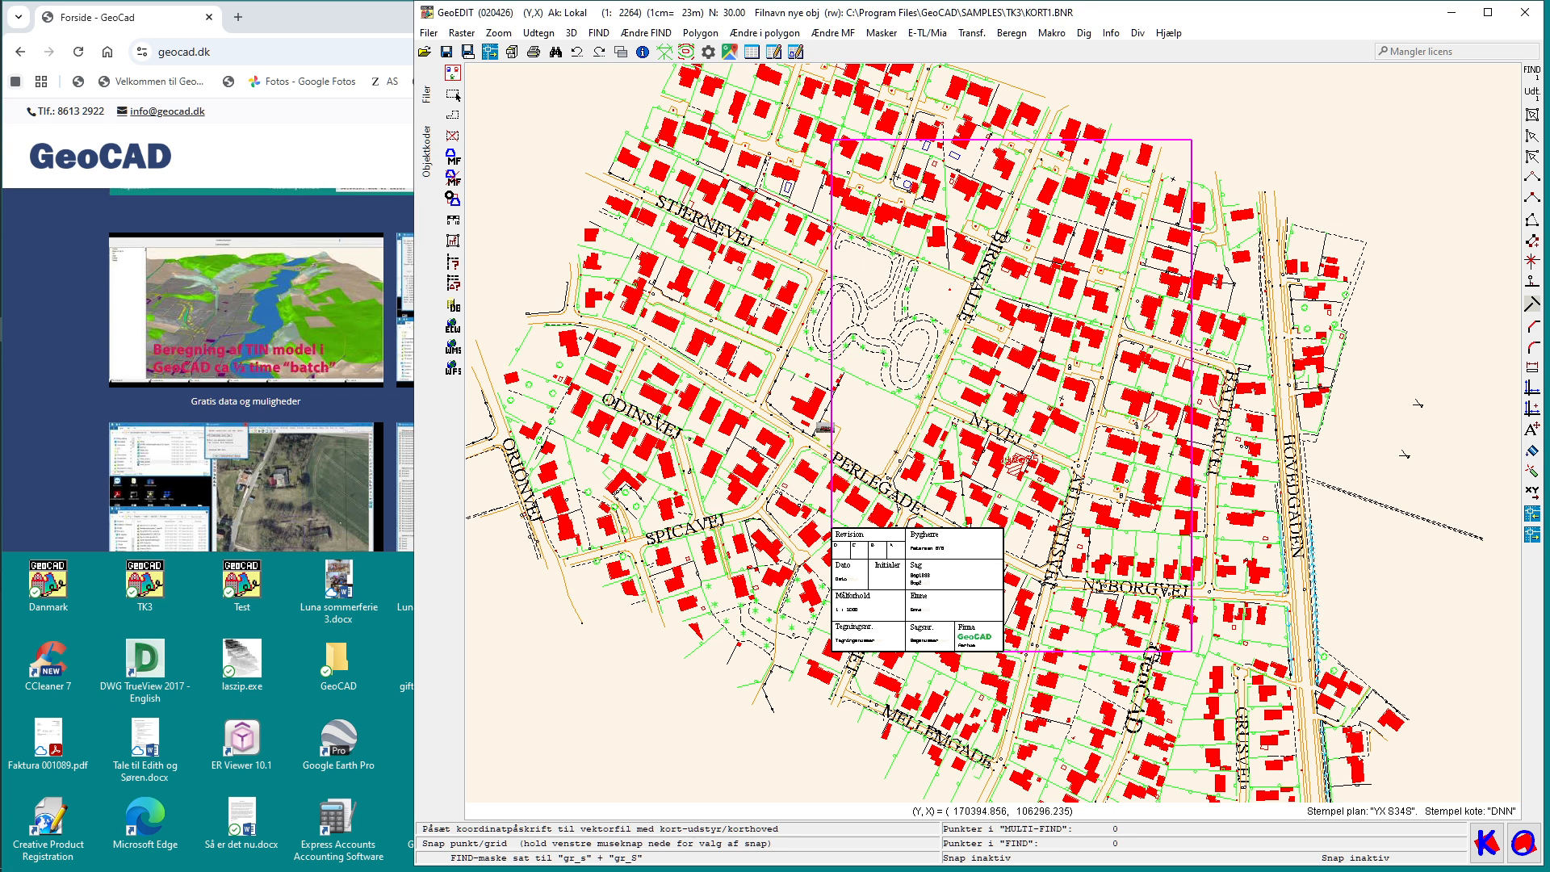
click(910, 286)
click(910, 286)
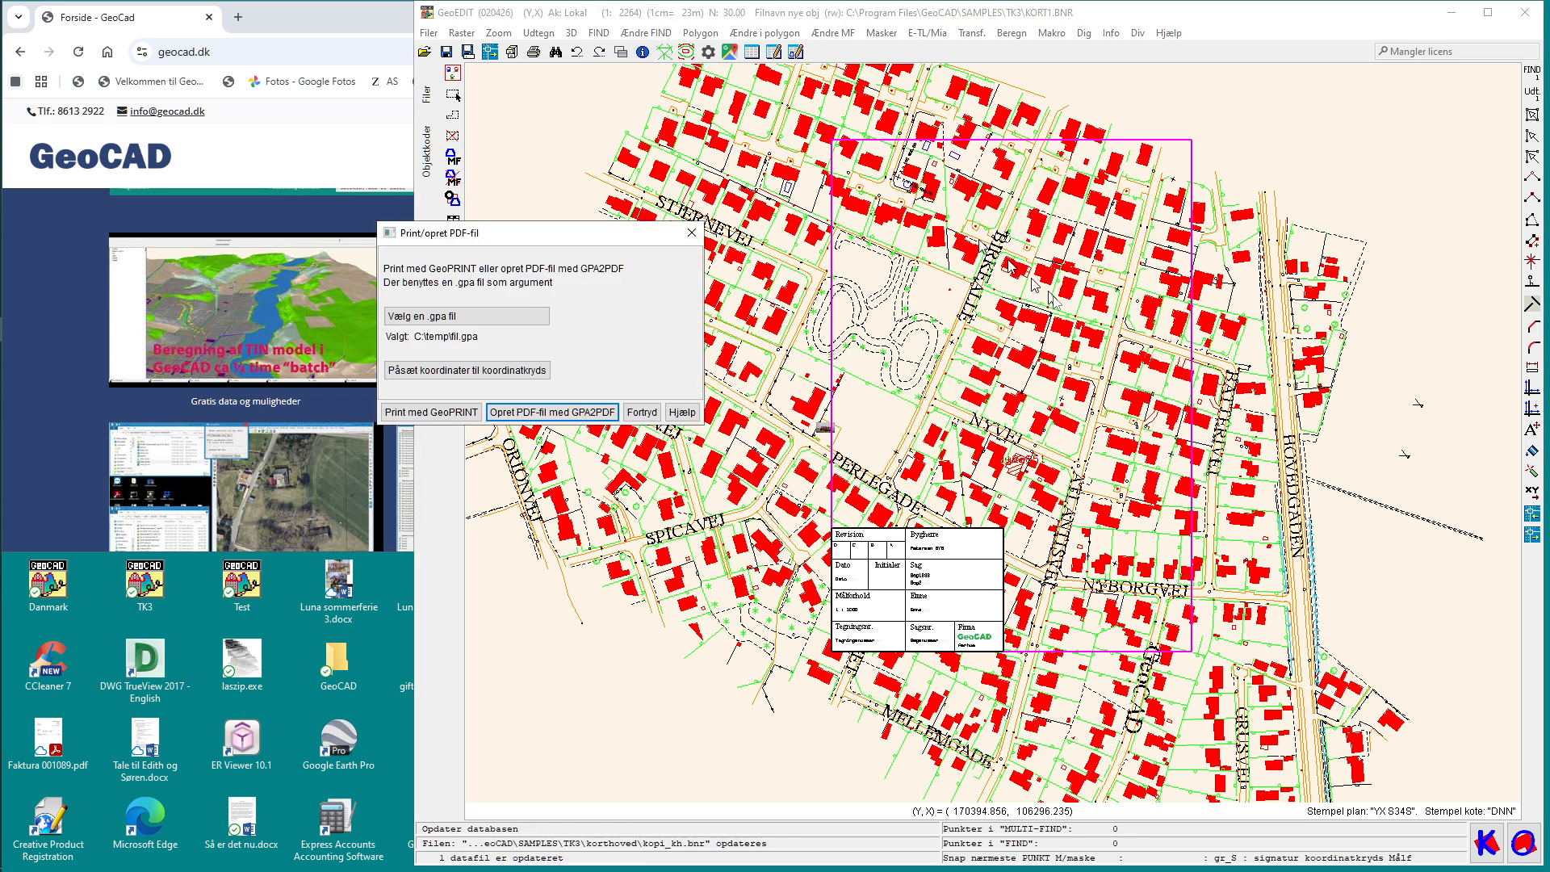
click(509, 373)
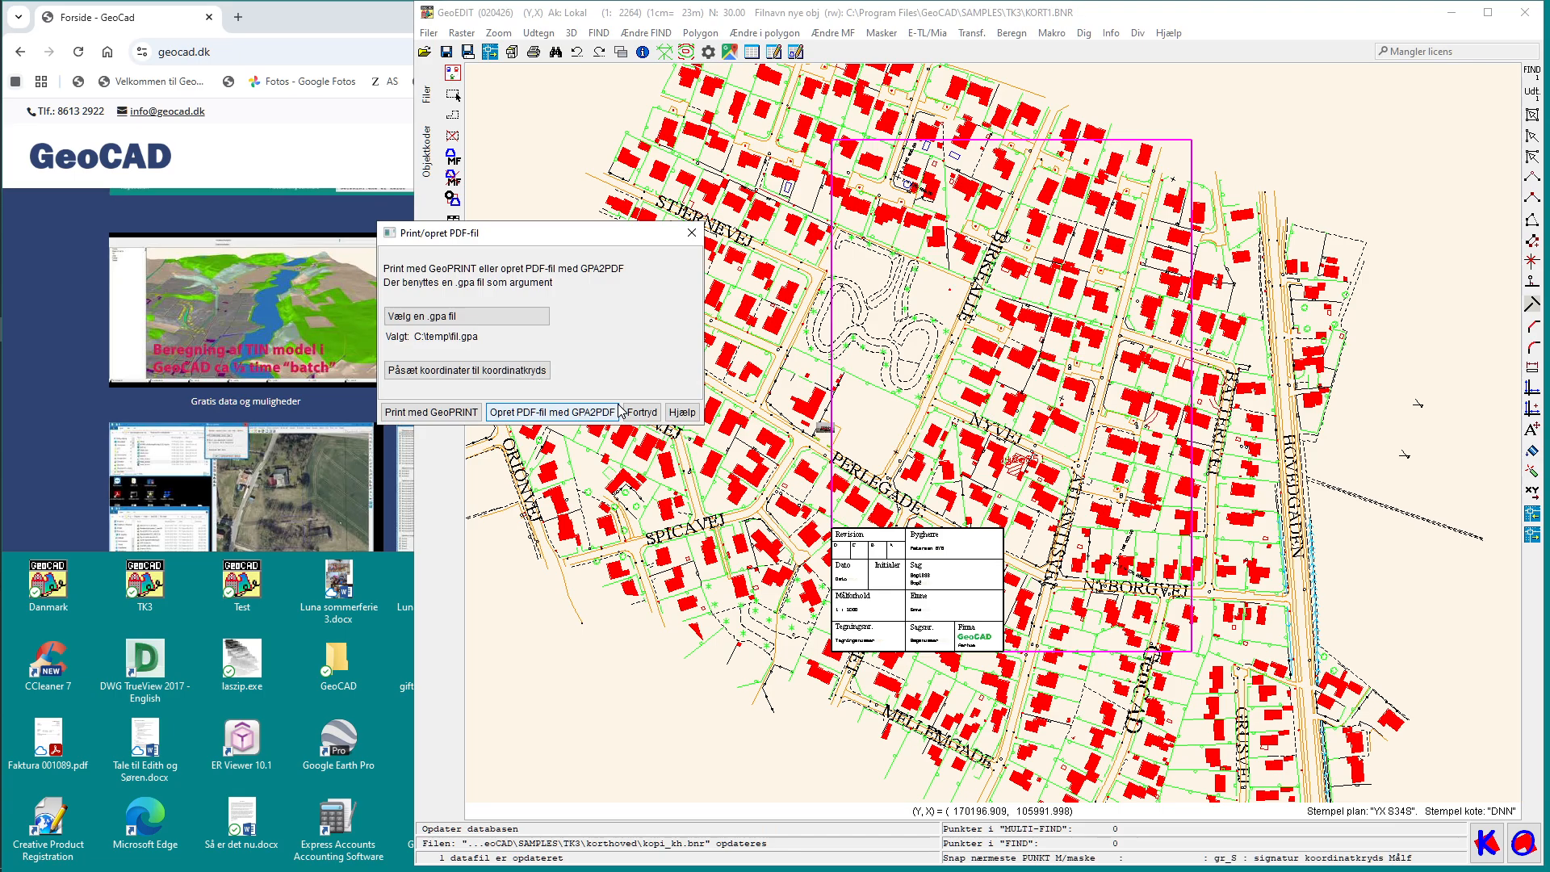
Create a PDF of the rotated map with GPA2PDF as fil.pdf in C:\Temp, replacing the existing file, and open it
click(583, 414)
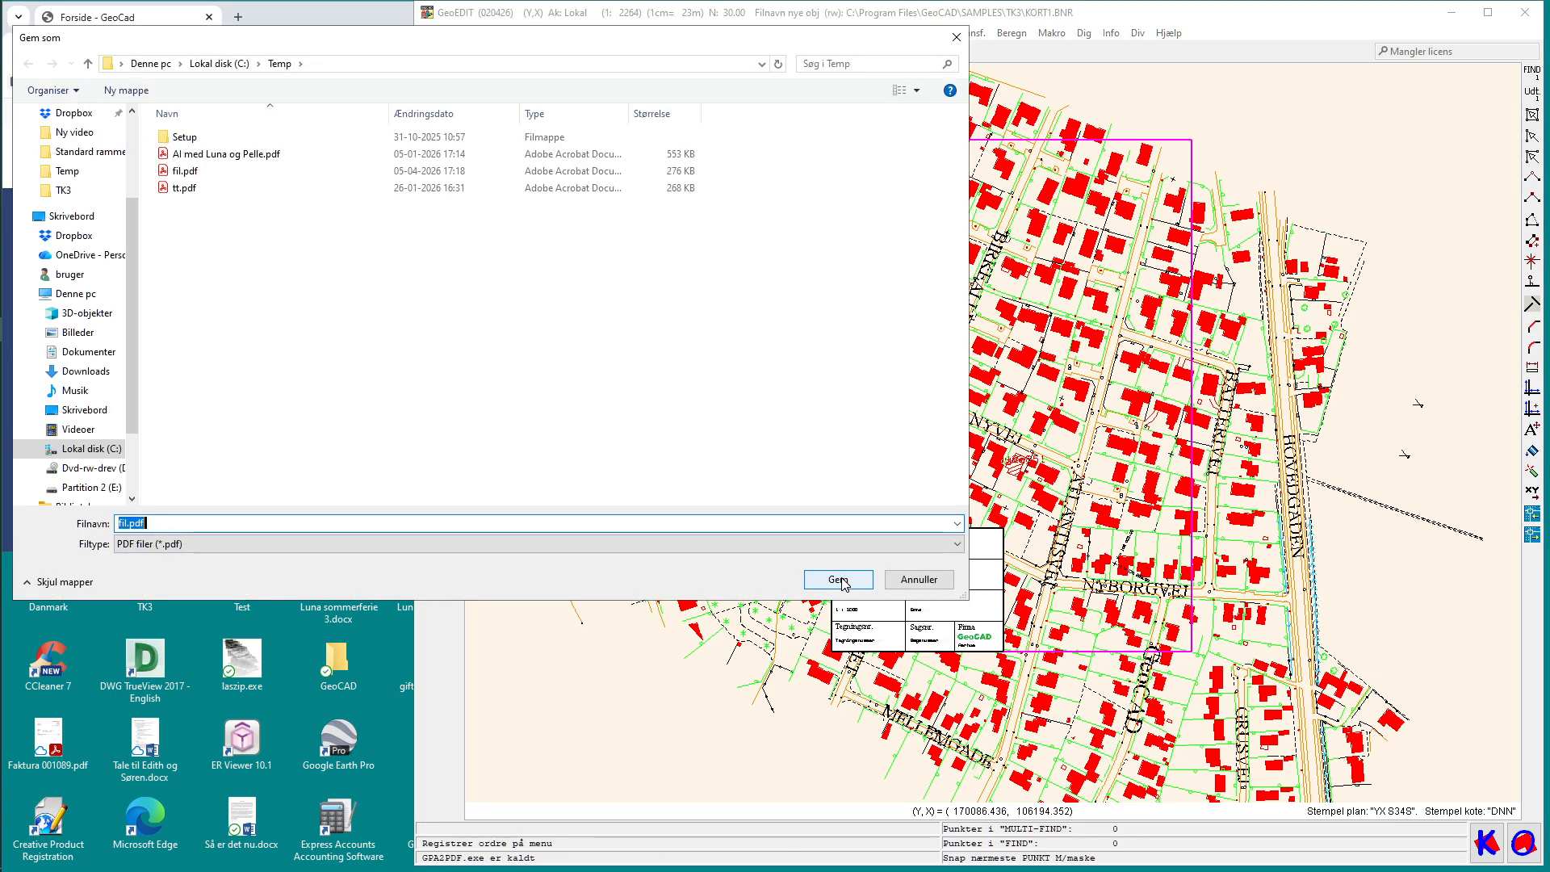
click(840, 580)
click(813, 445)
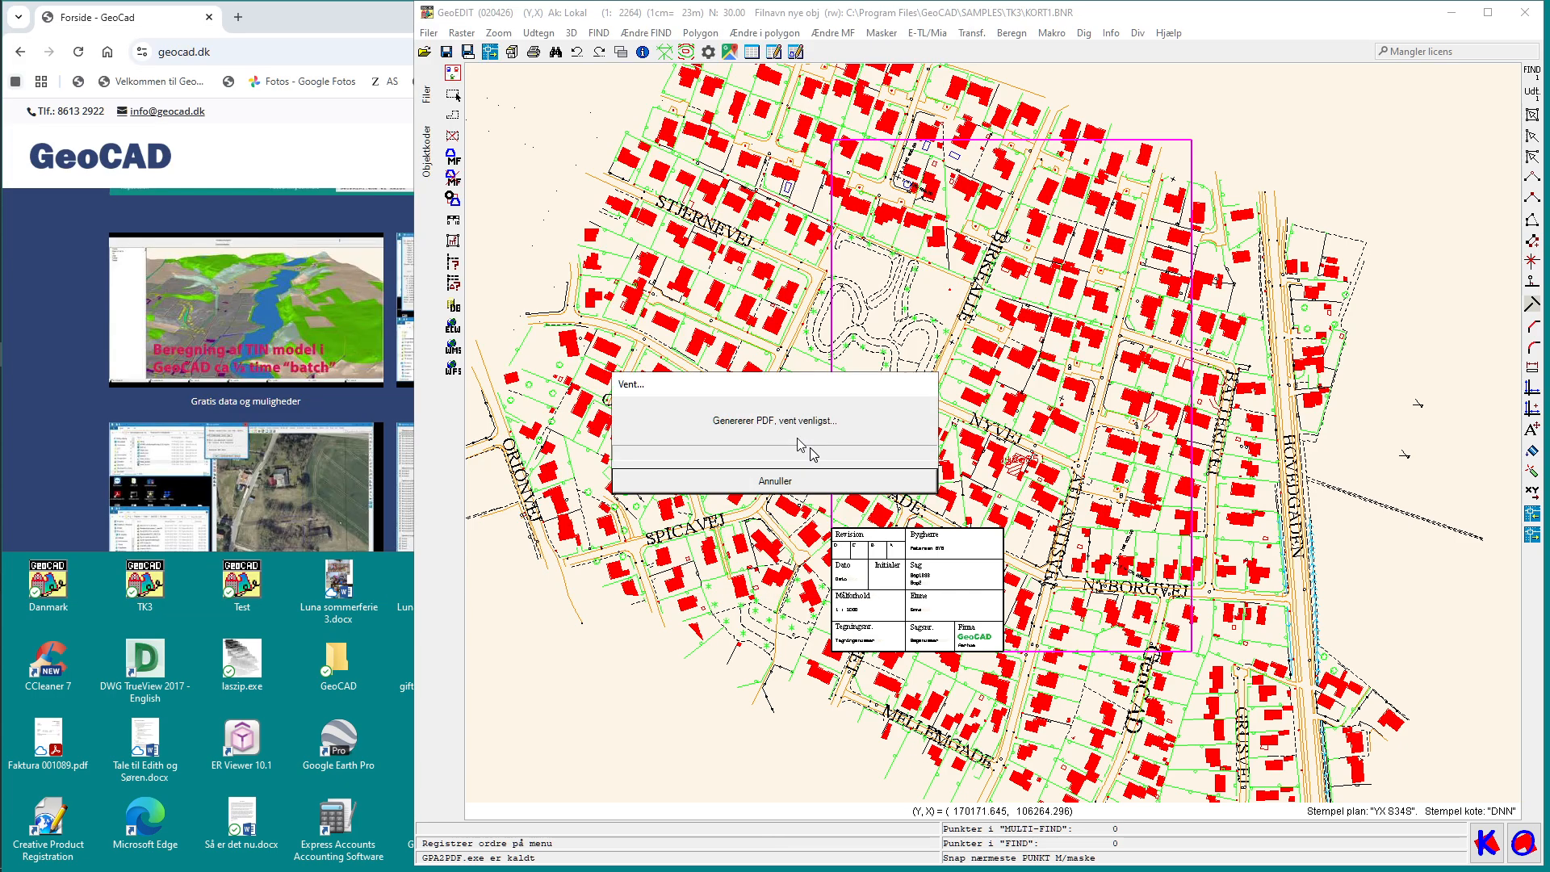
click(765, 513)
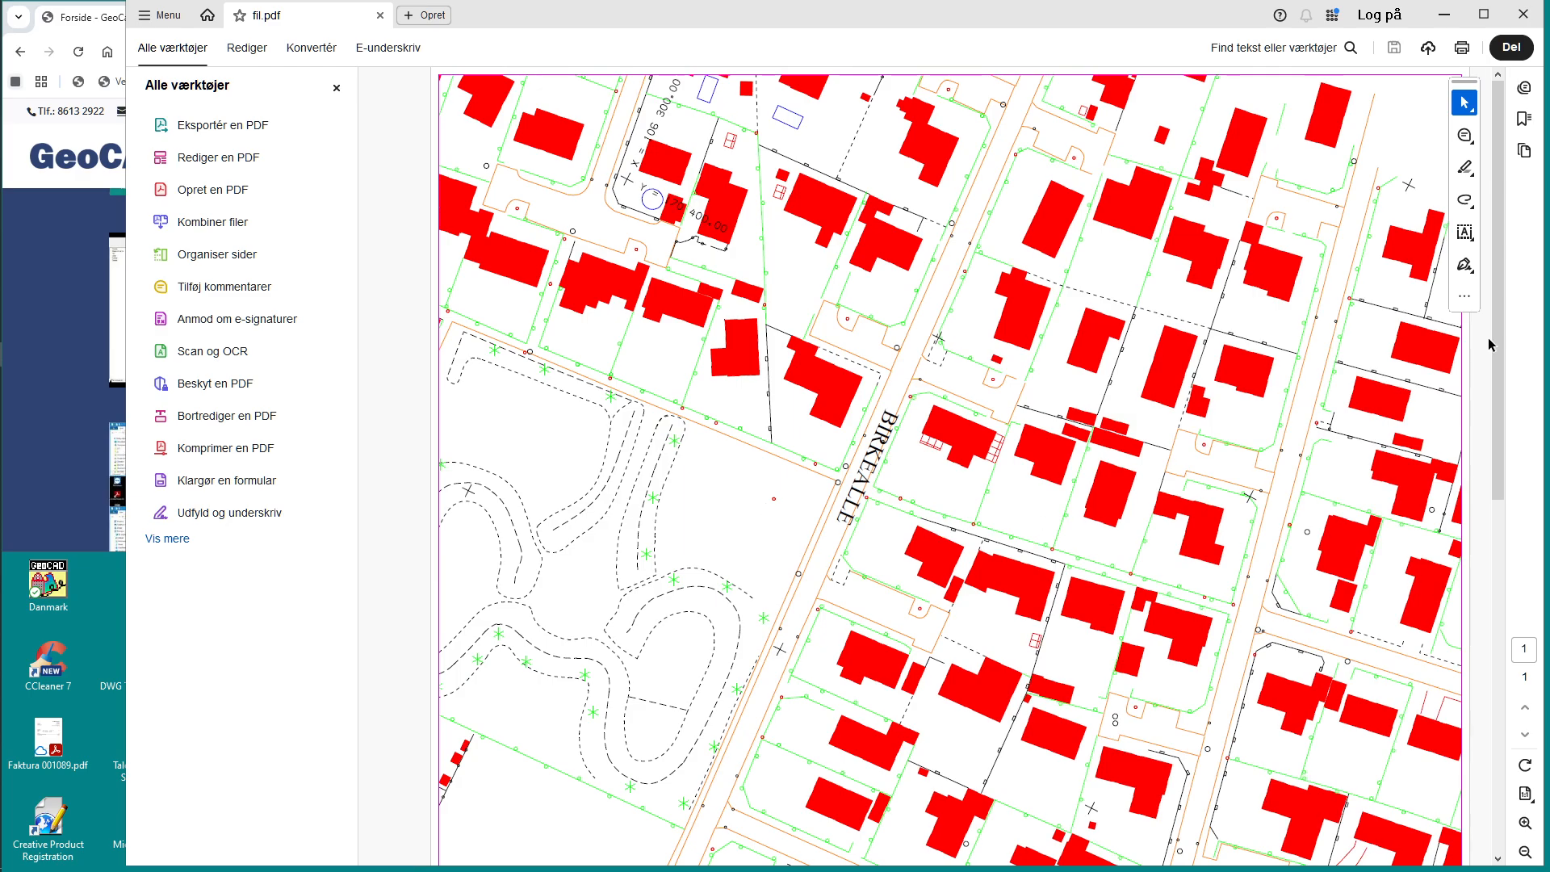
Examine the rotated map, its coordinate labels and the title block texts in fil.pdf, and close the PDF viewer
drag(1503, 345, 1474, 694)
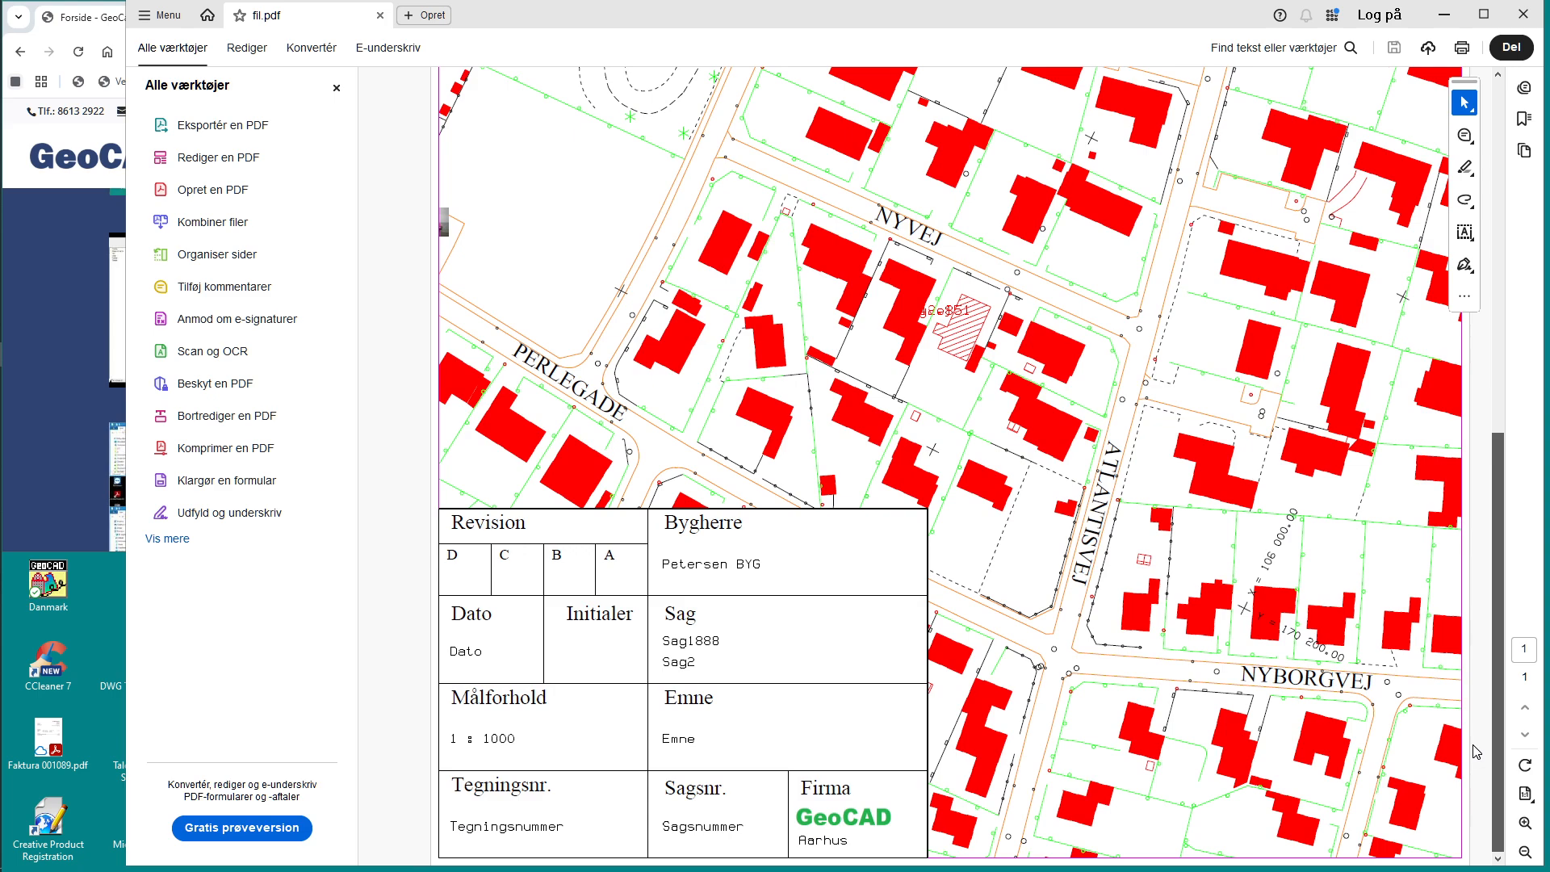
drag(1497, 747, 1497, 384)
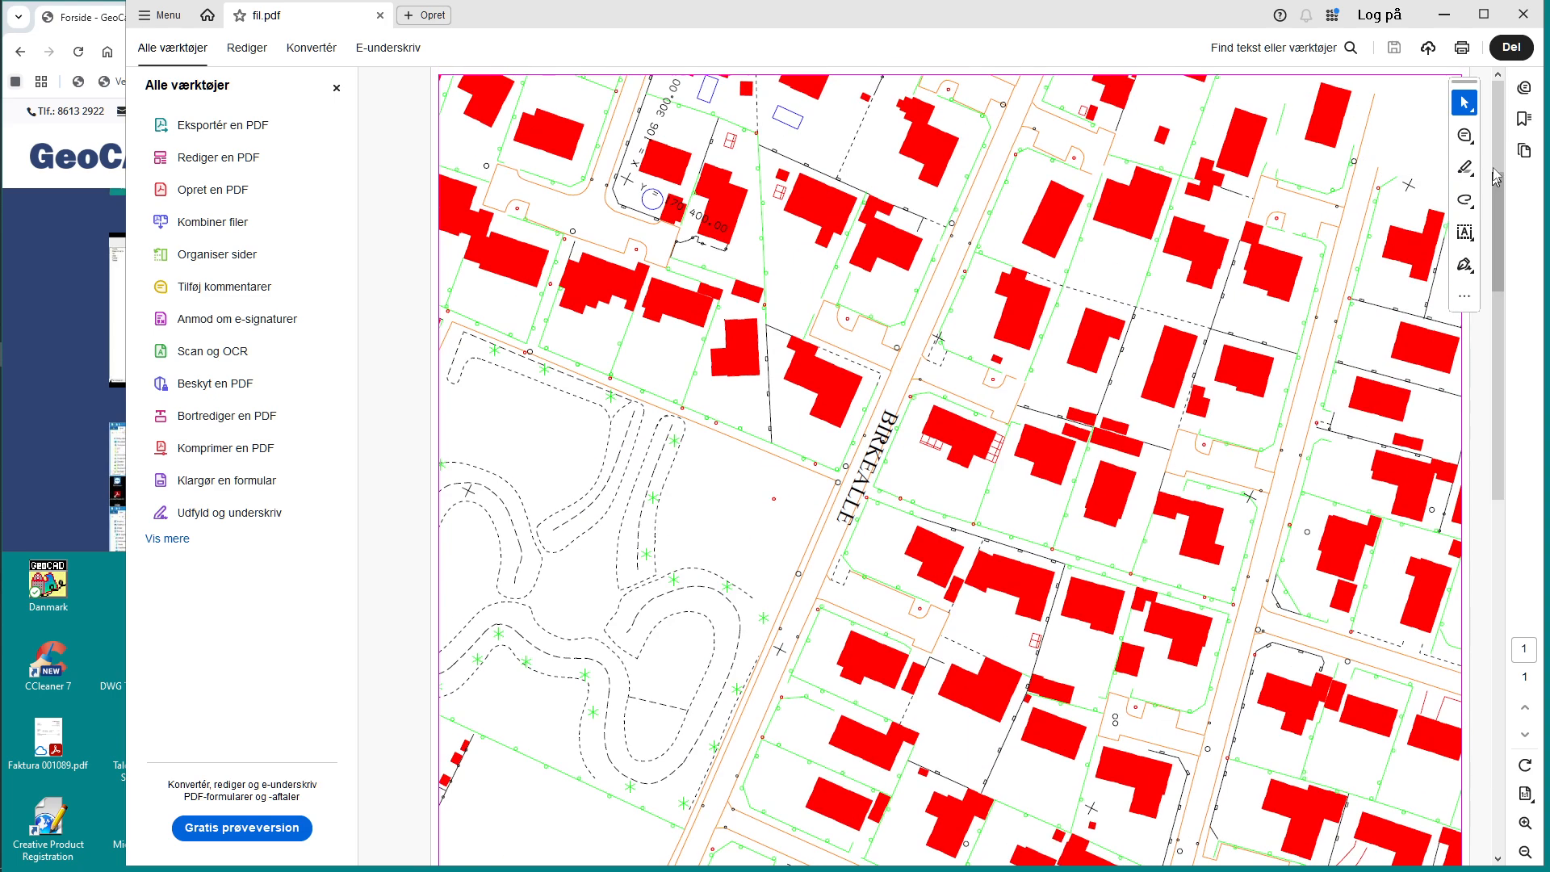
click(1521, 16)
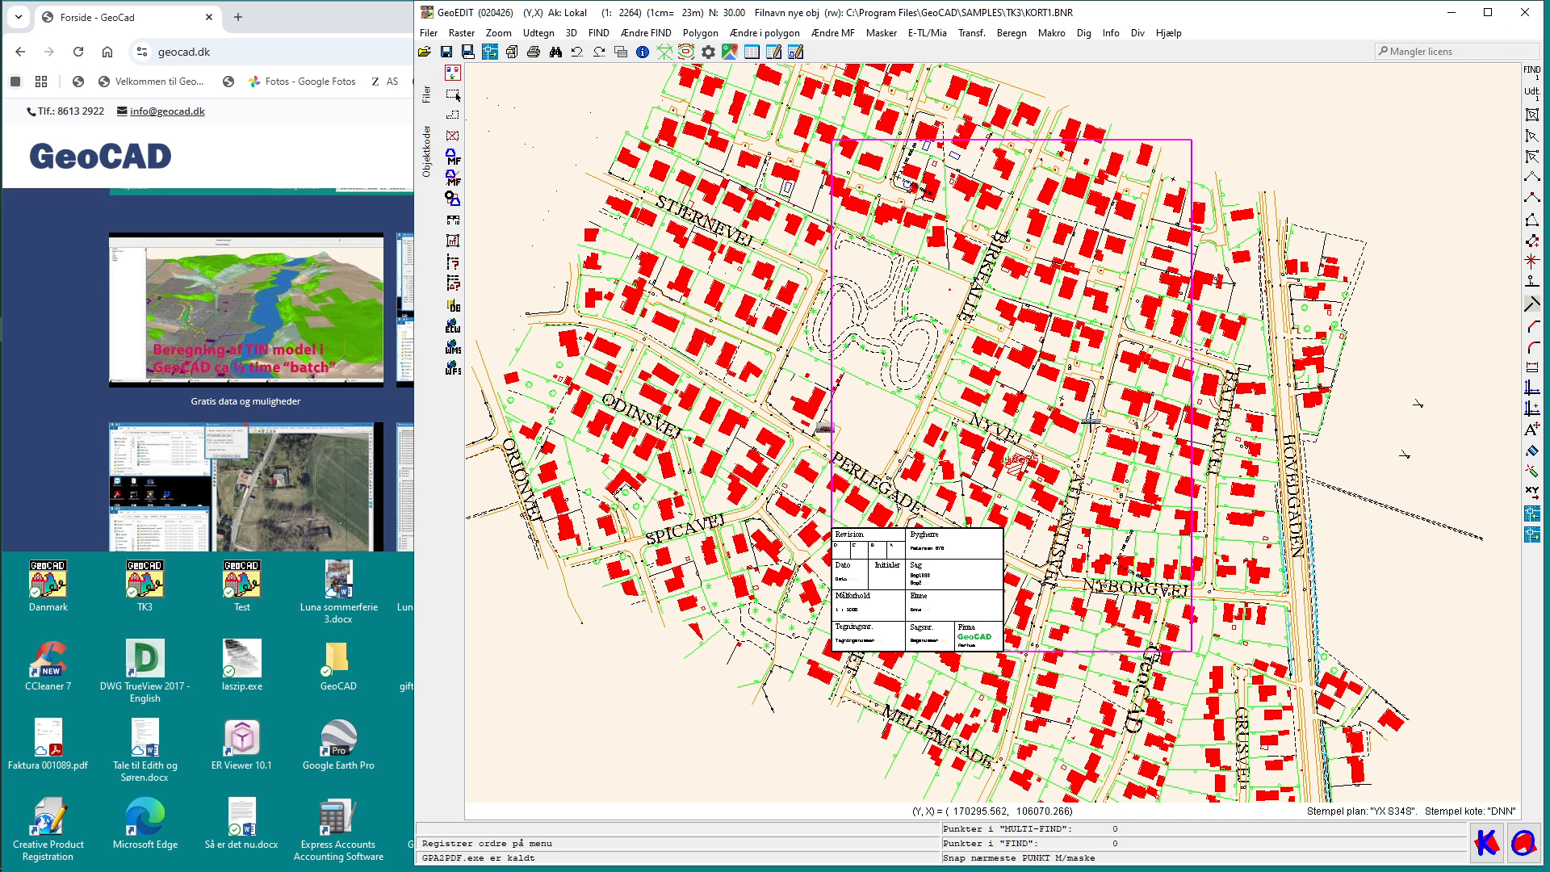
Close the vector file kopi_kh.bnr to remove the map header from the rotated map
right_click(1093, 422)
click(1147, 484)
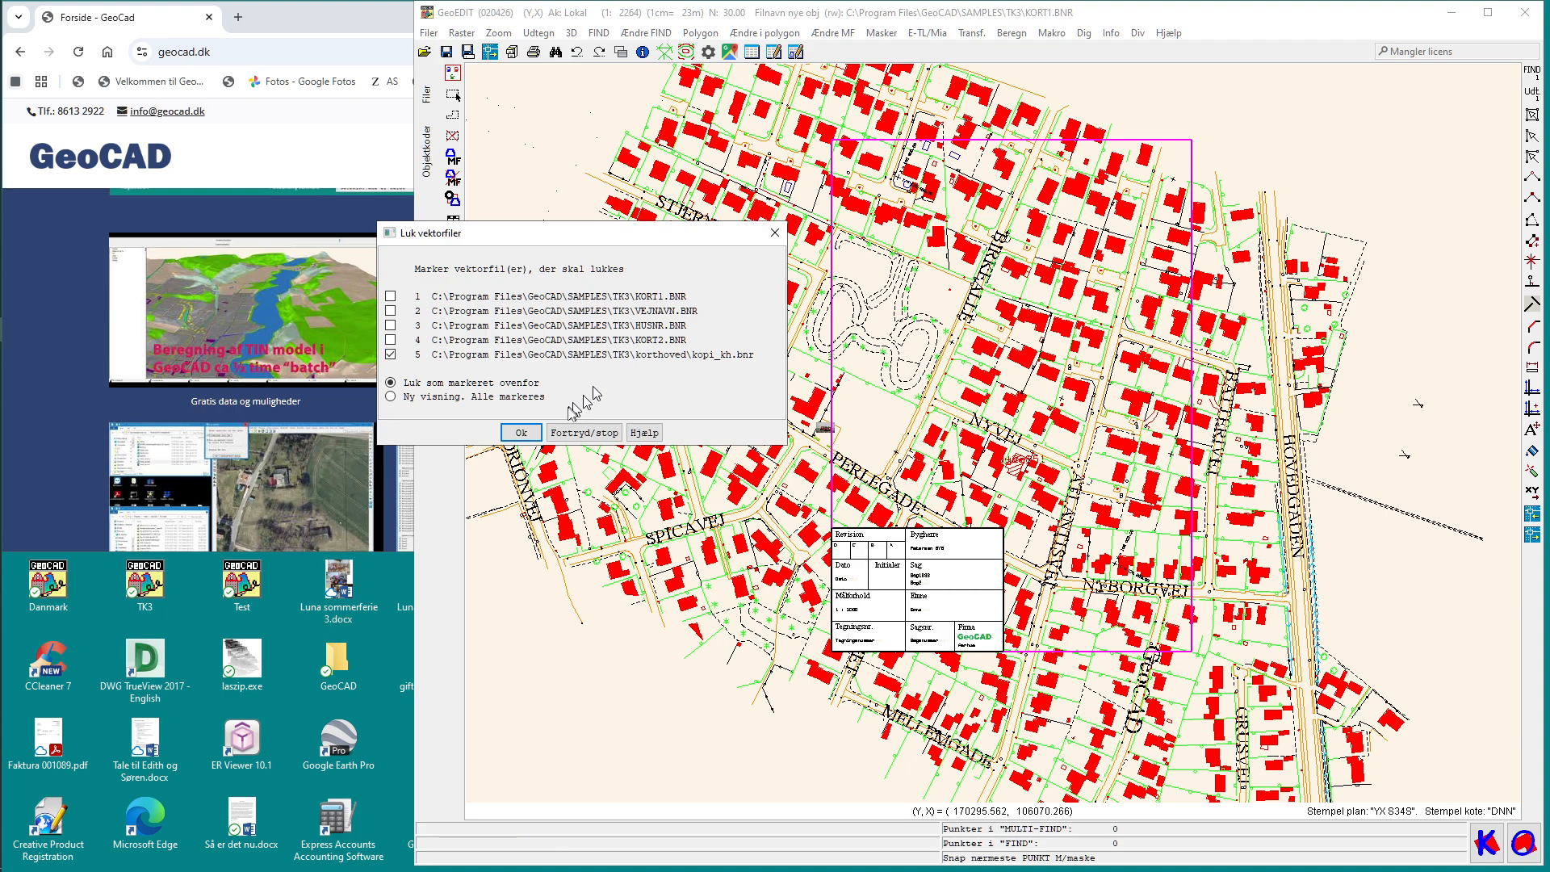
click(523, 433)
click(959, 465)
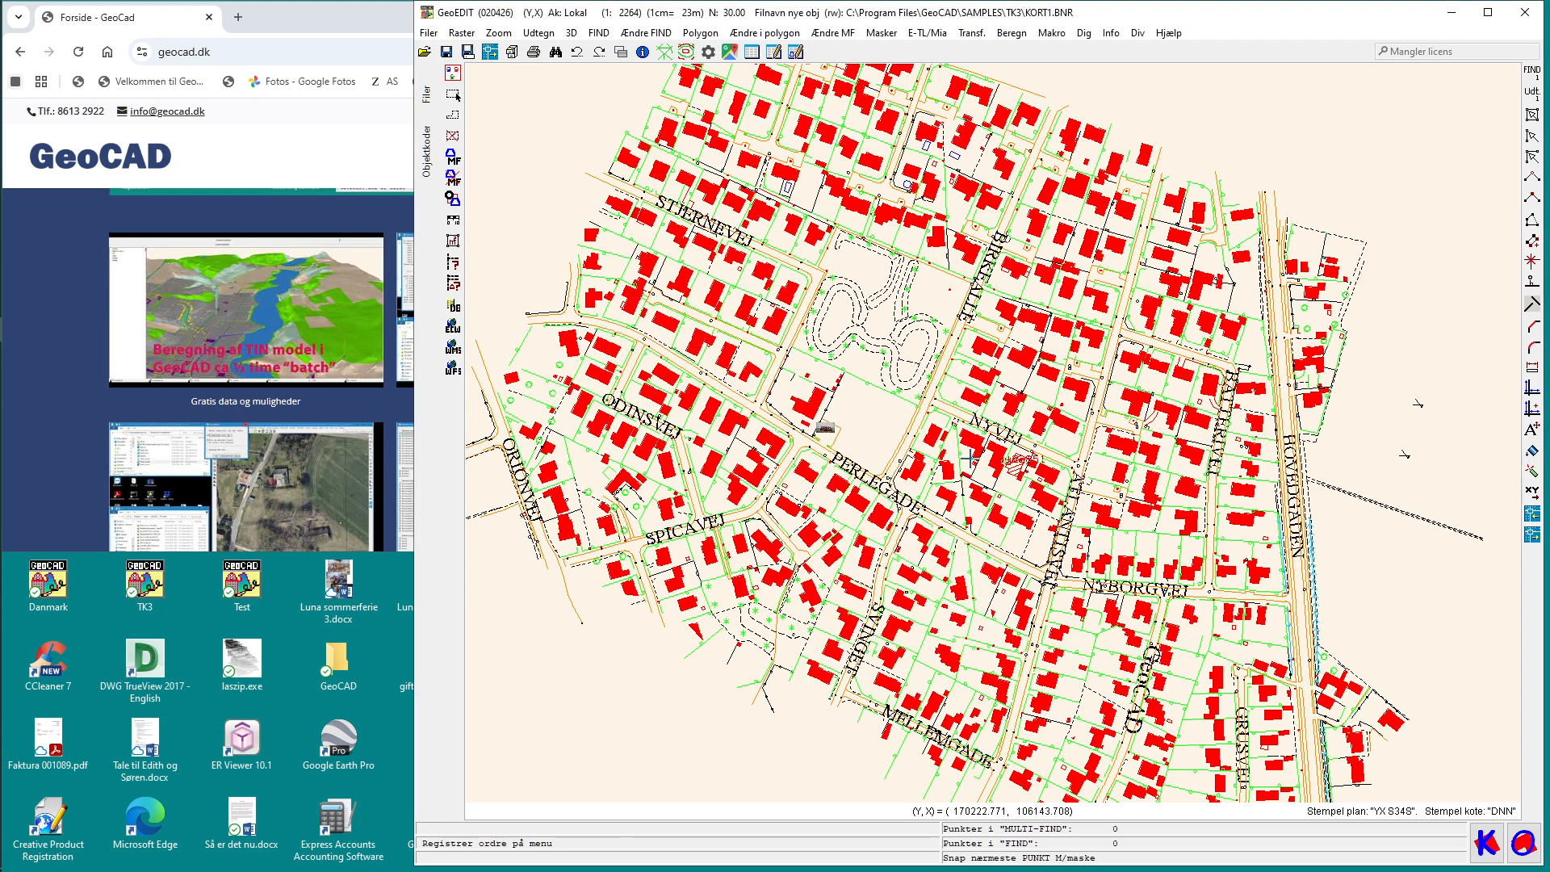
Load the Hexagon ortofoto raster image from the WMS service as the map background
key(w)
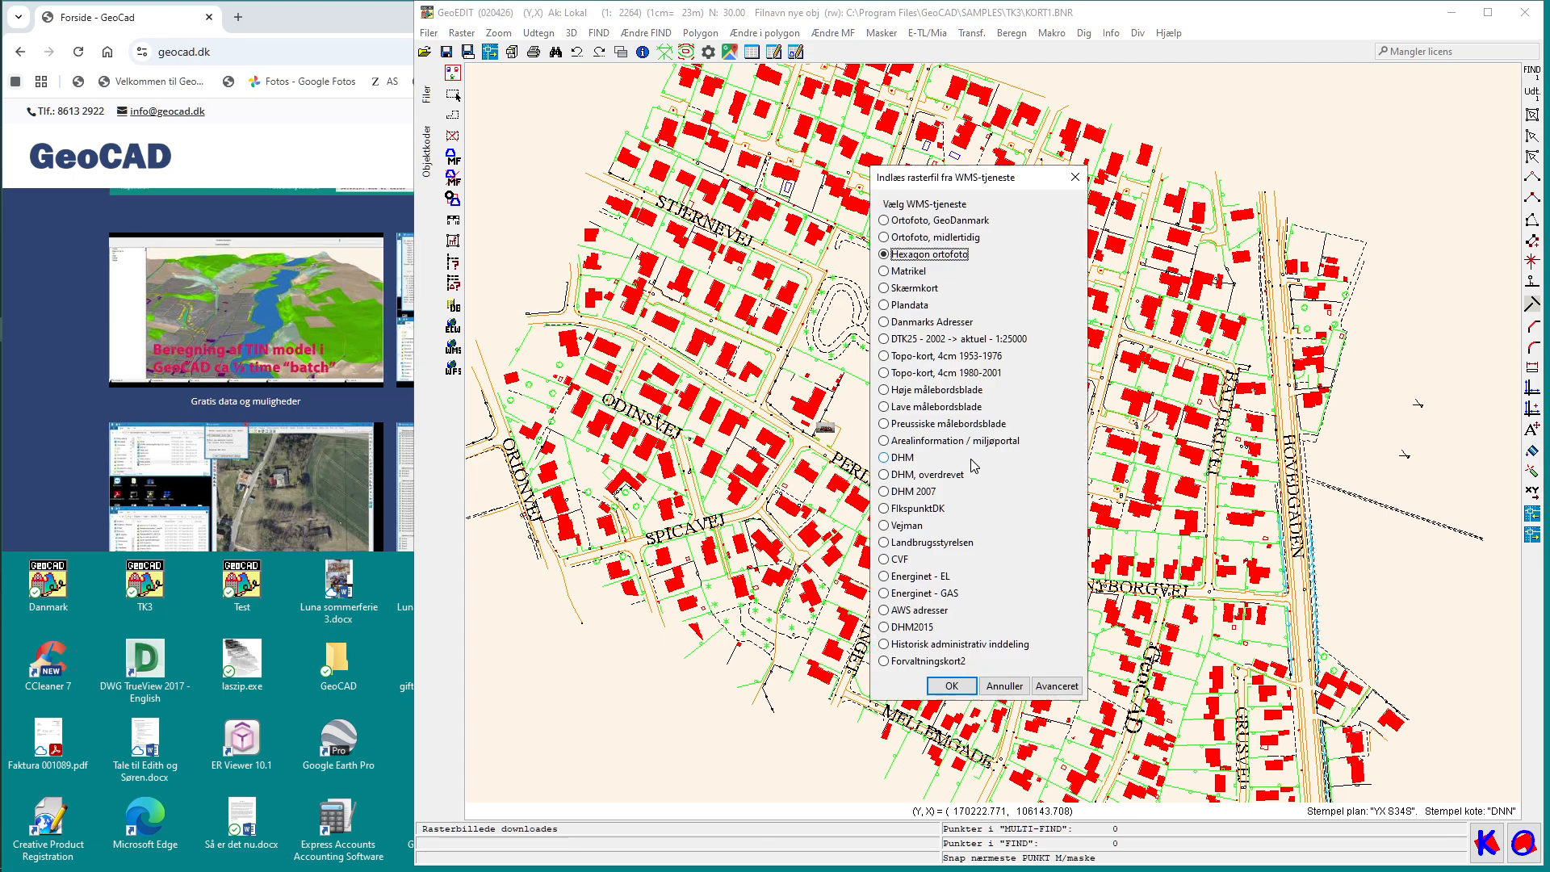
click(952, 685)
click(961, 587)
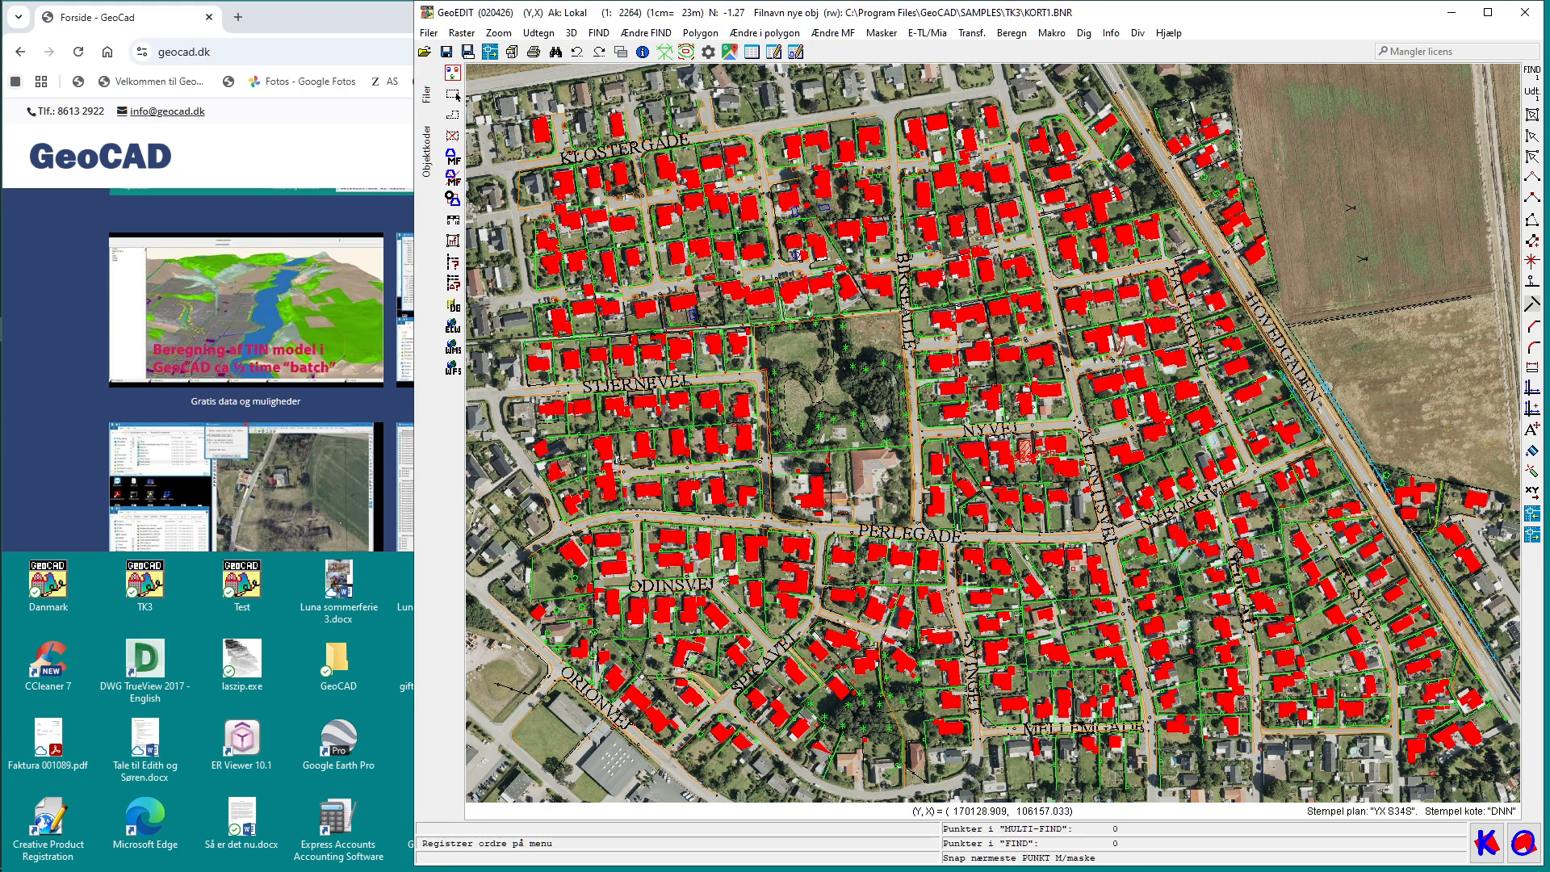
Load the A3 portrait map header at 1:1000, place it over the orthophoto around the park and Perlegade, and accept its texts
right_click(970, 587)
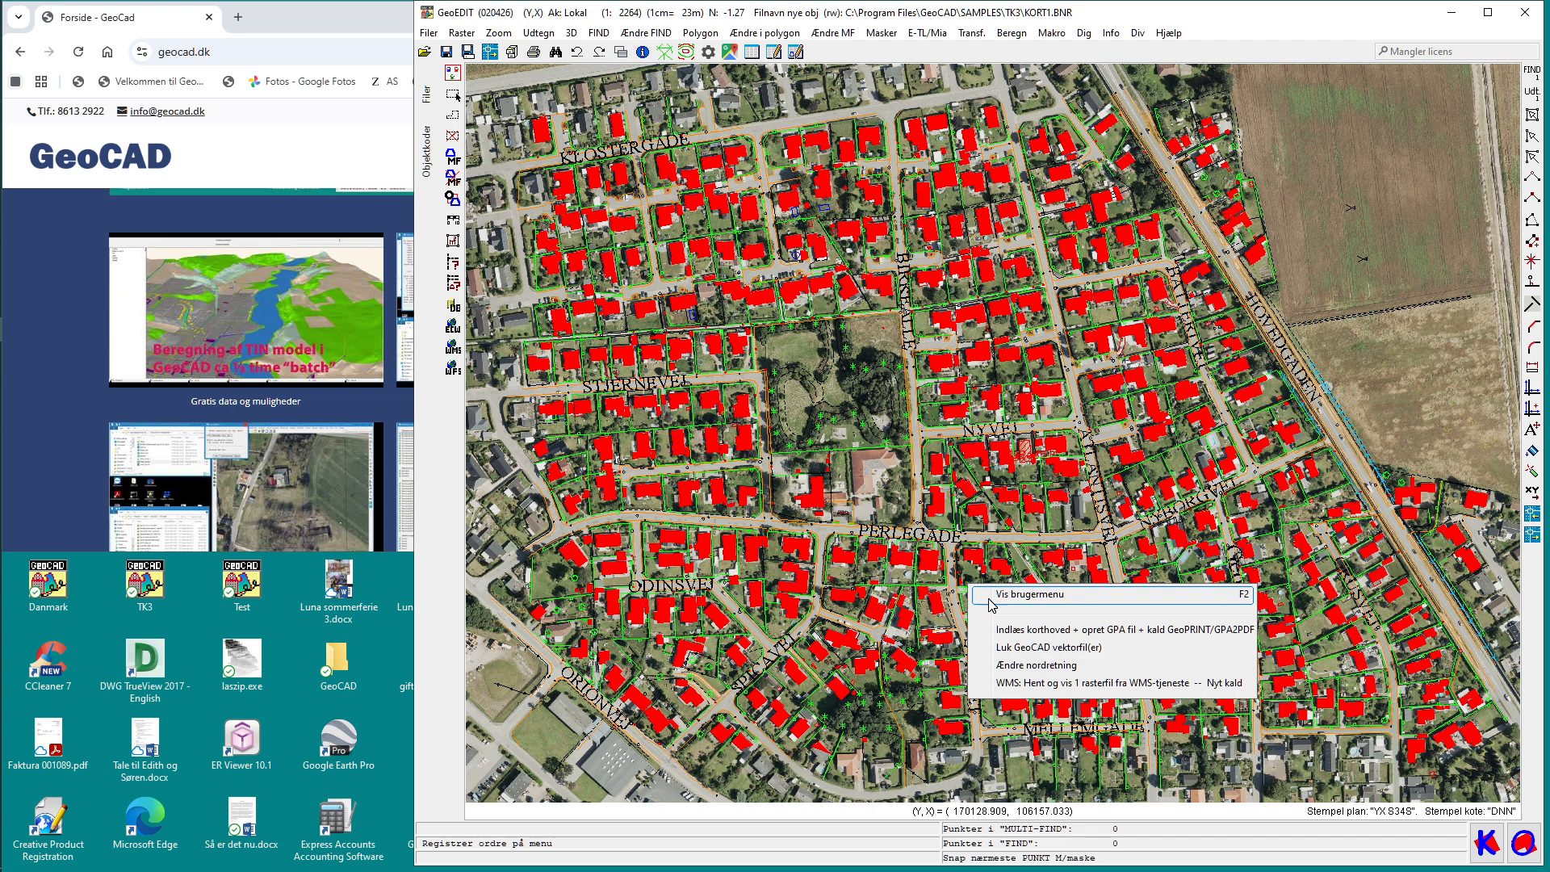
click(1027, 630)
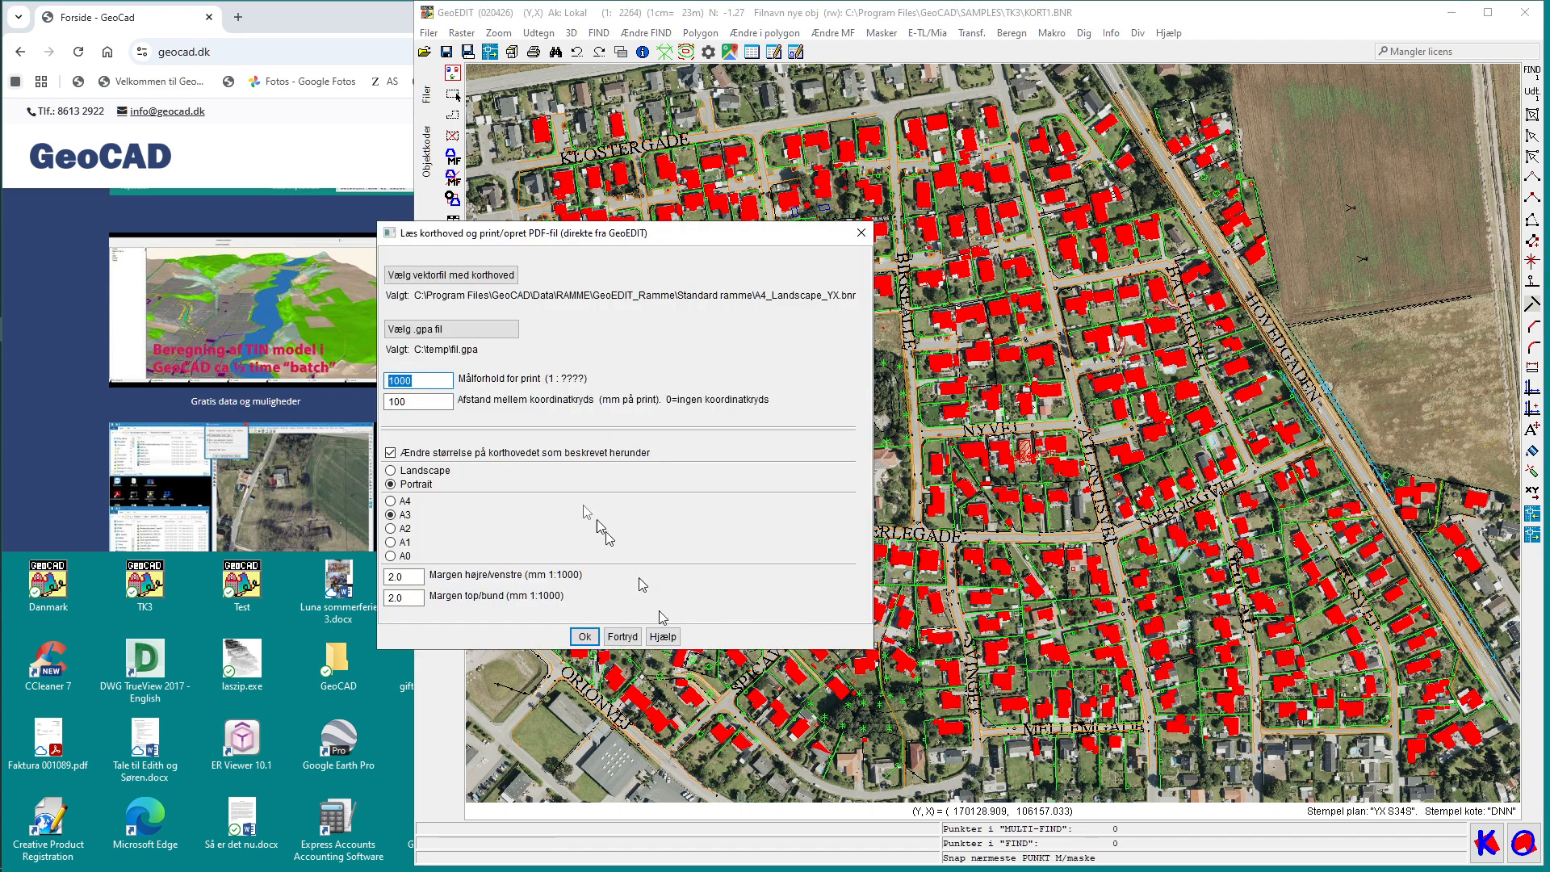
click(583, 638)
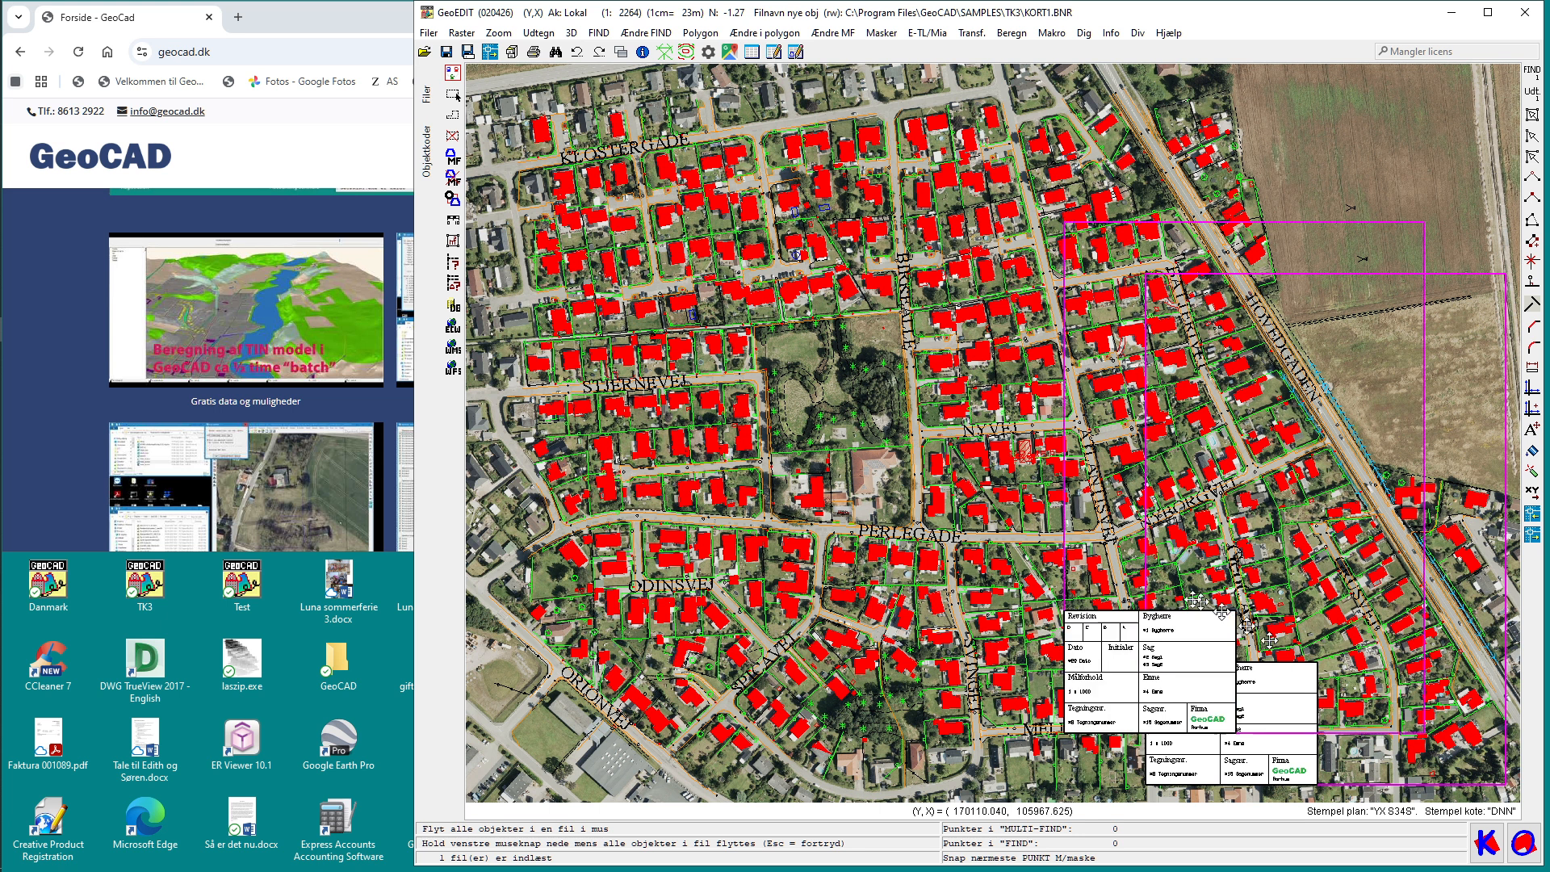
drag(1196, 601, 804, 521)
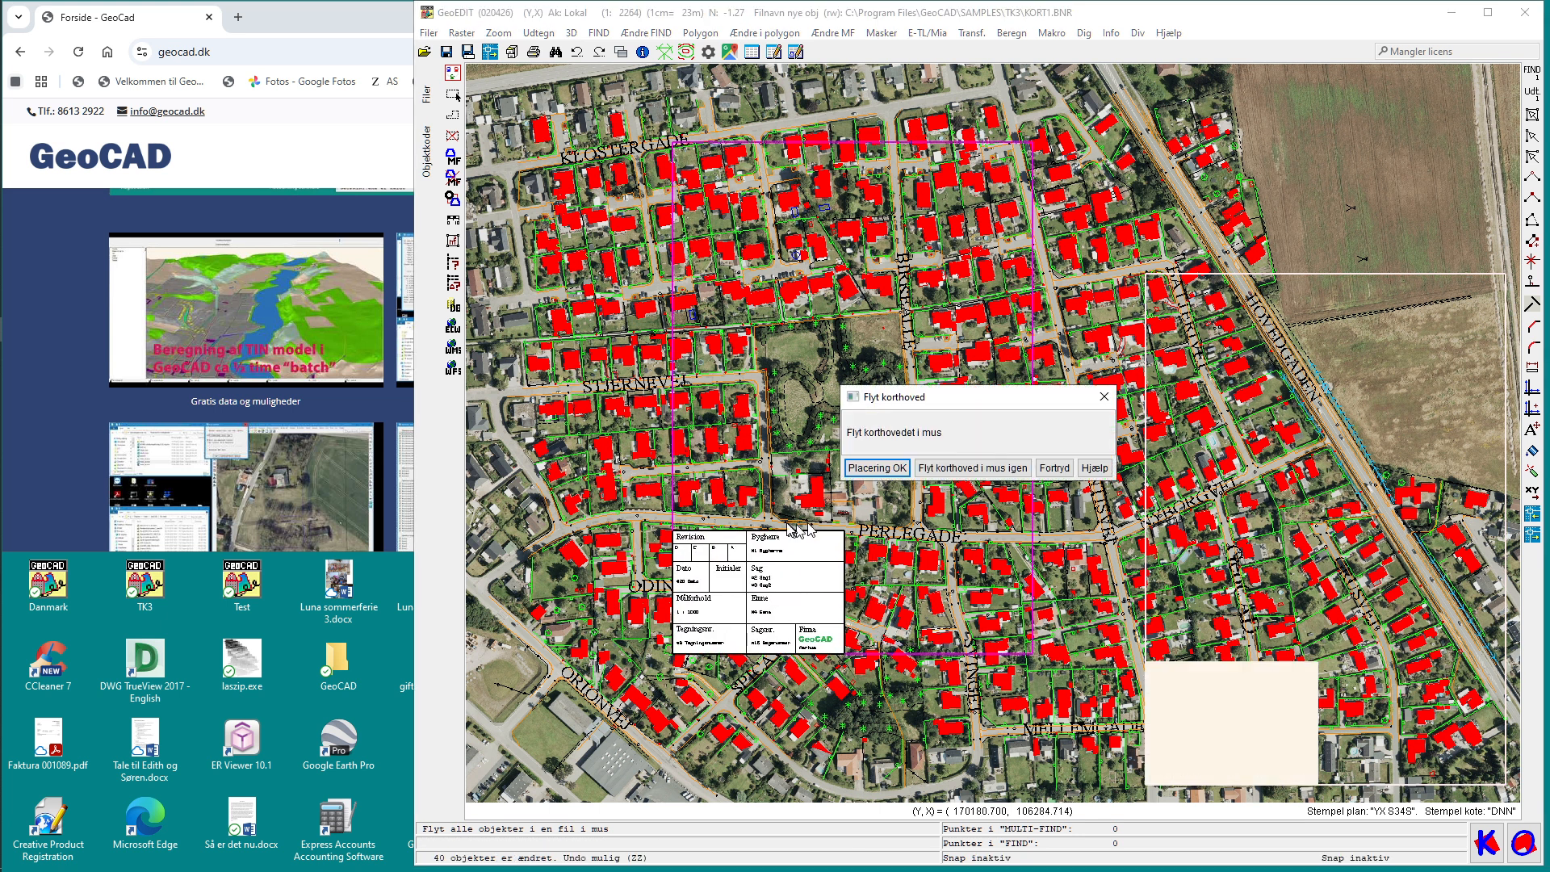
click(879, 469)
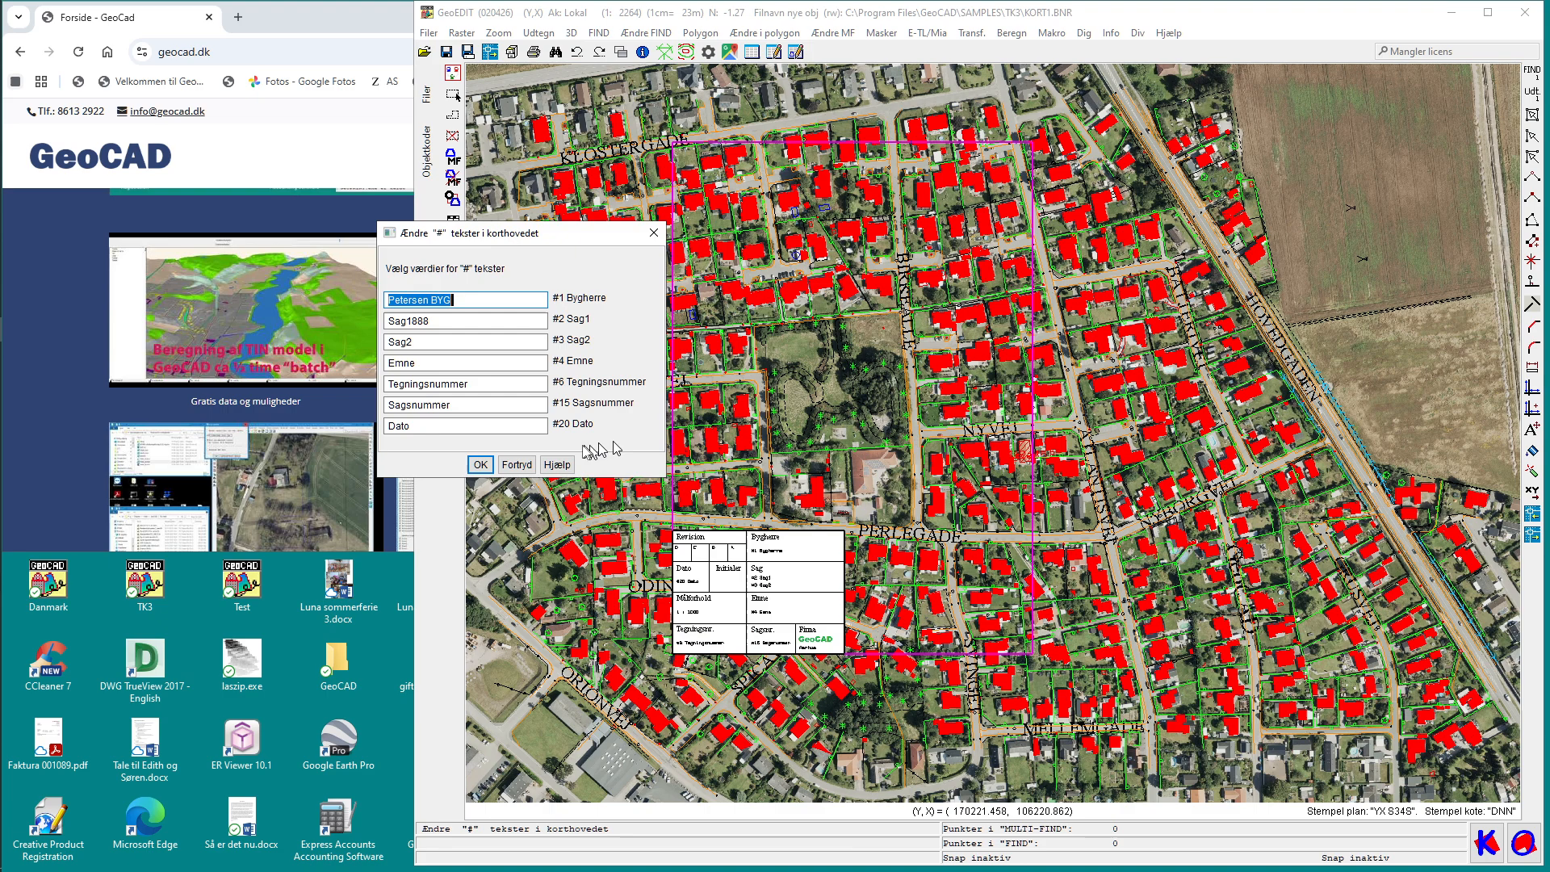
click(480, 465)
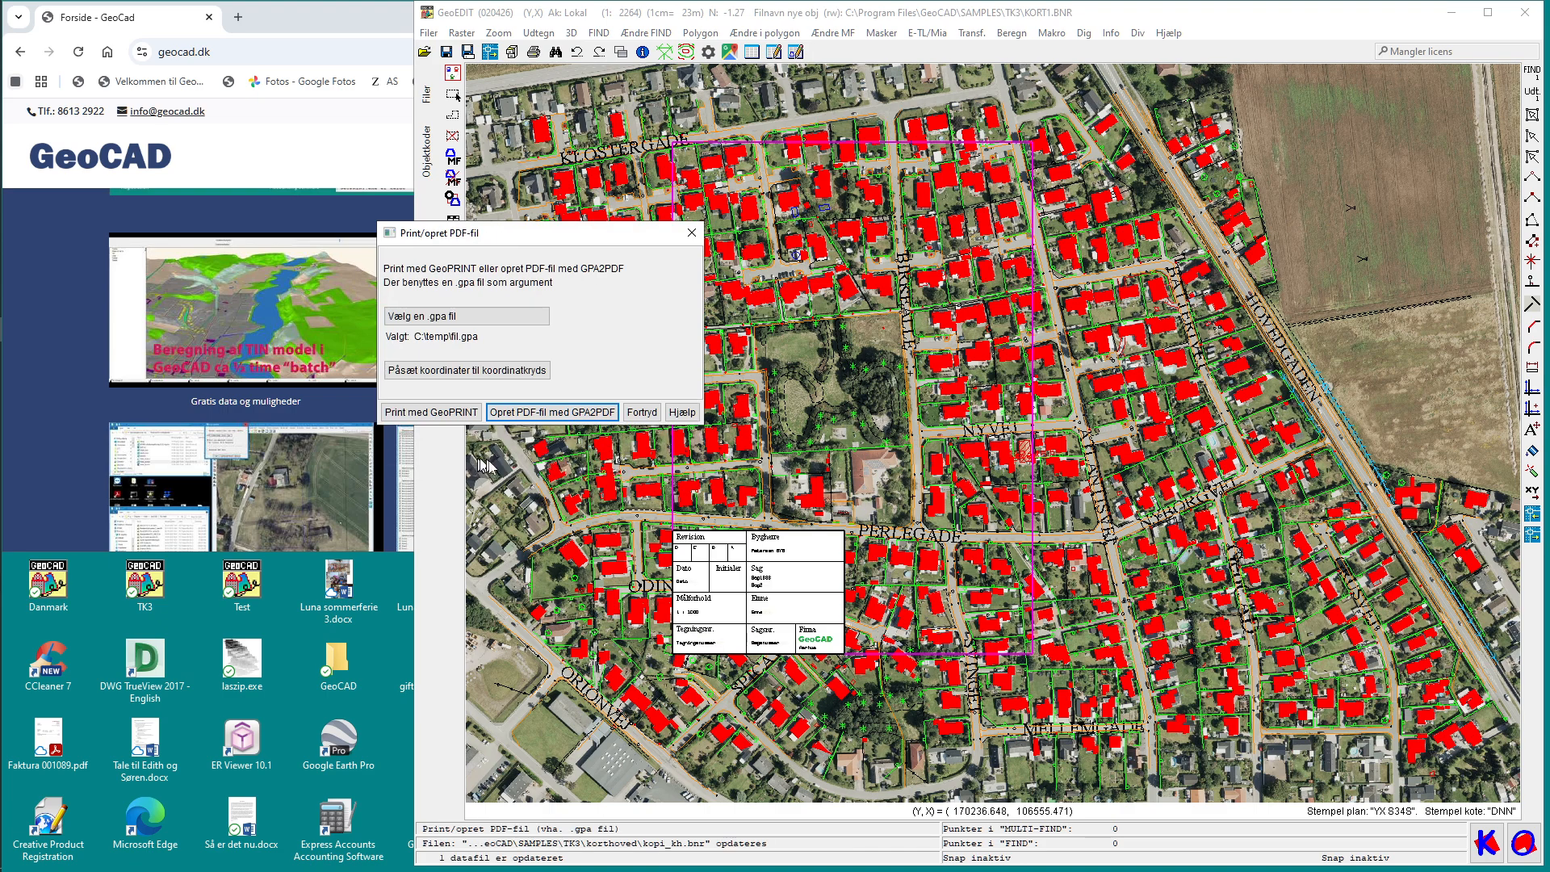
Create the orthophoto PDF with GPA2PDF at 5 pixels per mm, save it over fil.pdf in C:\Temp, and open it
click(571, 413)
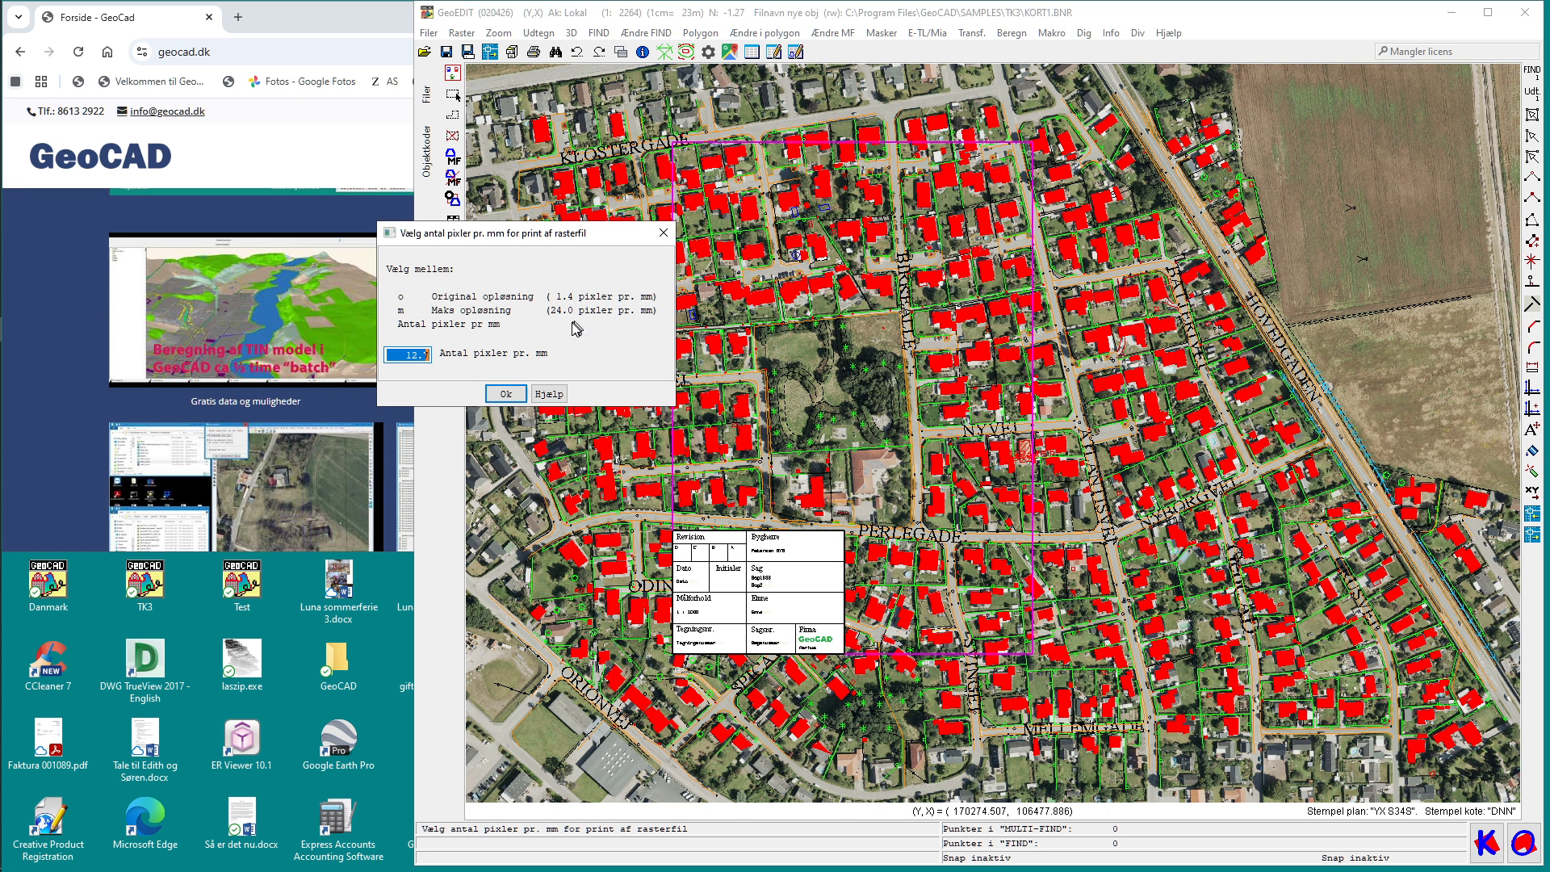
double_click(423, 355)
text(5)
click(507, 394)
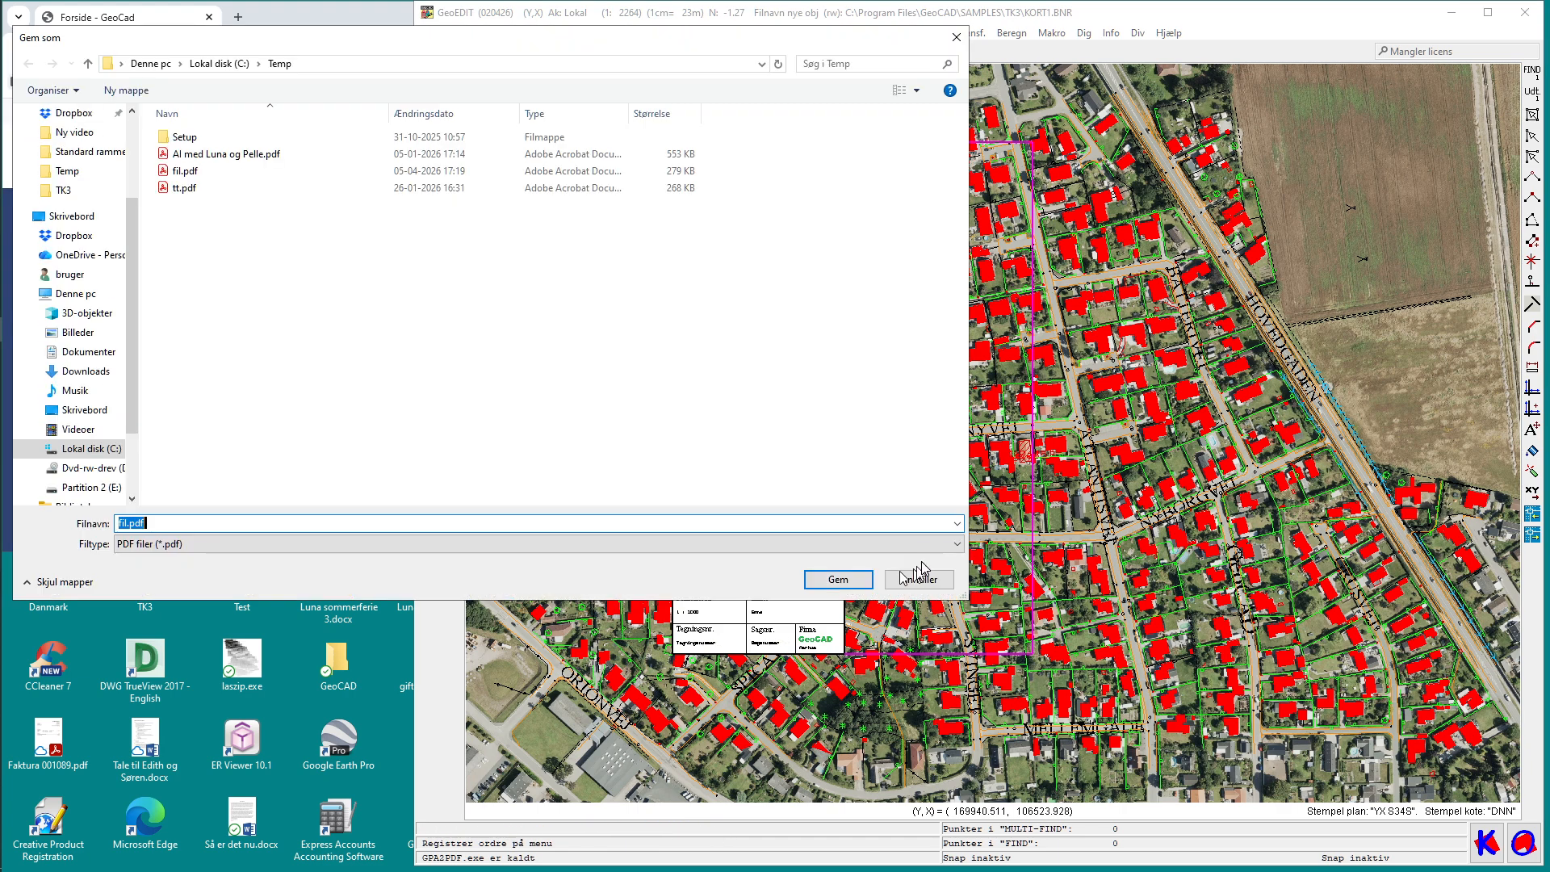
click(840, 582)
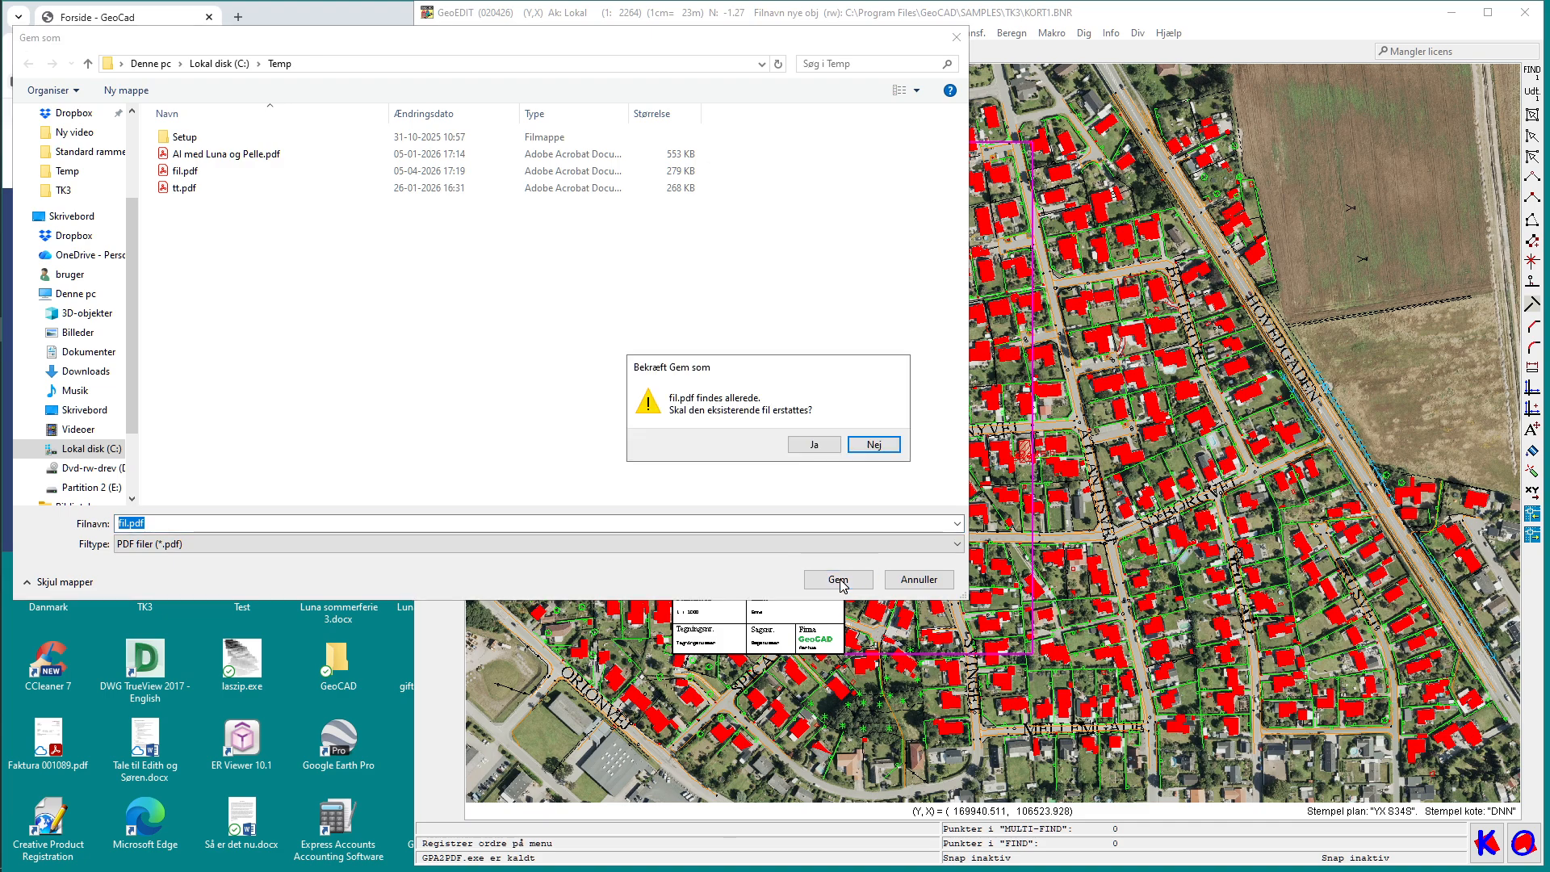
click(813, 447)
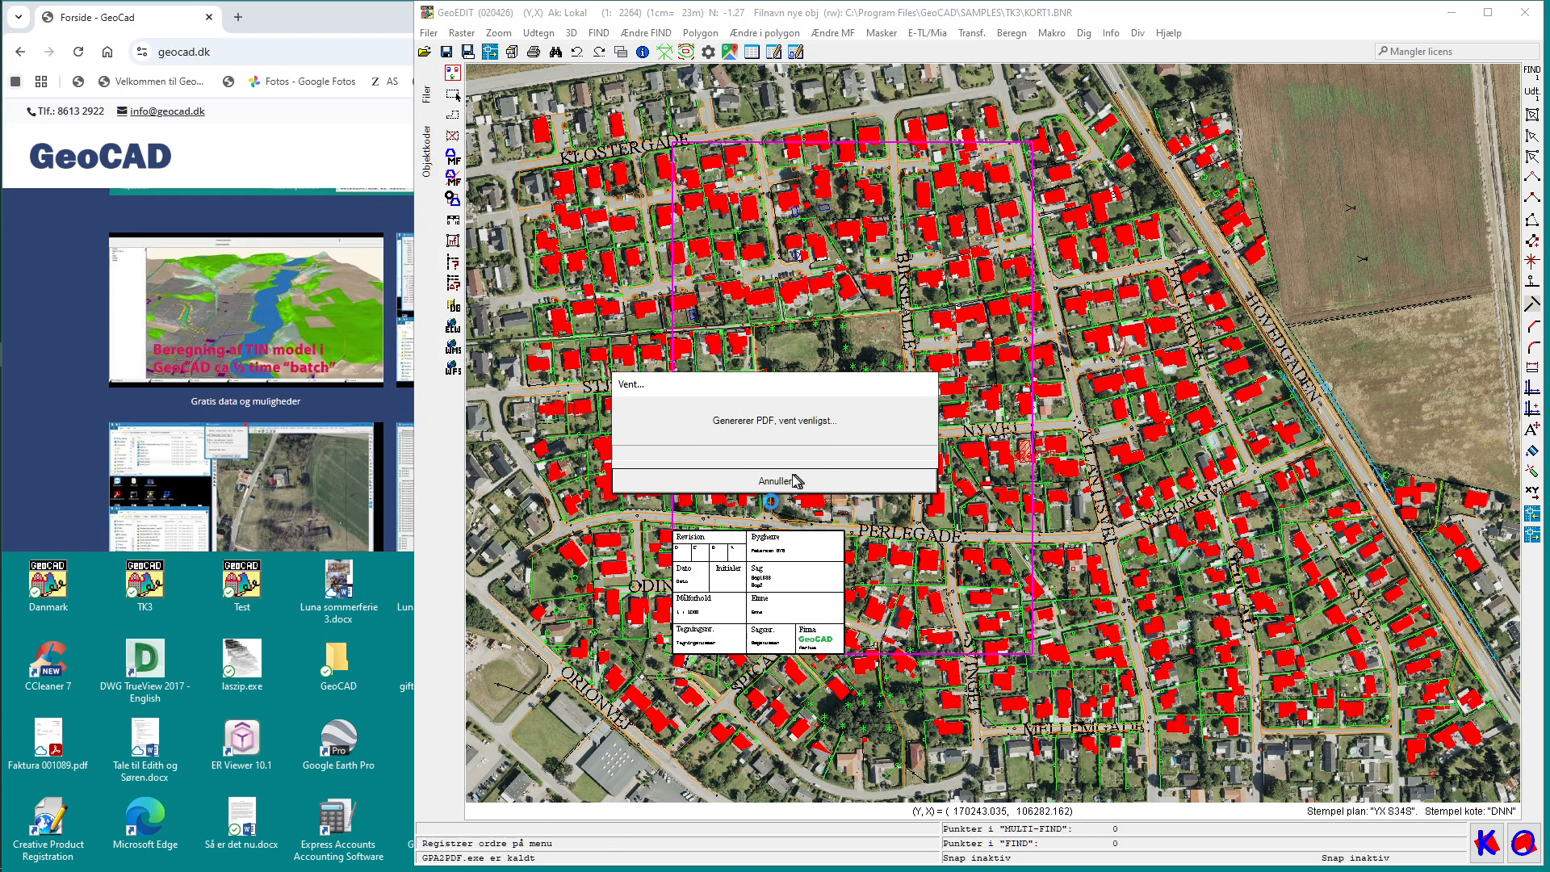
click(770, 502)
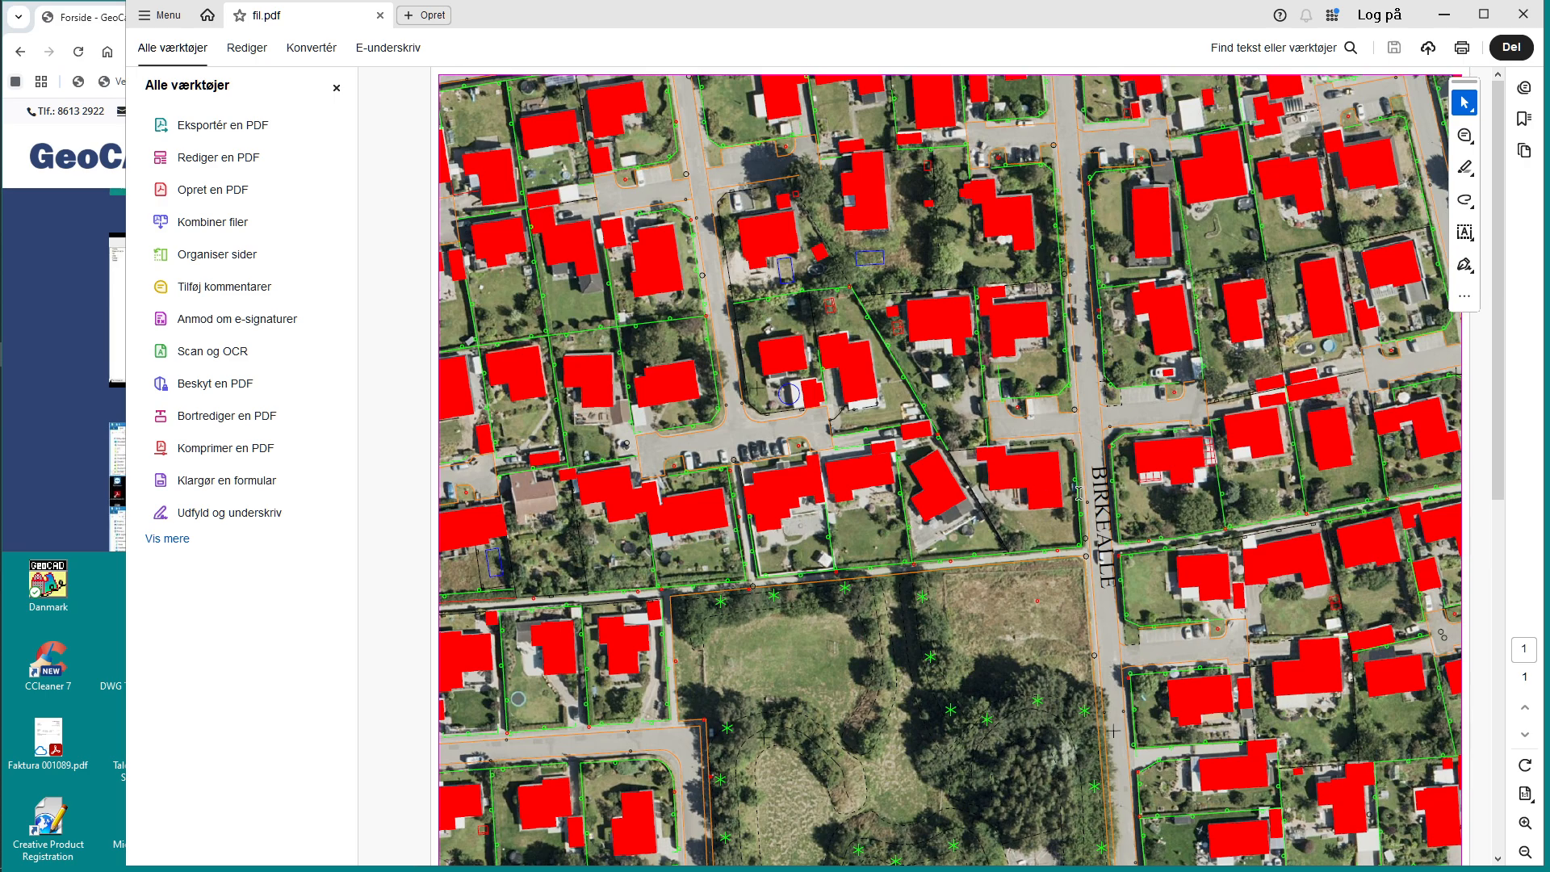
Examine the orthophoto, vector overlay and title block in fil.pdf, enlarging the page to 200% to check the image quality
scroll(1079, 492, down, 10)
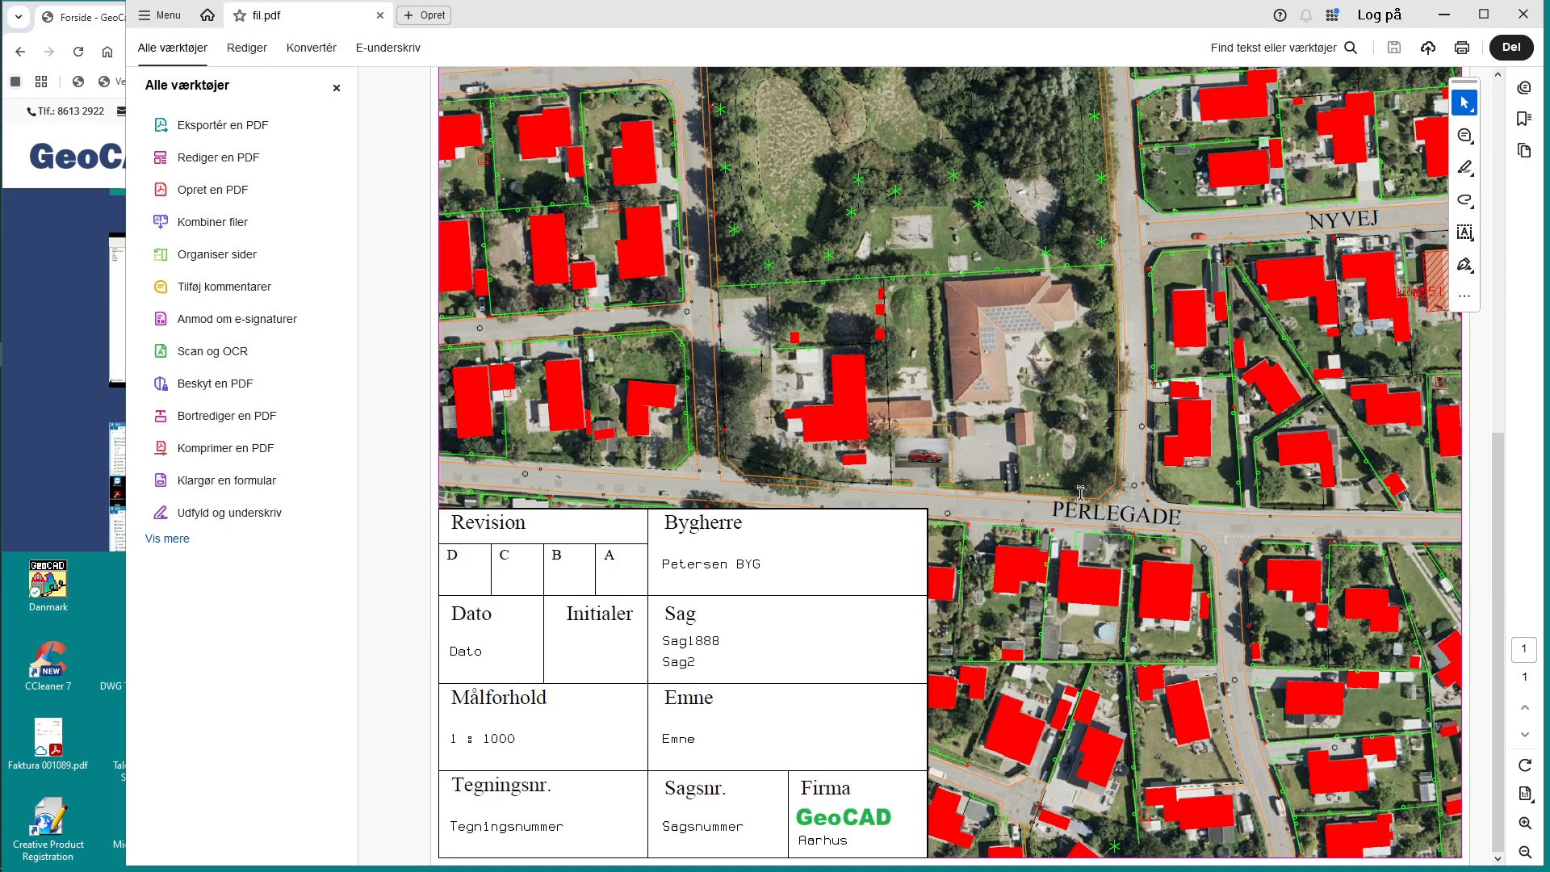
scroll(1079, 492, up, 4)
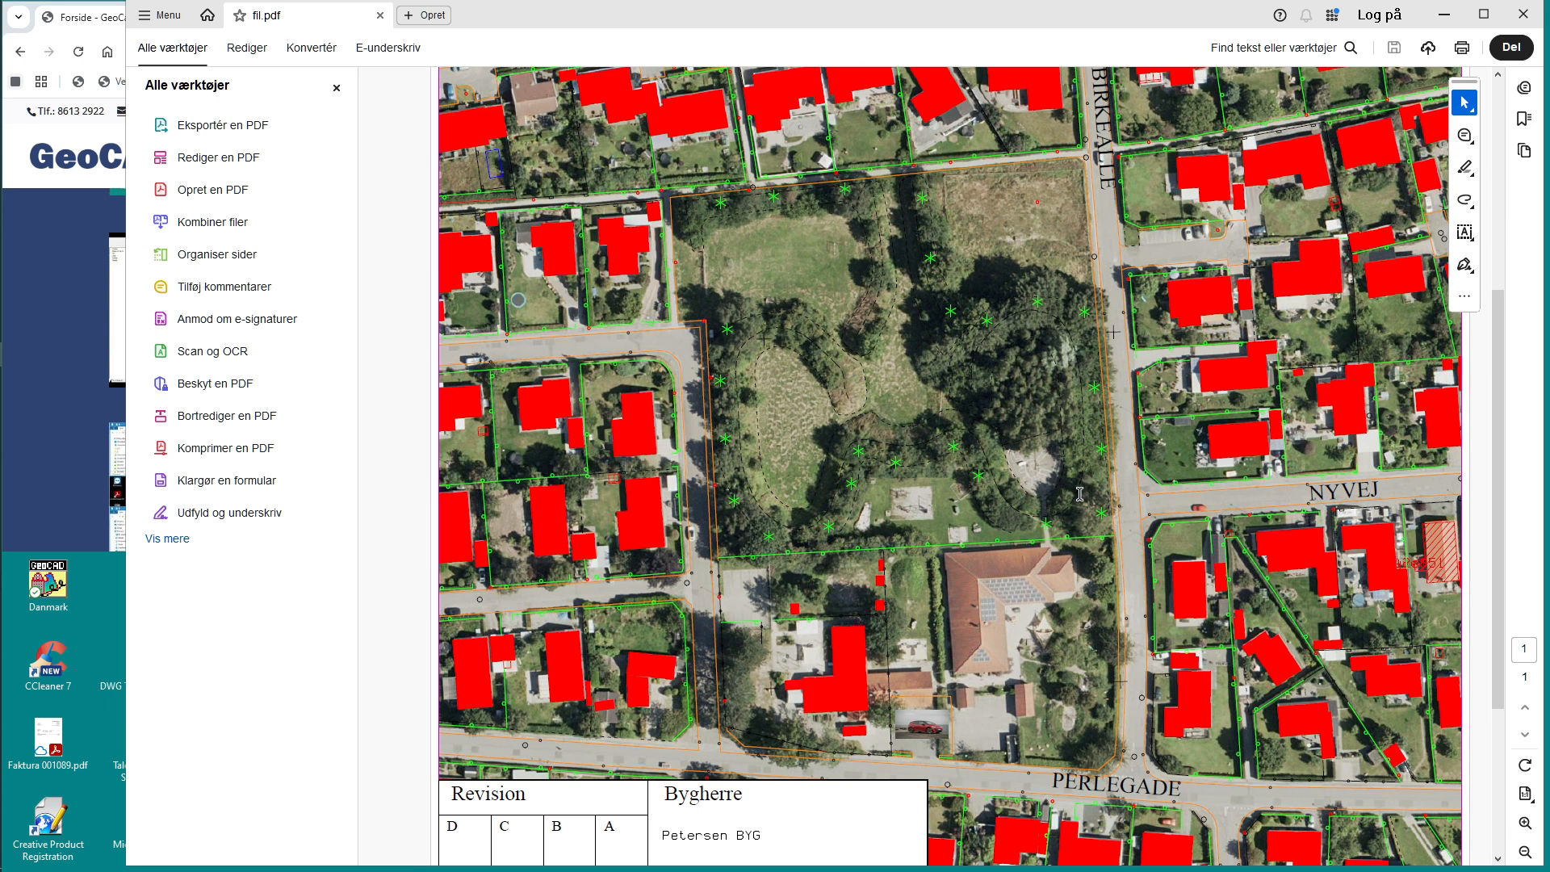
scroll(1080, 492, up, 4)
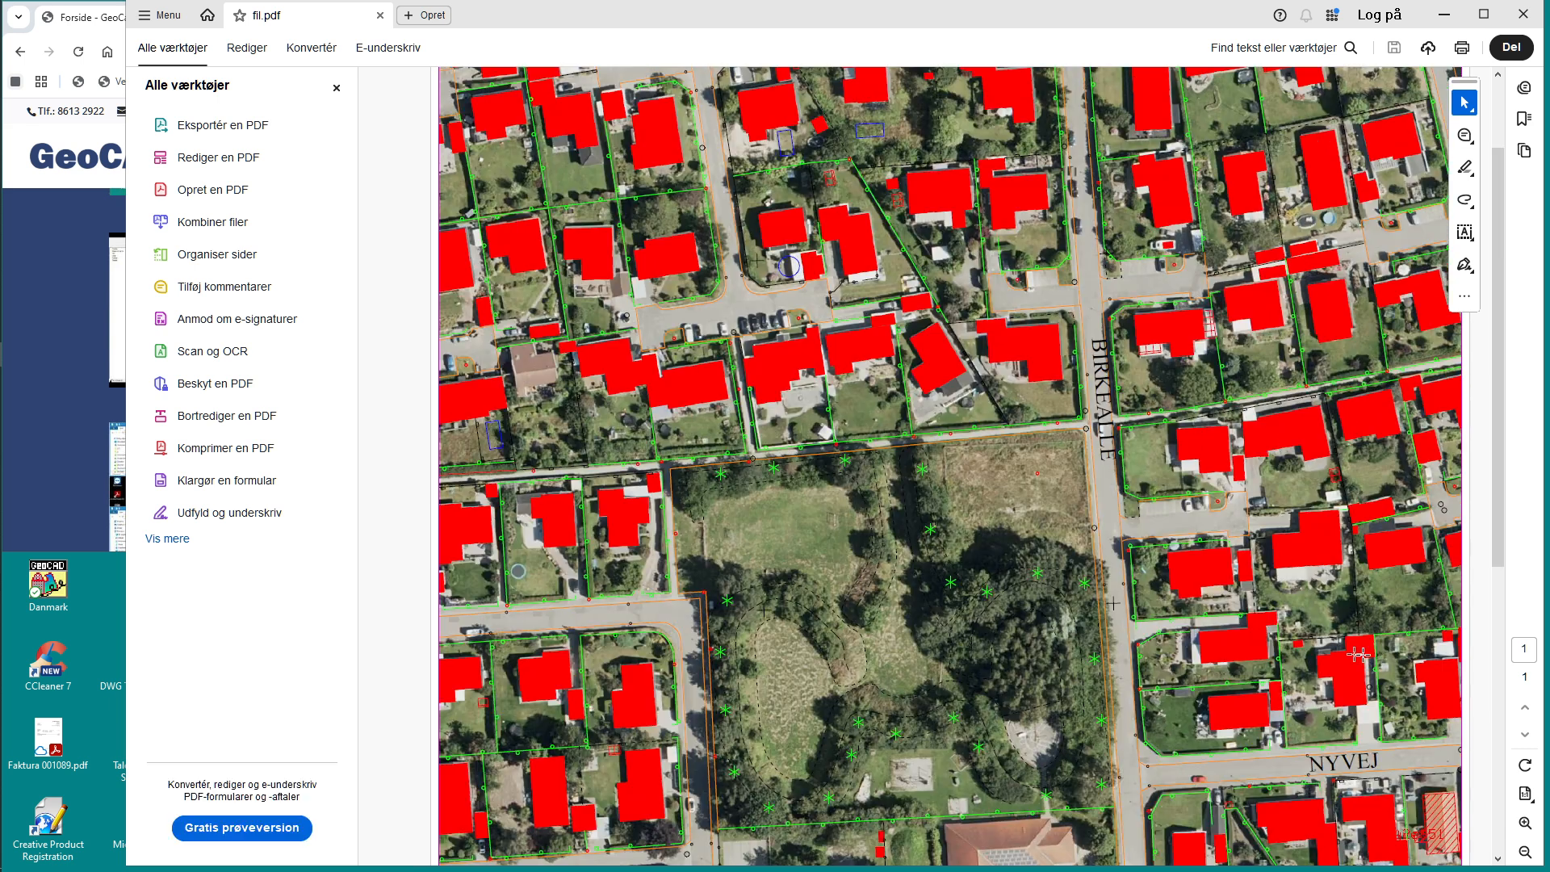
click(1525, 823)
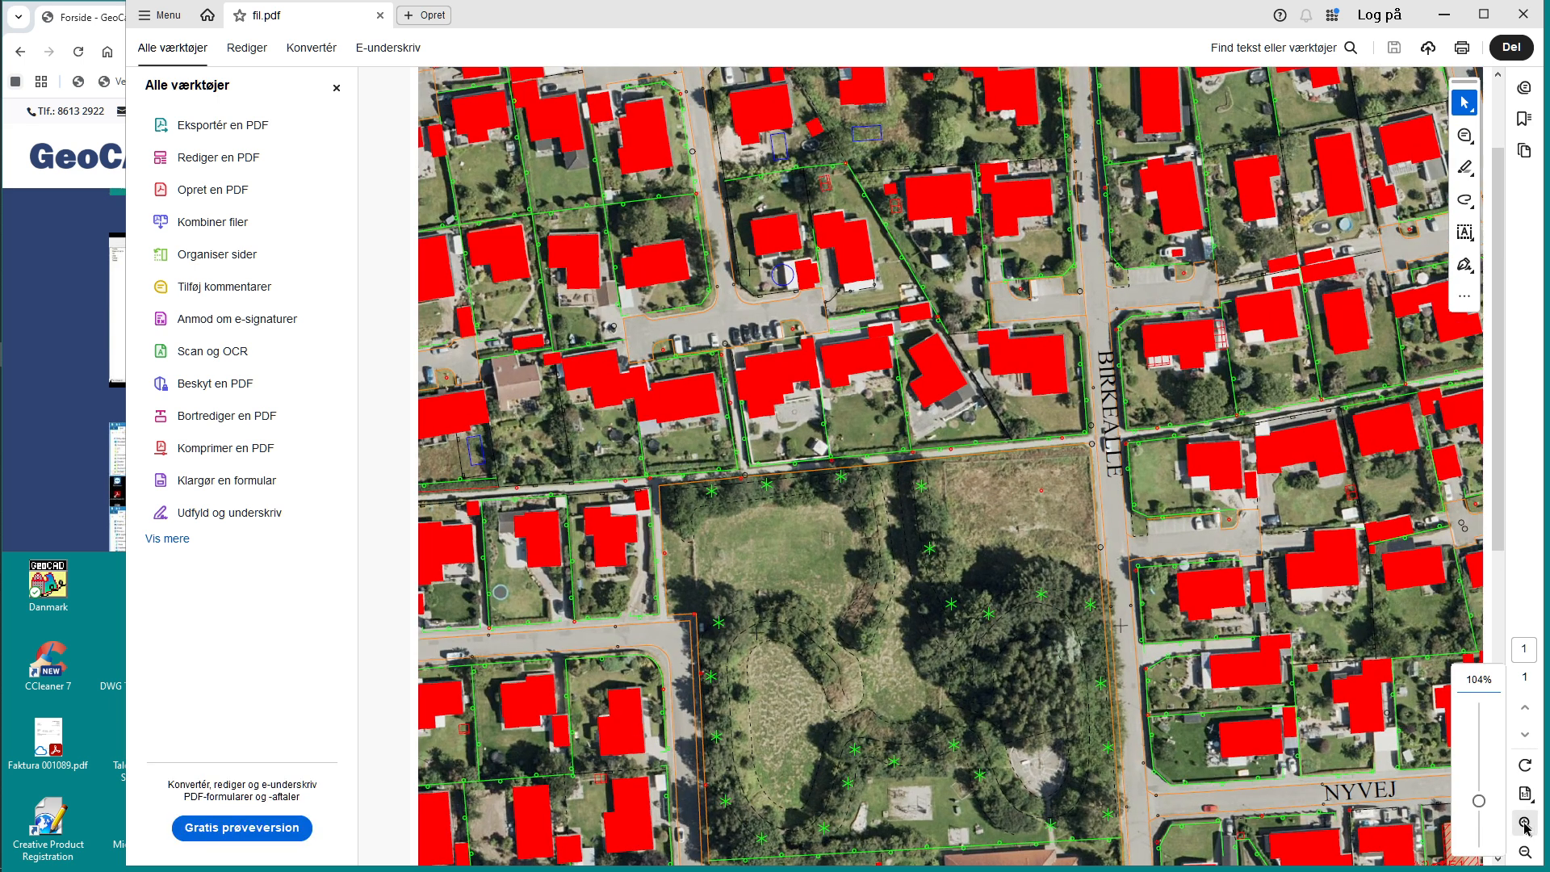
drag(1479, 801, 1479, 773)
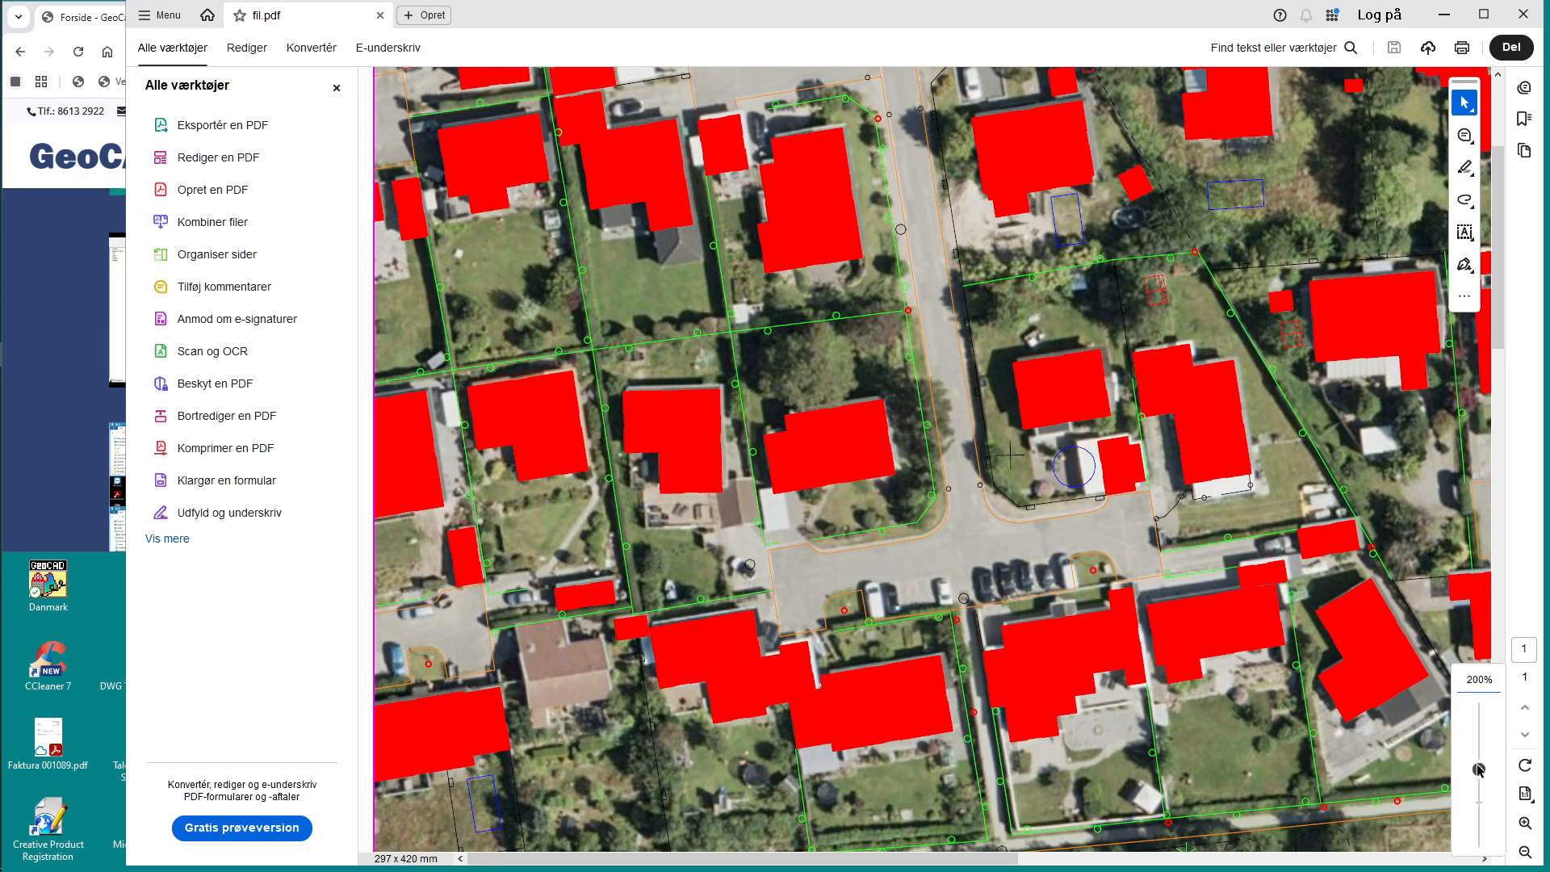
Compare the orthophoto and vector overlay in fil.pdf at 100% and 200% zoom, and close the PDF
drag(1480, 769, 1483, 800)
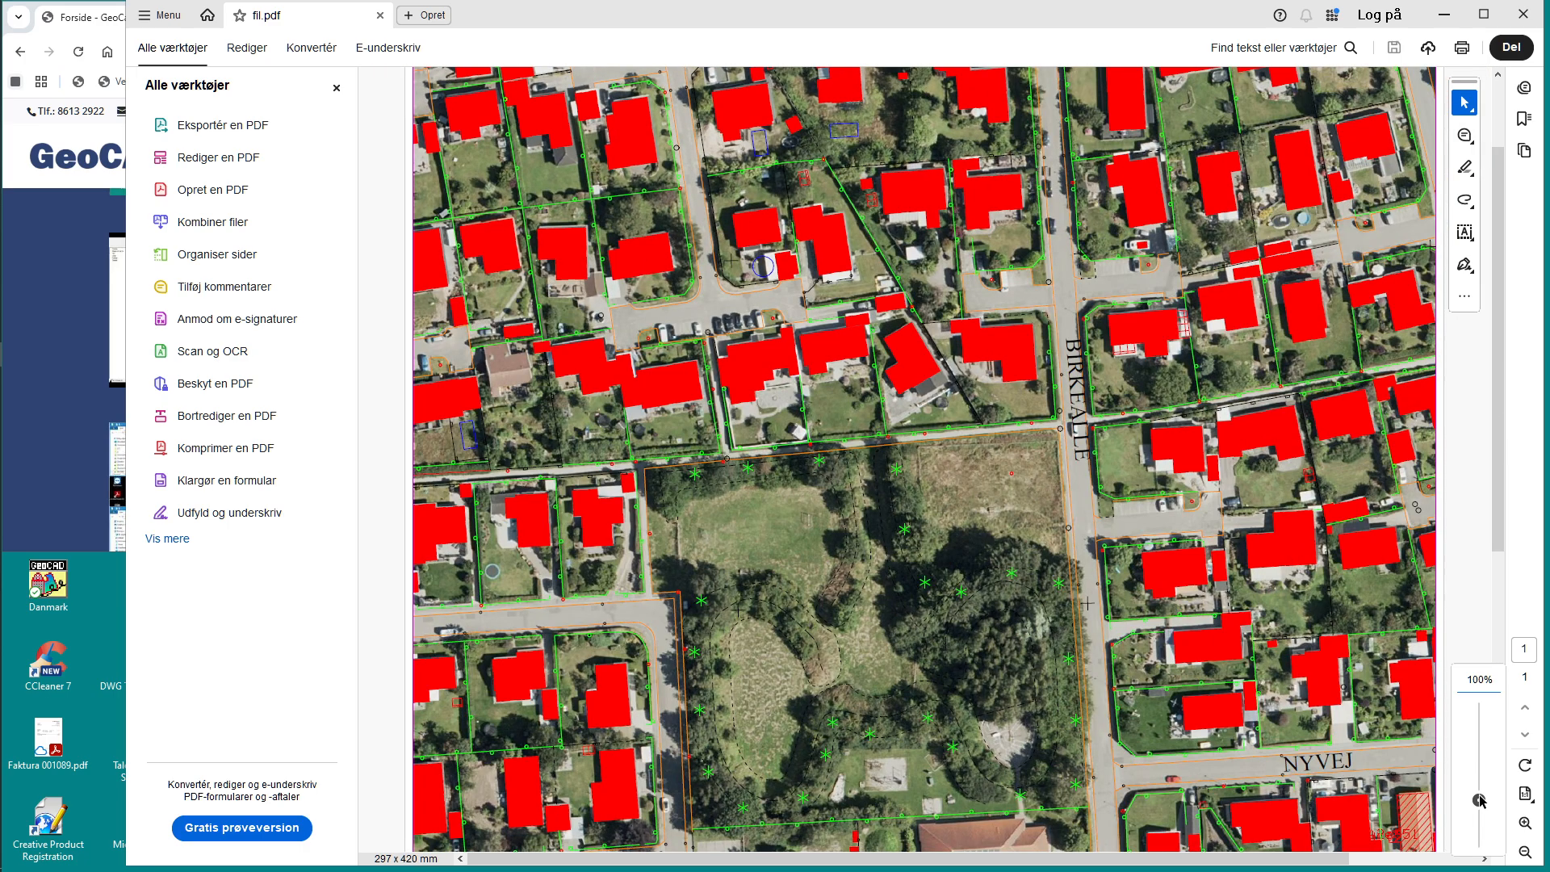
drag(1482, 801, 1480, 768)
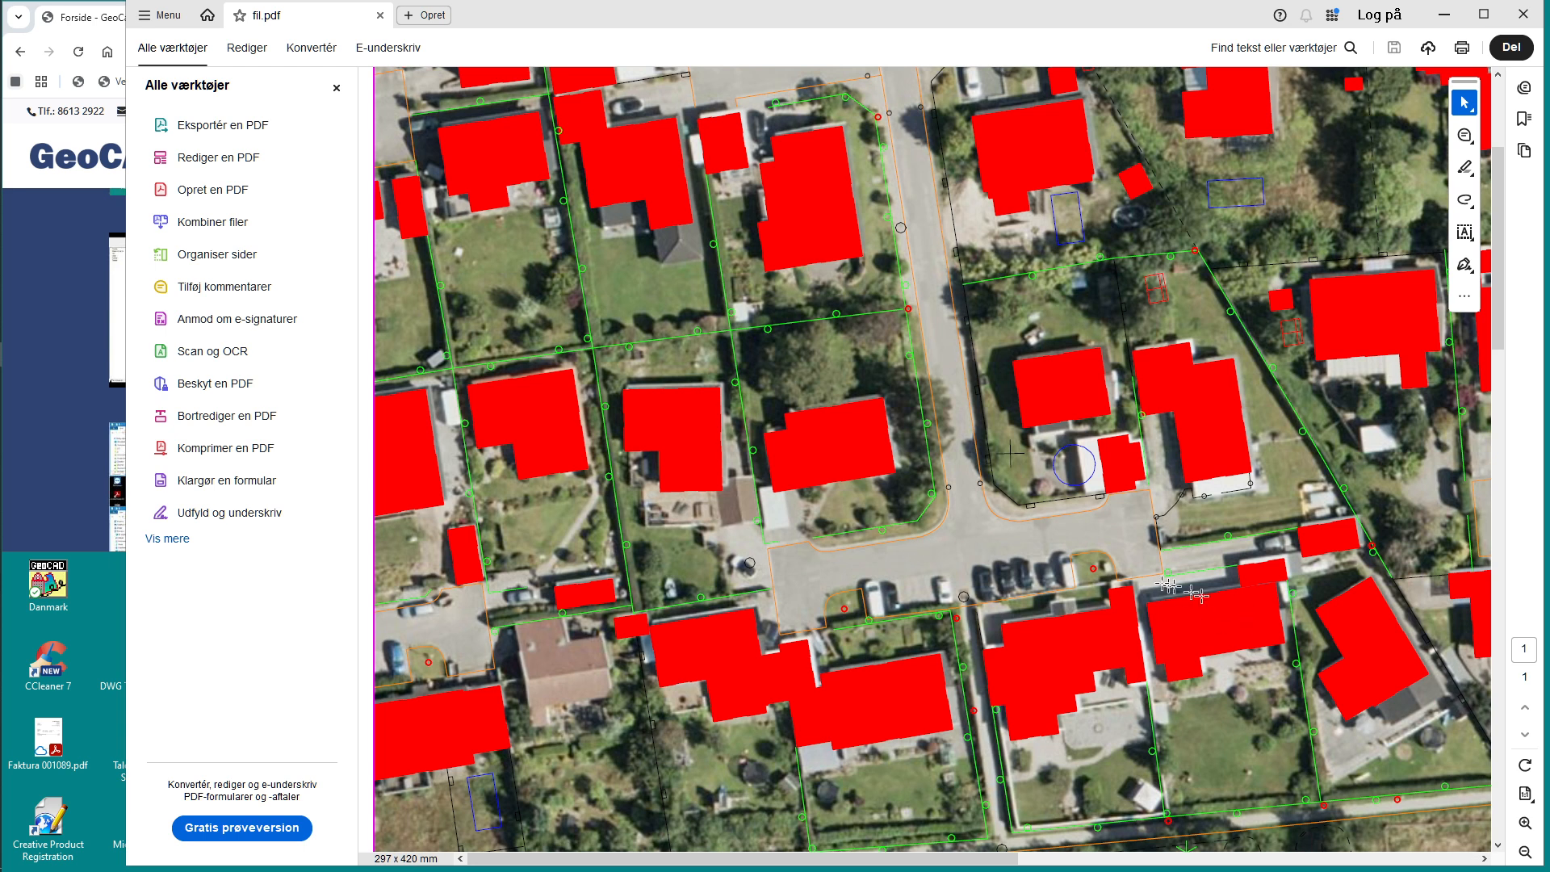
click(1523, 14)
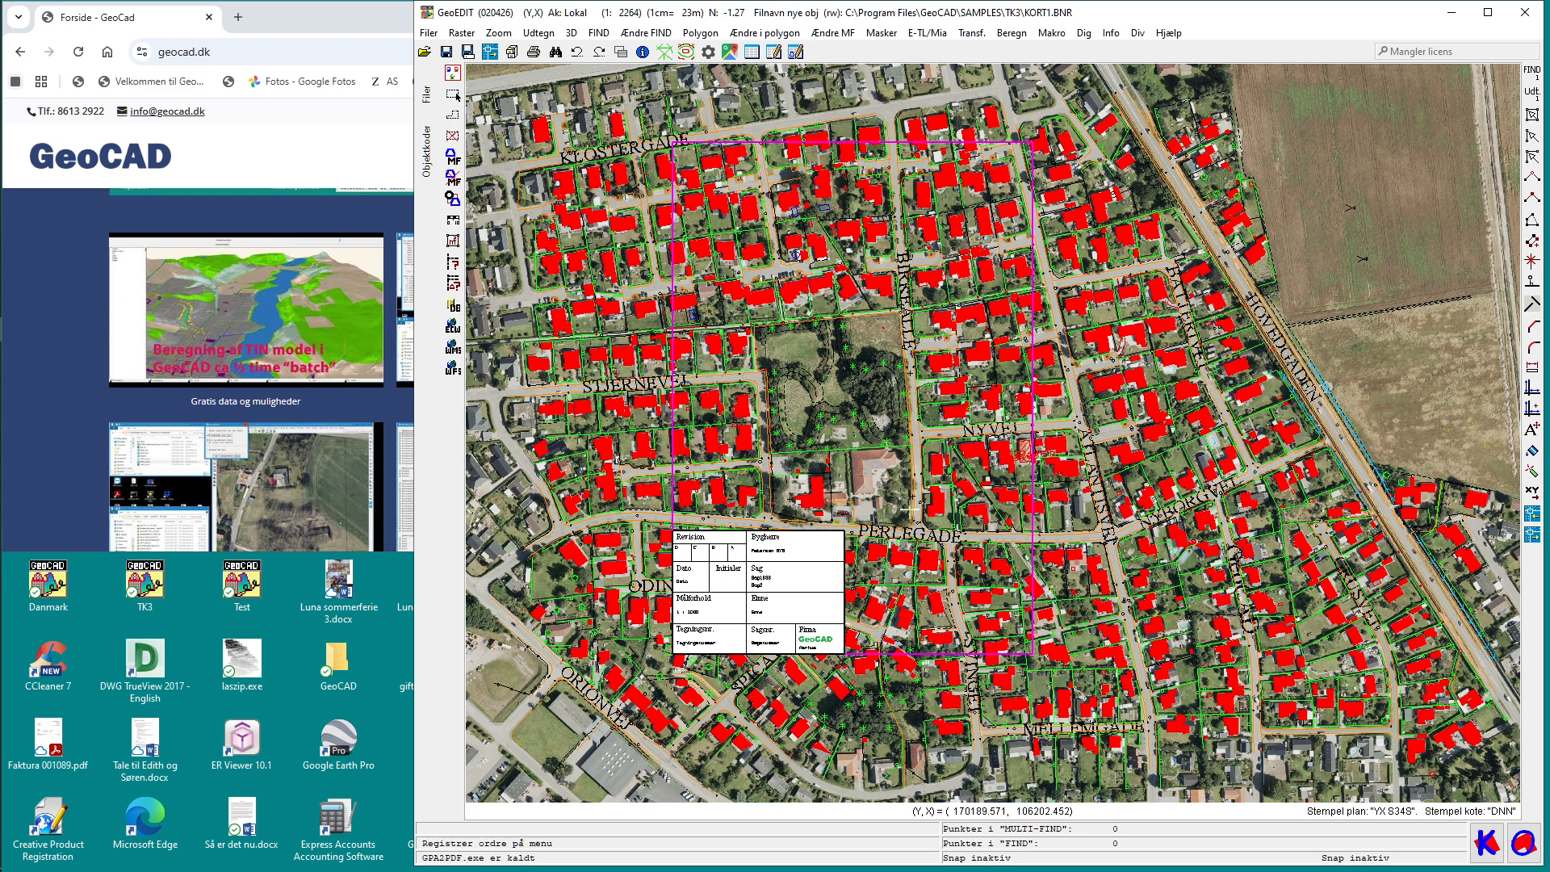
Quit GeoEDIT without saving the orthophoto session's changes and reopen the TK3 project from the desktop
click(1528, 14)
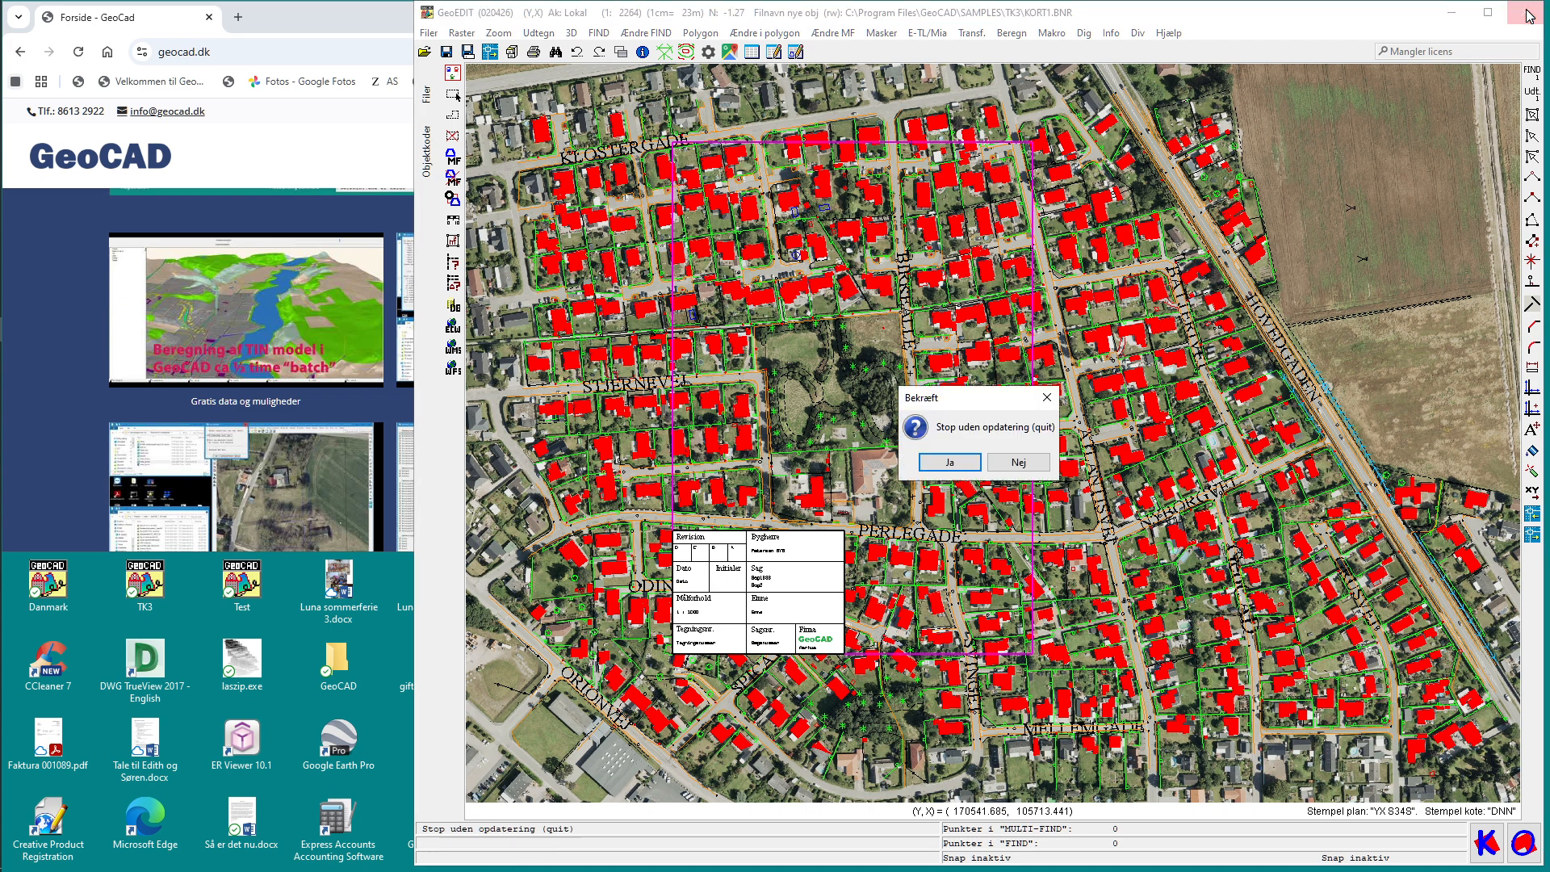
click(953, 462)
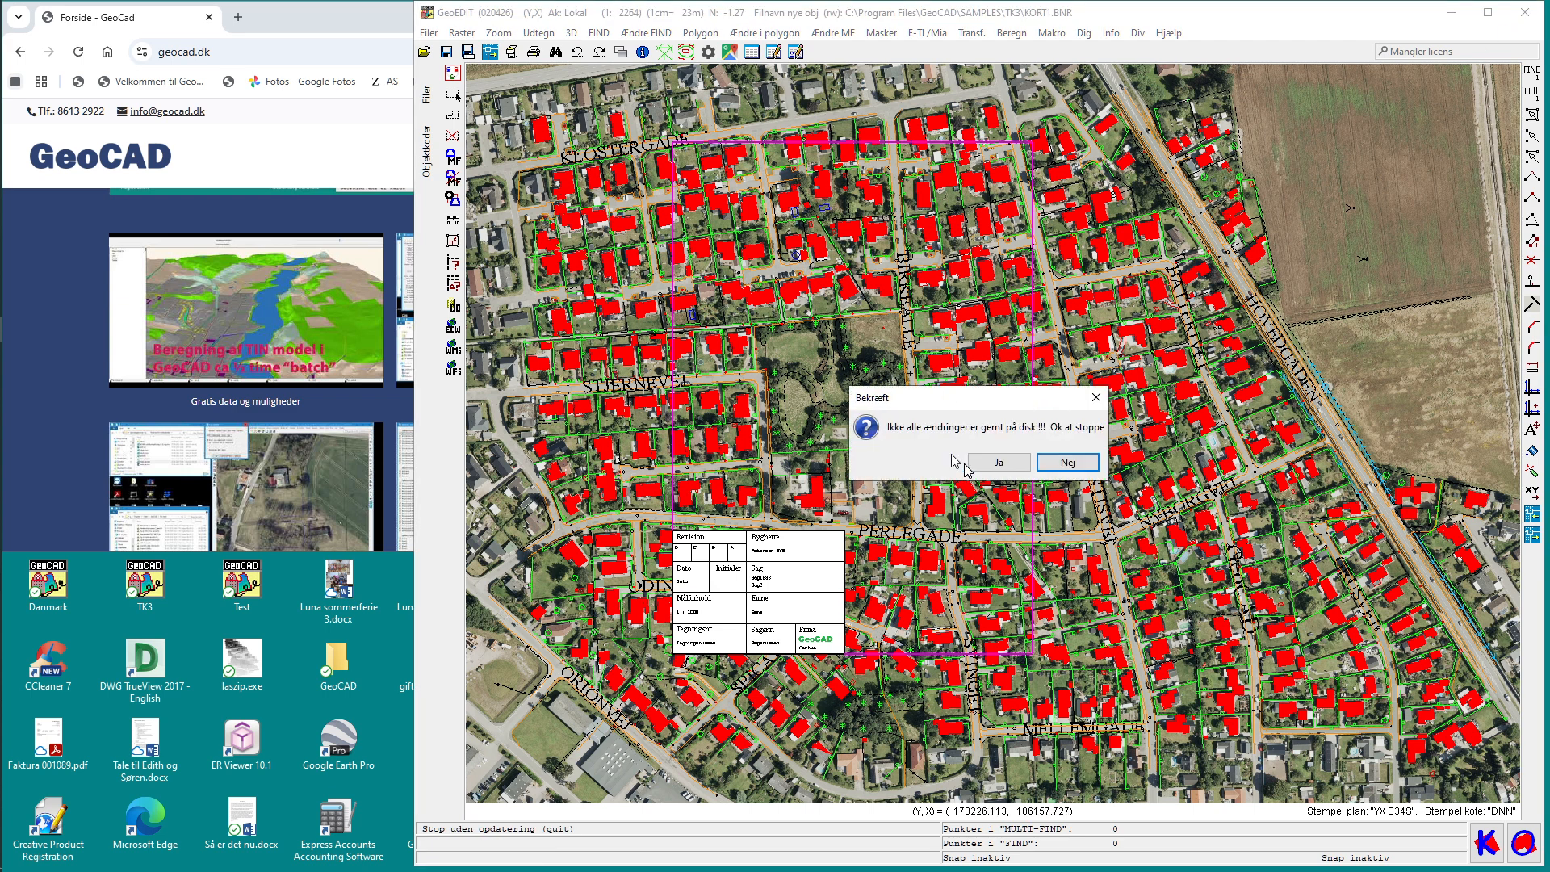
click(989, 461)
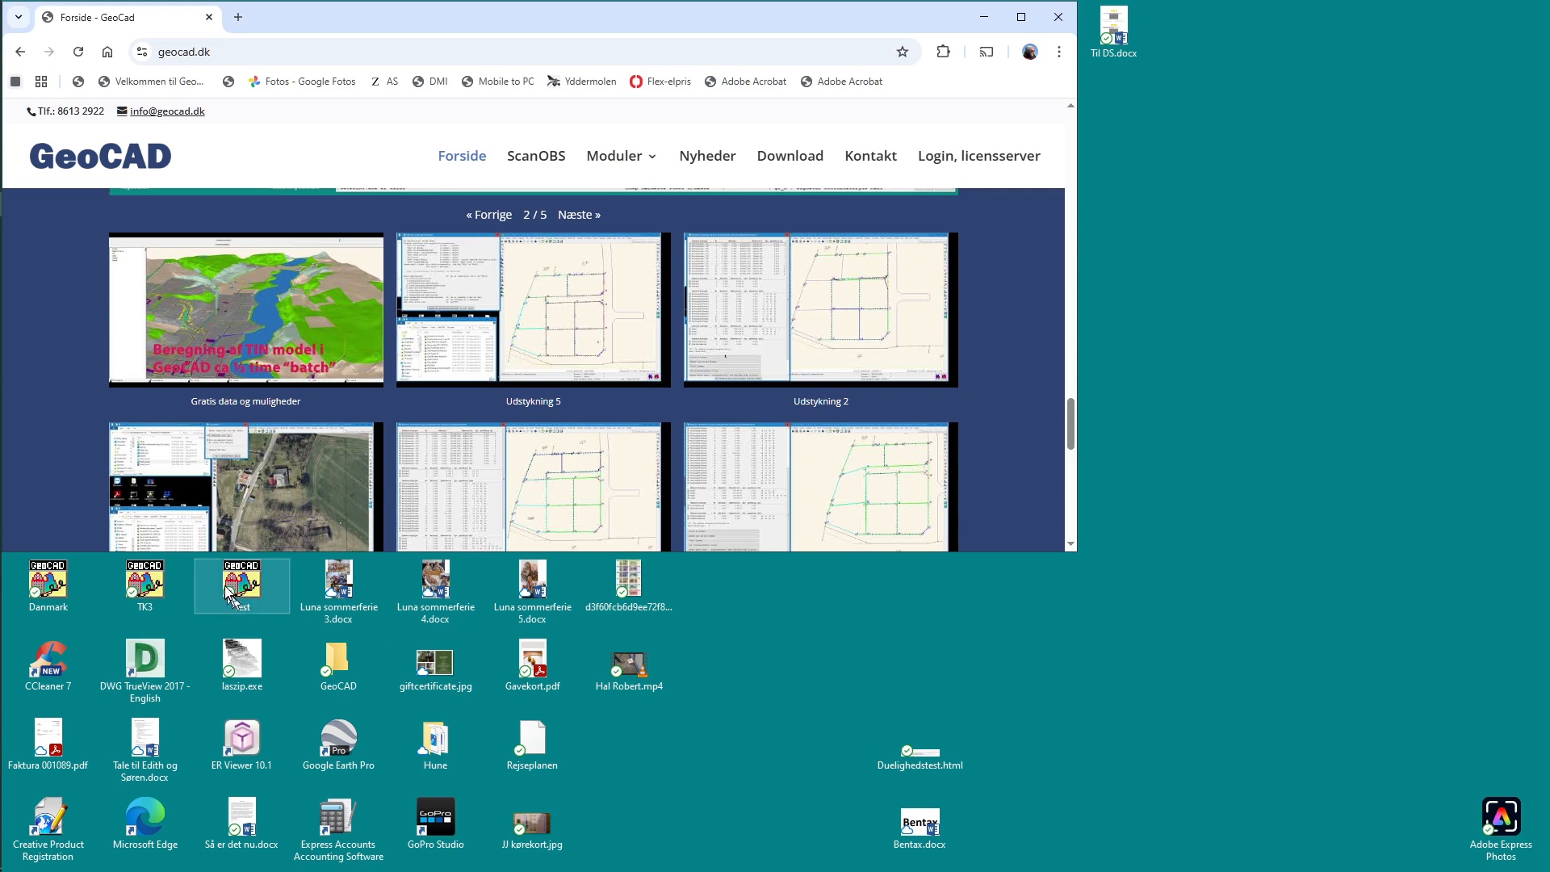
double_click(144, 586)
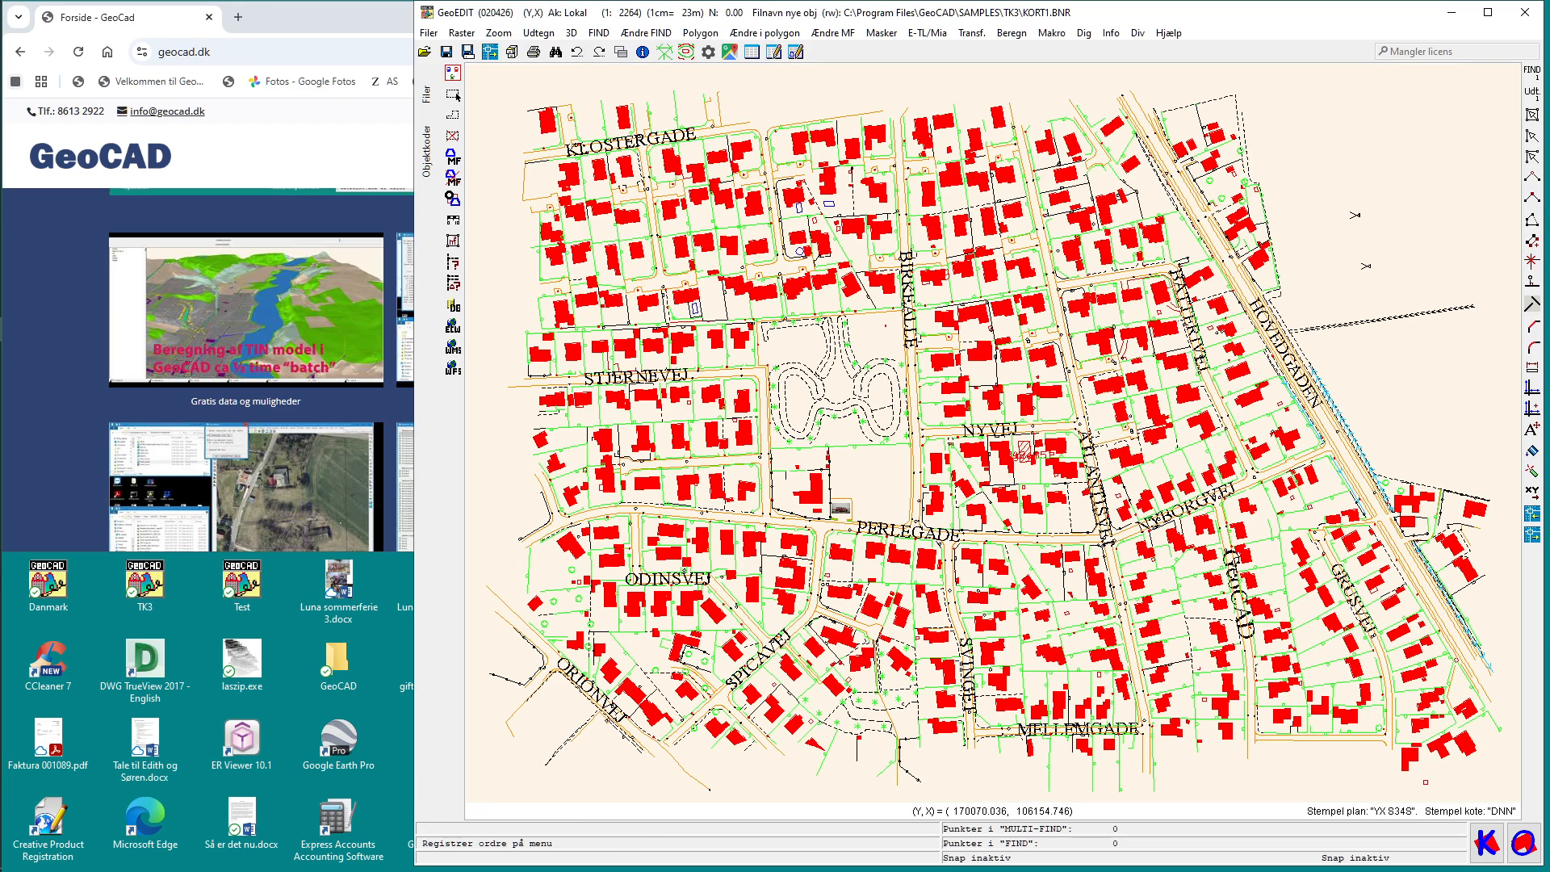
Load the A3 portrait map header at 1:1000, place it around the park and Perlegade on the vector map, and accept its texts
click(530, 37)
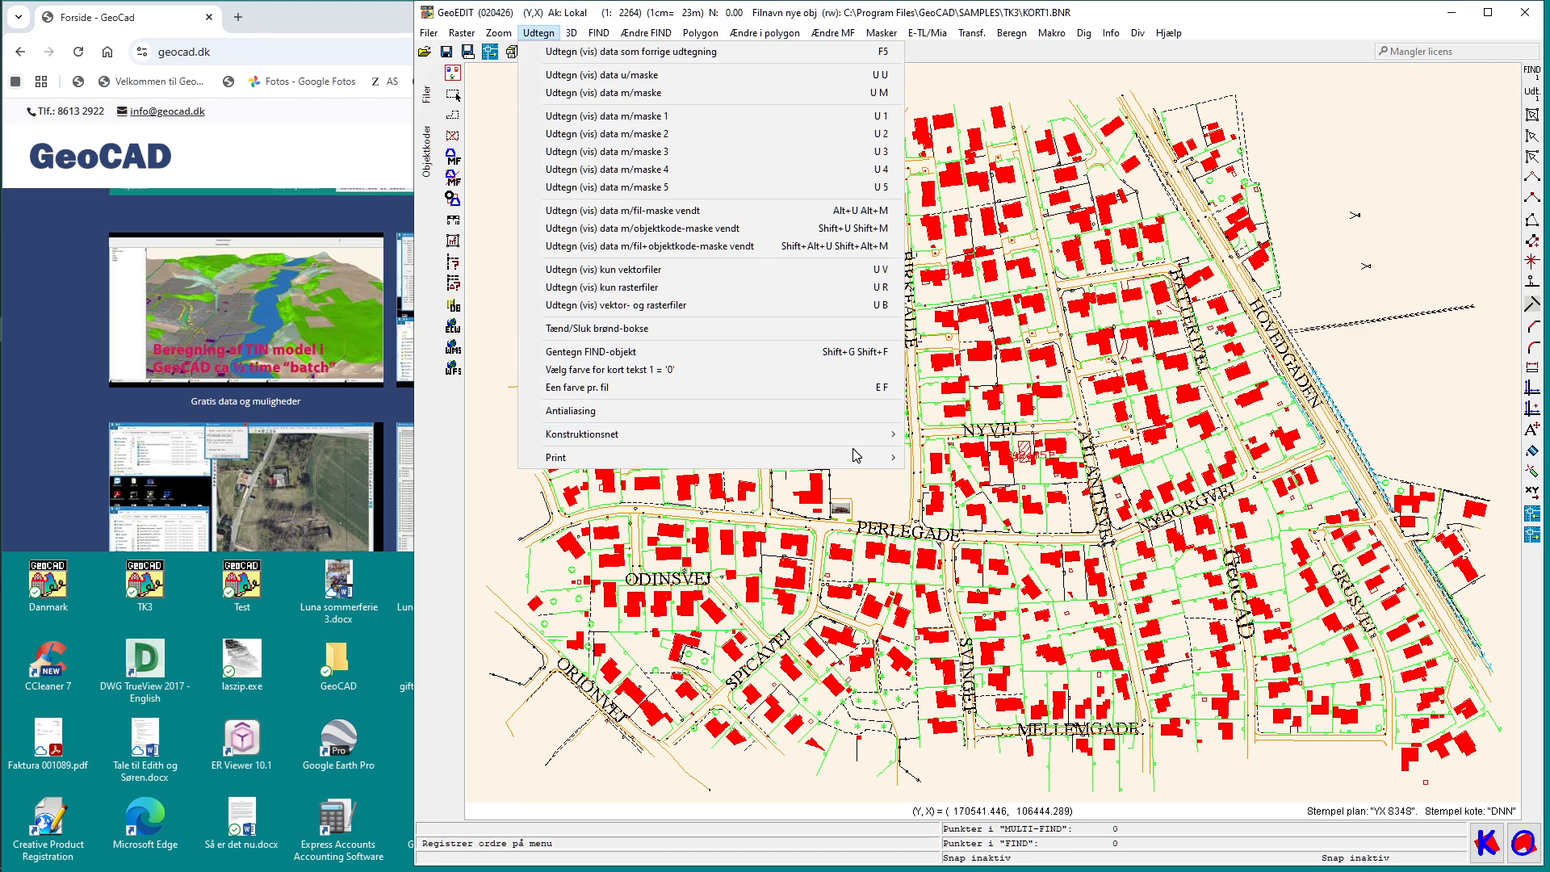
mouse_move(872, 458)
click(935, 458)
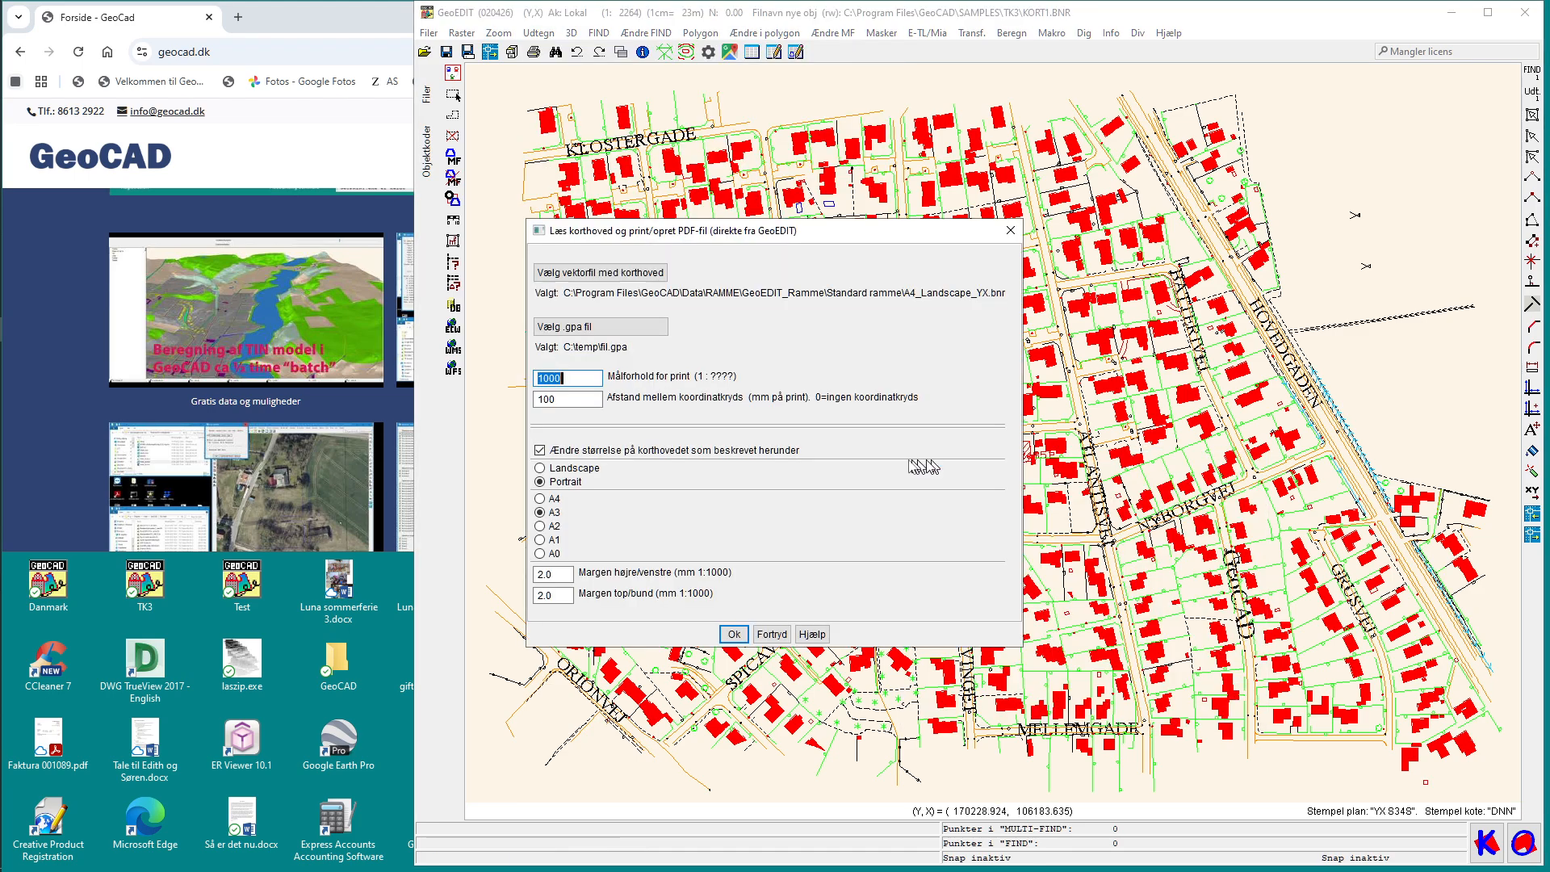
click(736, 637)
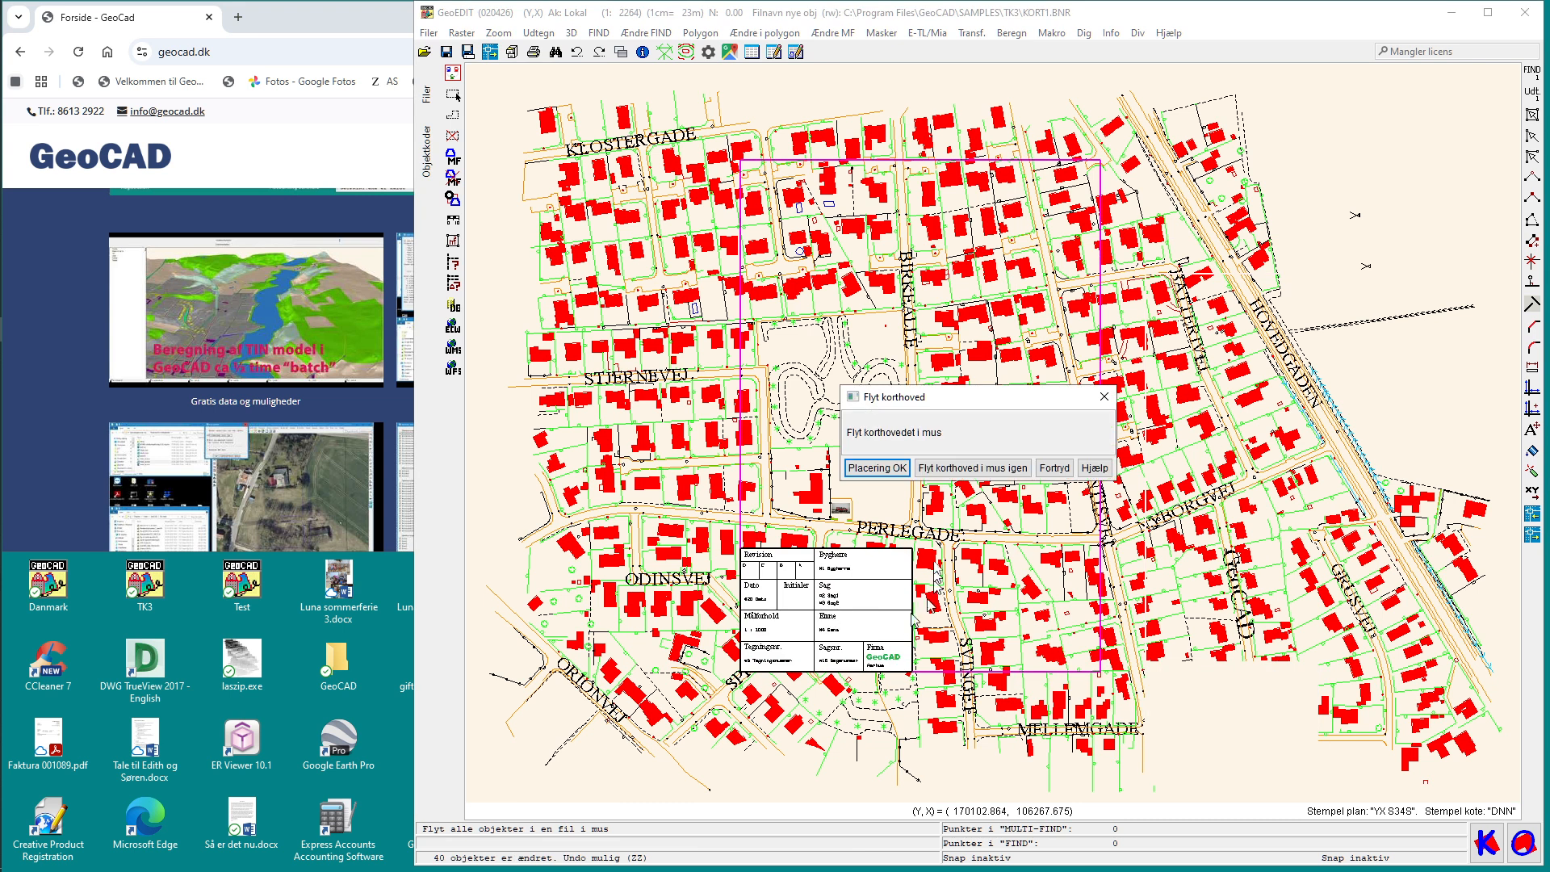
click(887, 468)
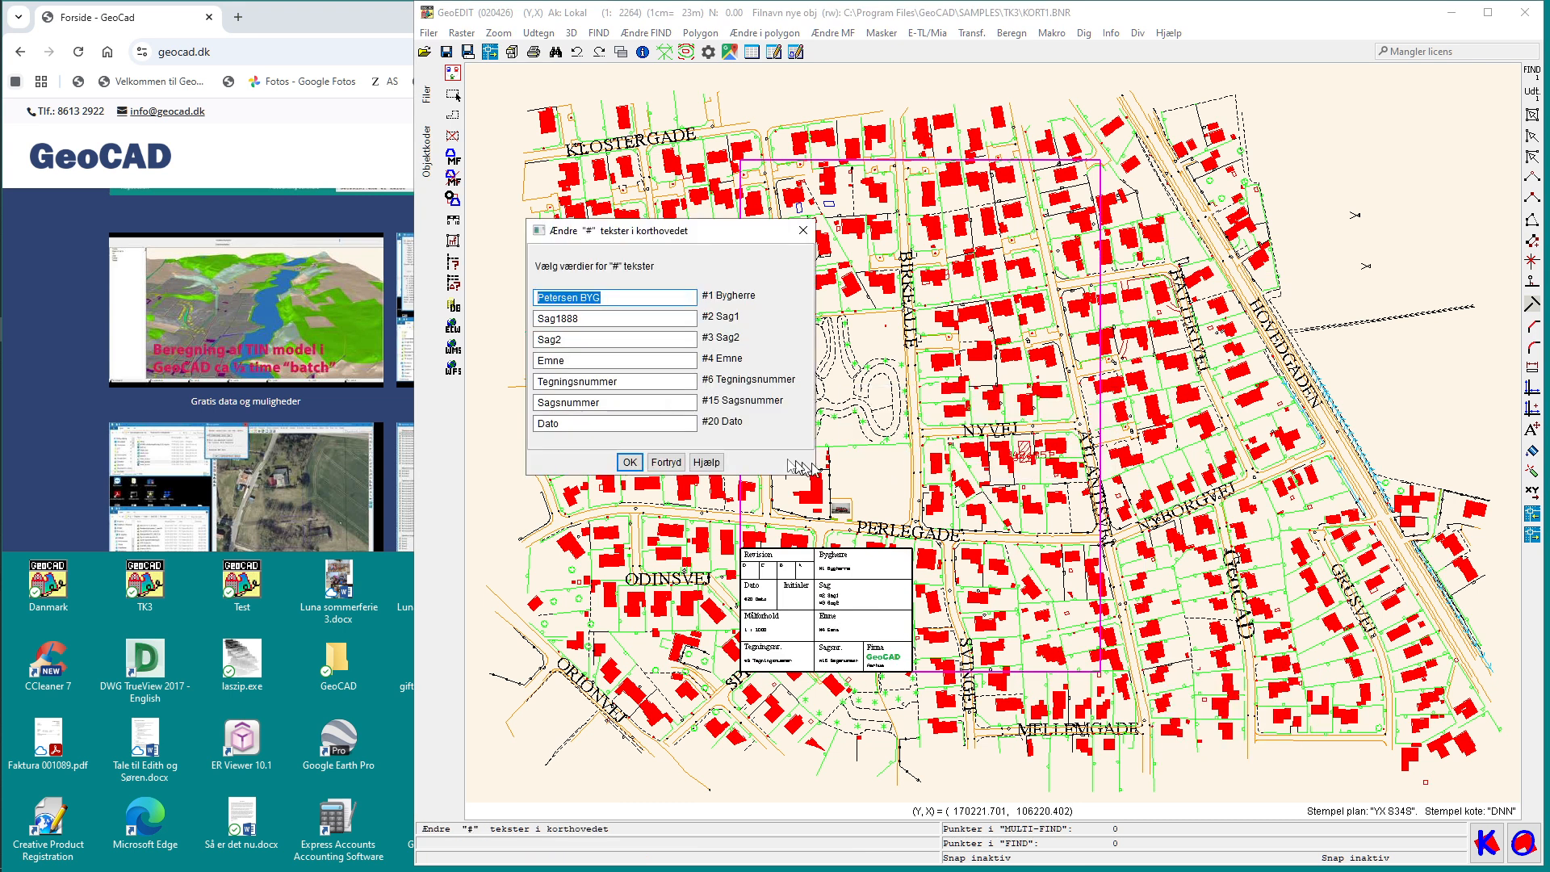
click(630, 462)
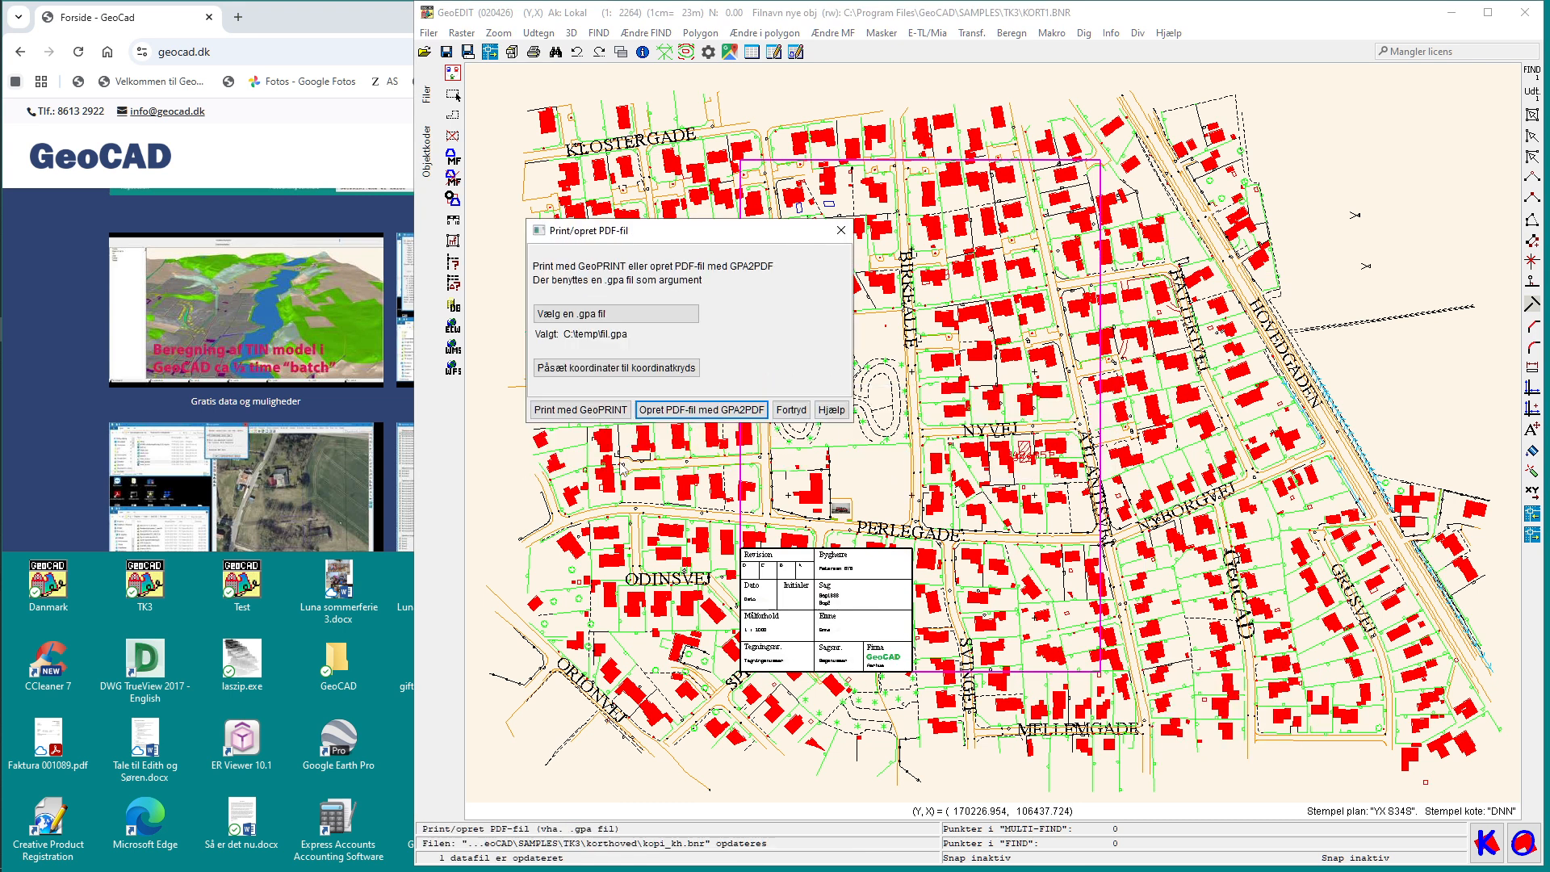
Create the vector map PDF with GPA2PDF, overwriting fil.pdf in C:\Temp, and decline to open it
click(701, 410)
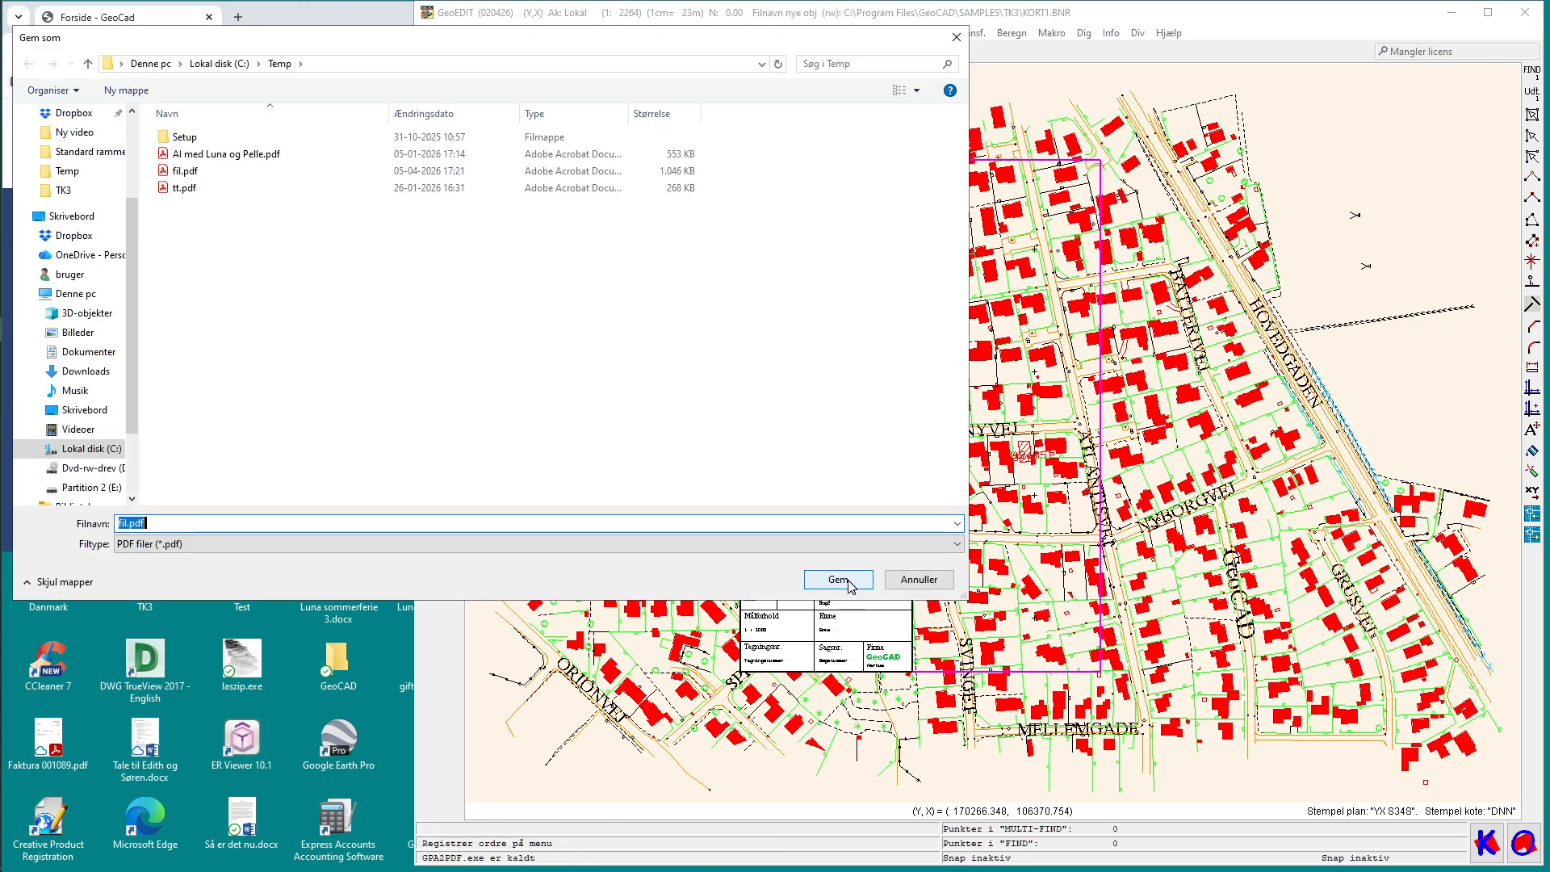
click(844, 583)
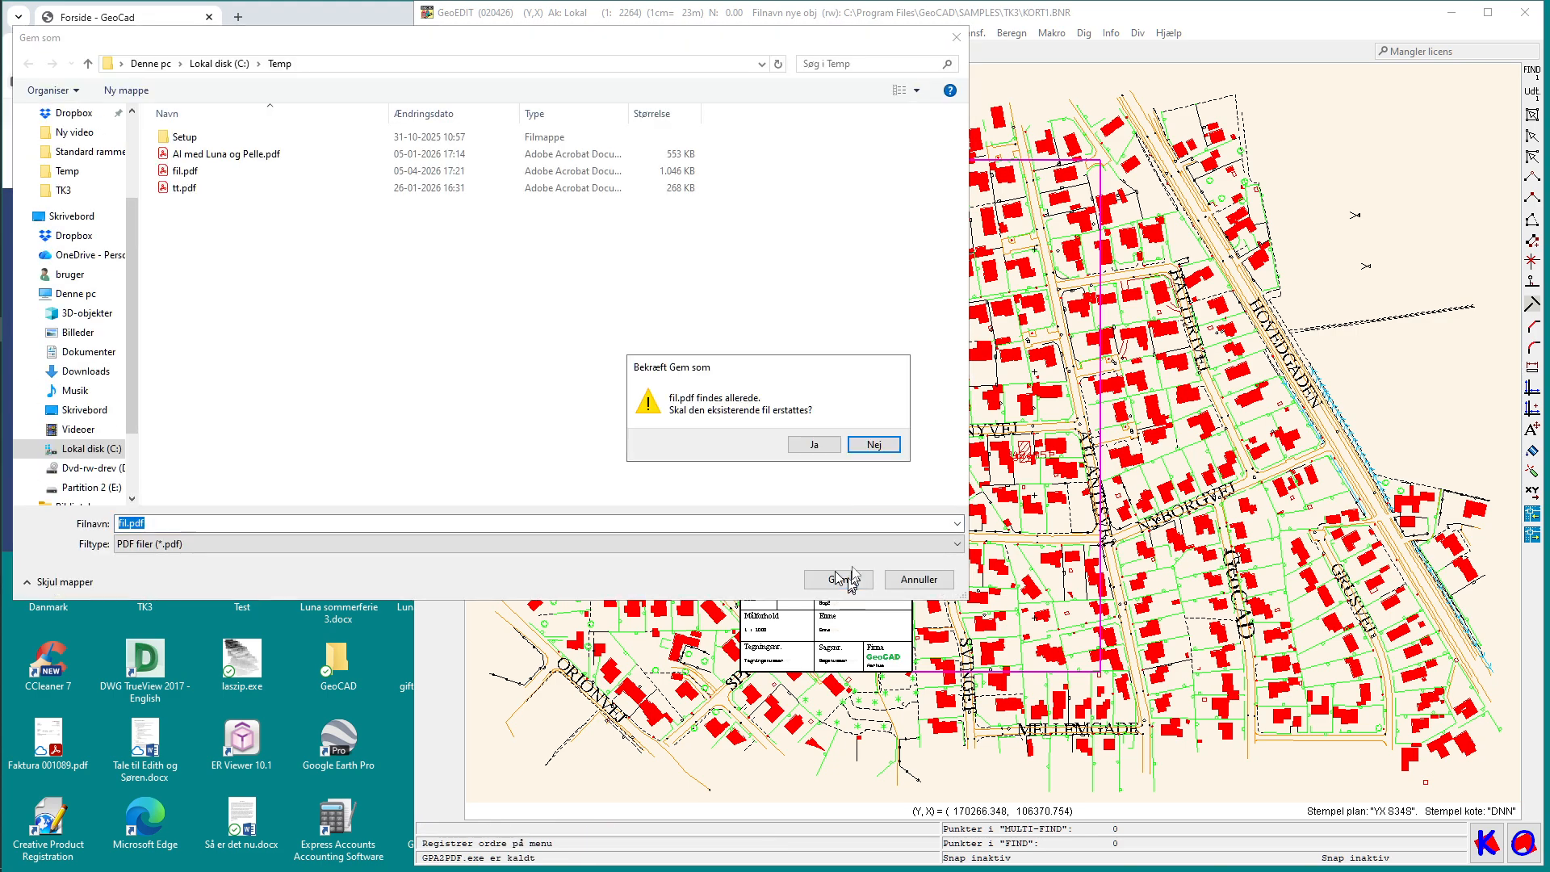
click(828, 444)
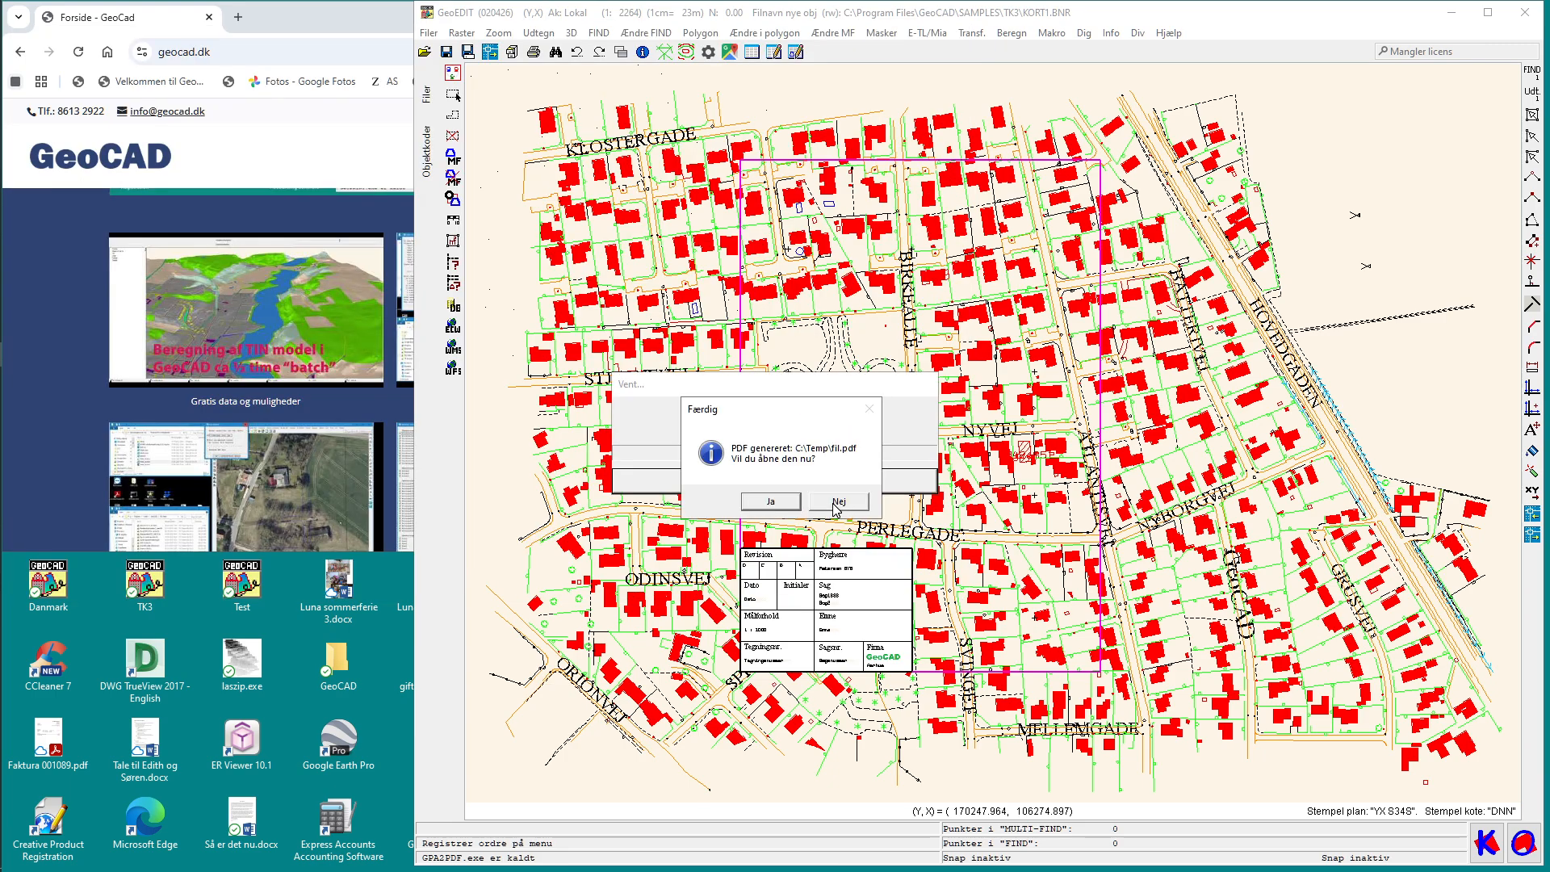
click(840, 502)
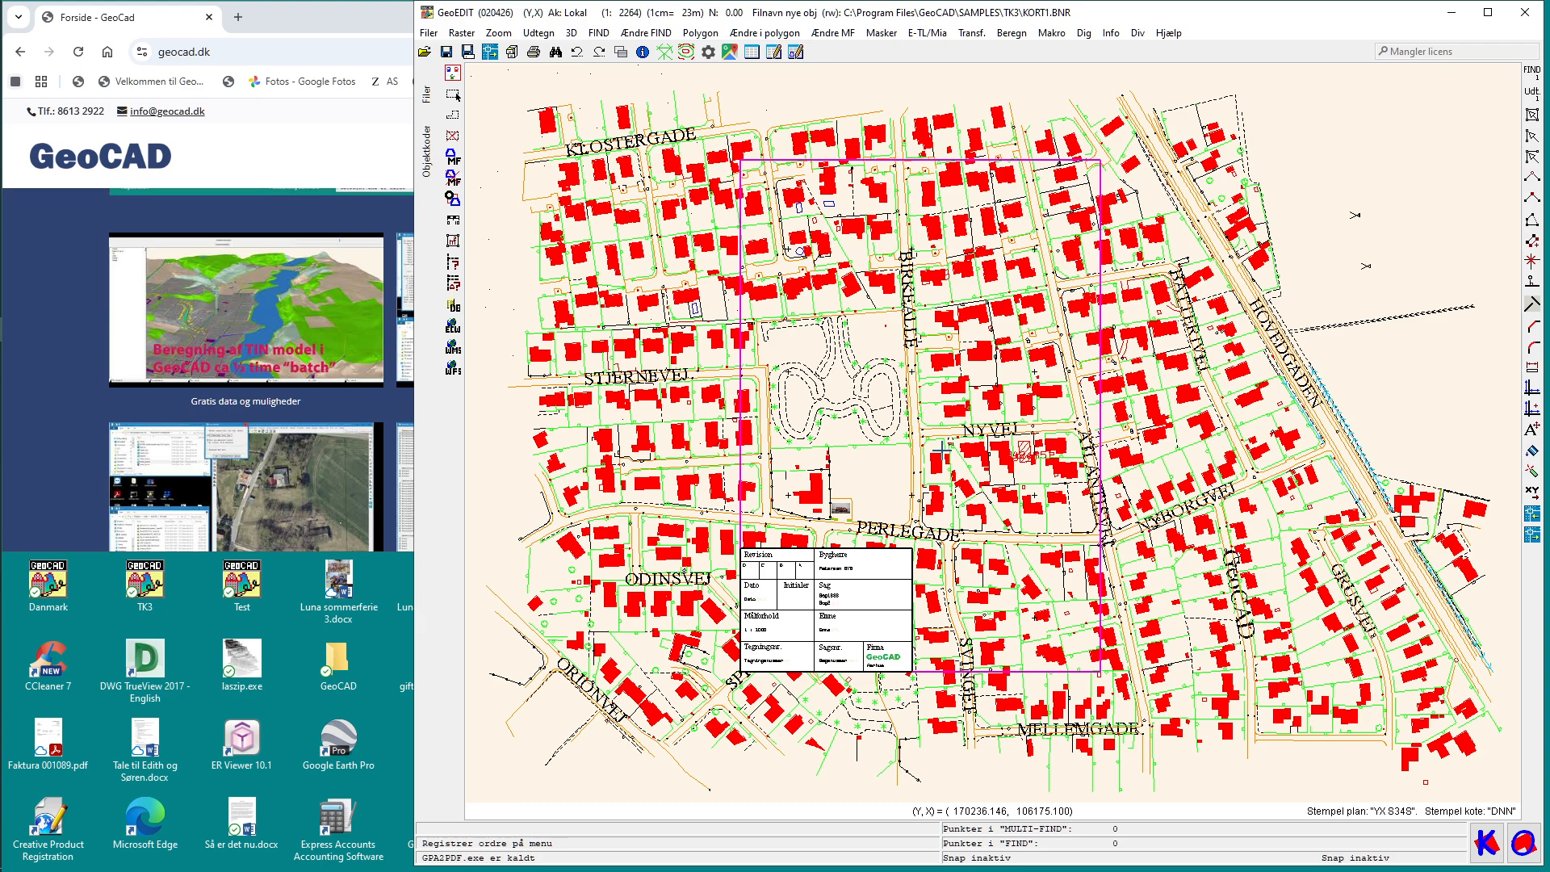
Quit GeoEDIT without saving the remaining changes and start the TK3 project again
click(1524, 13)
click(943, 466)
click(999, 466)
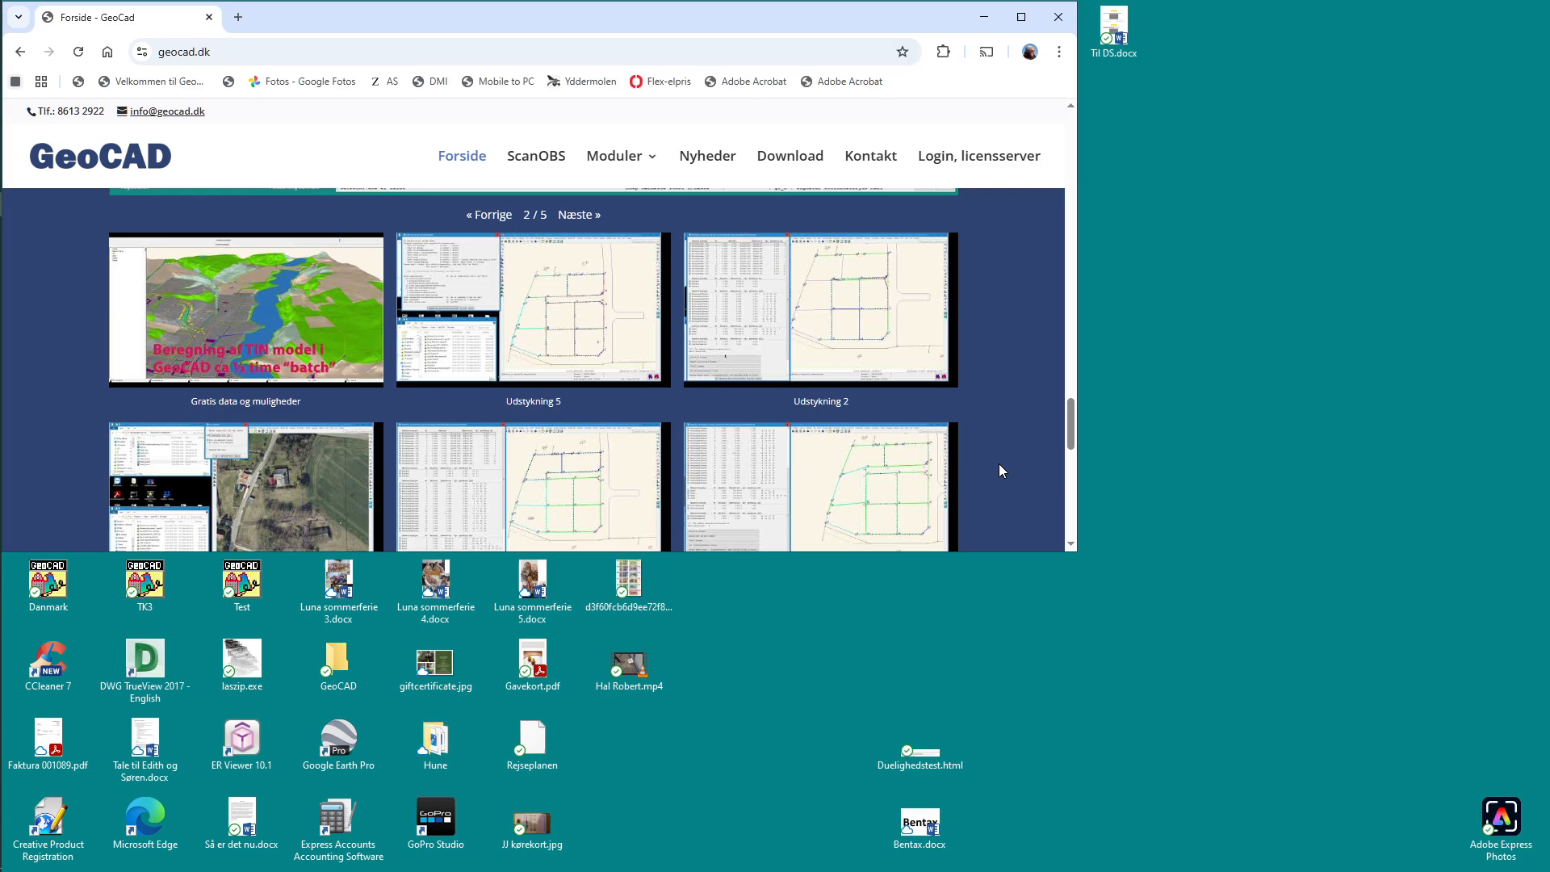
double_click(146, 582)
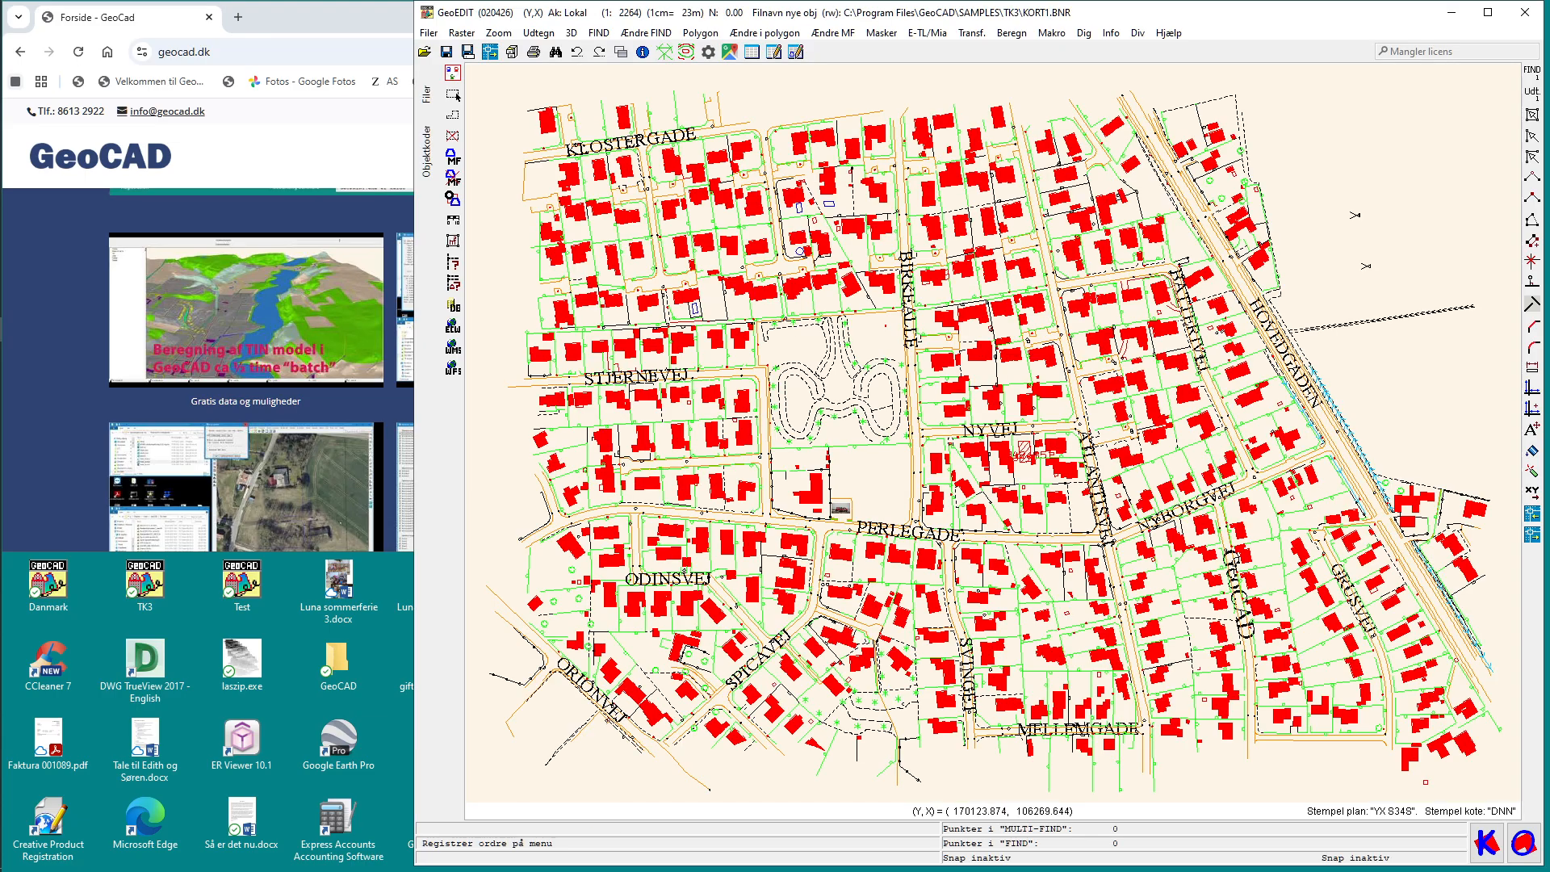
Open the saved map header file kopi_kh.bnr from the korthoved folder of the TK3 project
click(424, 52)
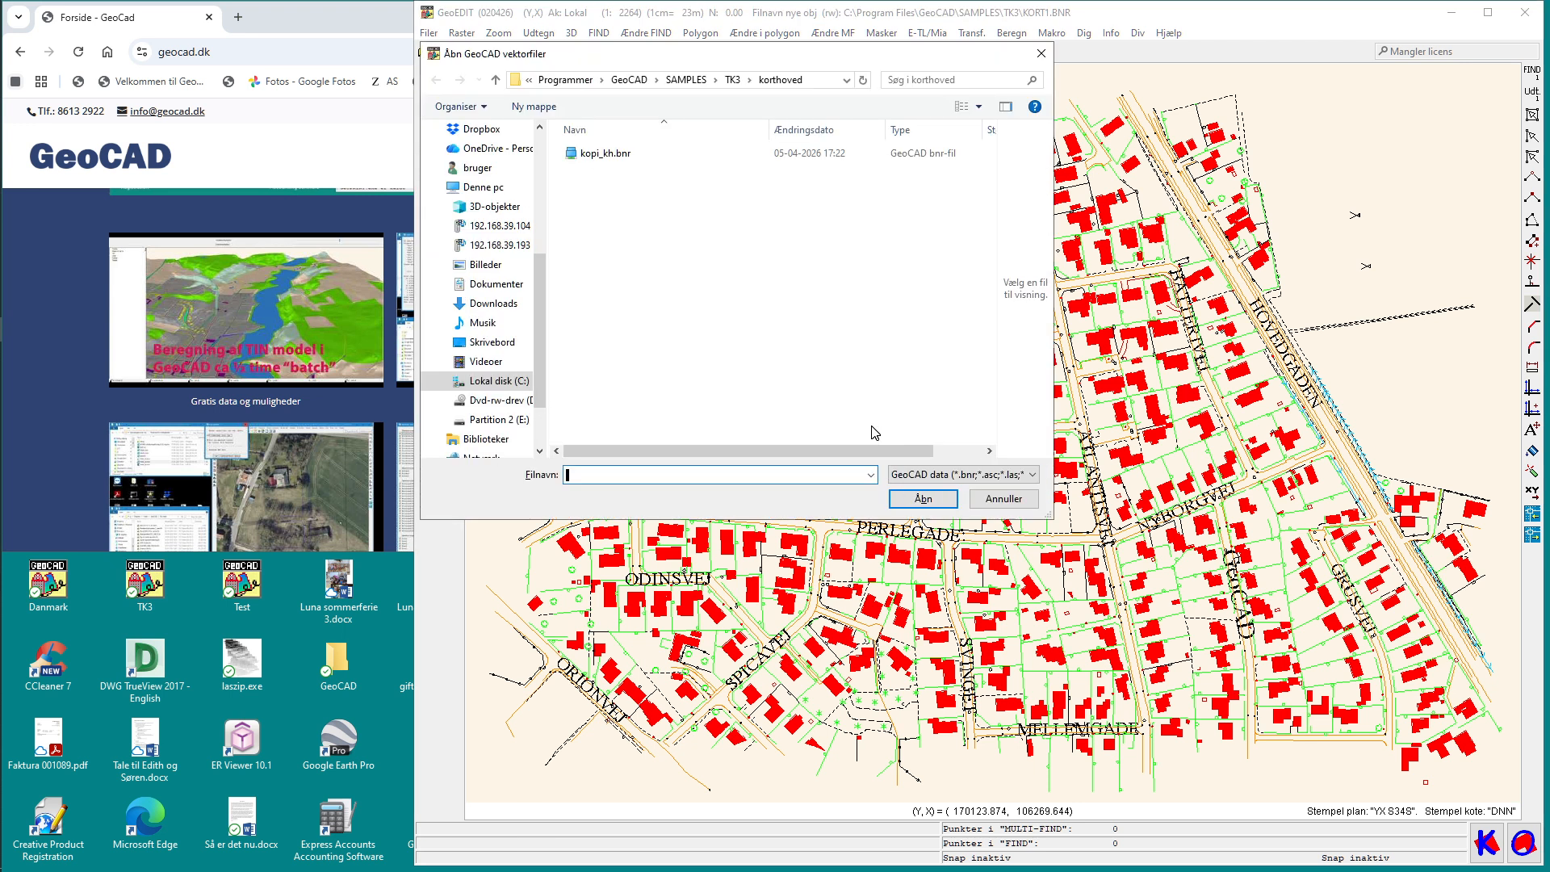
click(732, 80)
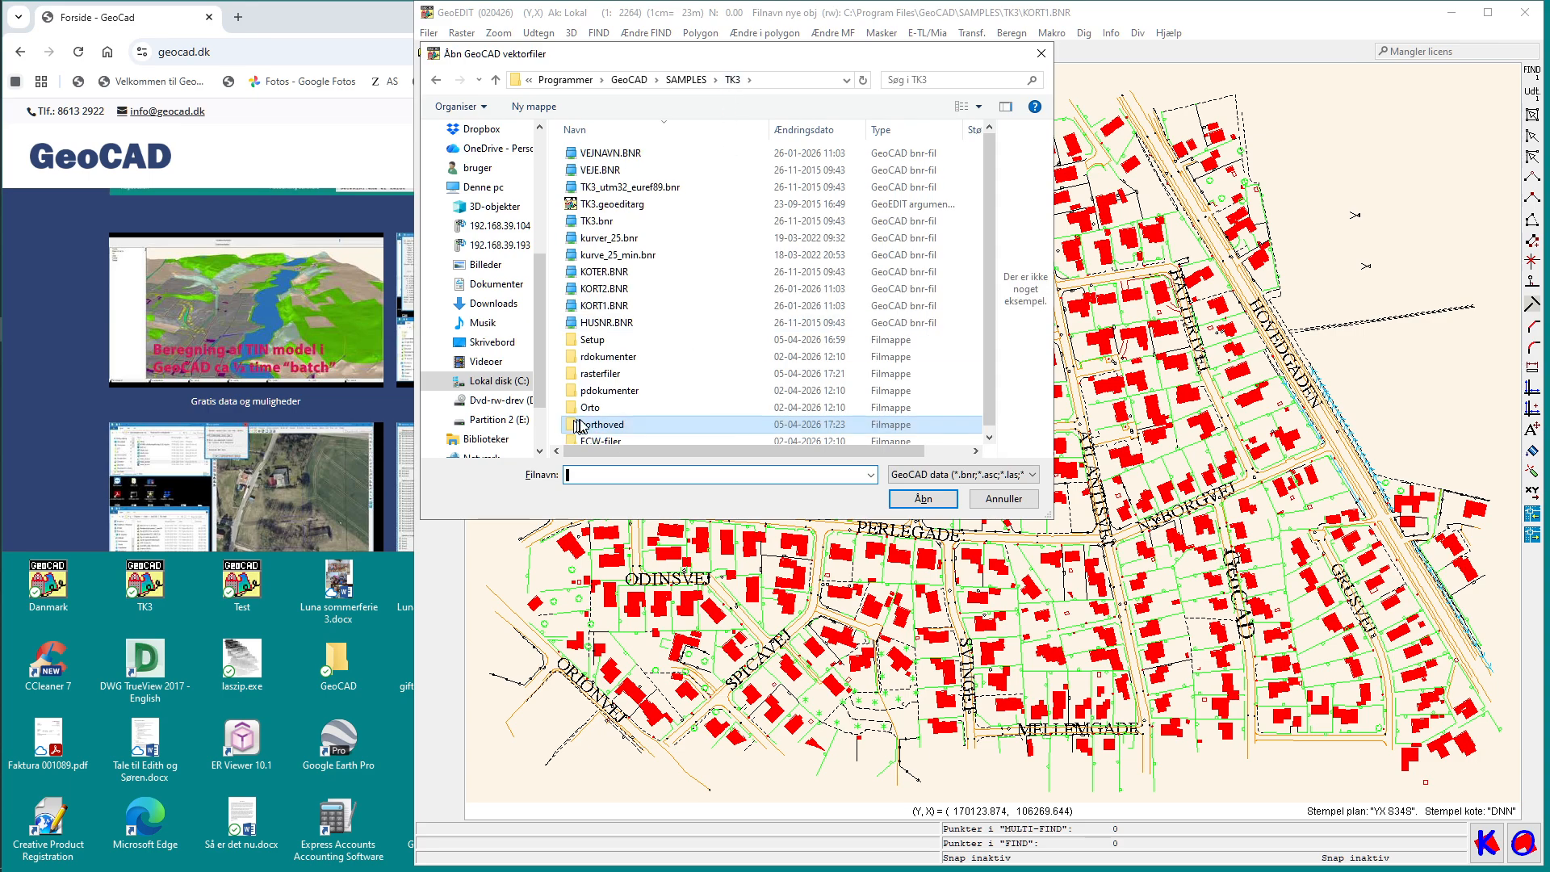
double_click(619, 428)
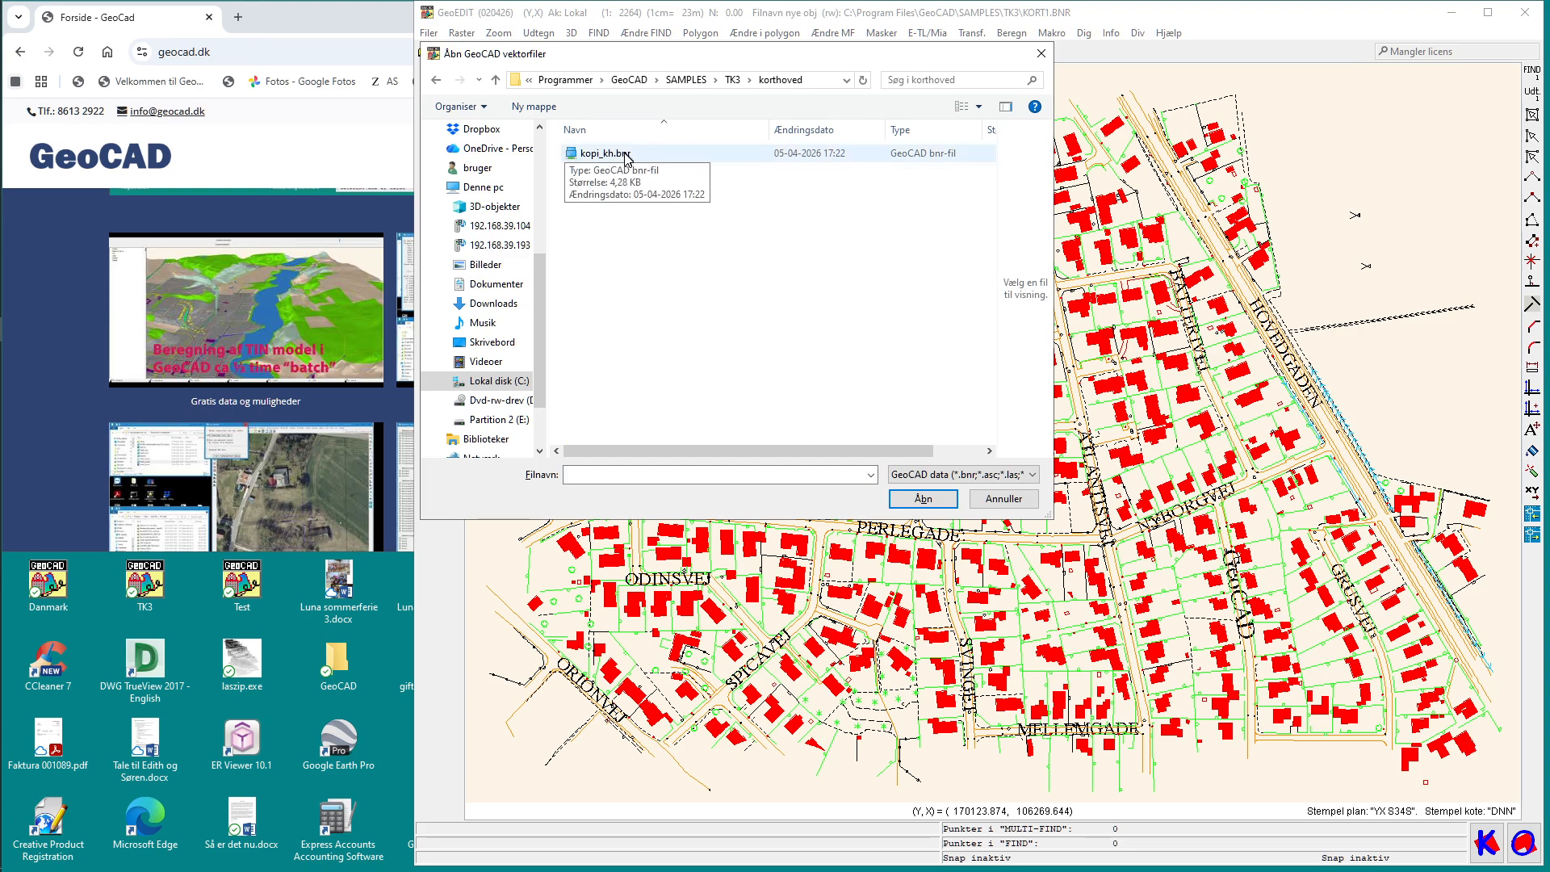
double_click(614, 154)
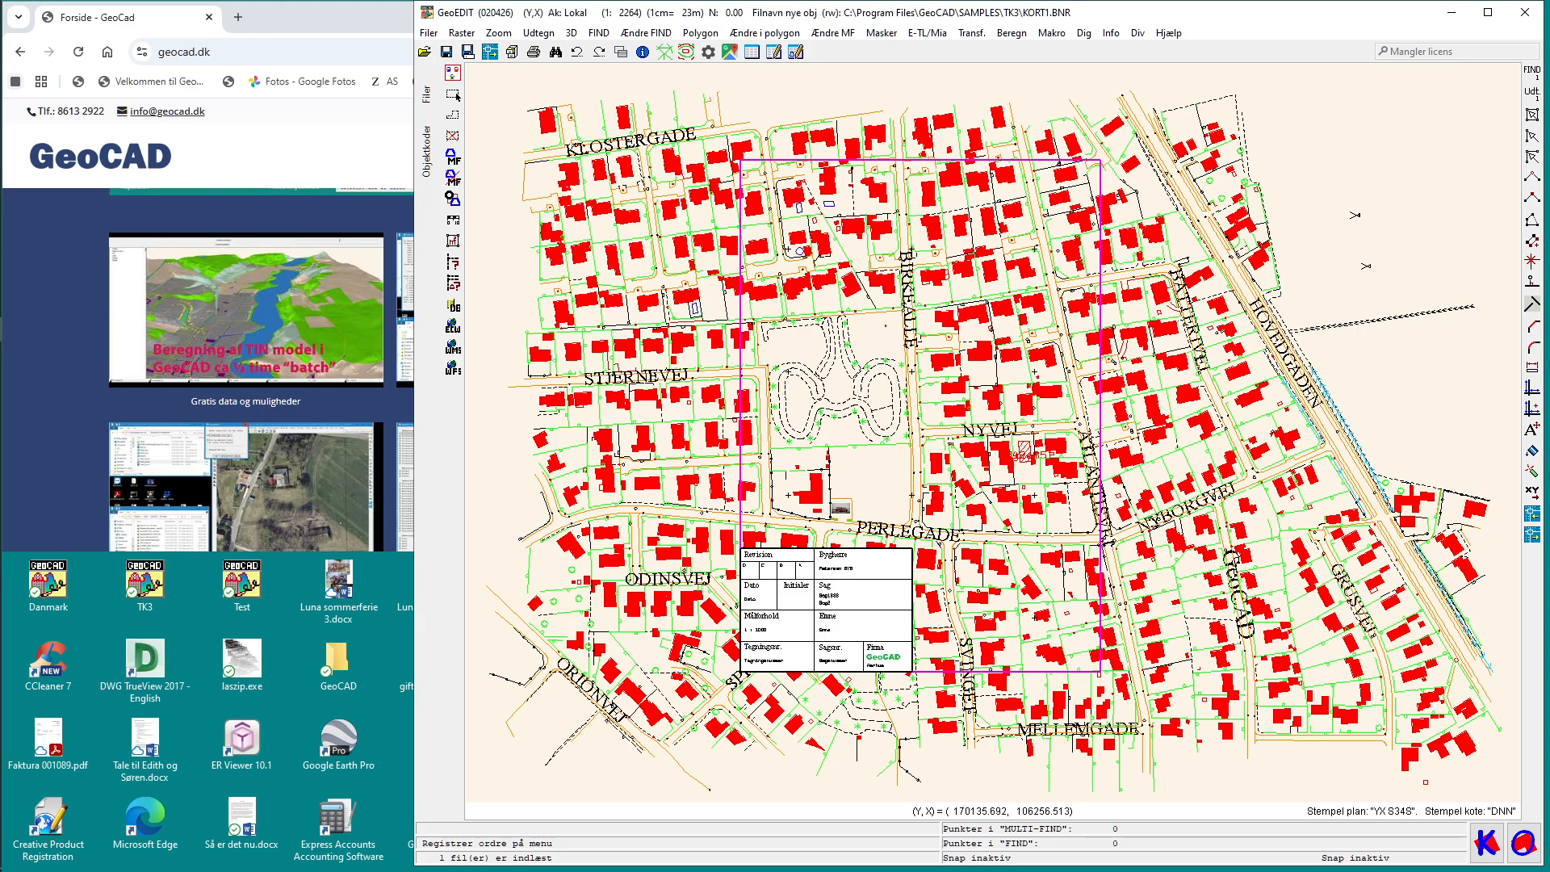
click(1532, 305)
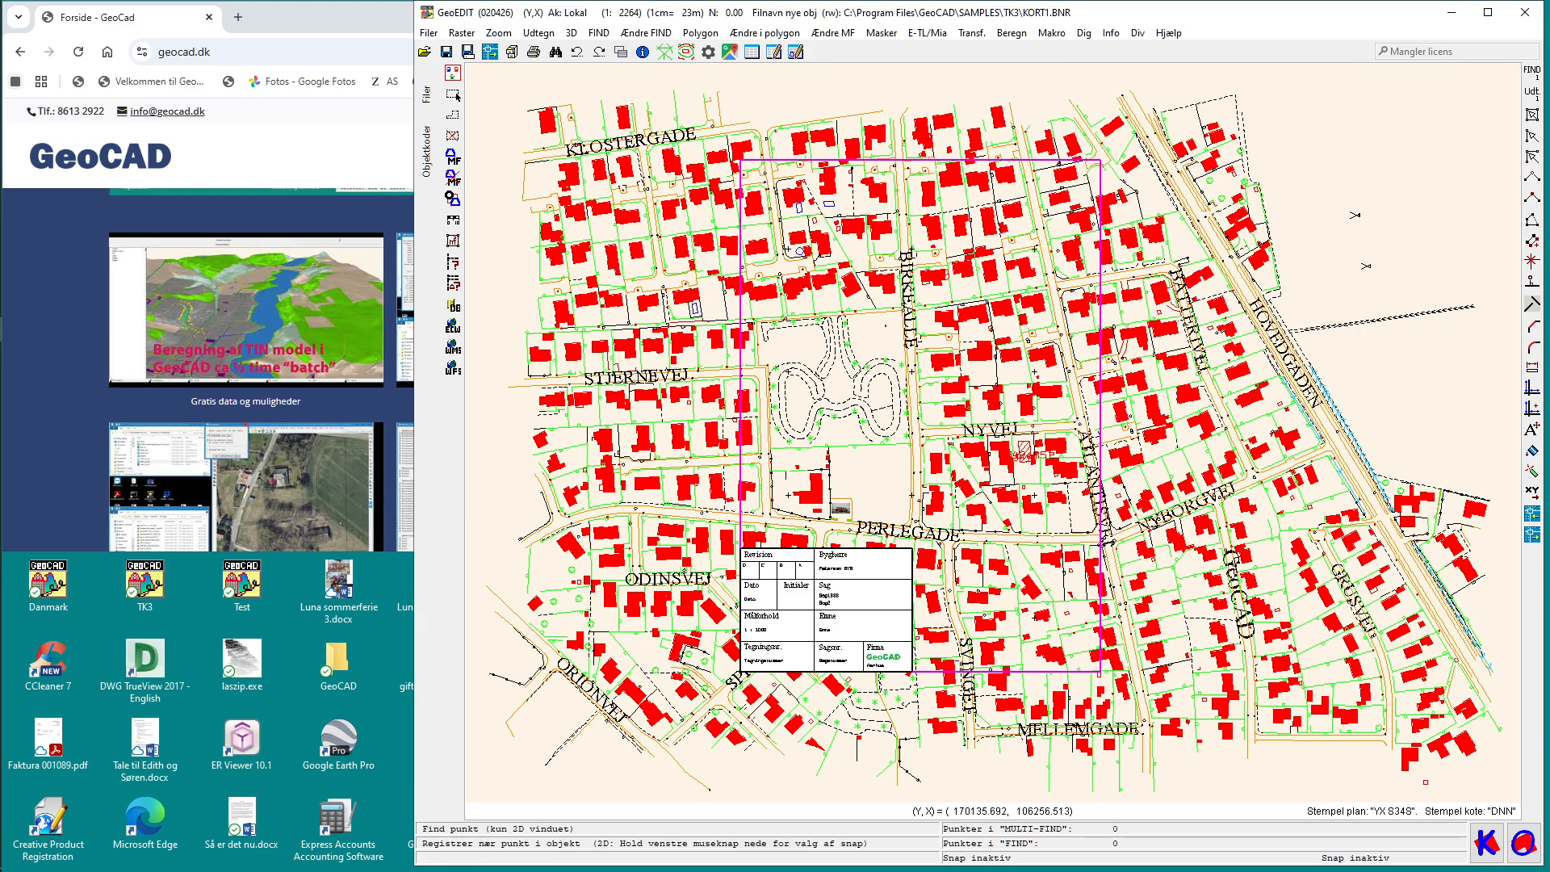
click(830, 572)
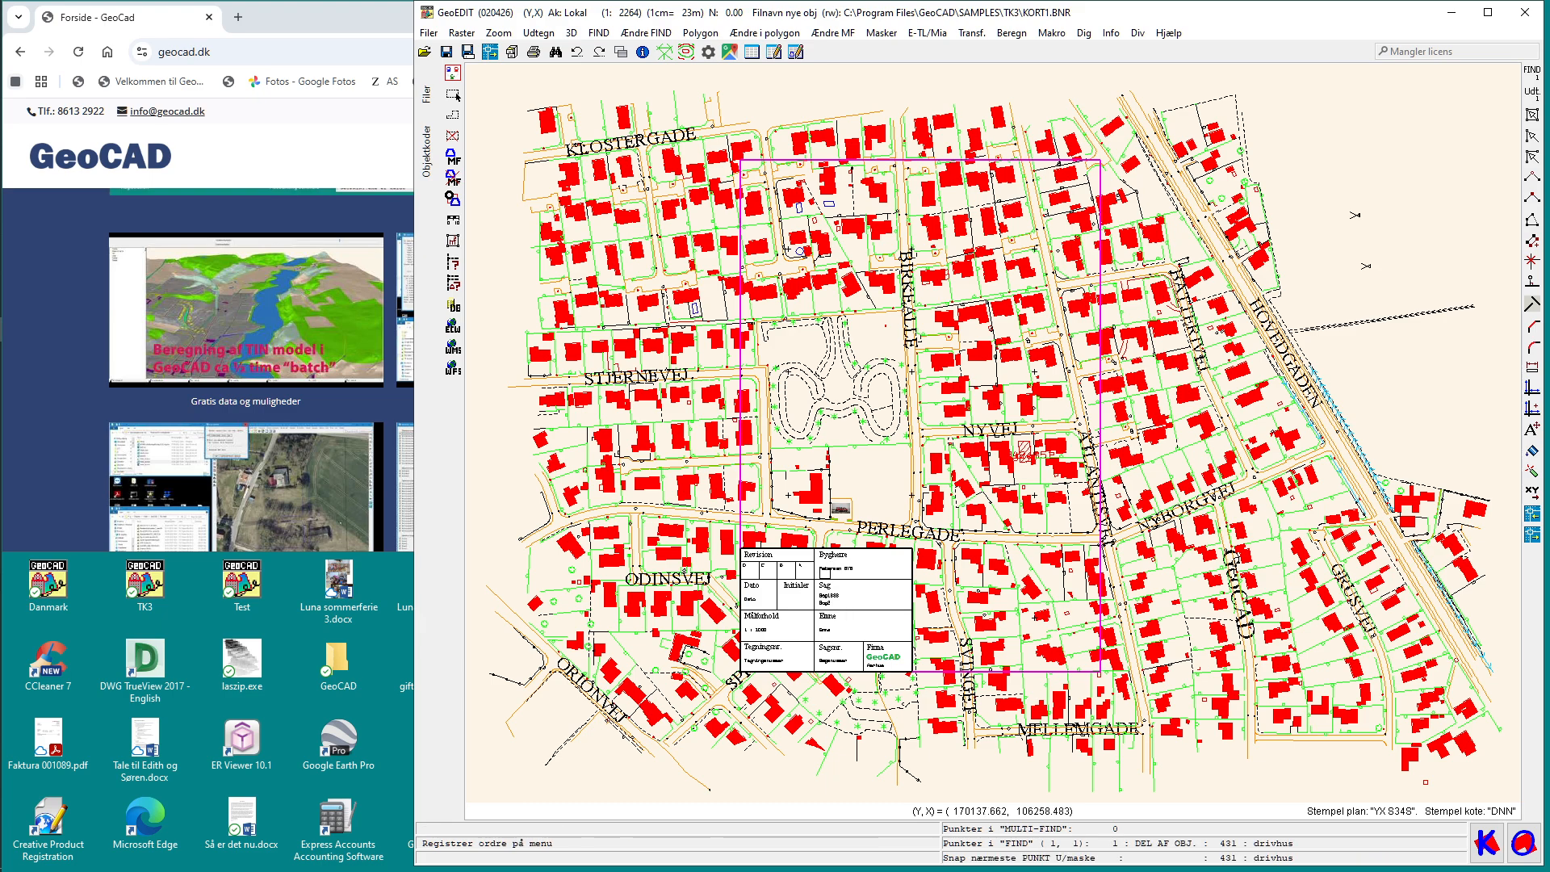
key(t)
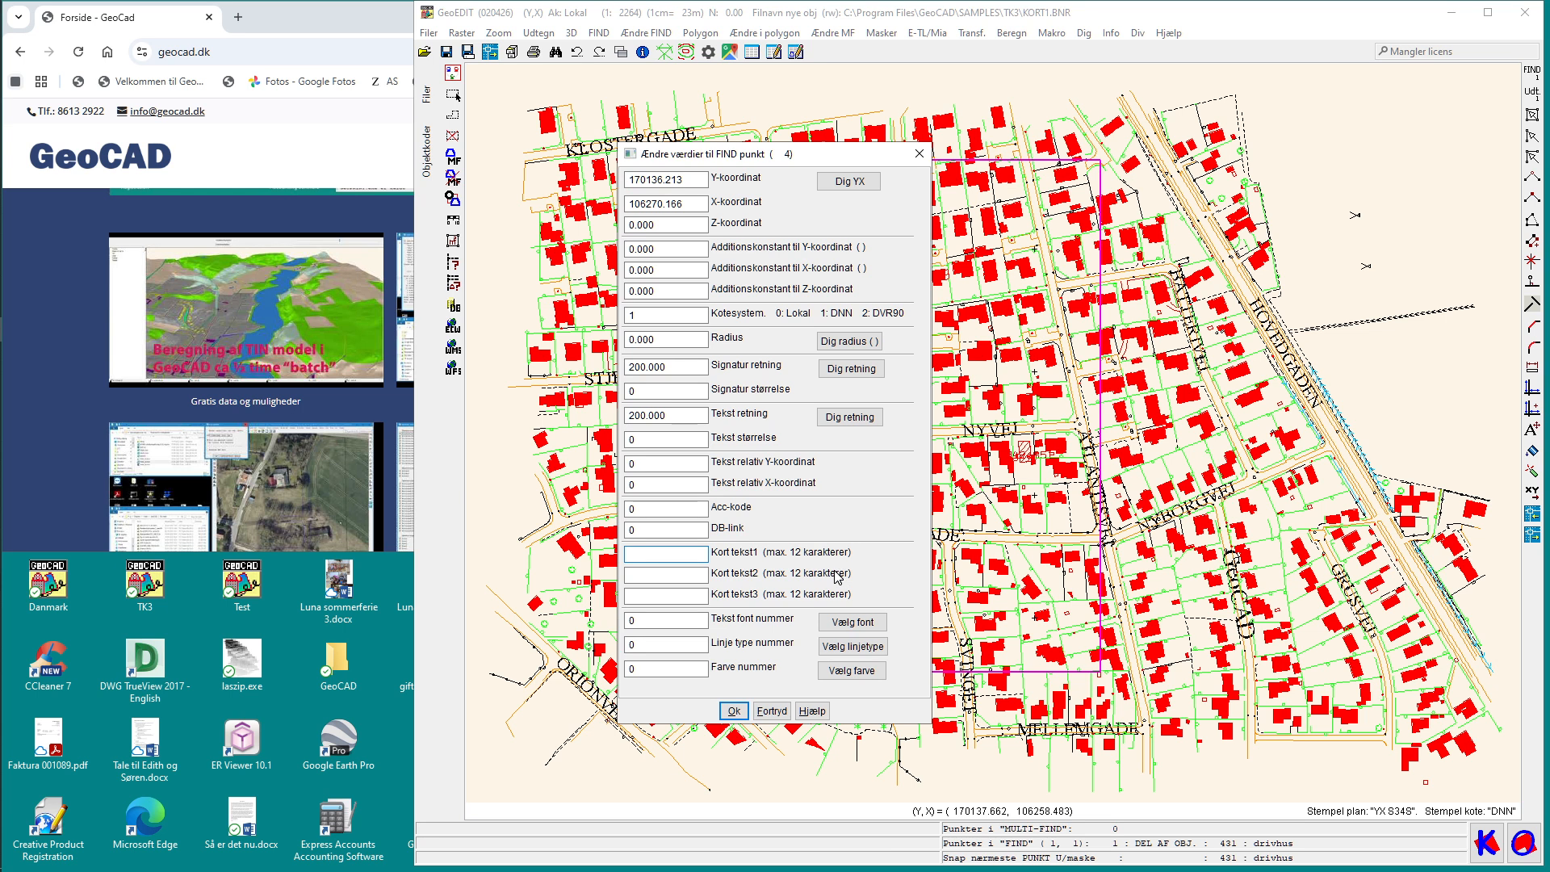
click(919, 153)
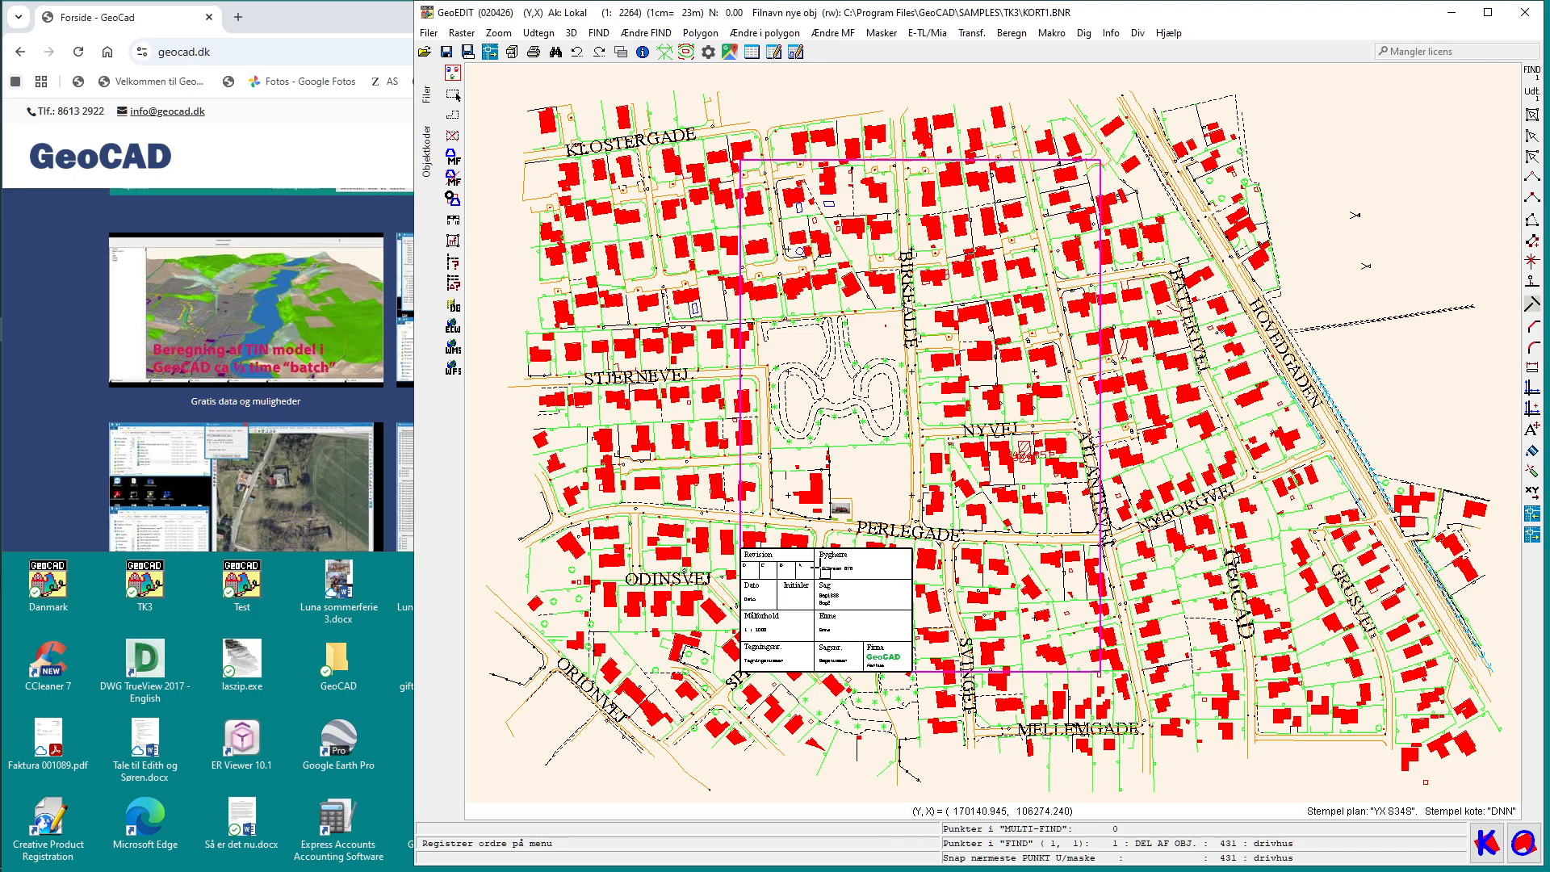
Change the Bygherre text in the map header to Pedersen BYG and save the data
key(f)
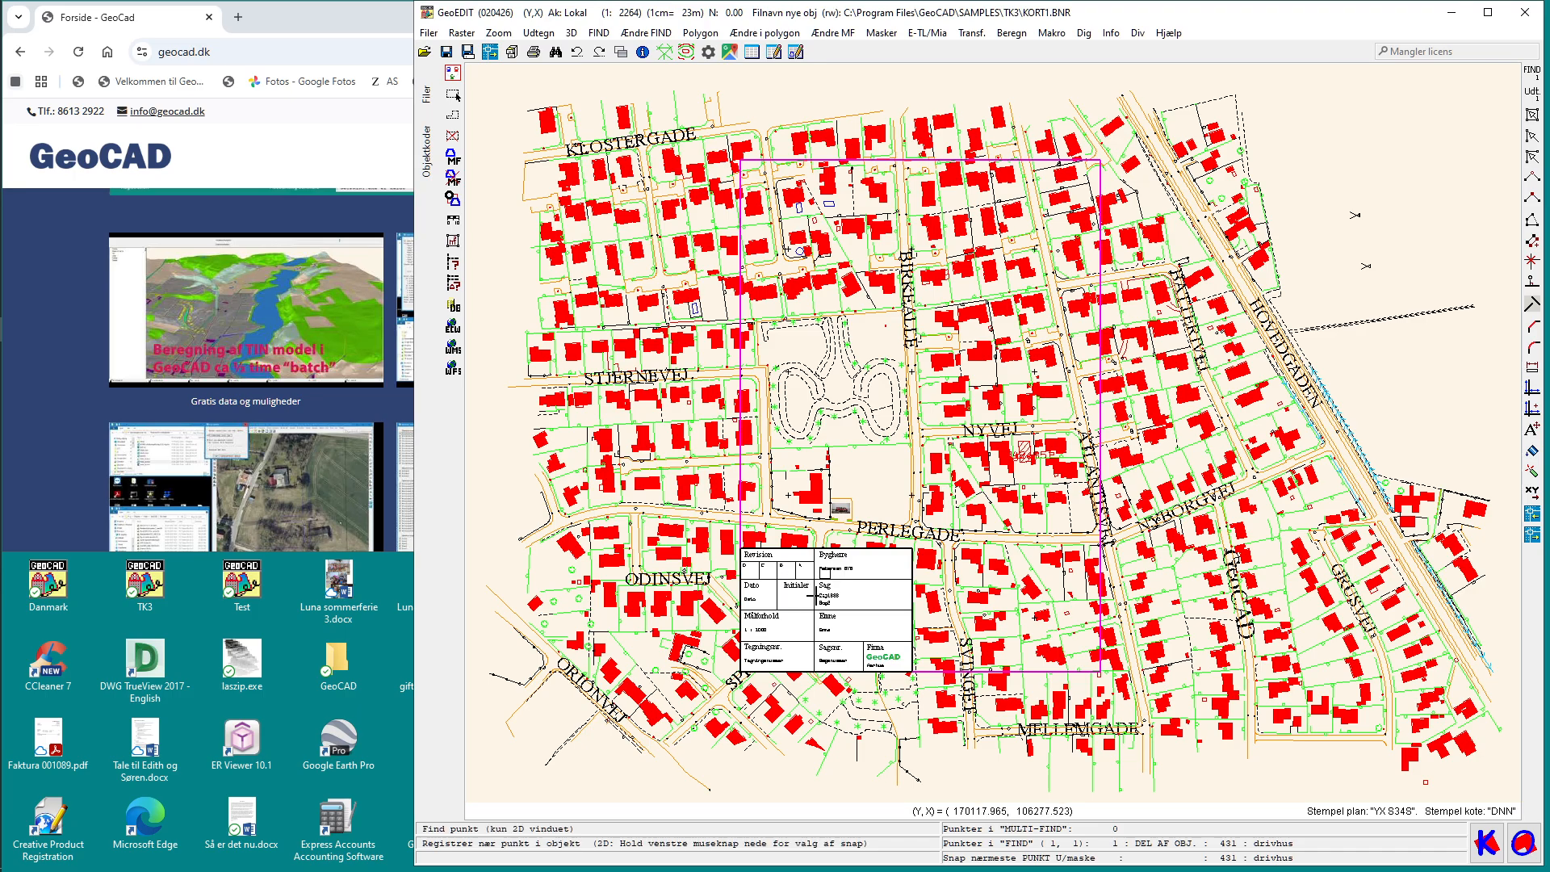
right_click(835, 598)
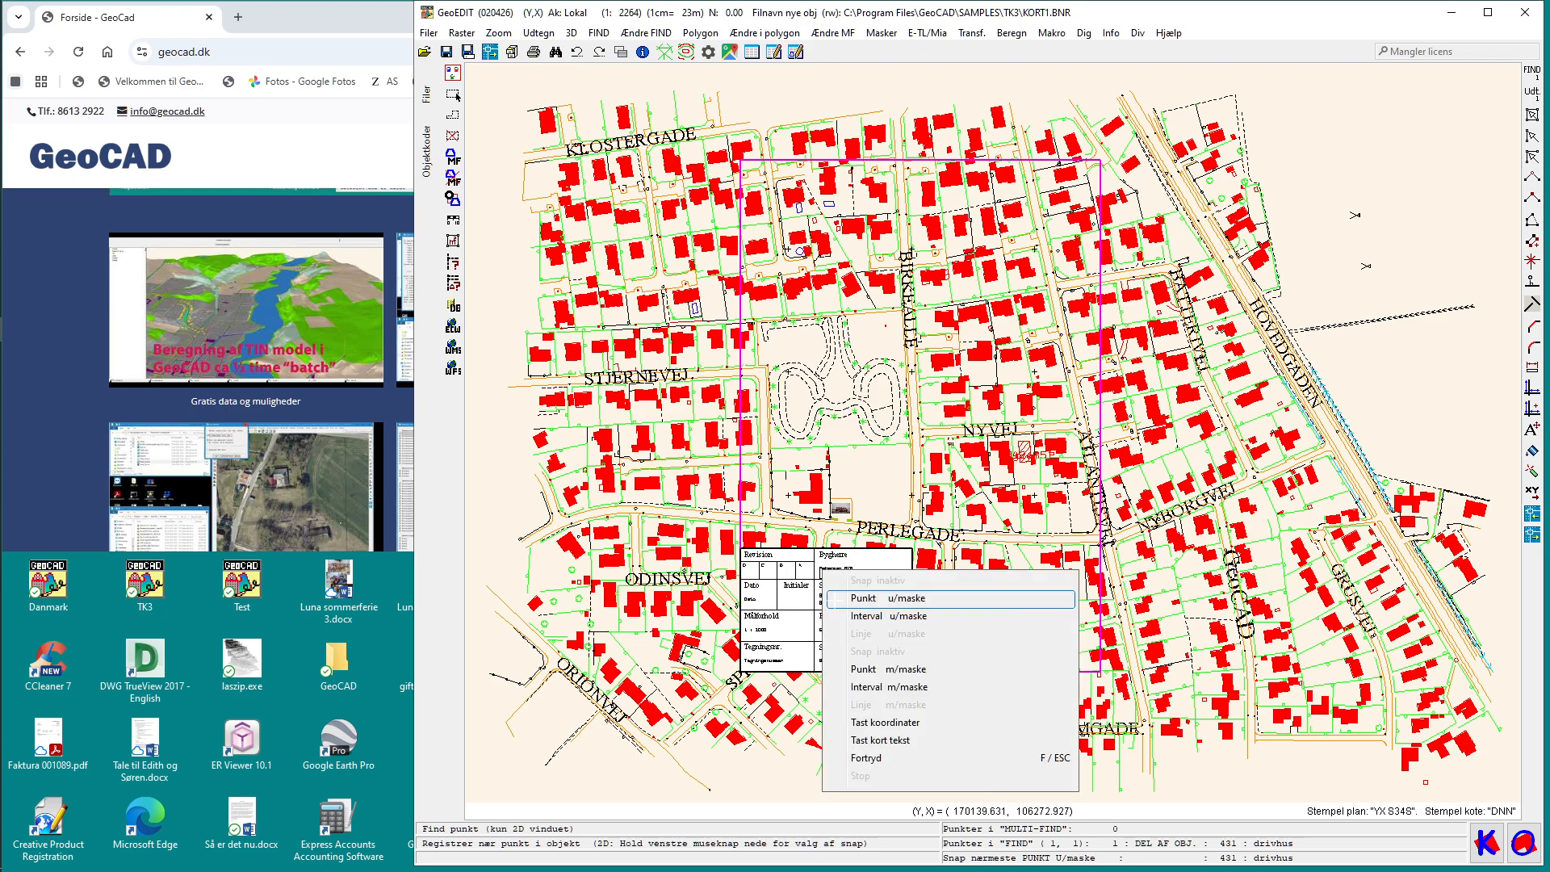
click(835, 598)
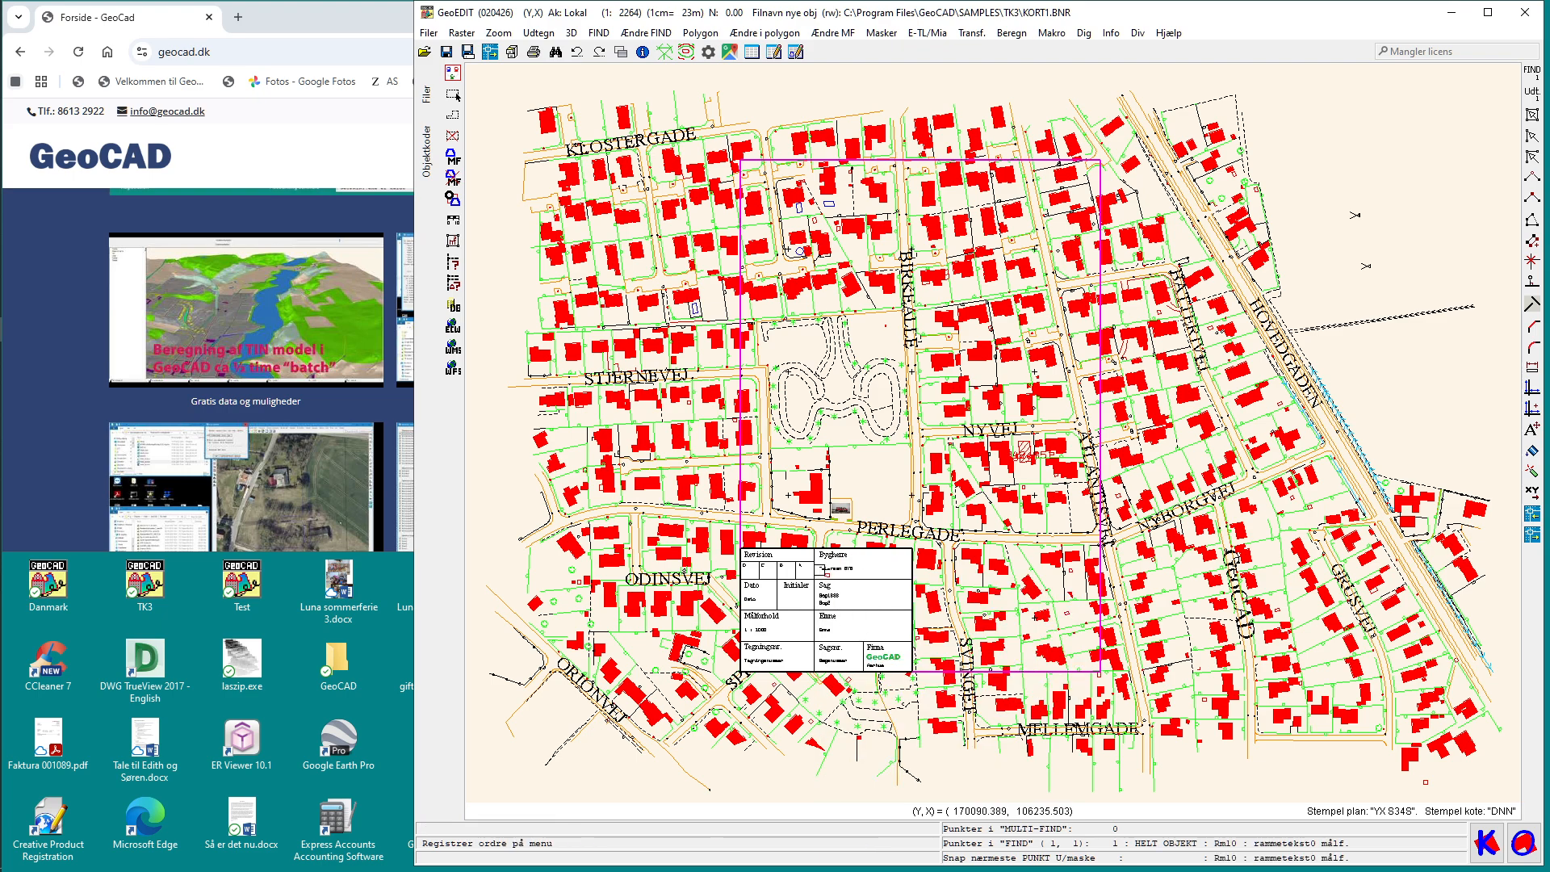
key(v)
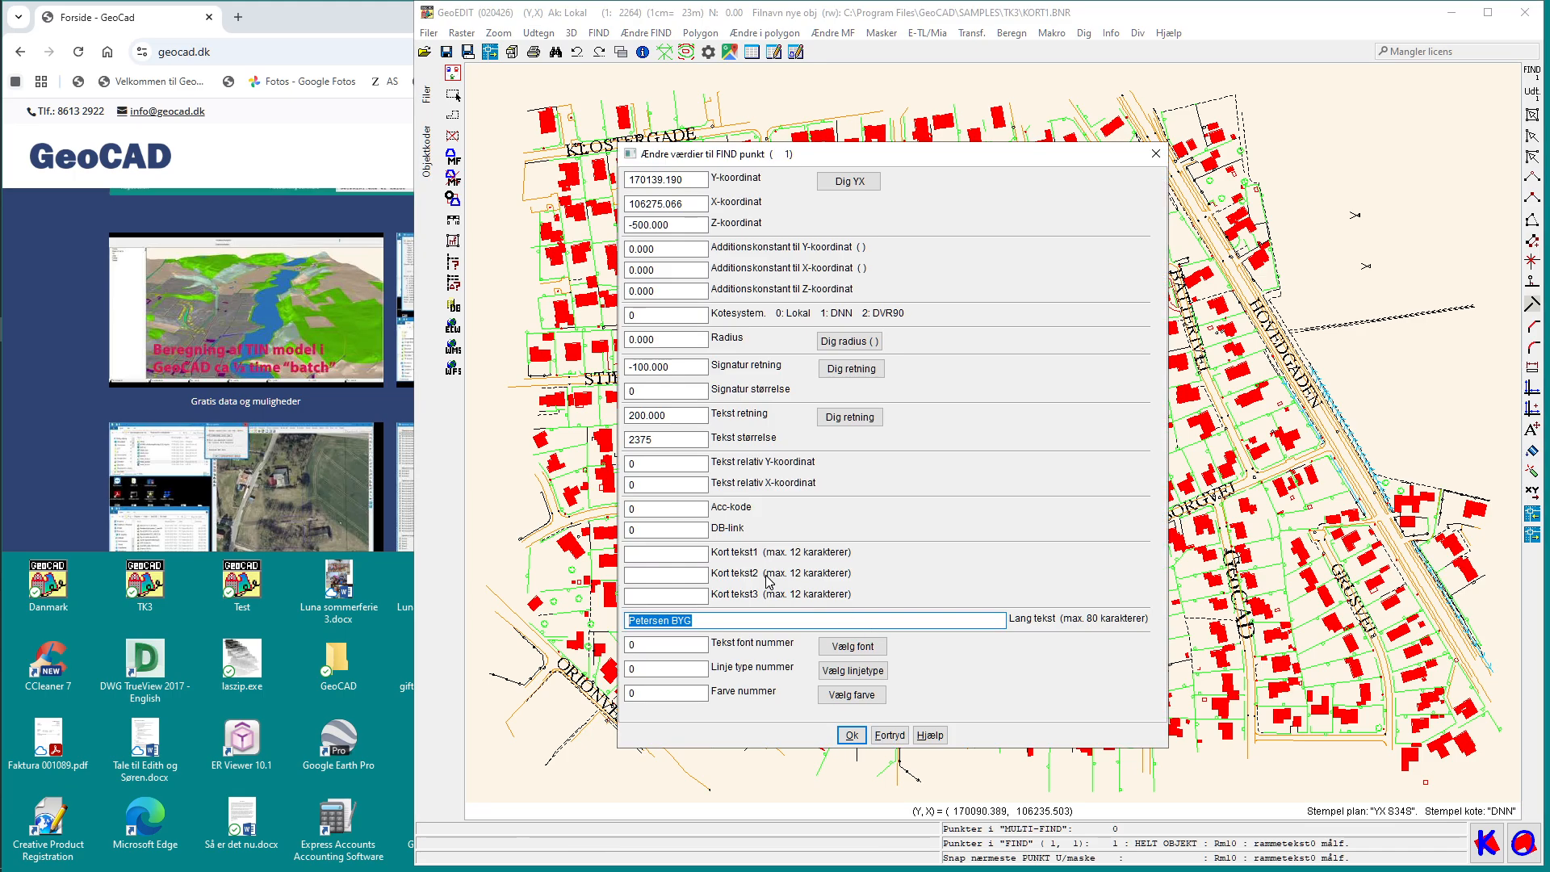
click(644, 620)
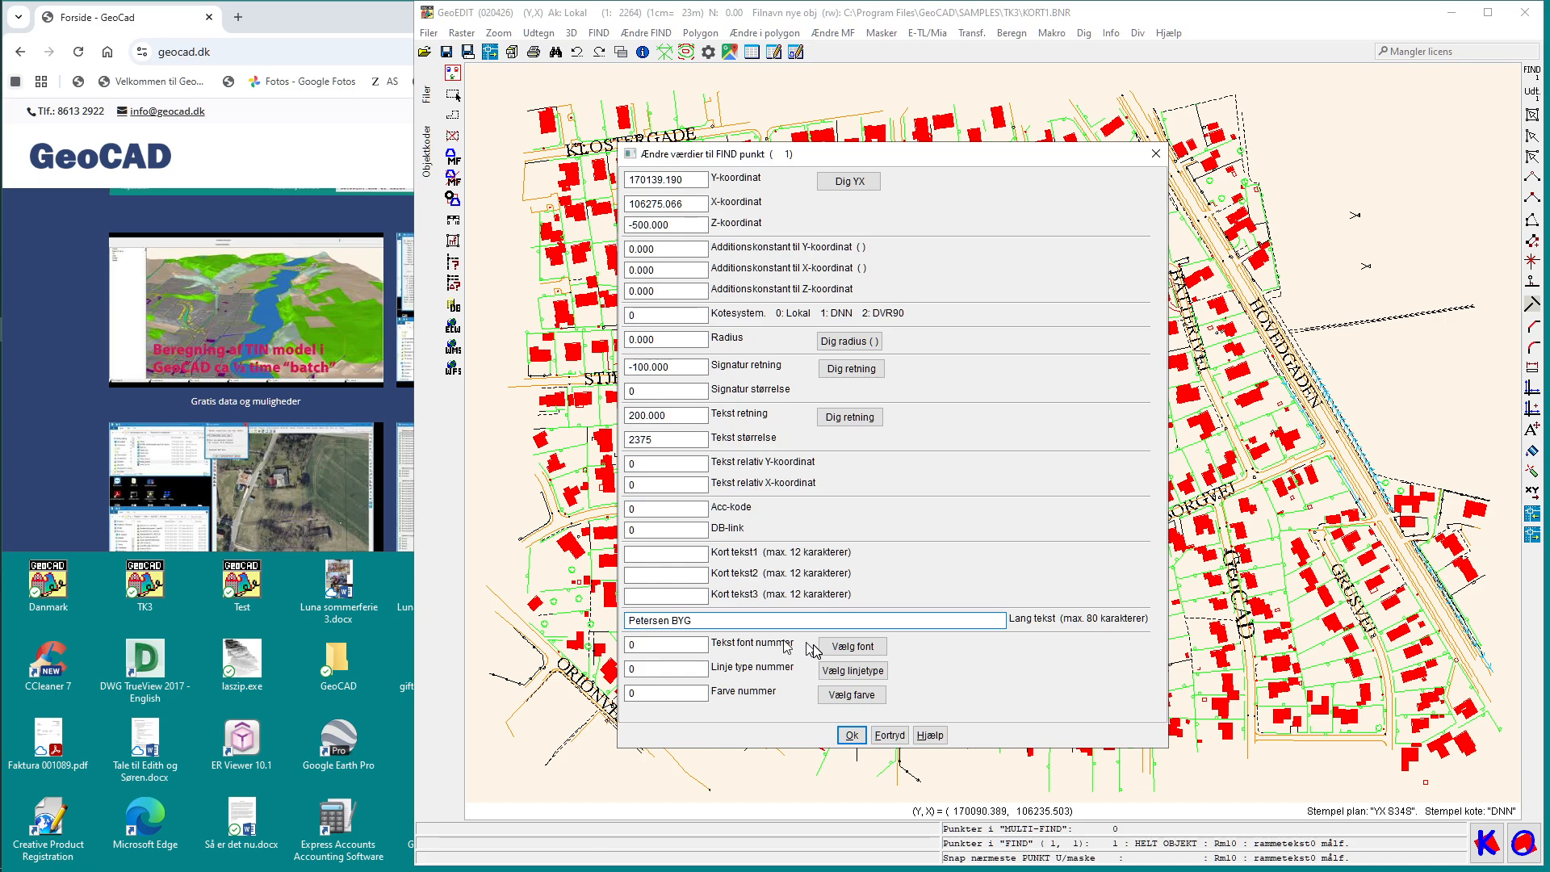
key(Delete)
text(d)
click(852, 735)
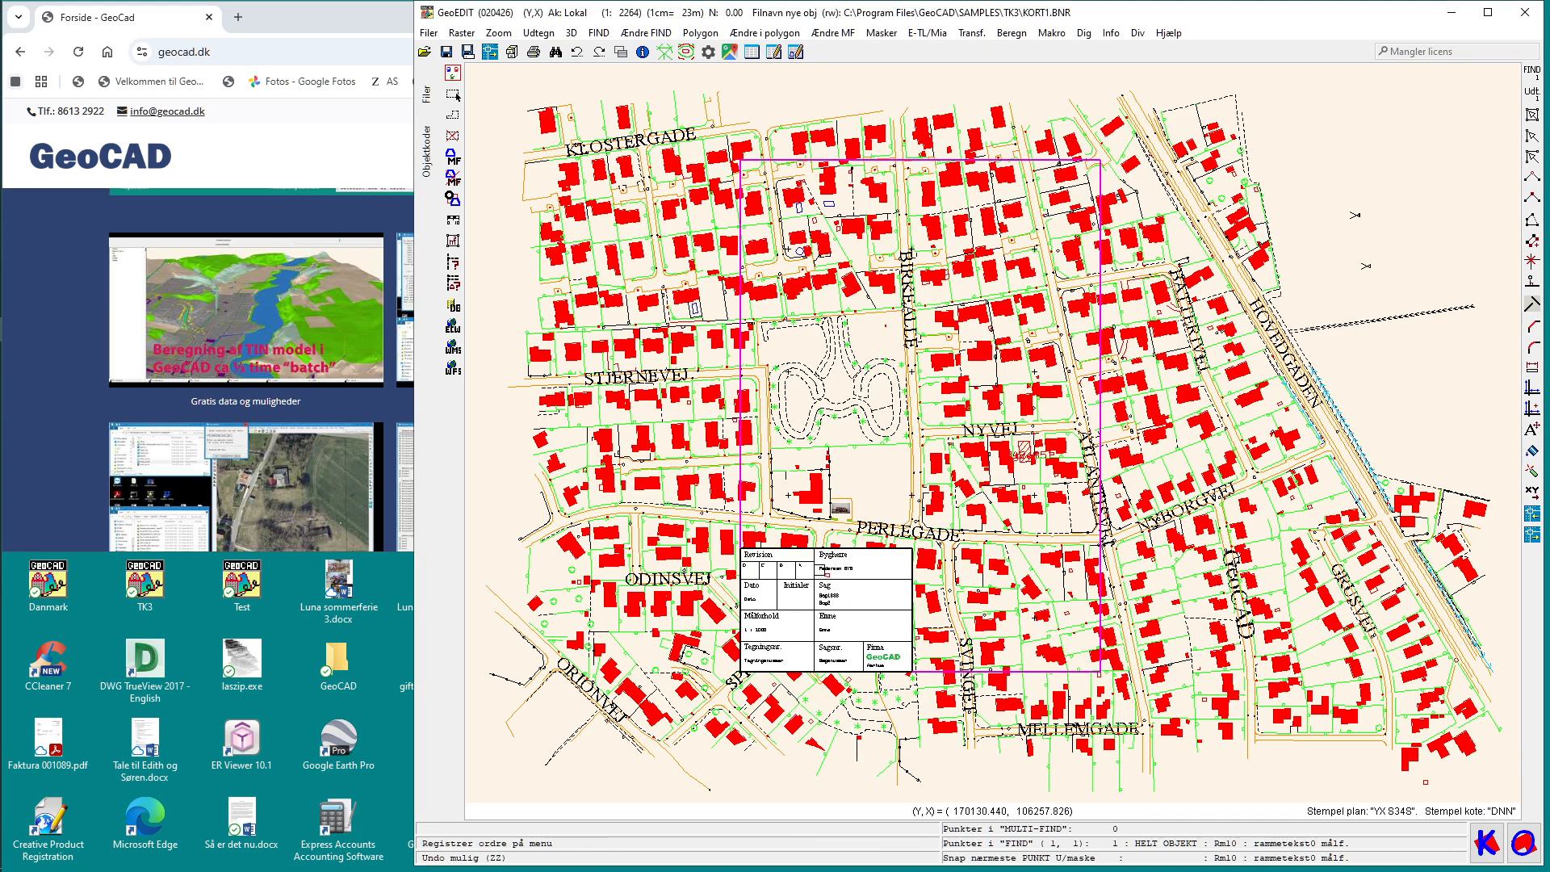
key(ctrl+s)
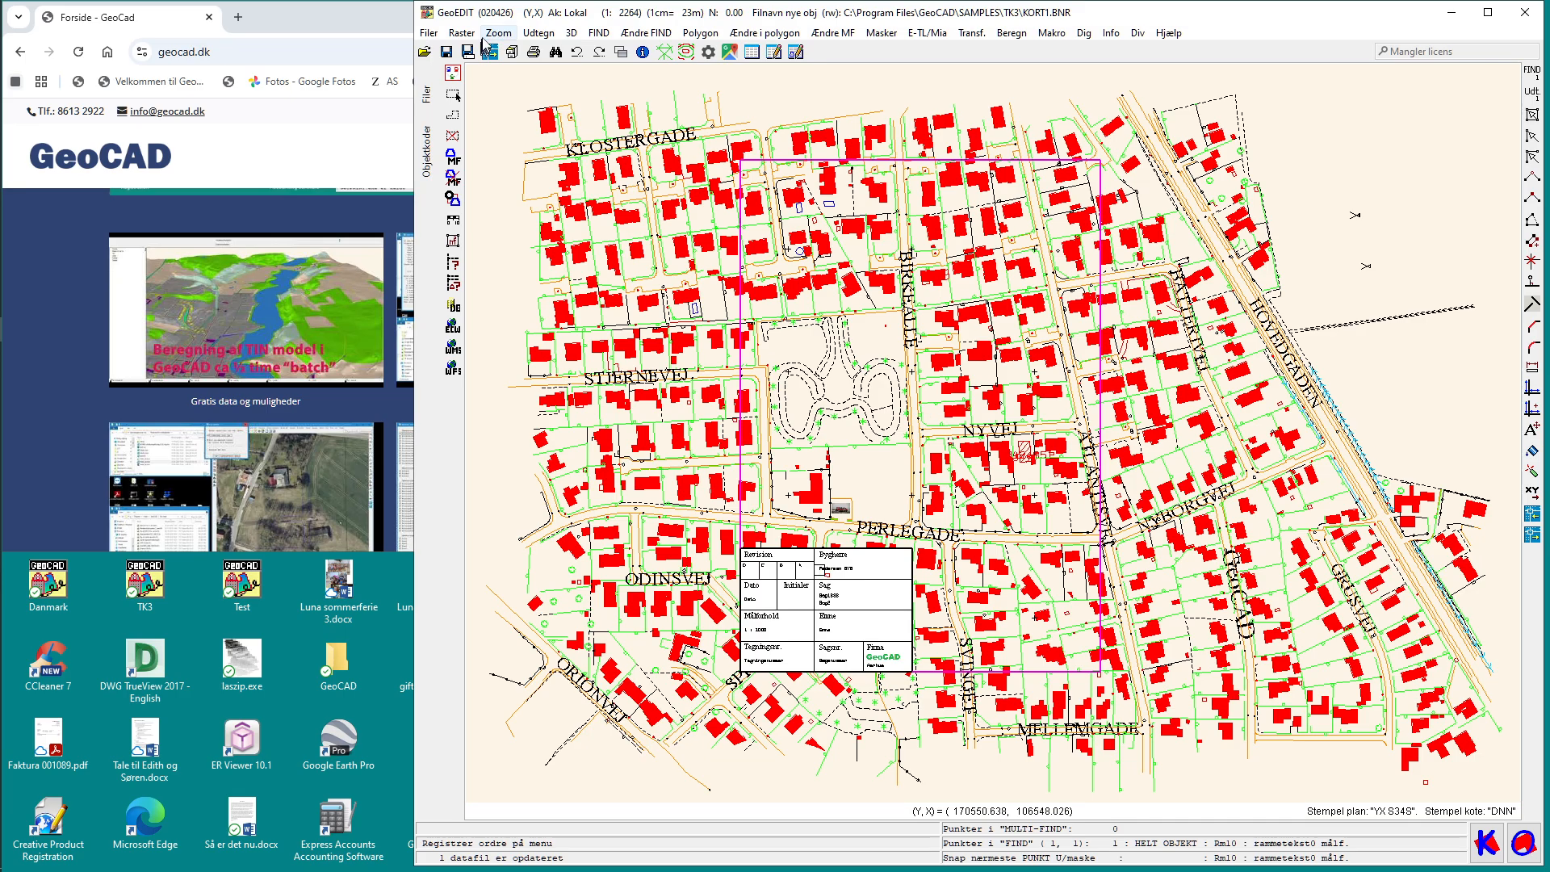
Move the map header slightly up and to the right on the map, accept the placement and update the GPA file
click(538, 32)
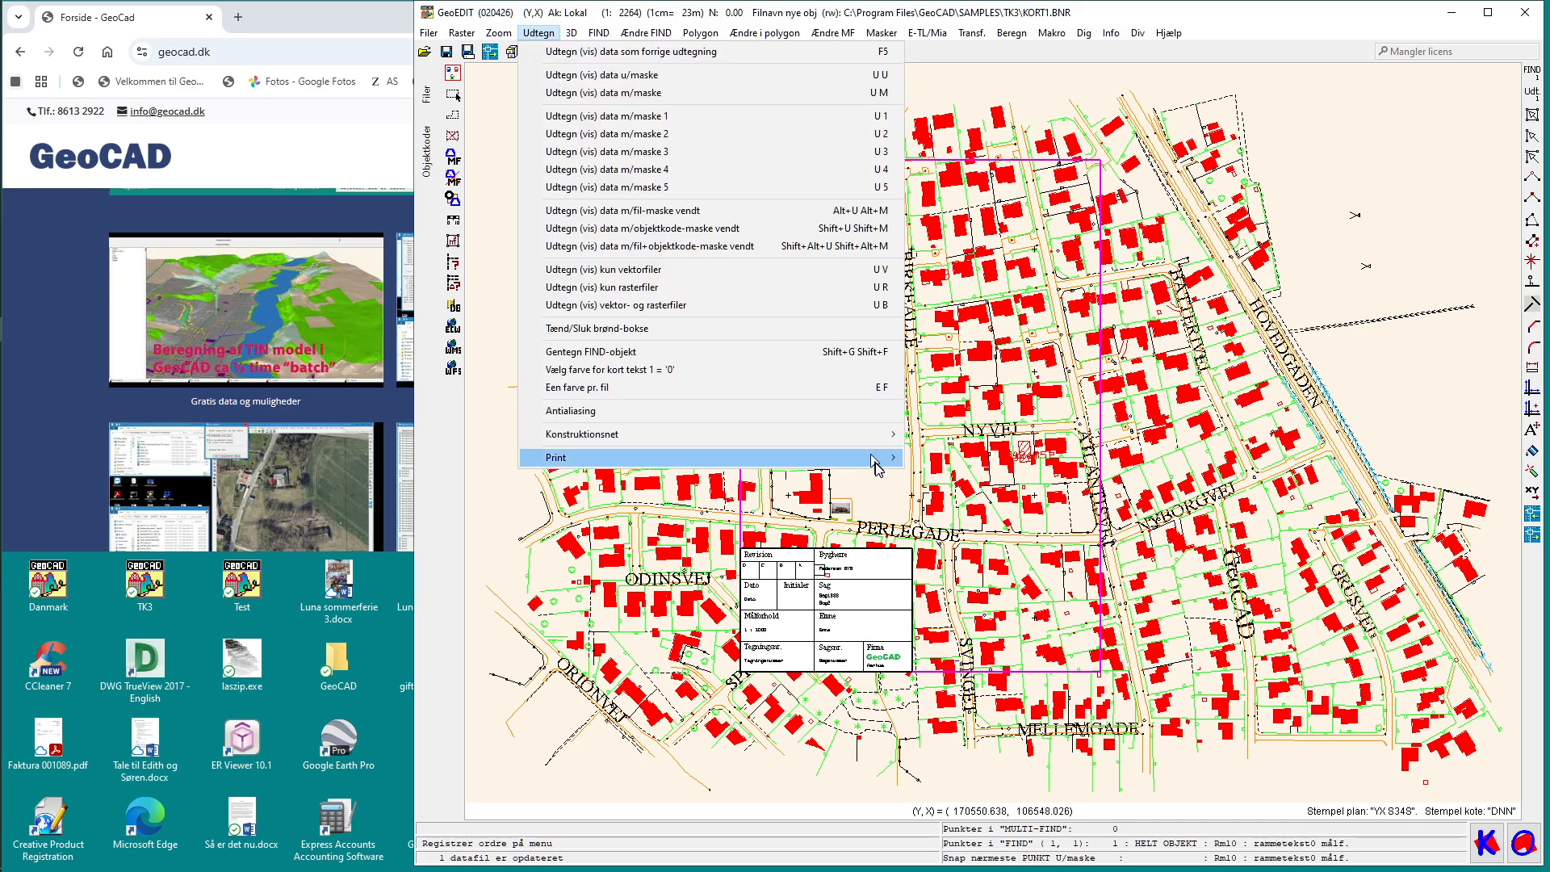
mouse_move(877, 458)
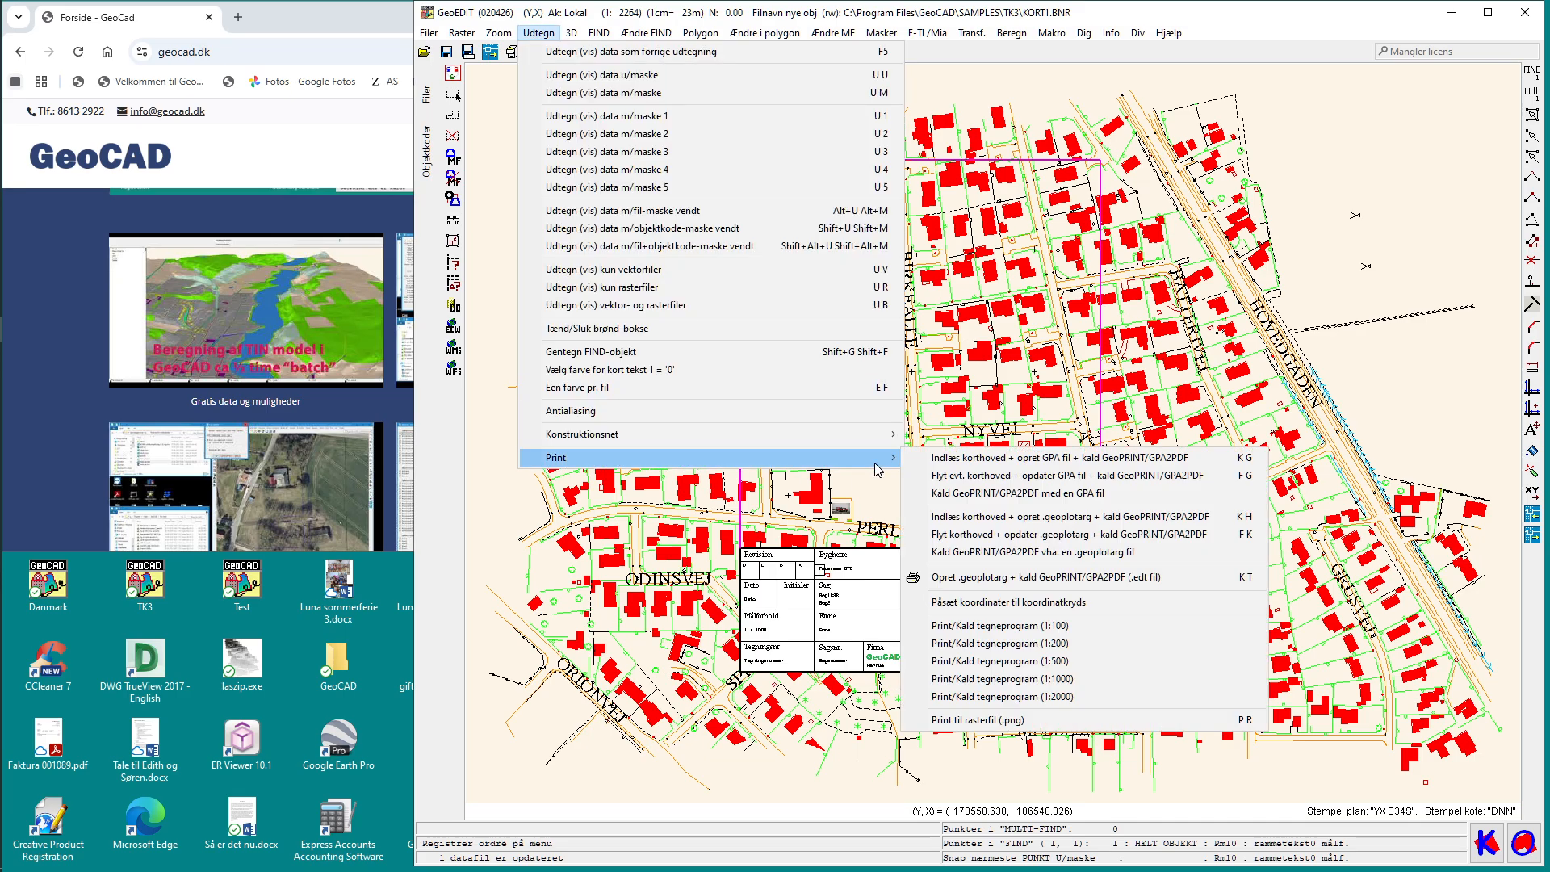
click(983, 477)
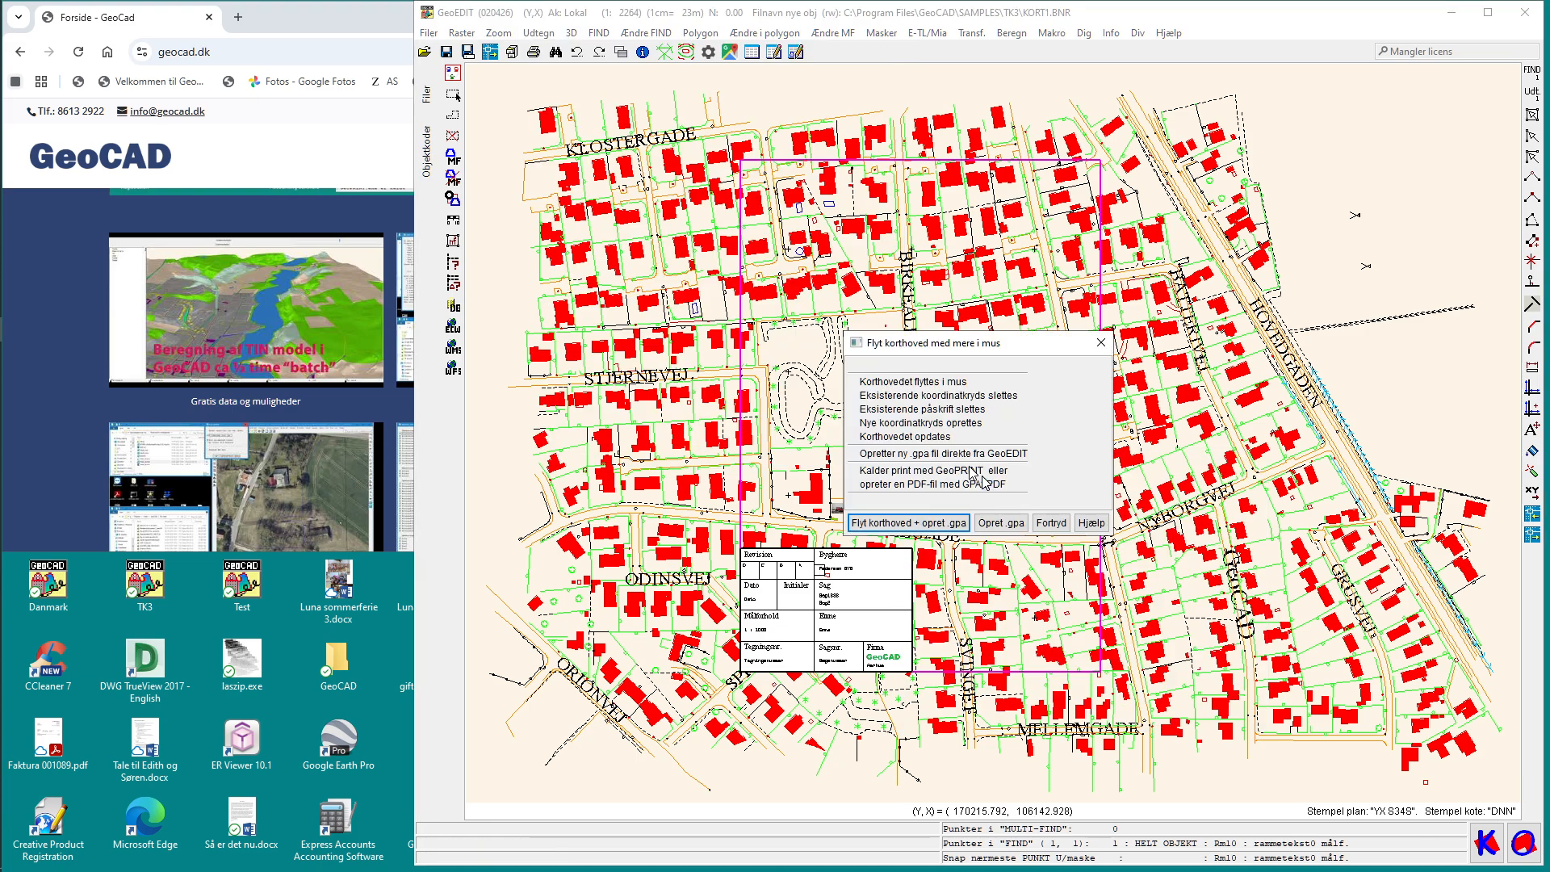
click(920, 521)
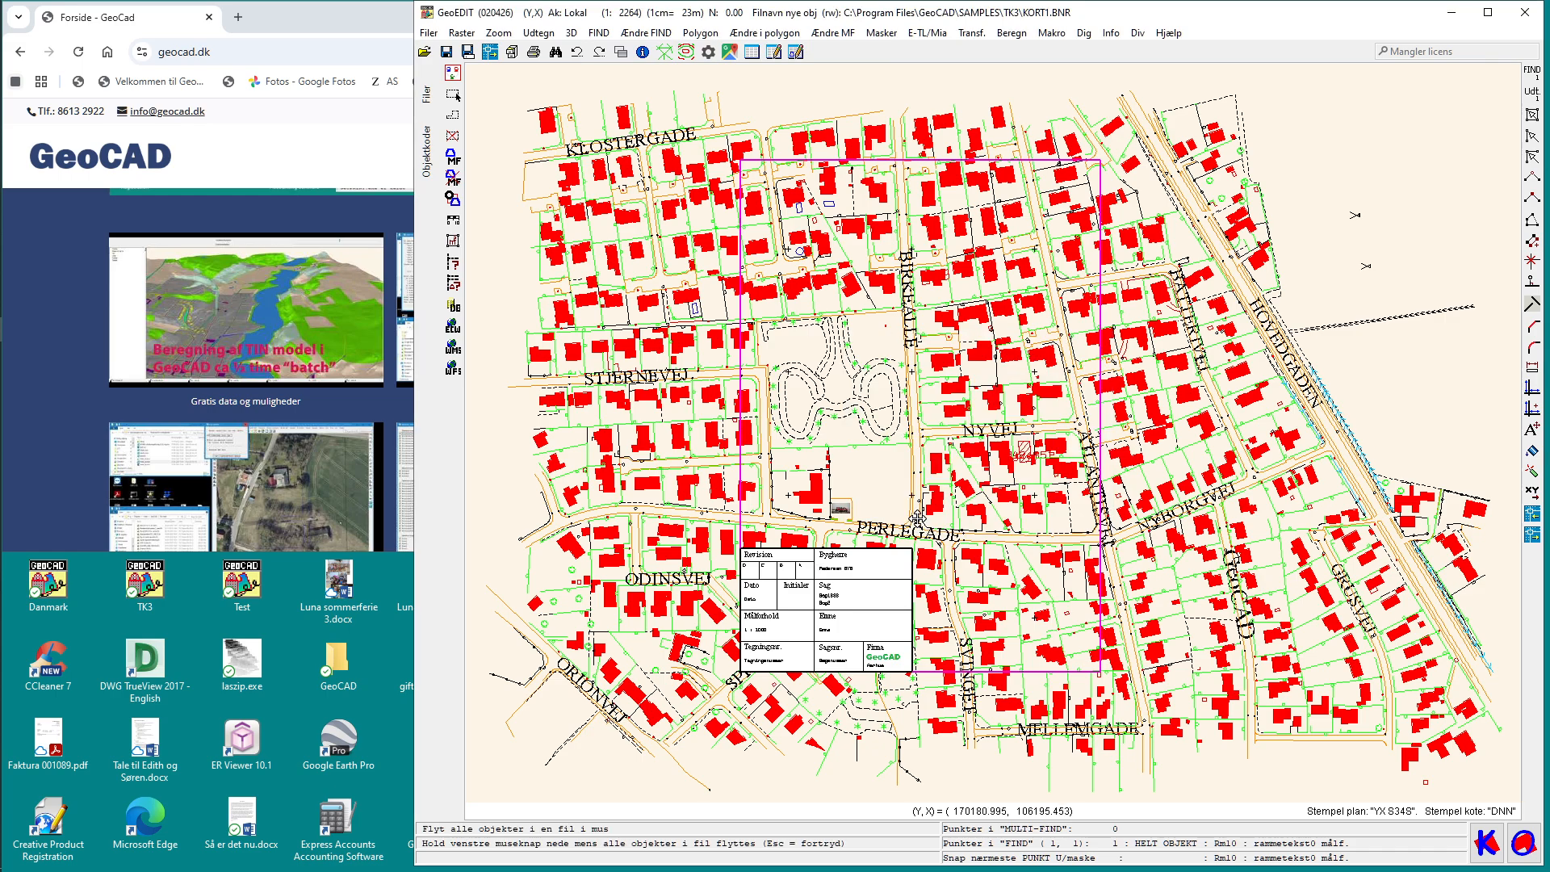
drag(911, 520, 942, 504)
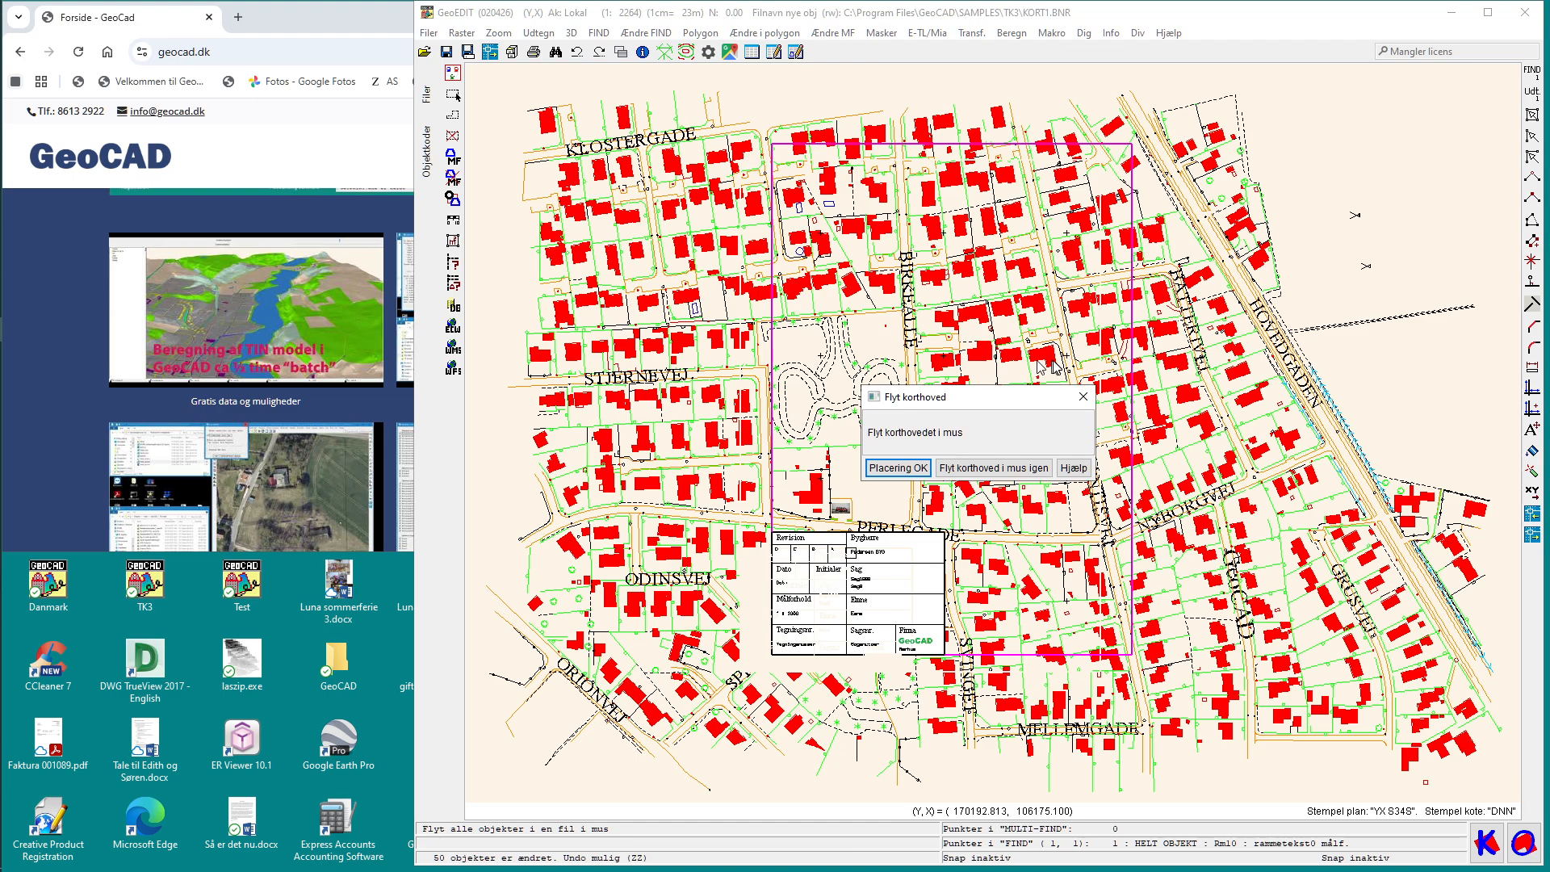
click(889, 470)
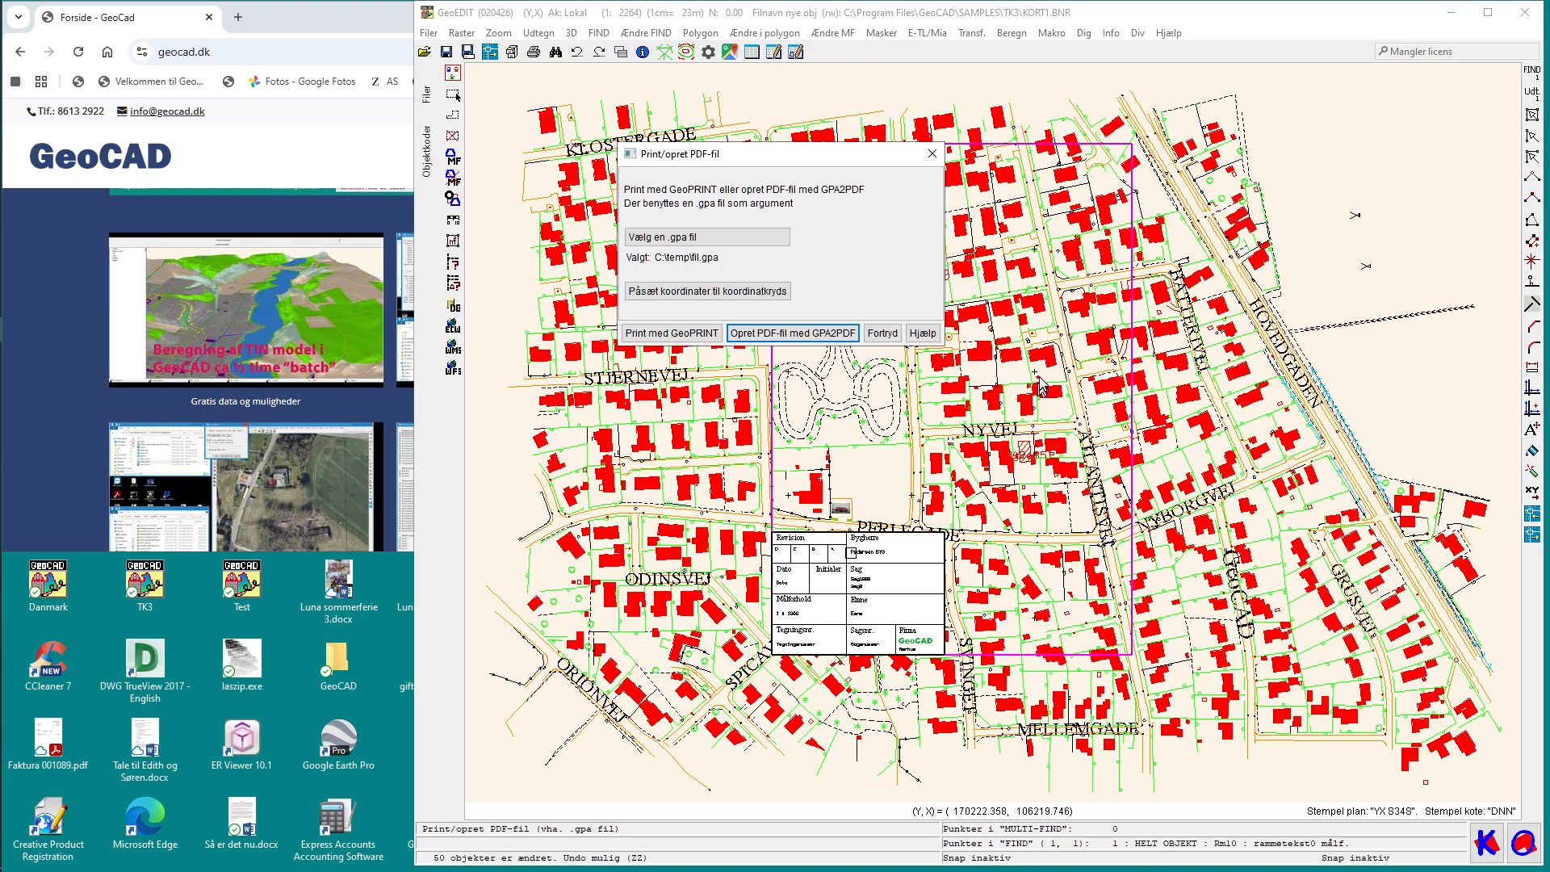
Create the map PDF with GPA2PDF, overwriting fil.pdf in C:\Temp, then open it, check its map header and close it
click(773, 334)
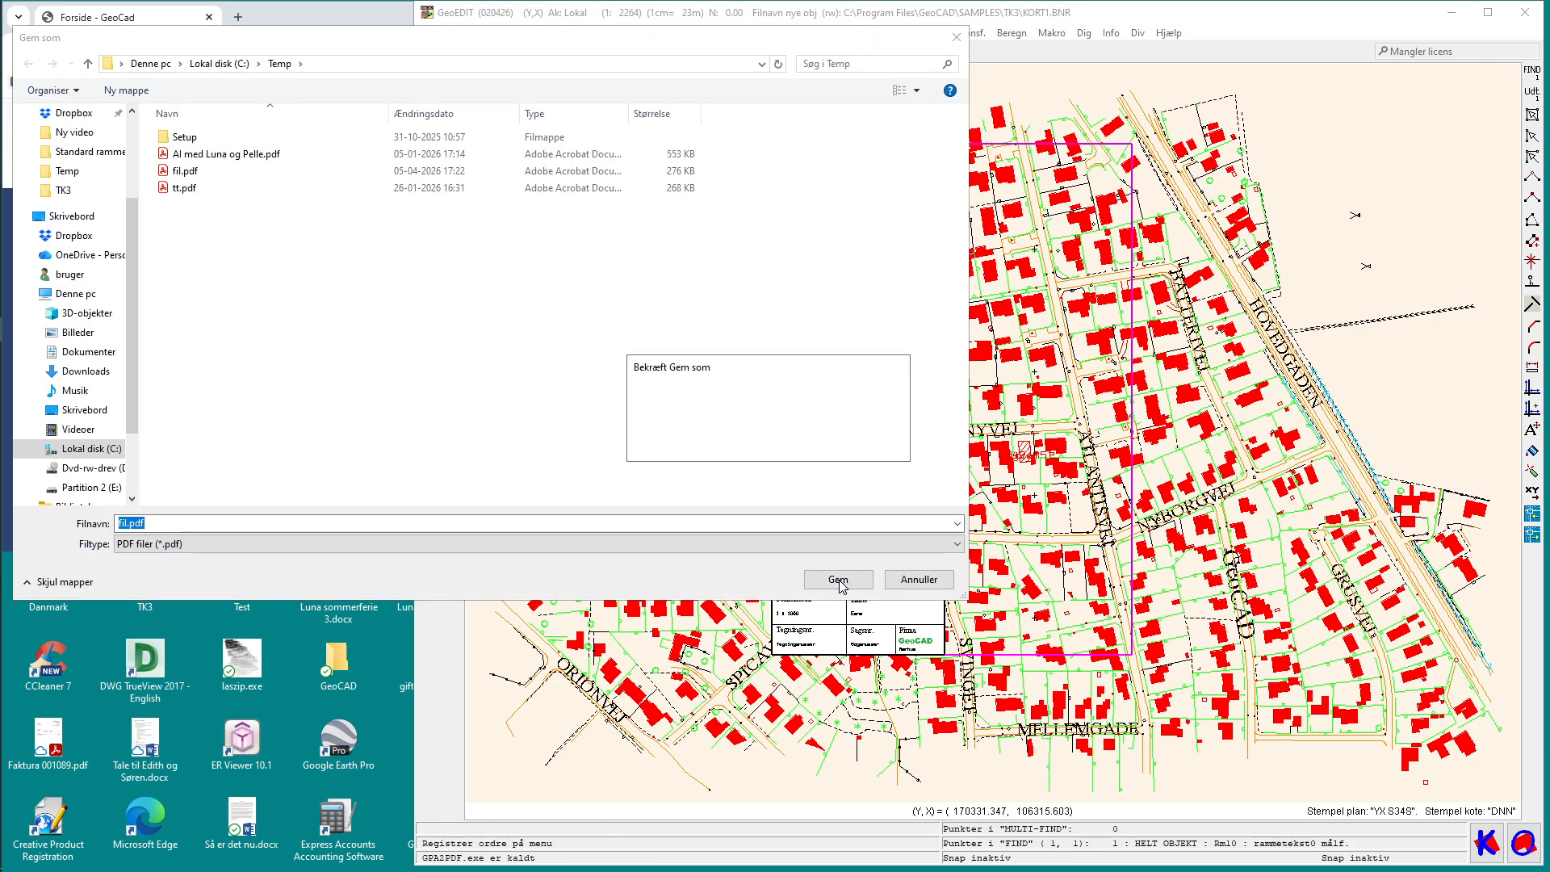
click(839, 581)
click(827, 452)
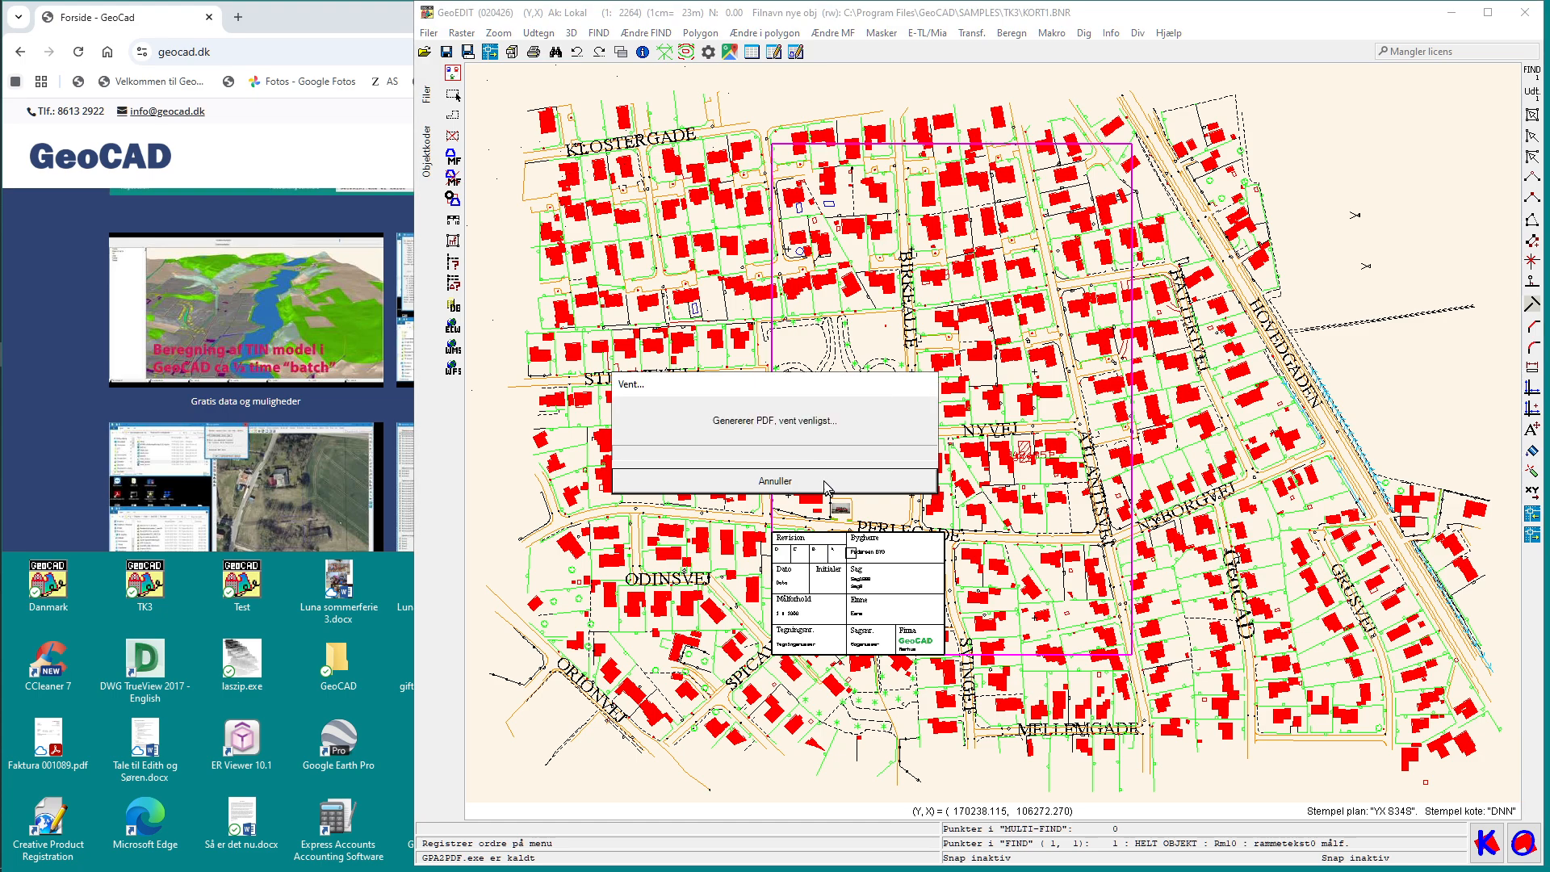
click(769, 509)
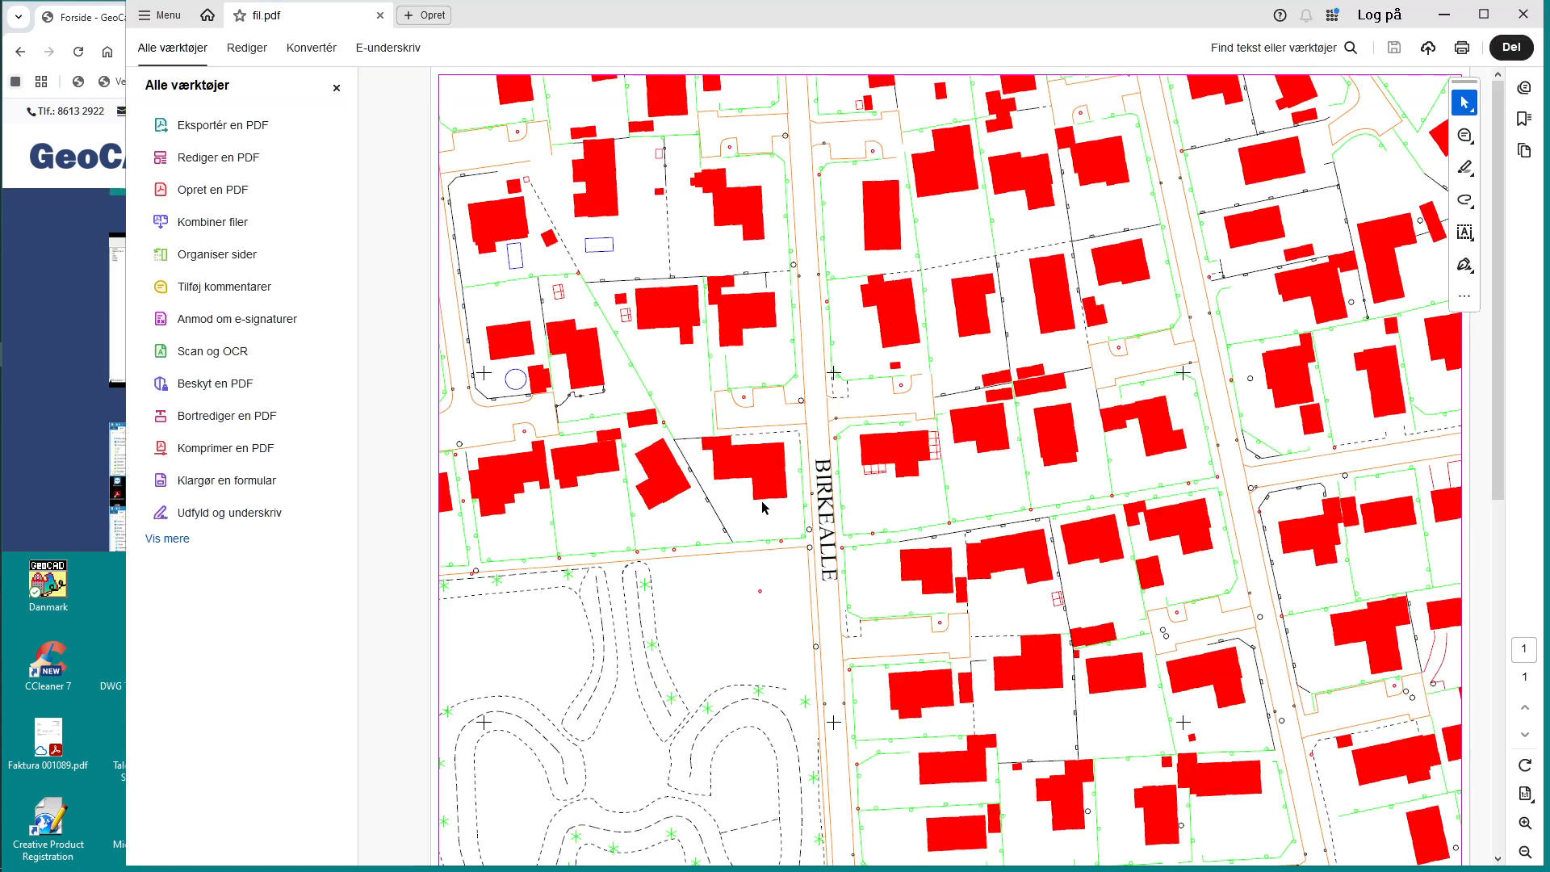
scroll(1207, 393, down, 8)
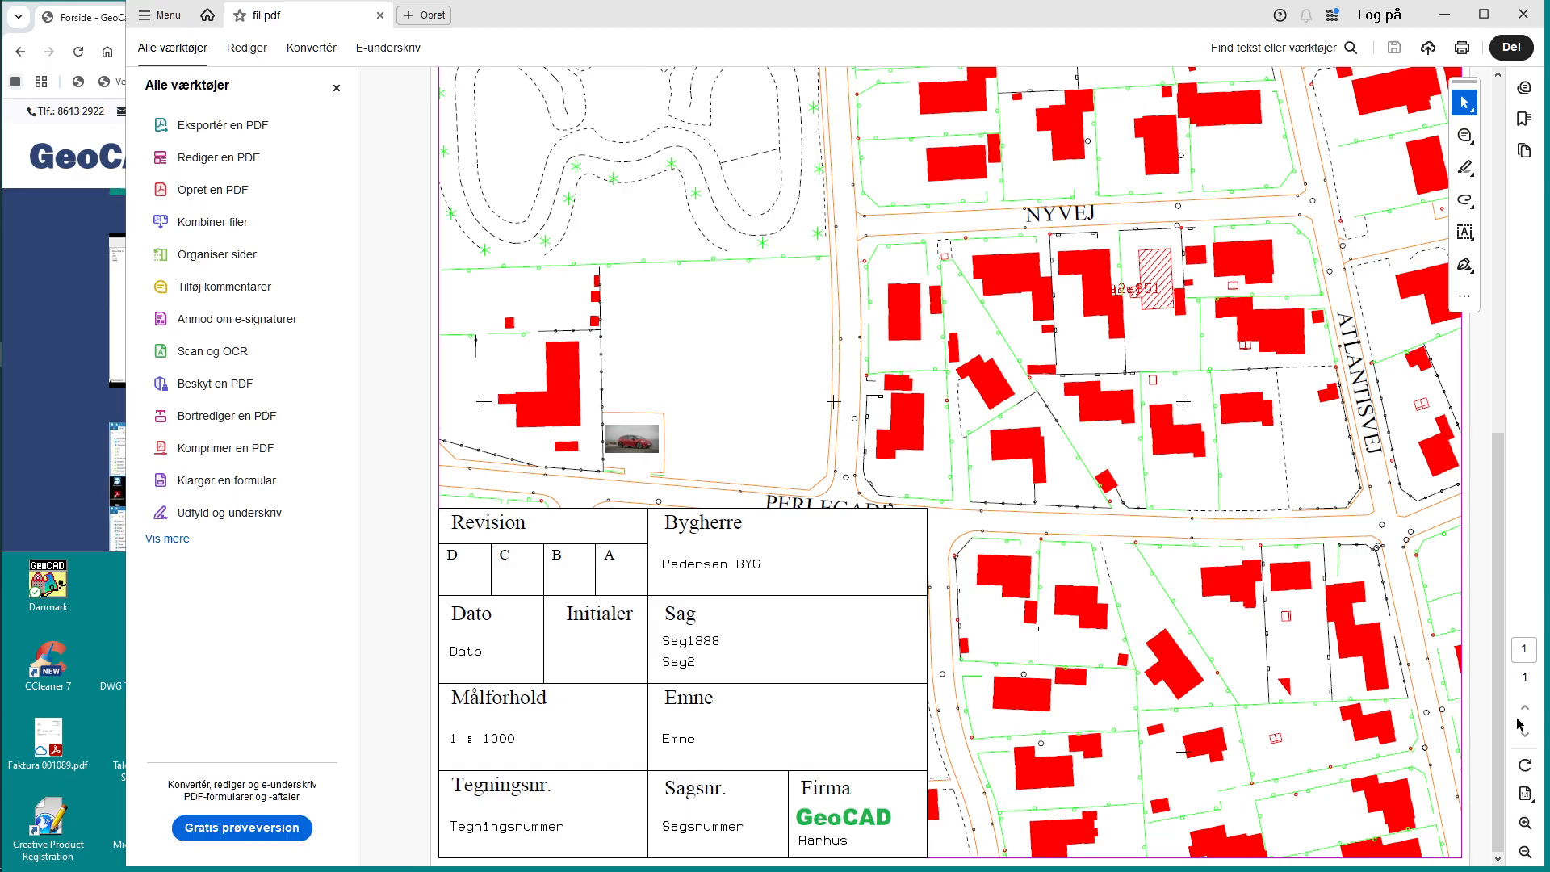
scroll(1195, 582, up, 8)
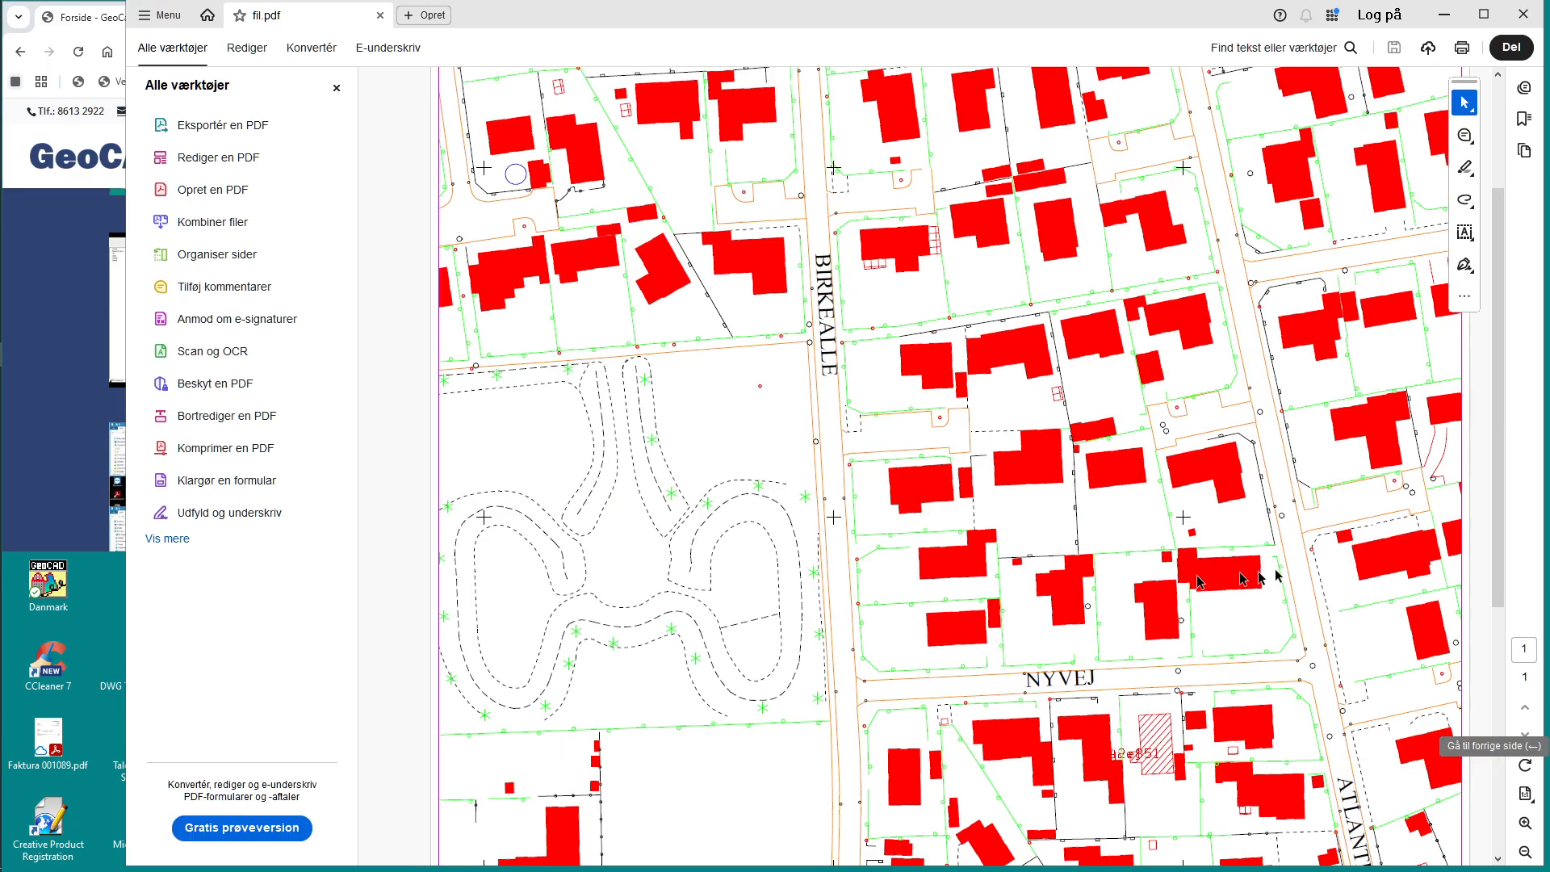
click(1523, 17)
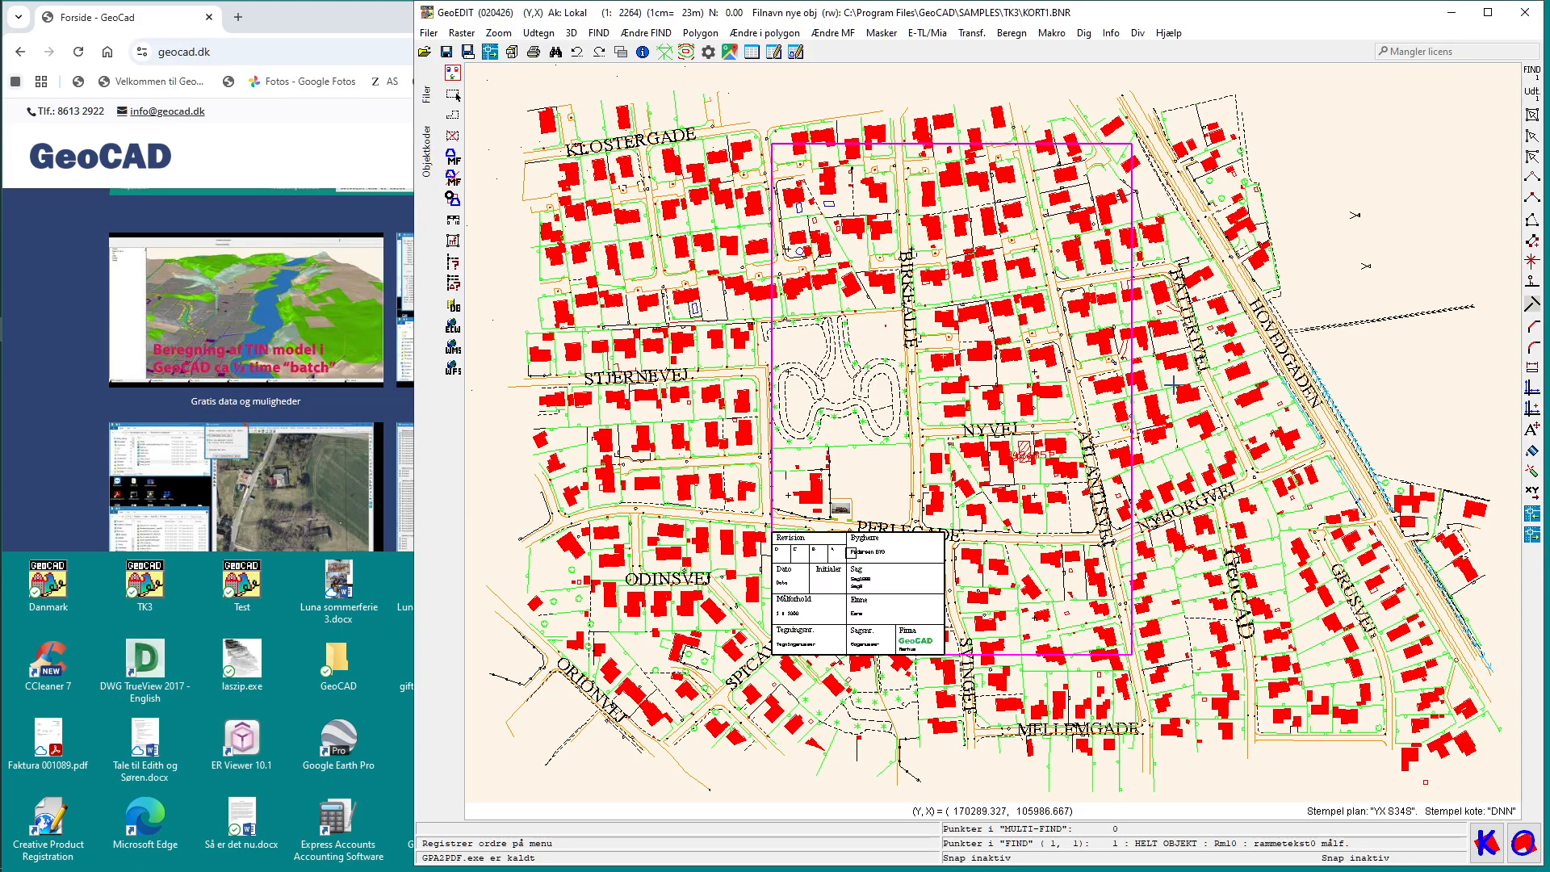
Close the map header vector file kopi_kh.bnr, leaving the other vector files open
key(ctrl+l)
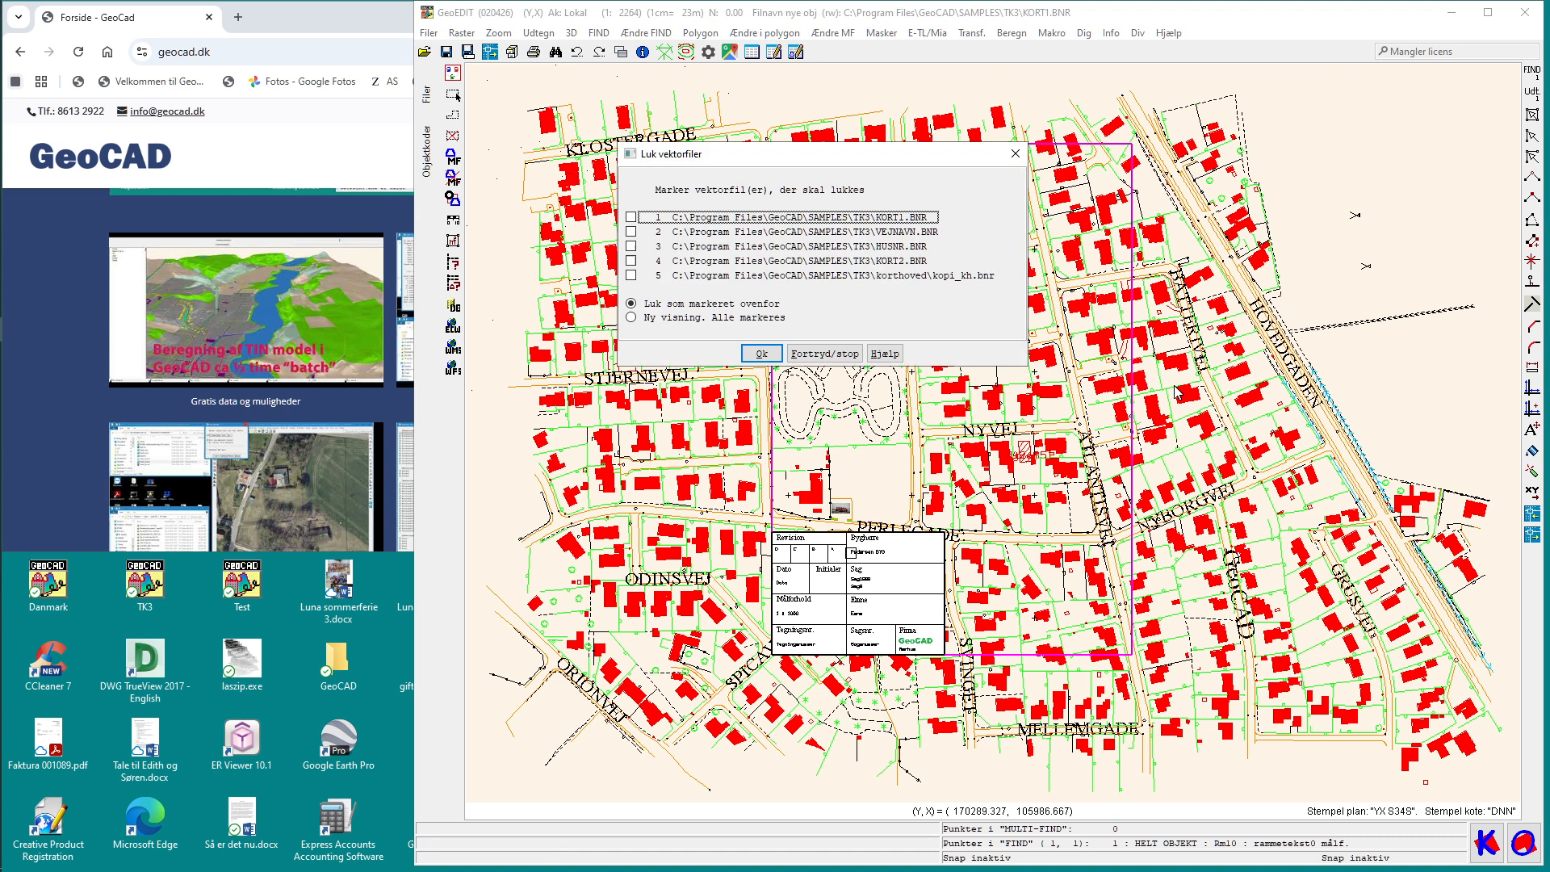
click(853, 277)
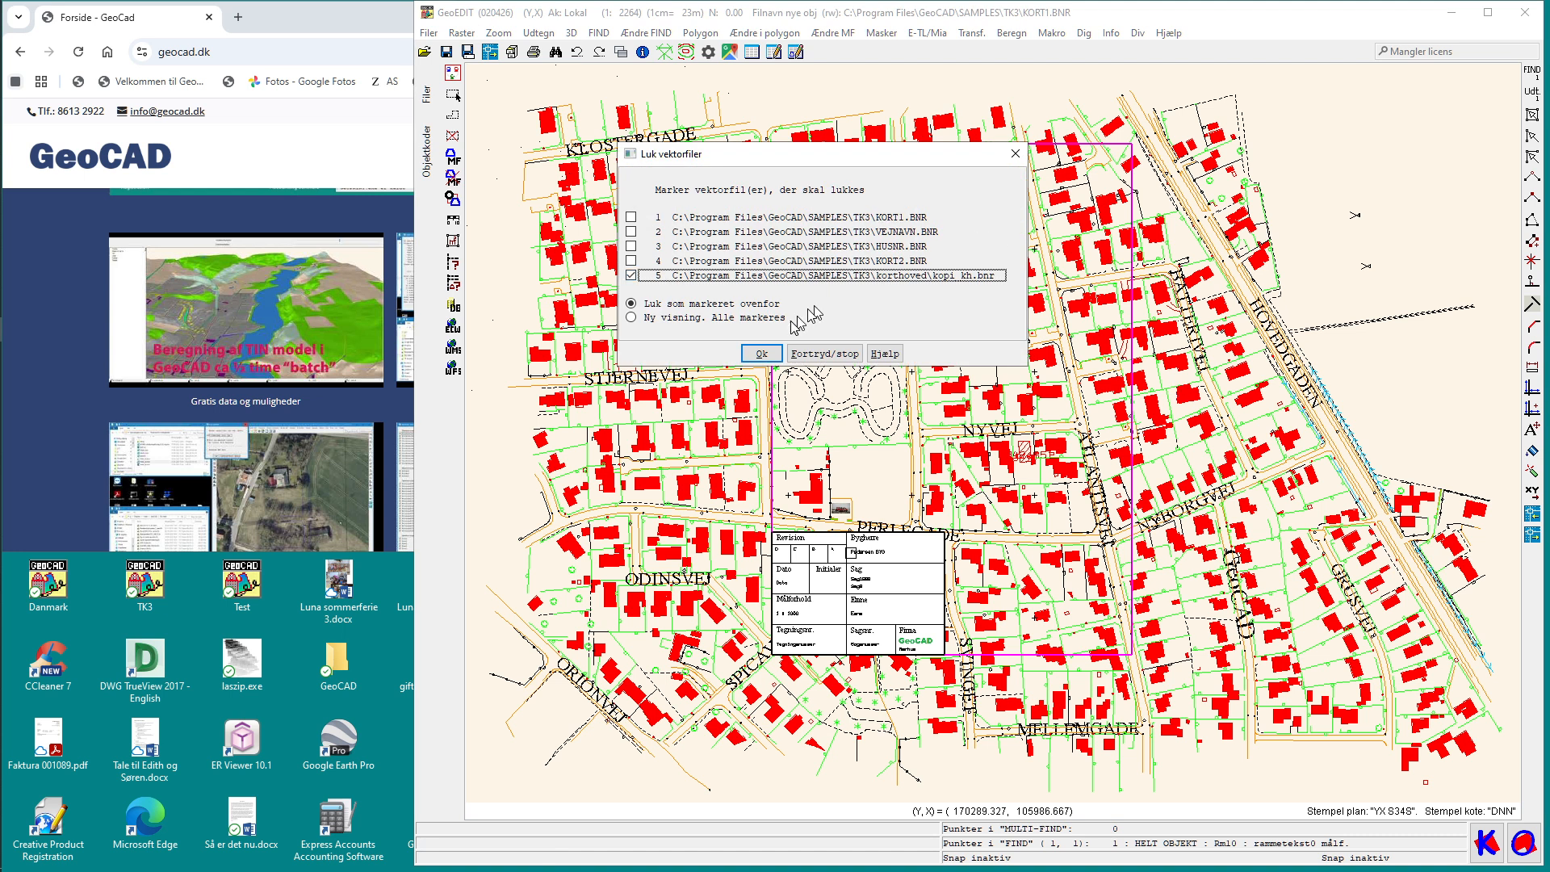
click(762, 354)
click(958, 462)
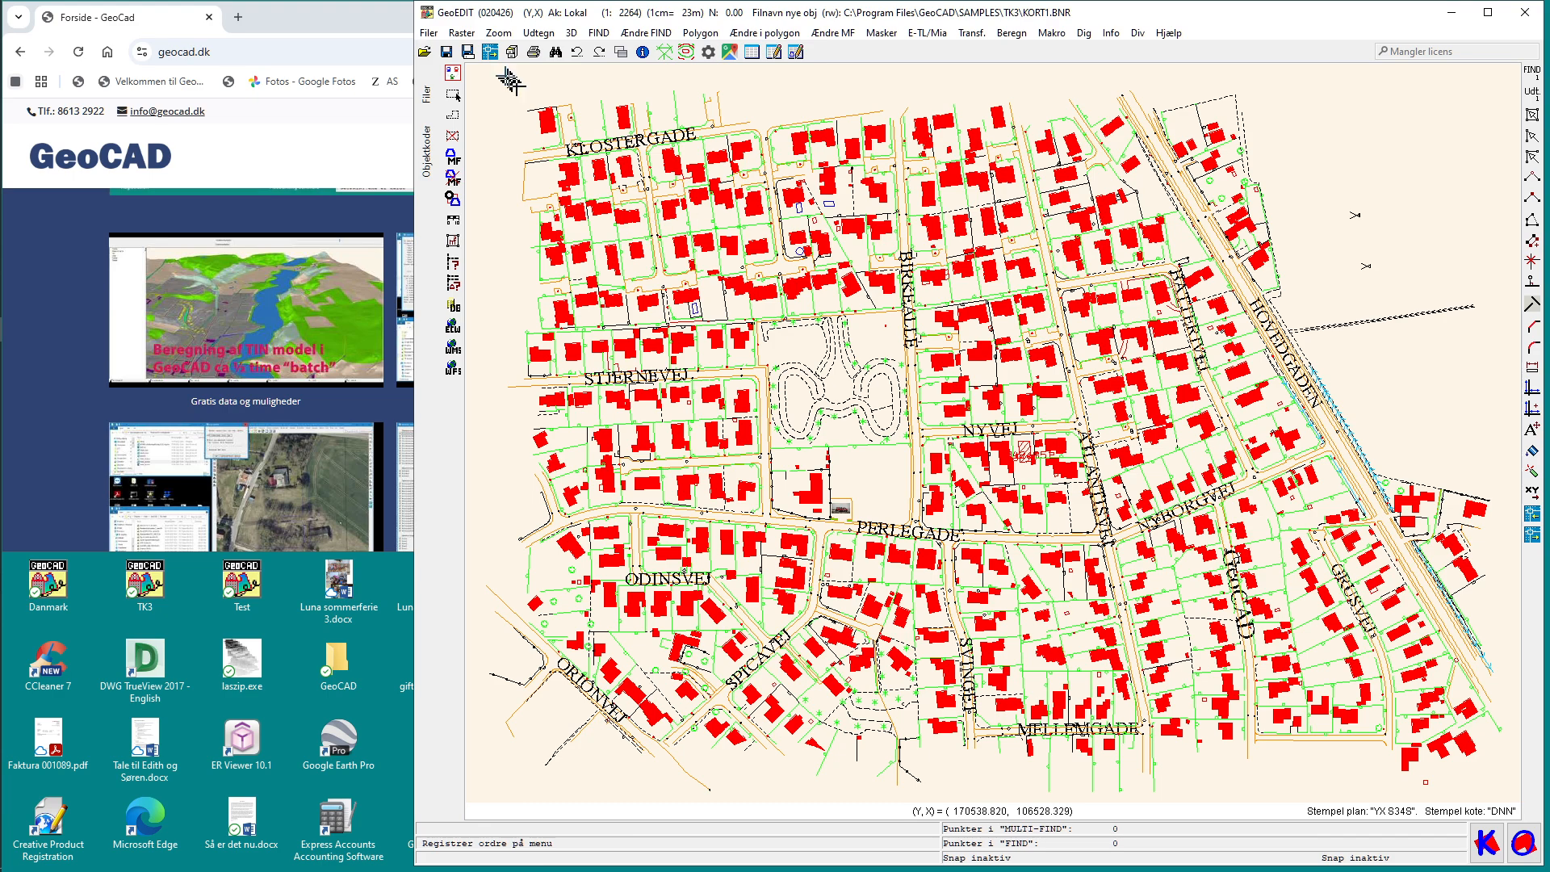
Create a PDF with GPA2PDF from the existing C:\temp\fil.gpa, overwriting fil.pdf, and open it for a brief check before closing it
click(539, 33)
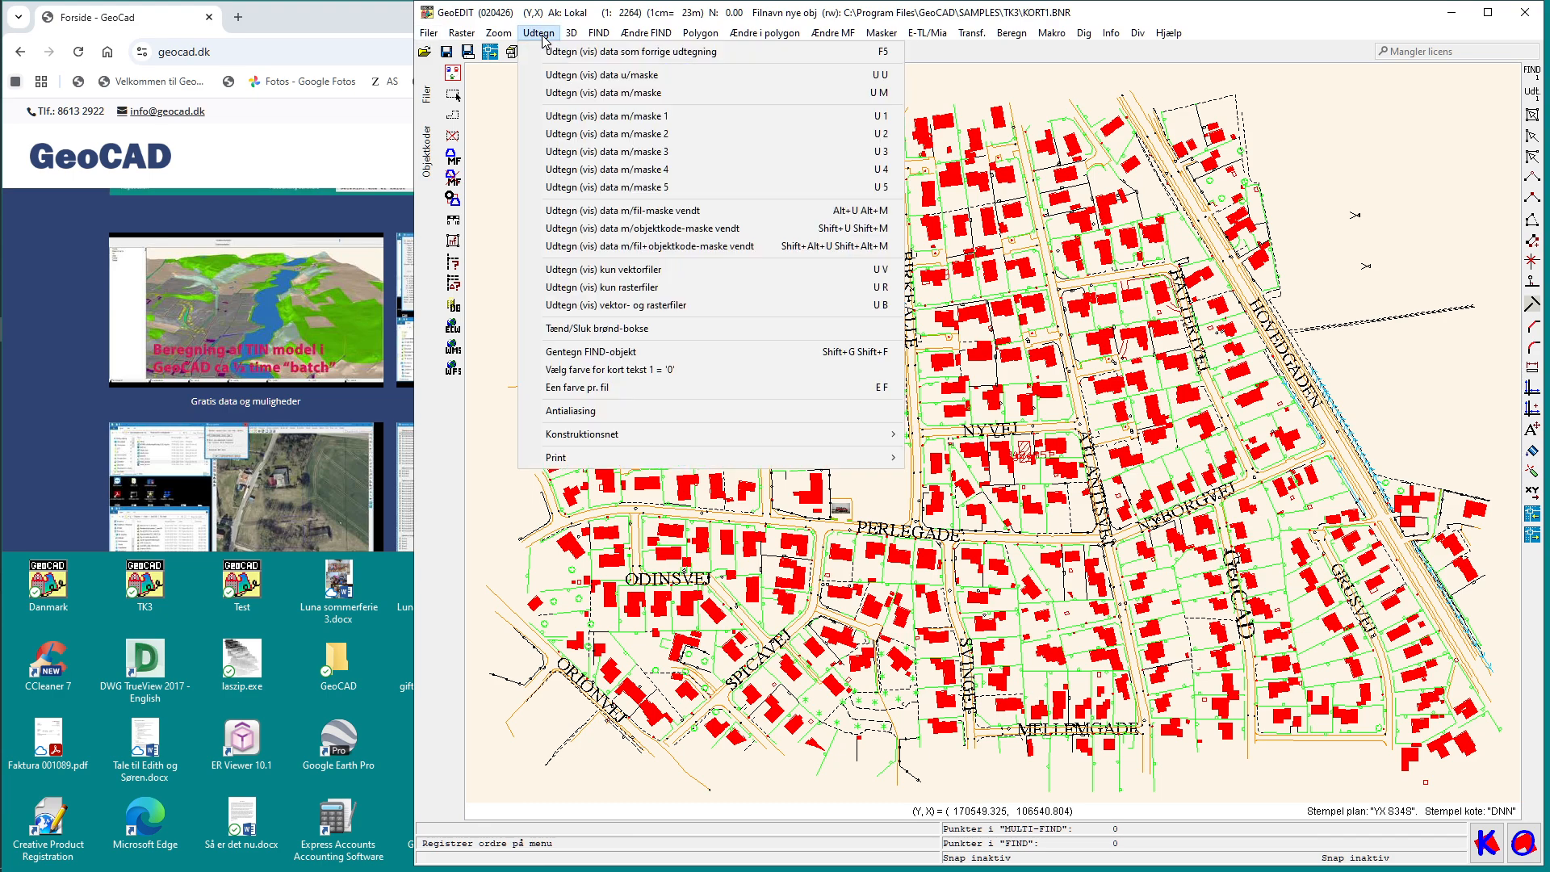
mouse_move(797, 464)
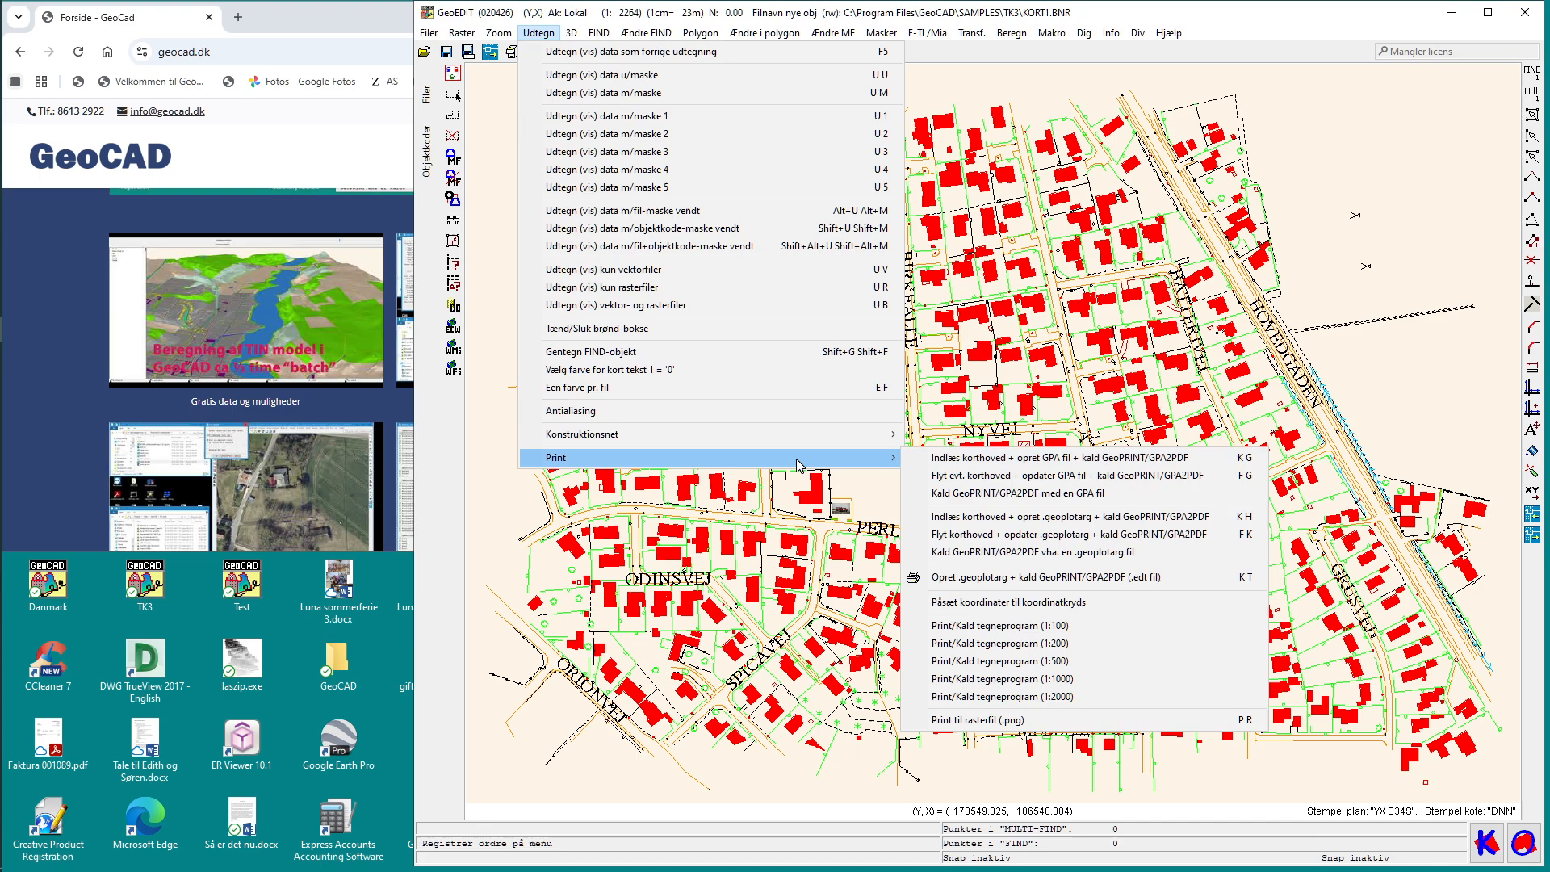
click(984, 494)
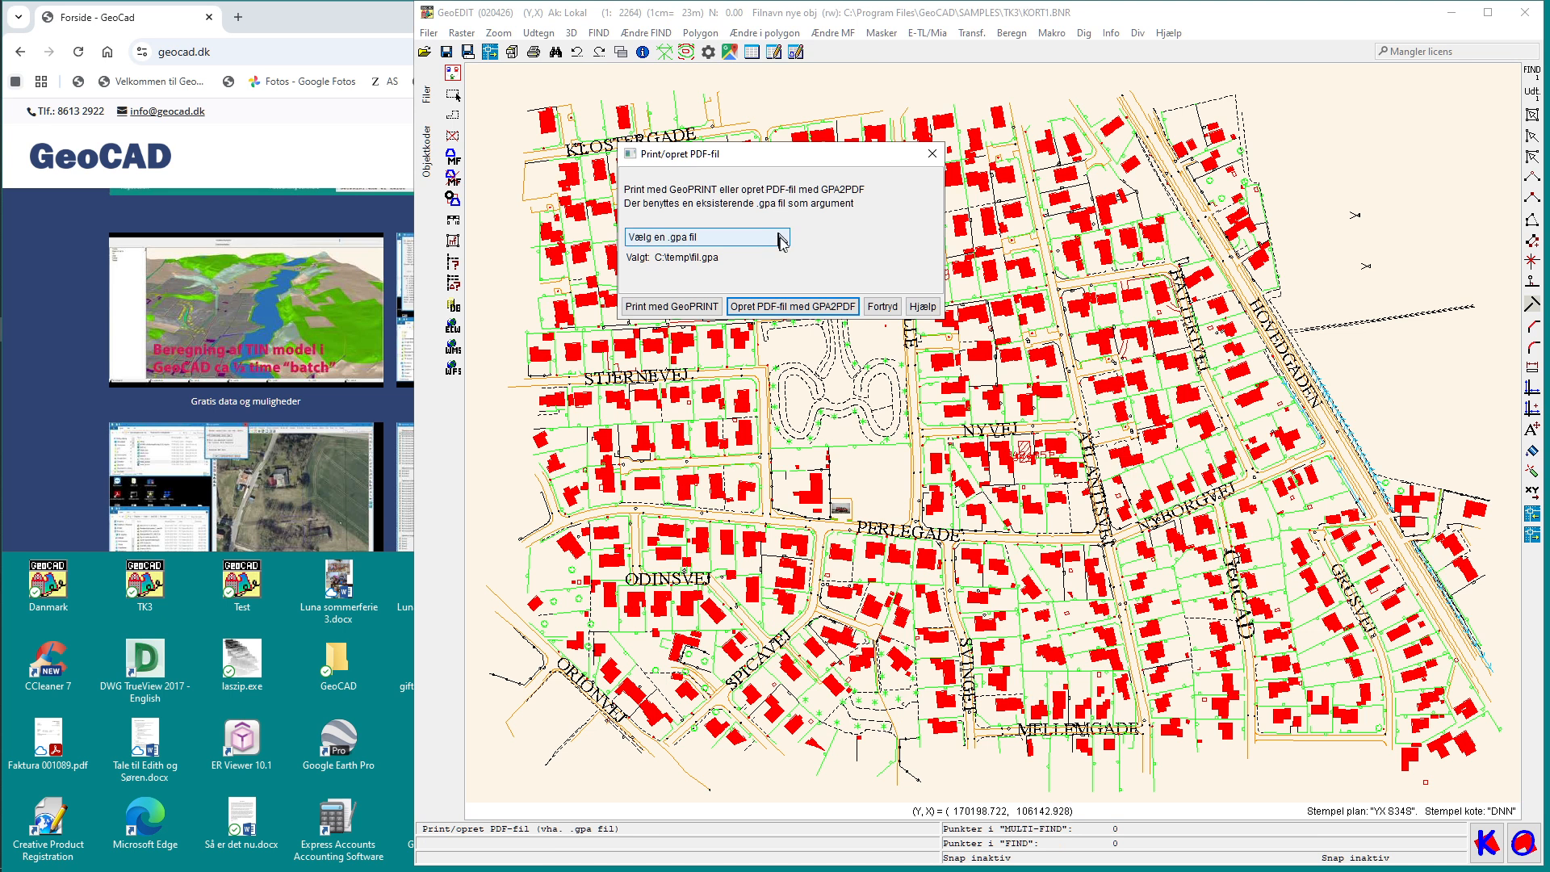
click(827, 314)
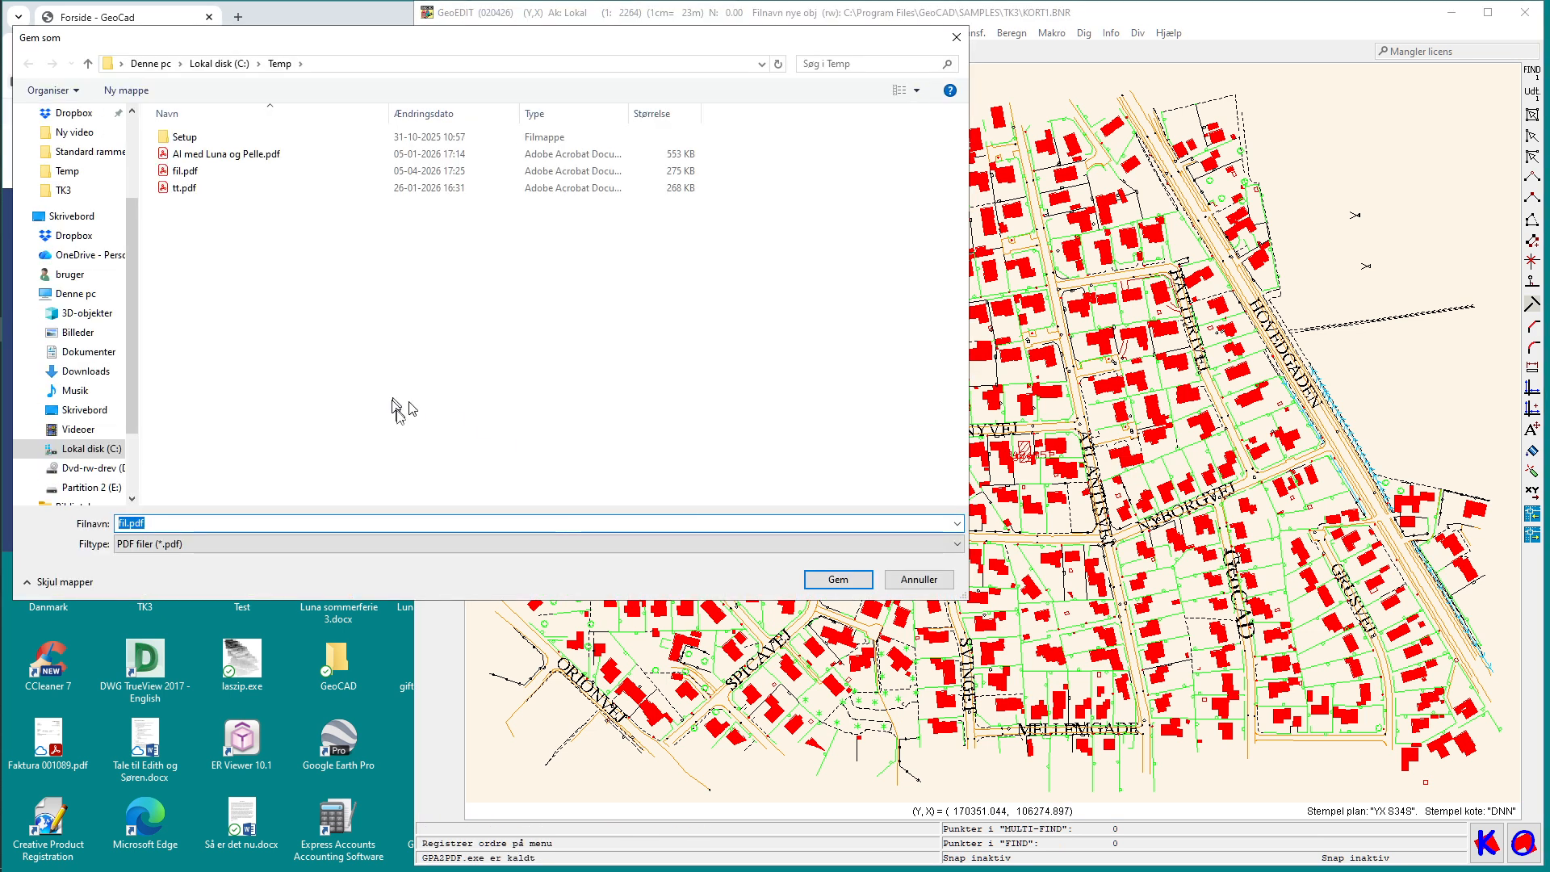
click(839, 582)
click(816, 446)
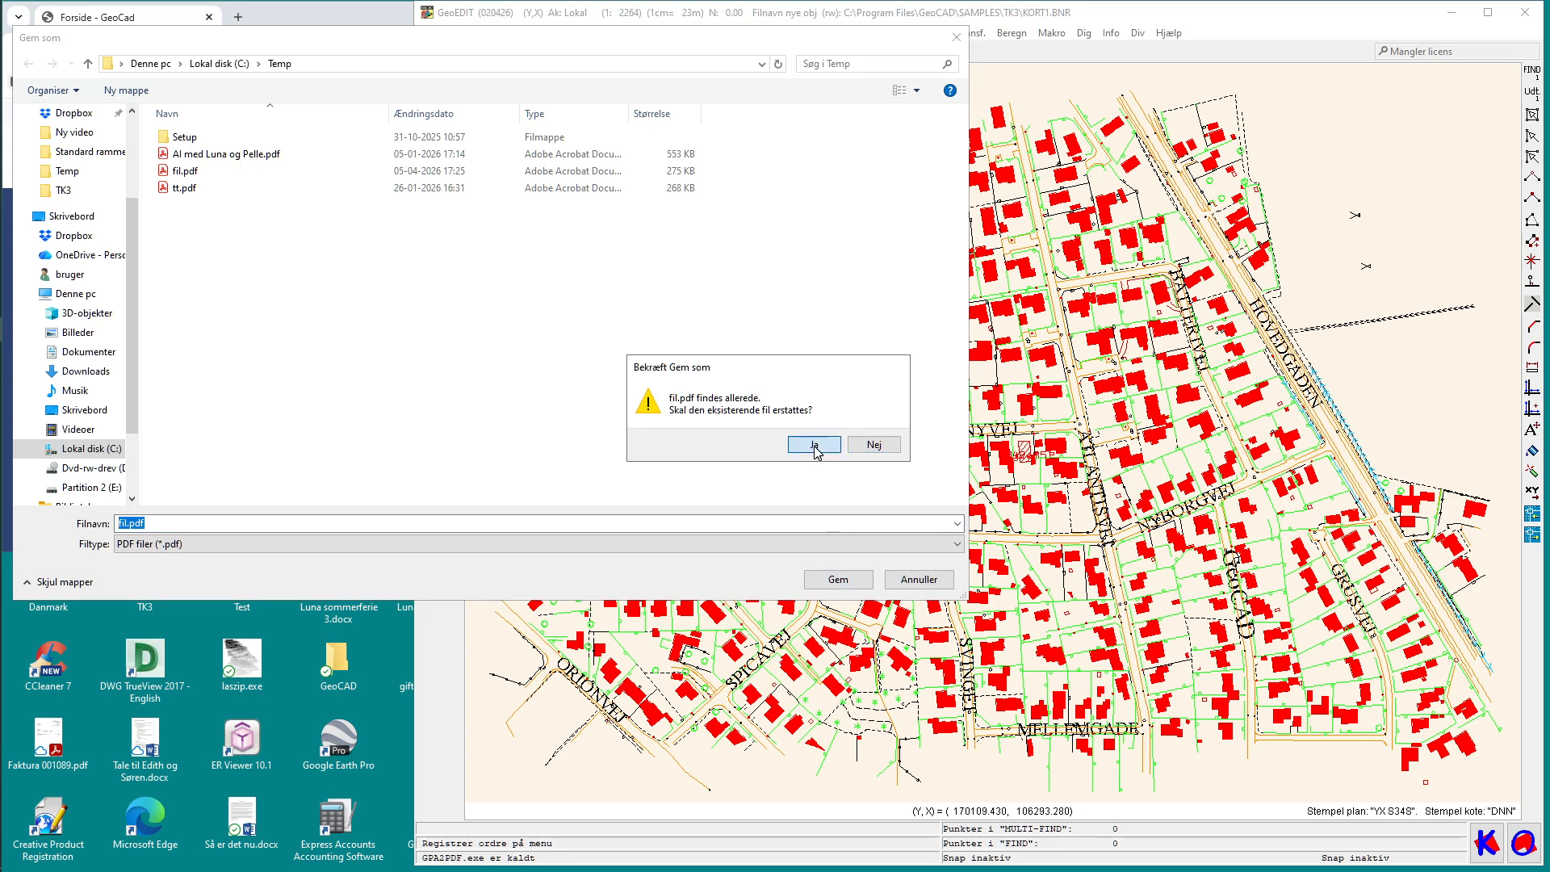
click(771, 505)
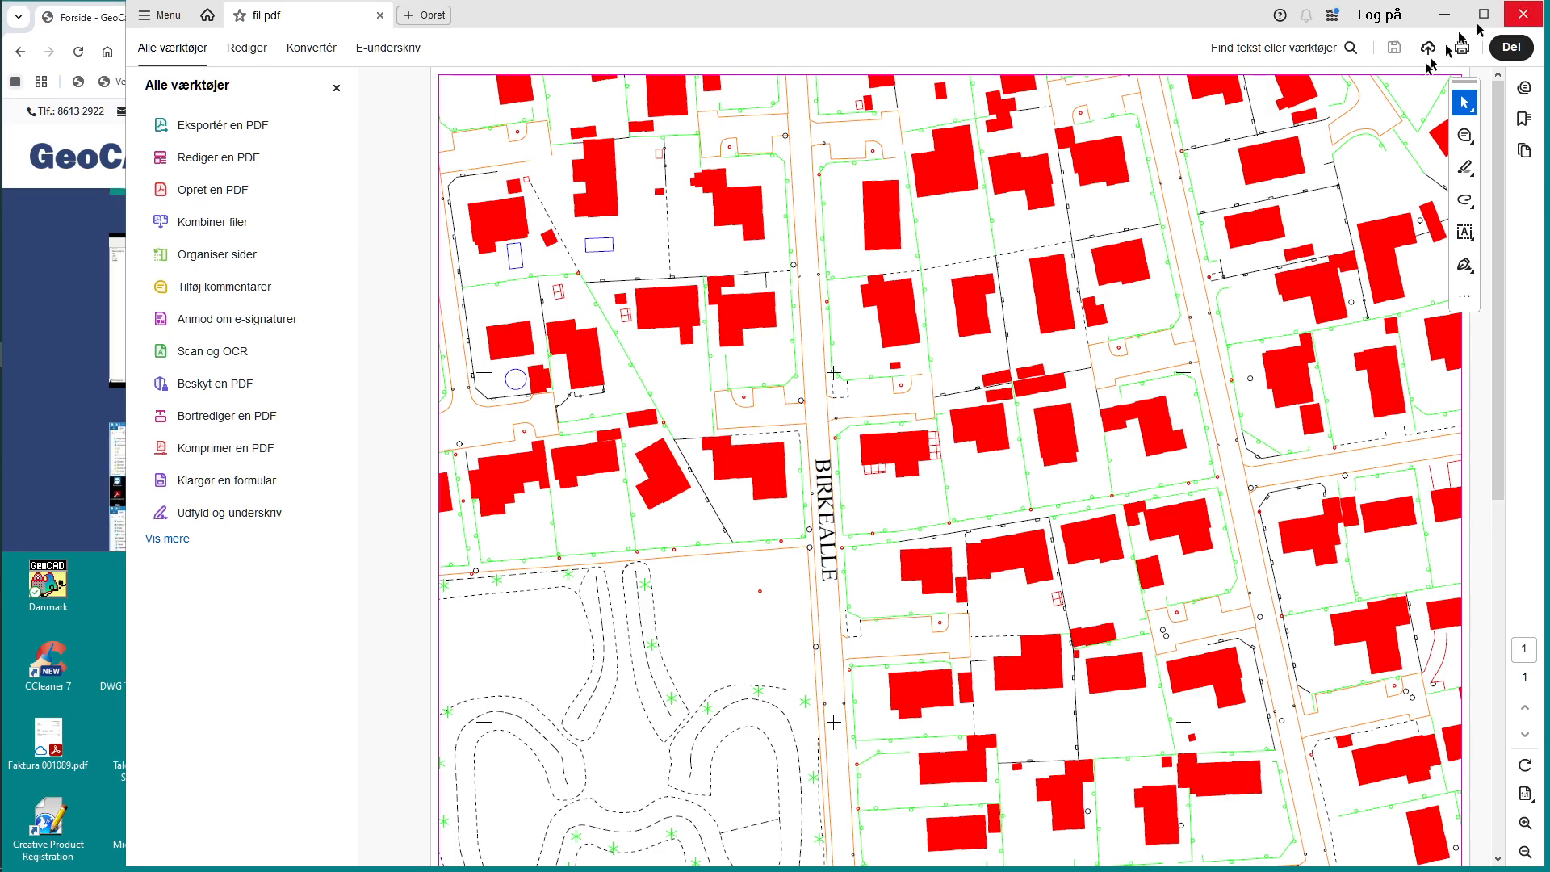
click(1519, 21)
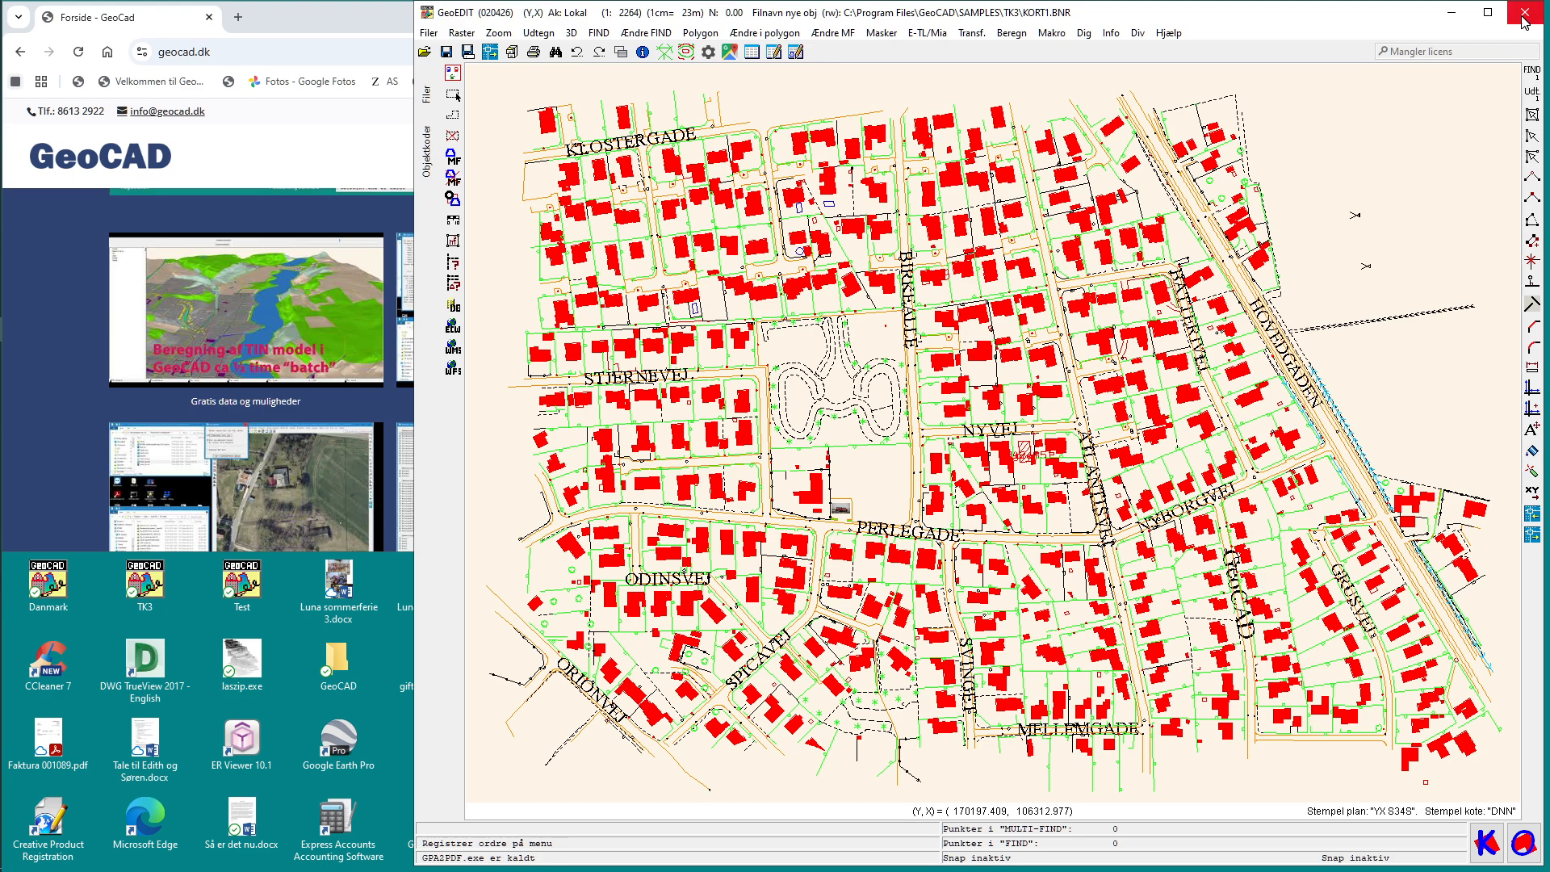
Call GeoPRINT with the existing C:\temp\fil.gpa and choose Microsoft Print to PDF as the printer for the print preview
right_click(922, 320)
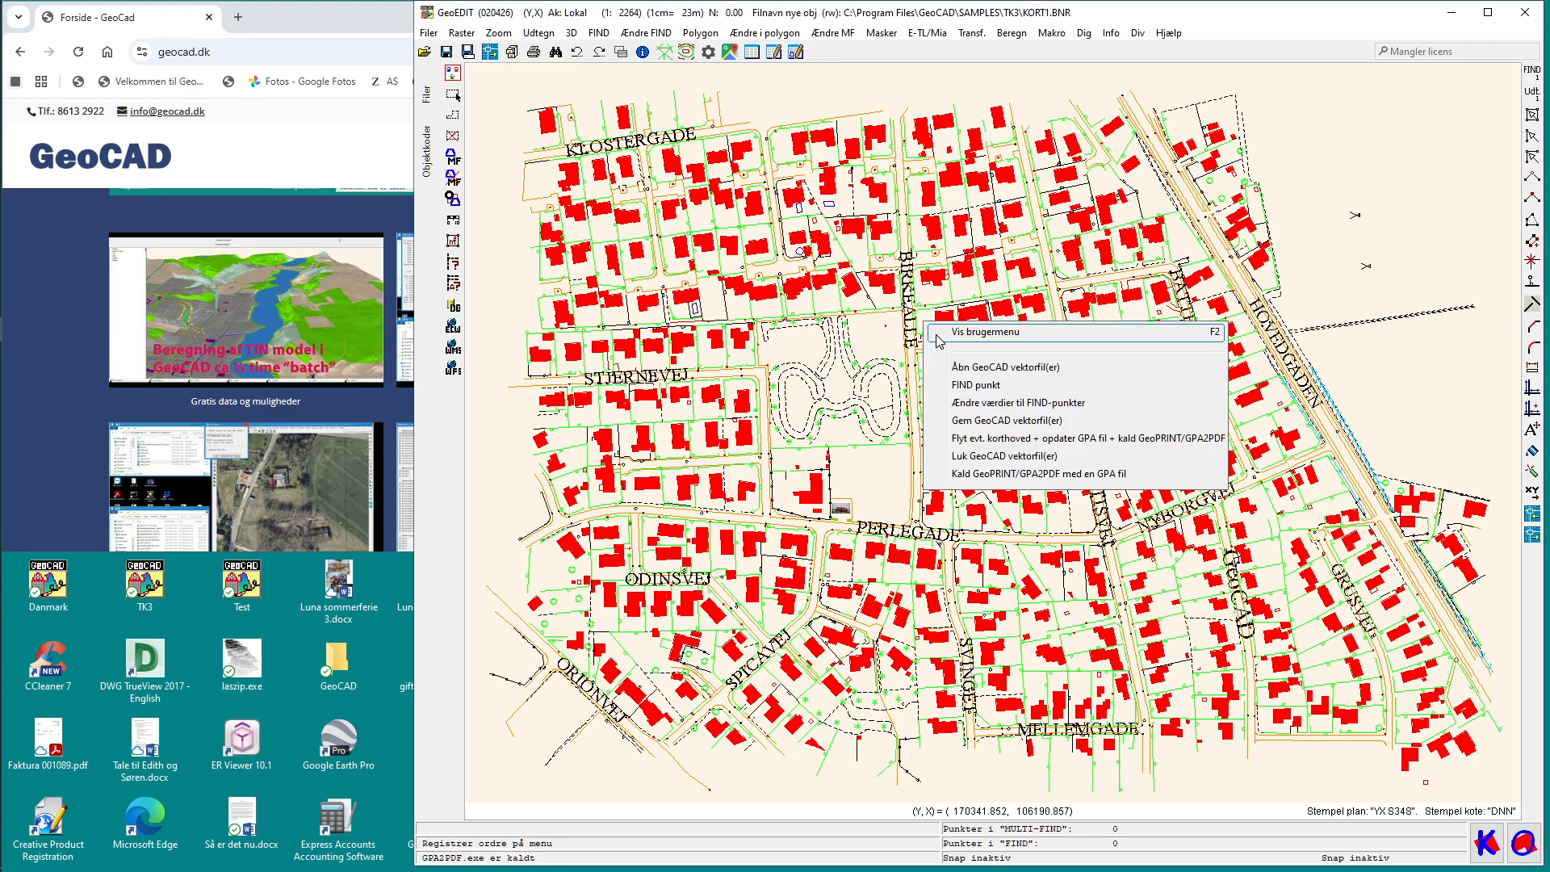
click(1021, 476)
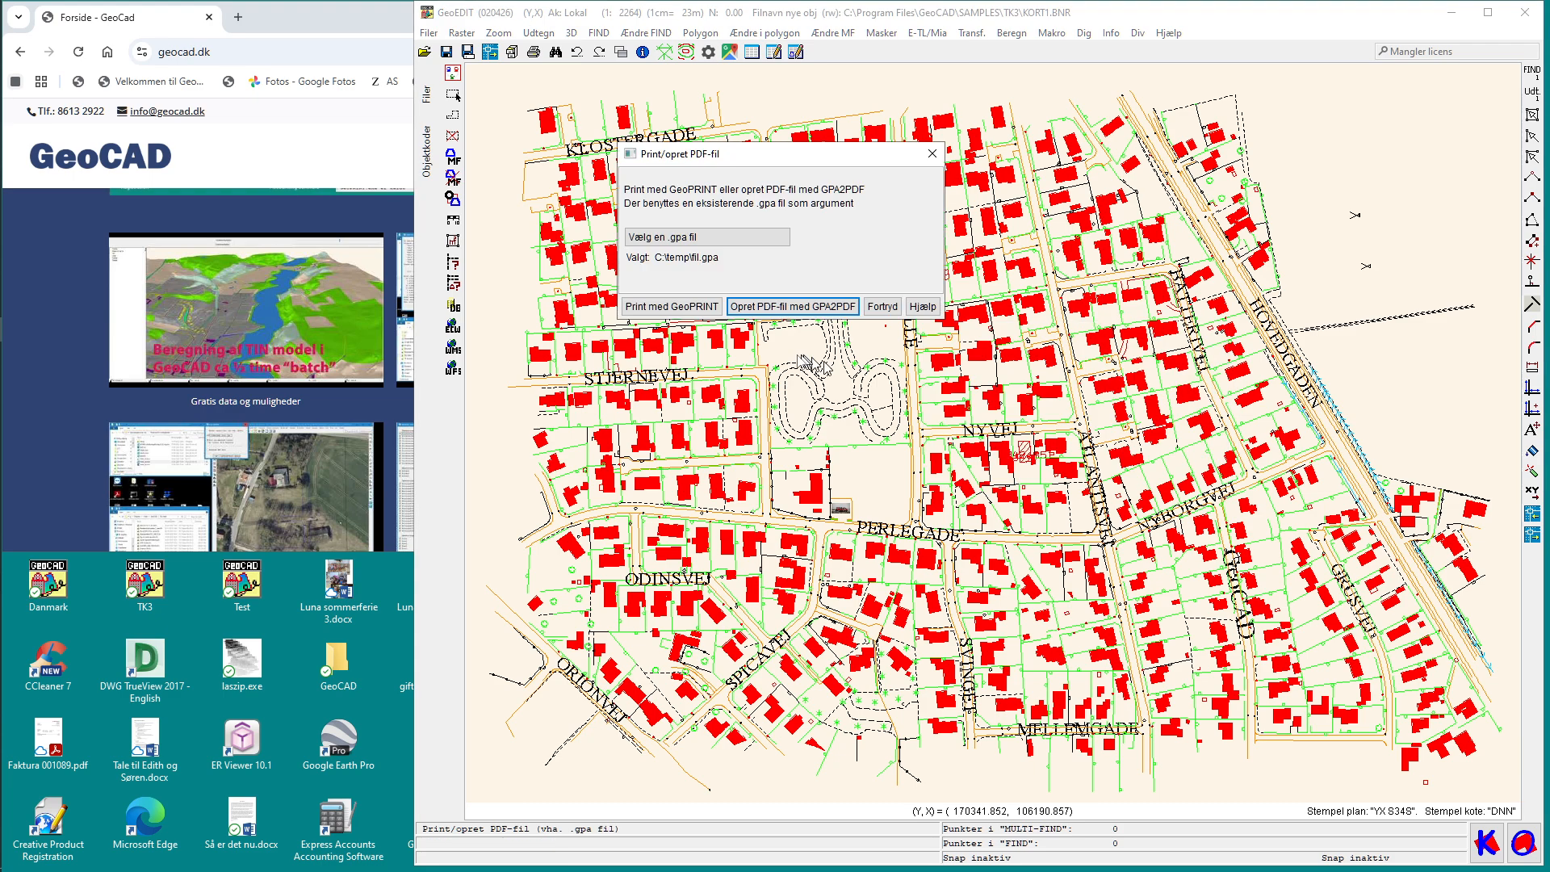
click(671, 307)
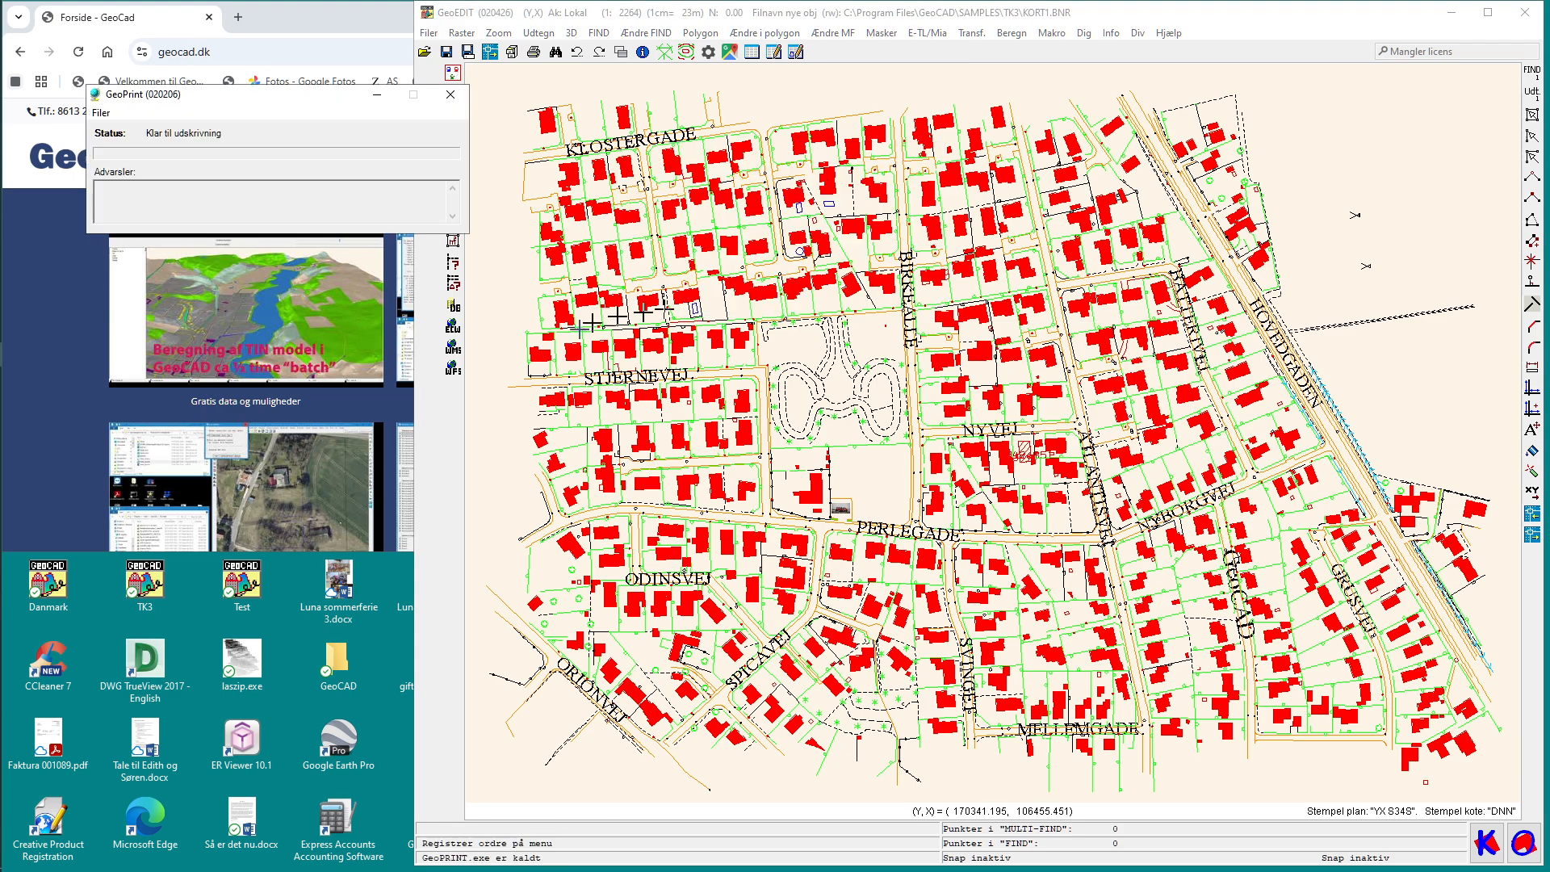
click(99, 113)
click(138, 195)
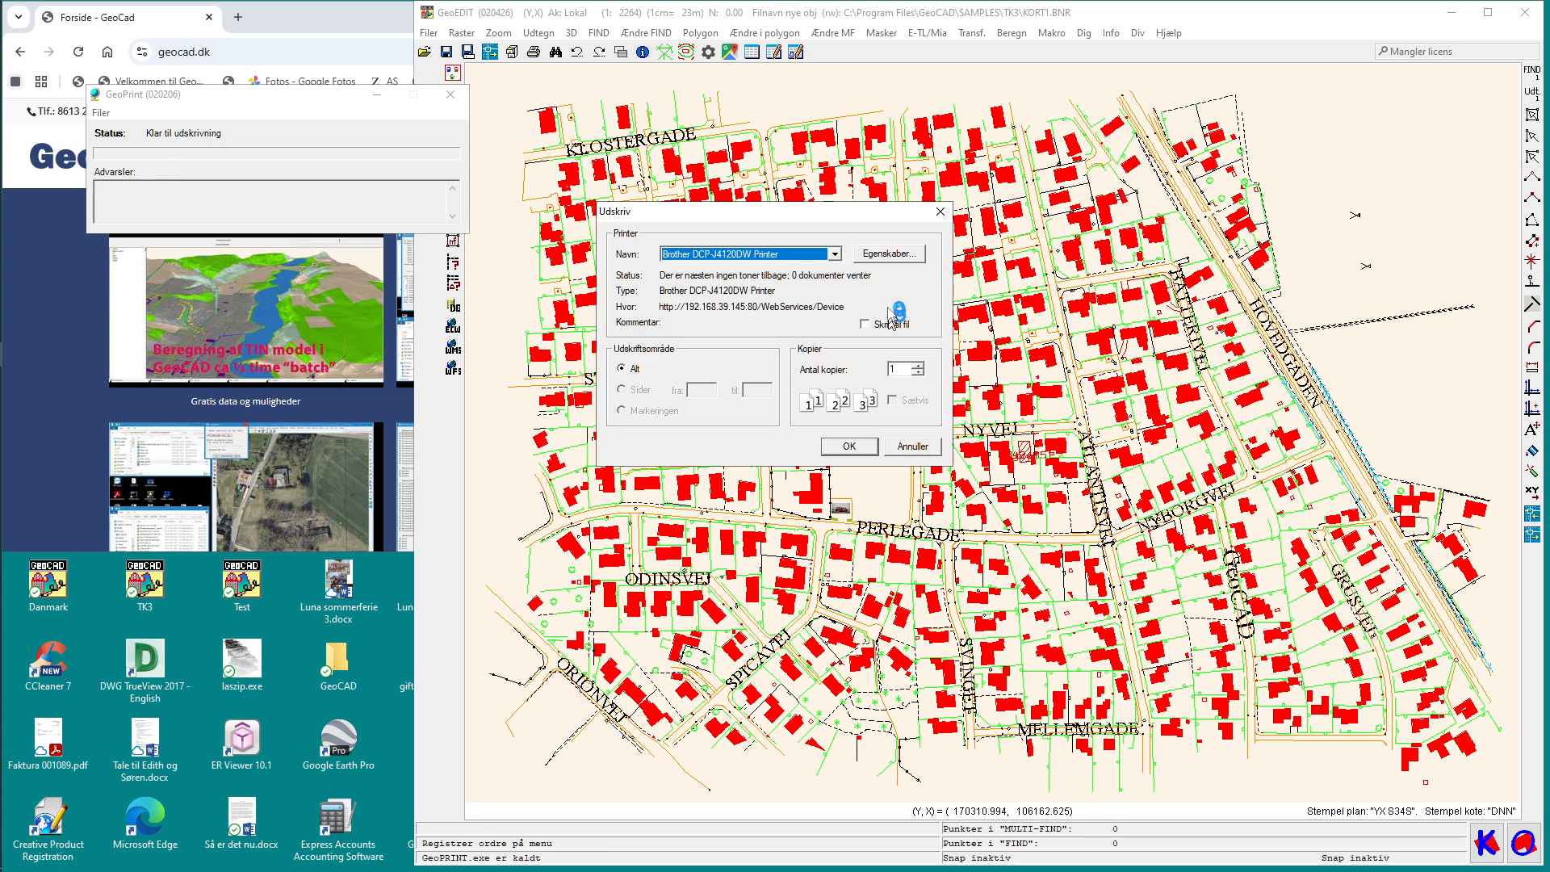
click(835, 254)
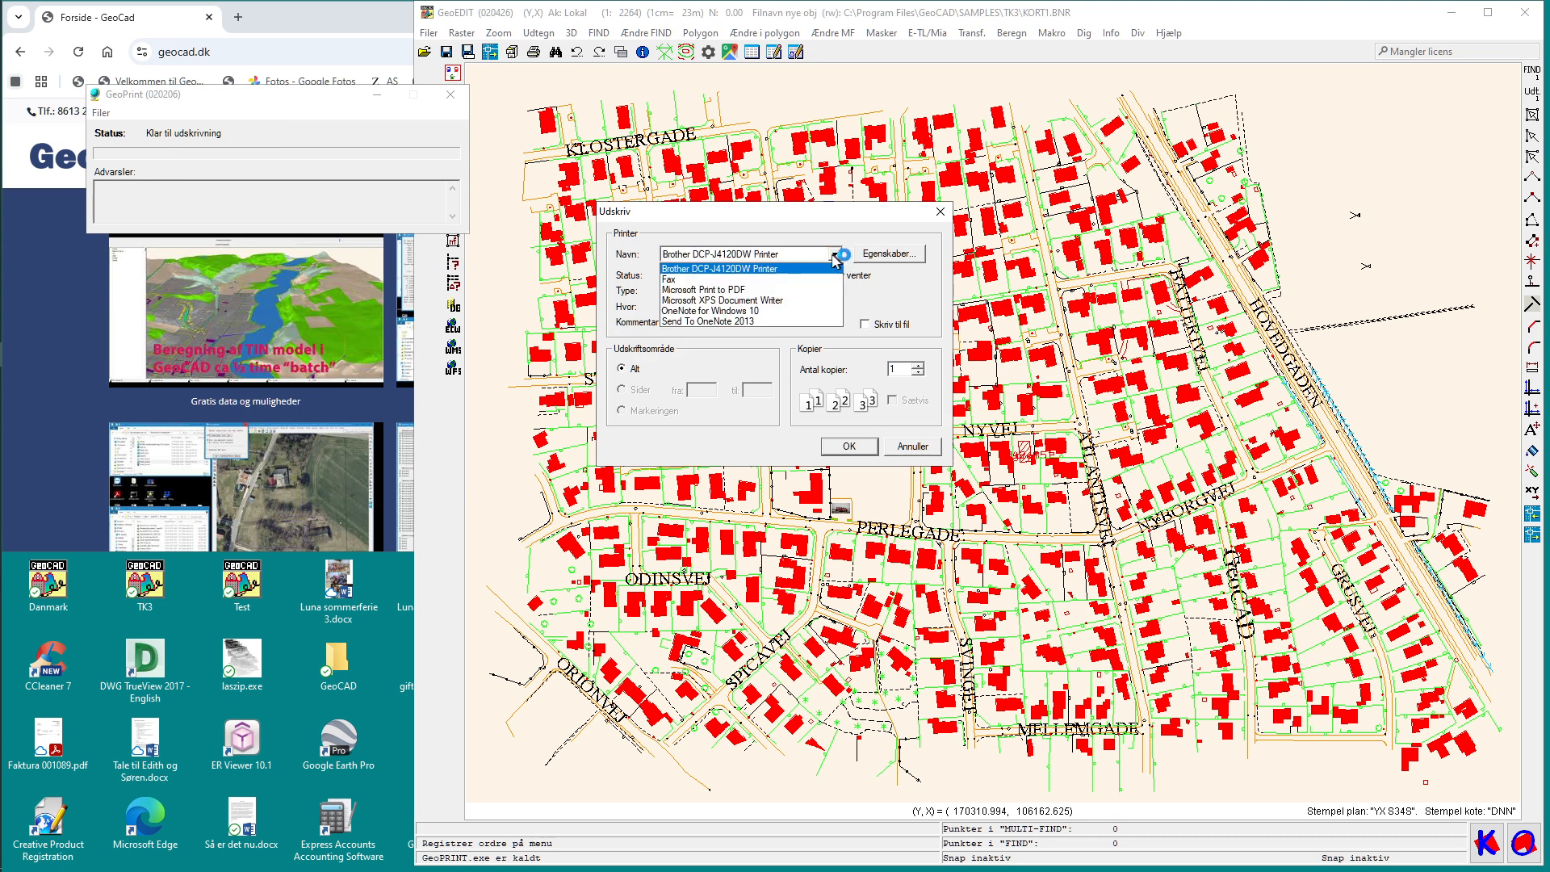
click(810, 291)
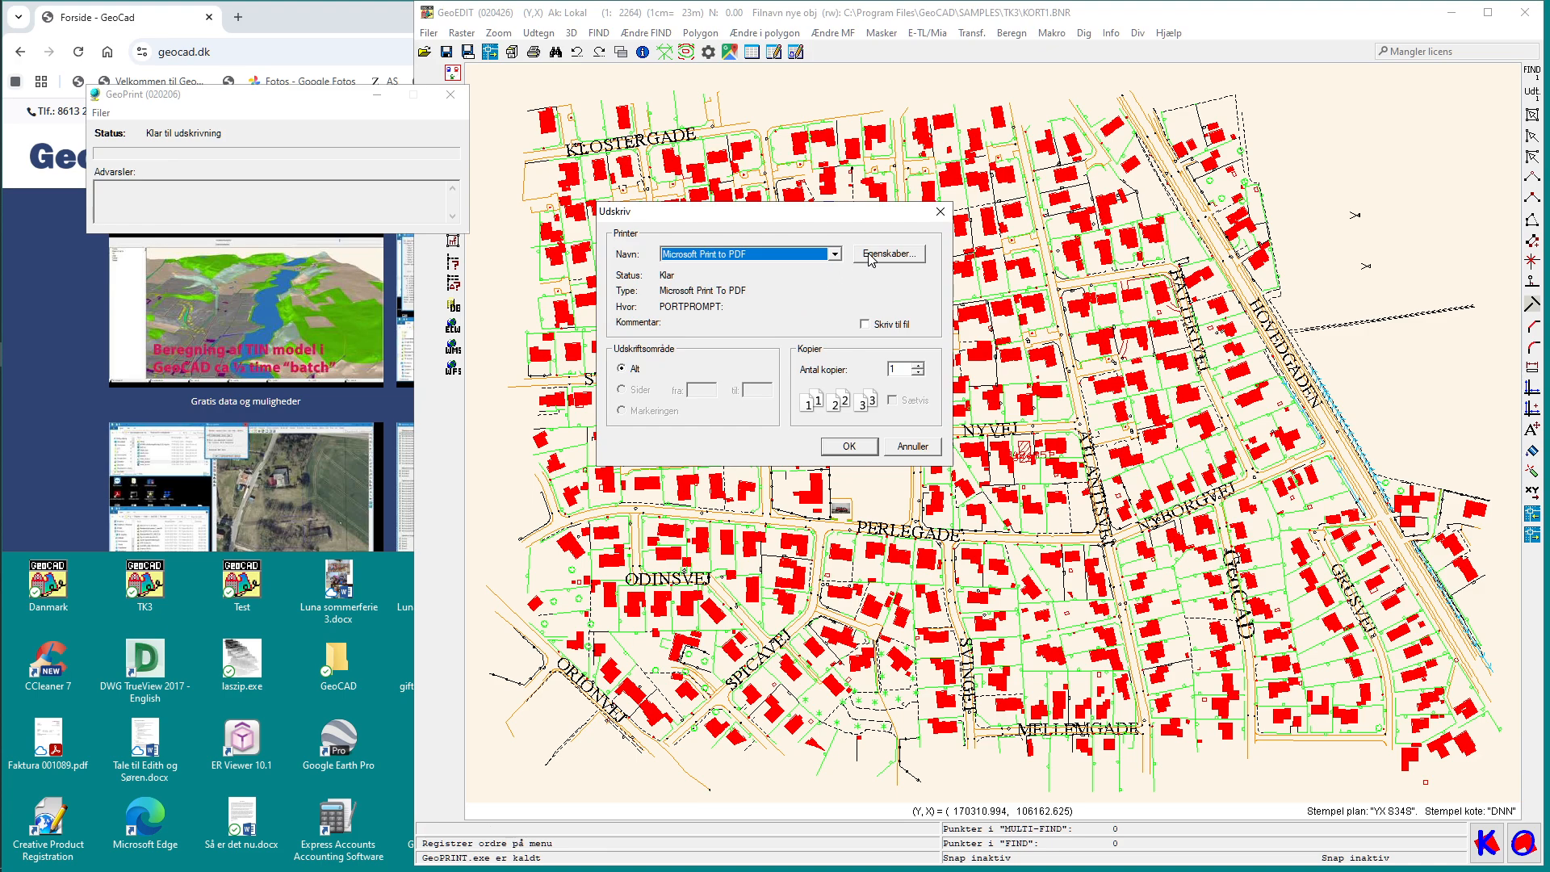
Check the Microsoft Print to PDF paper properties and confirm A4 size with portrait (Stående) orientation
click(871, 257)
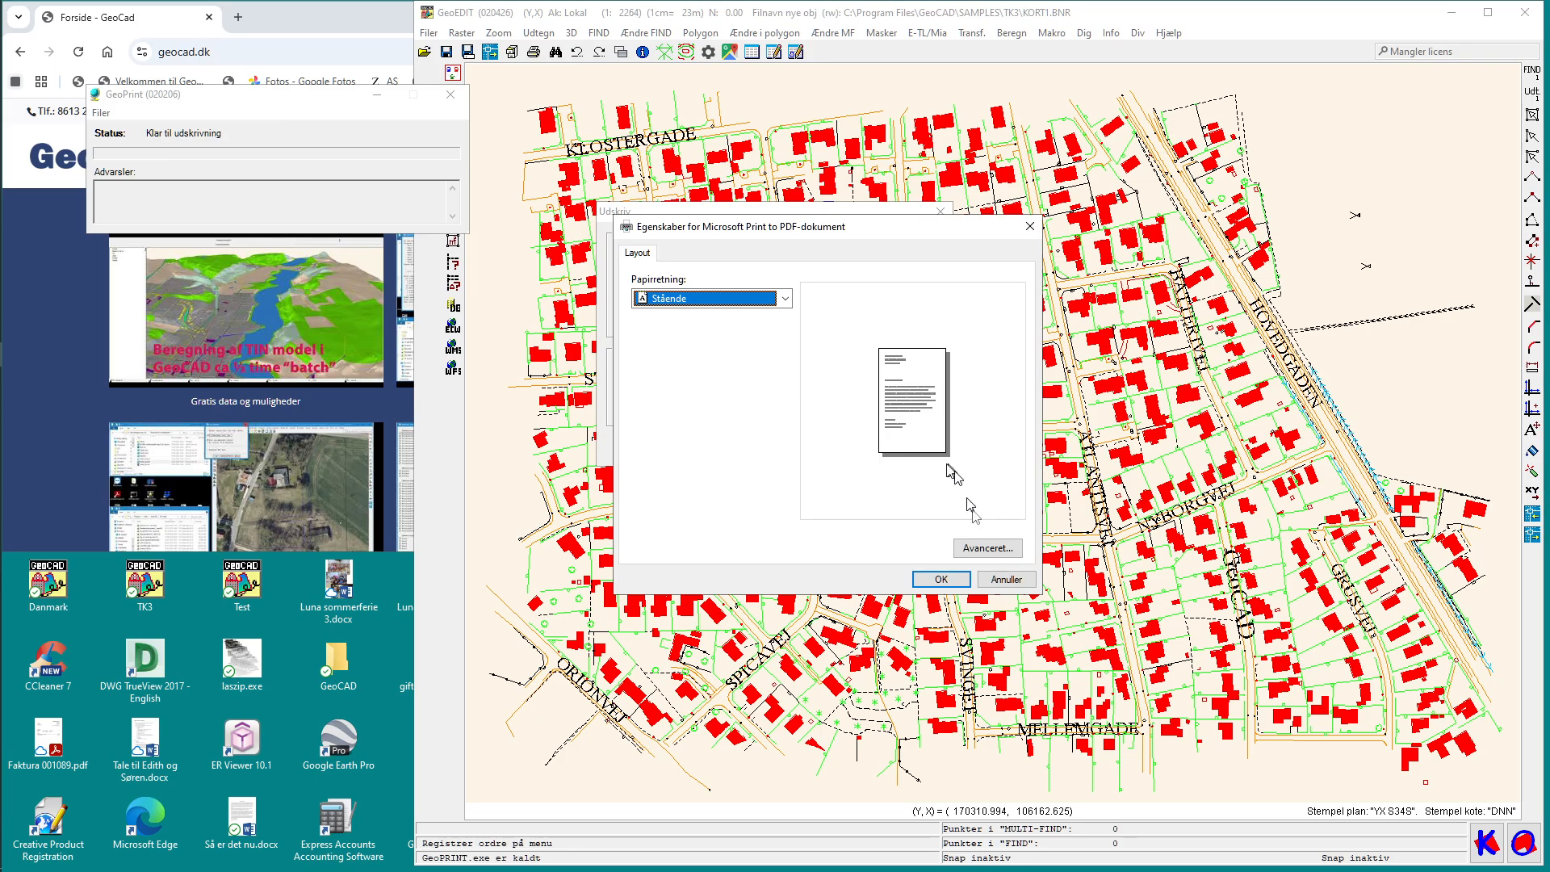
click(986, 549)
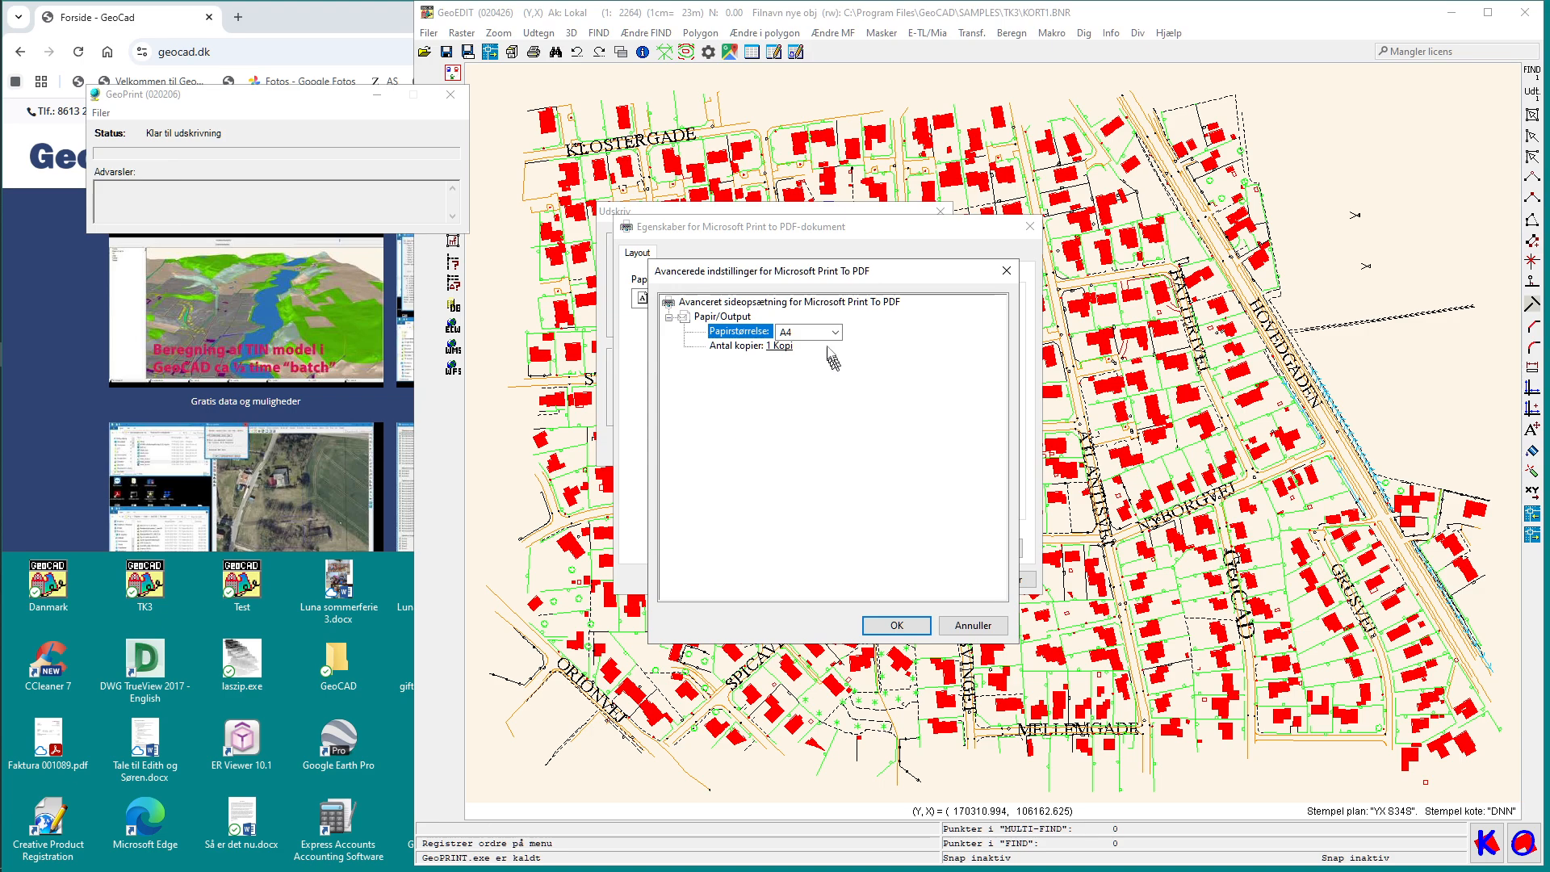
click(837, 334)
click(825, 347)
click(903, 625)
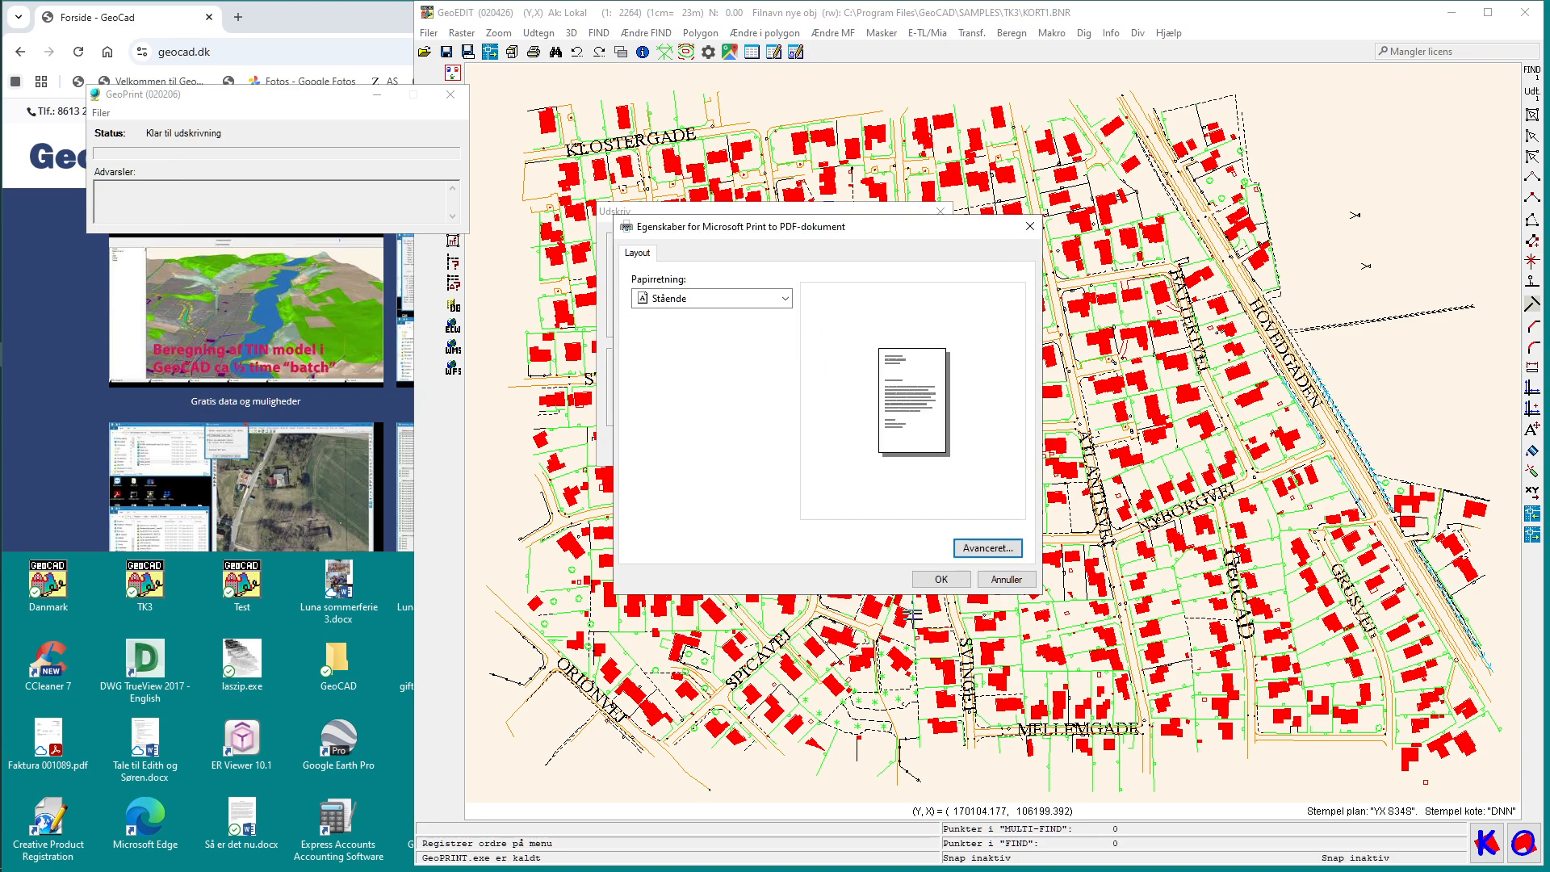
click(951, 579)
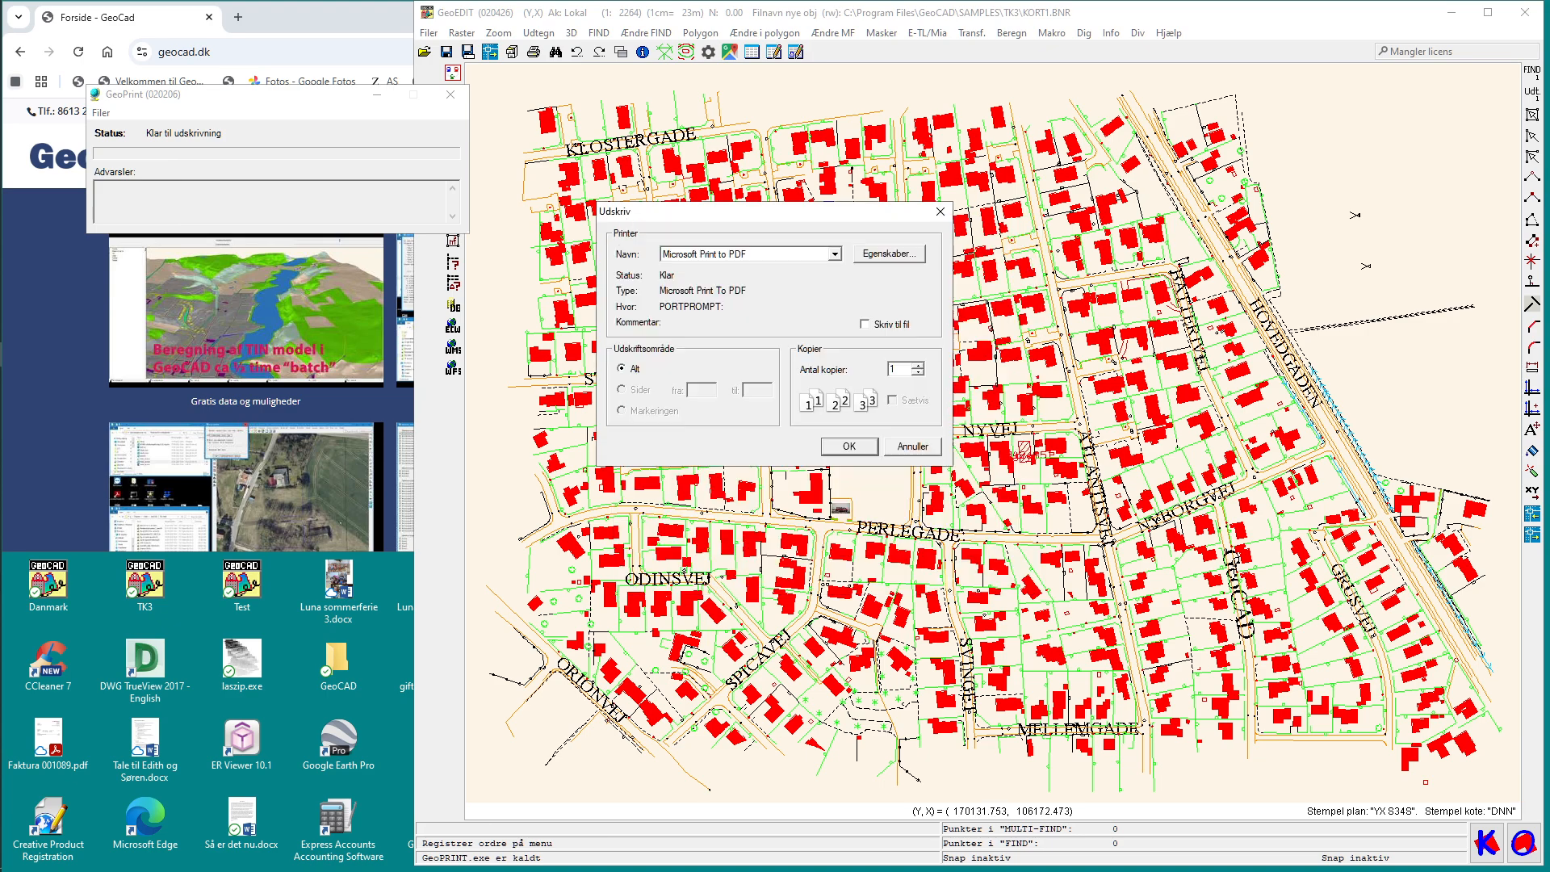
Show the GeoPRINT print preview of the map with its header, then close the preview and GeoPRINT
click(838, 450)
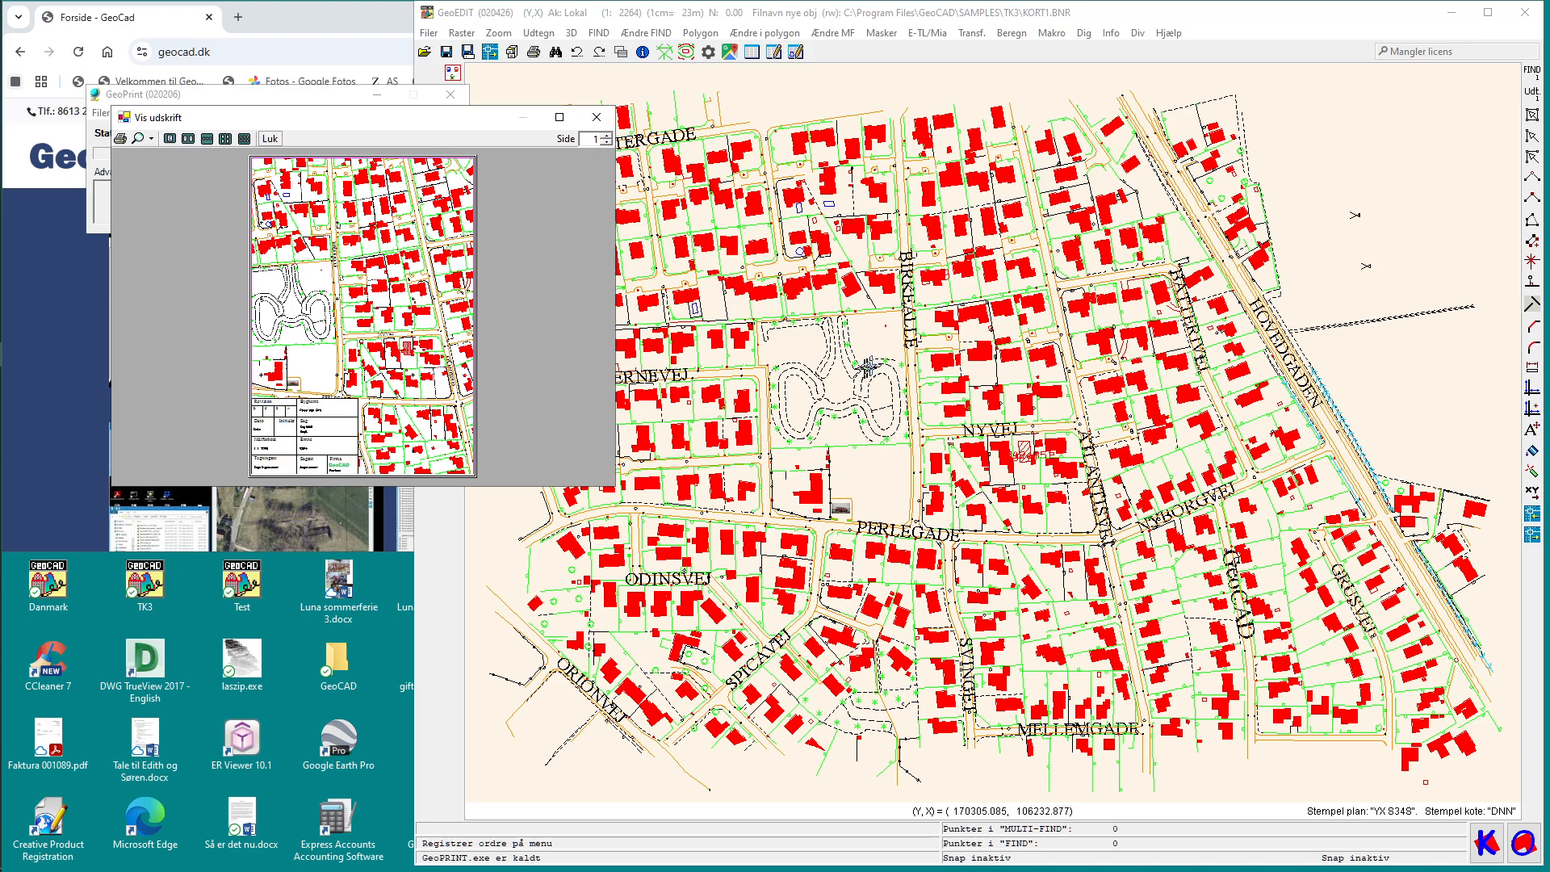
click(597, 119)
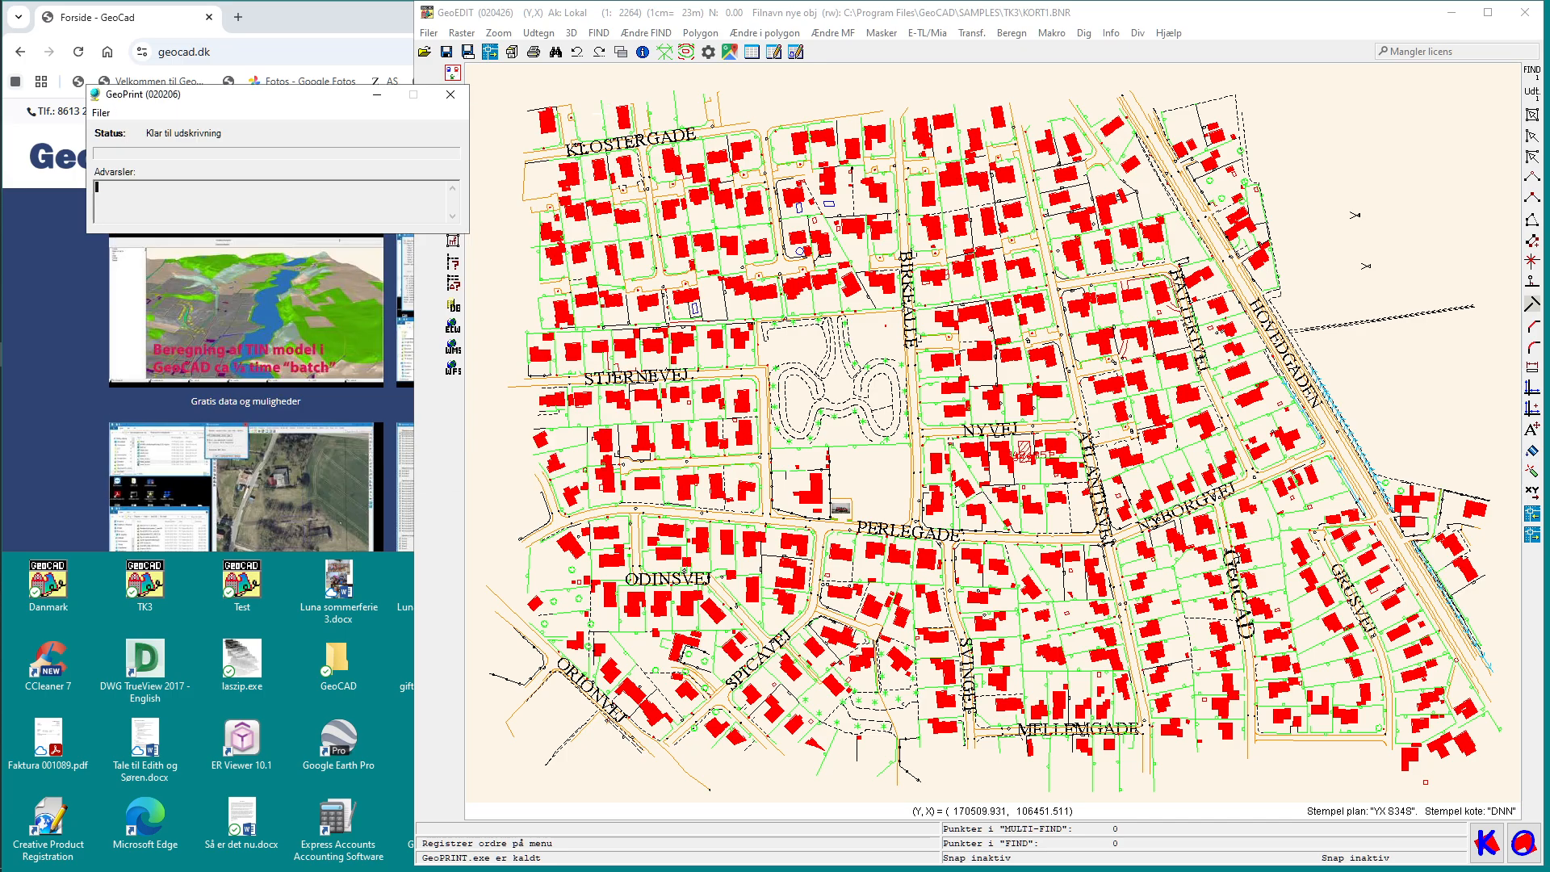
click(449, 96)
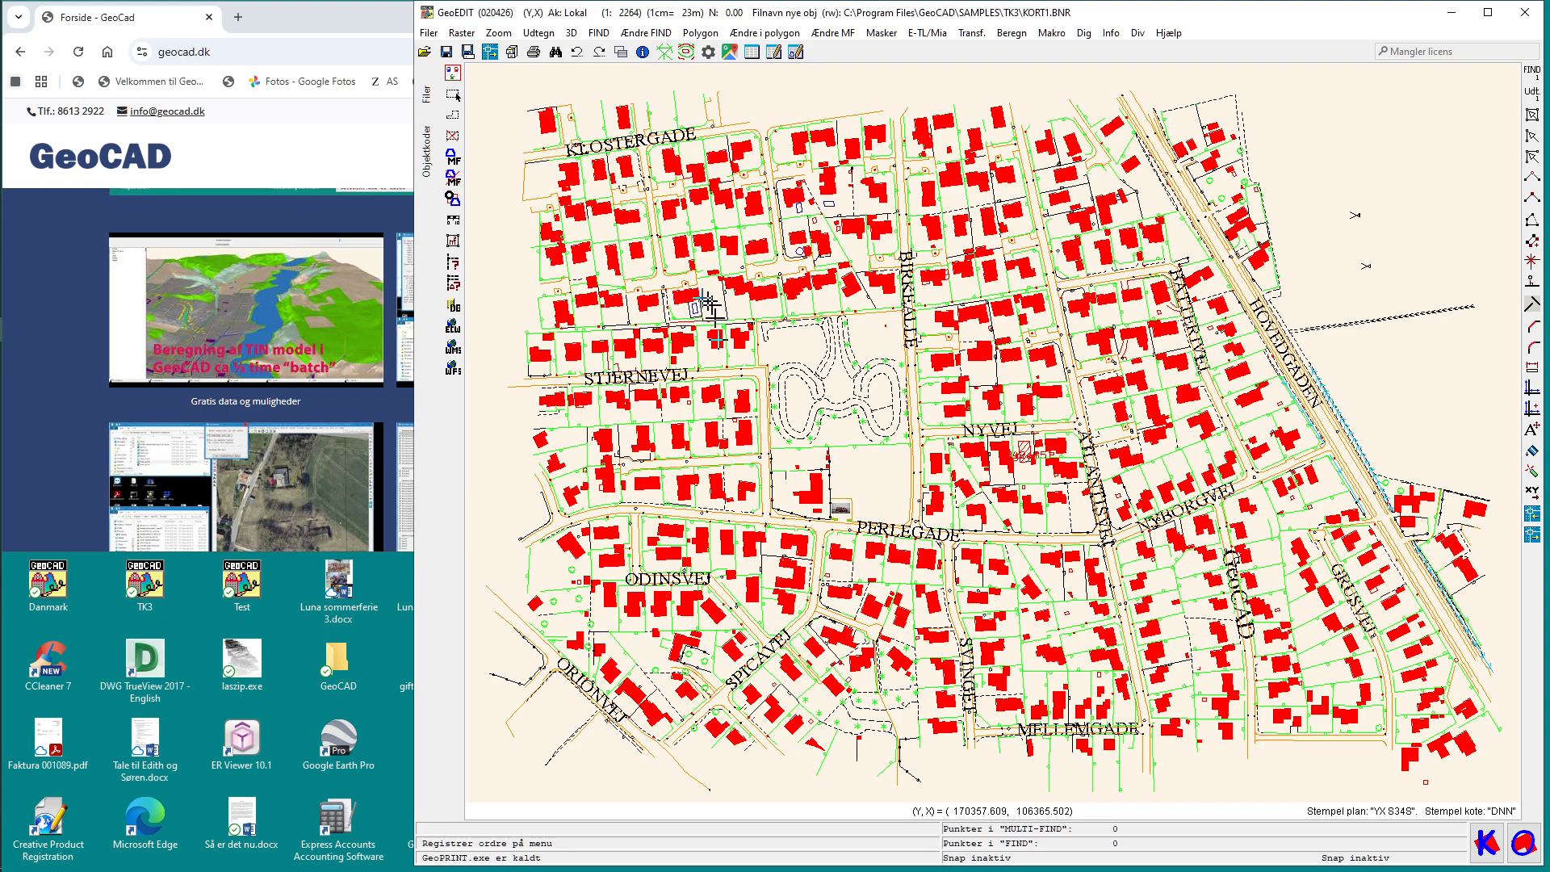
Start loading a map header with creation of a .geoplotarg file, using A4_Landscape_YX.bnr from Standard ramme as the header file
click(539, 33)
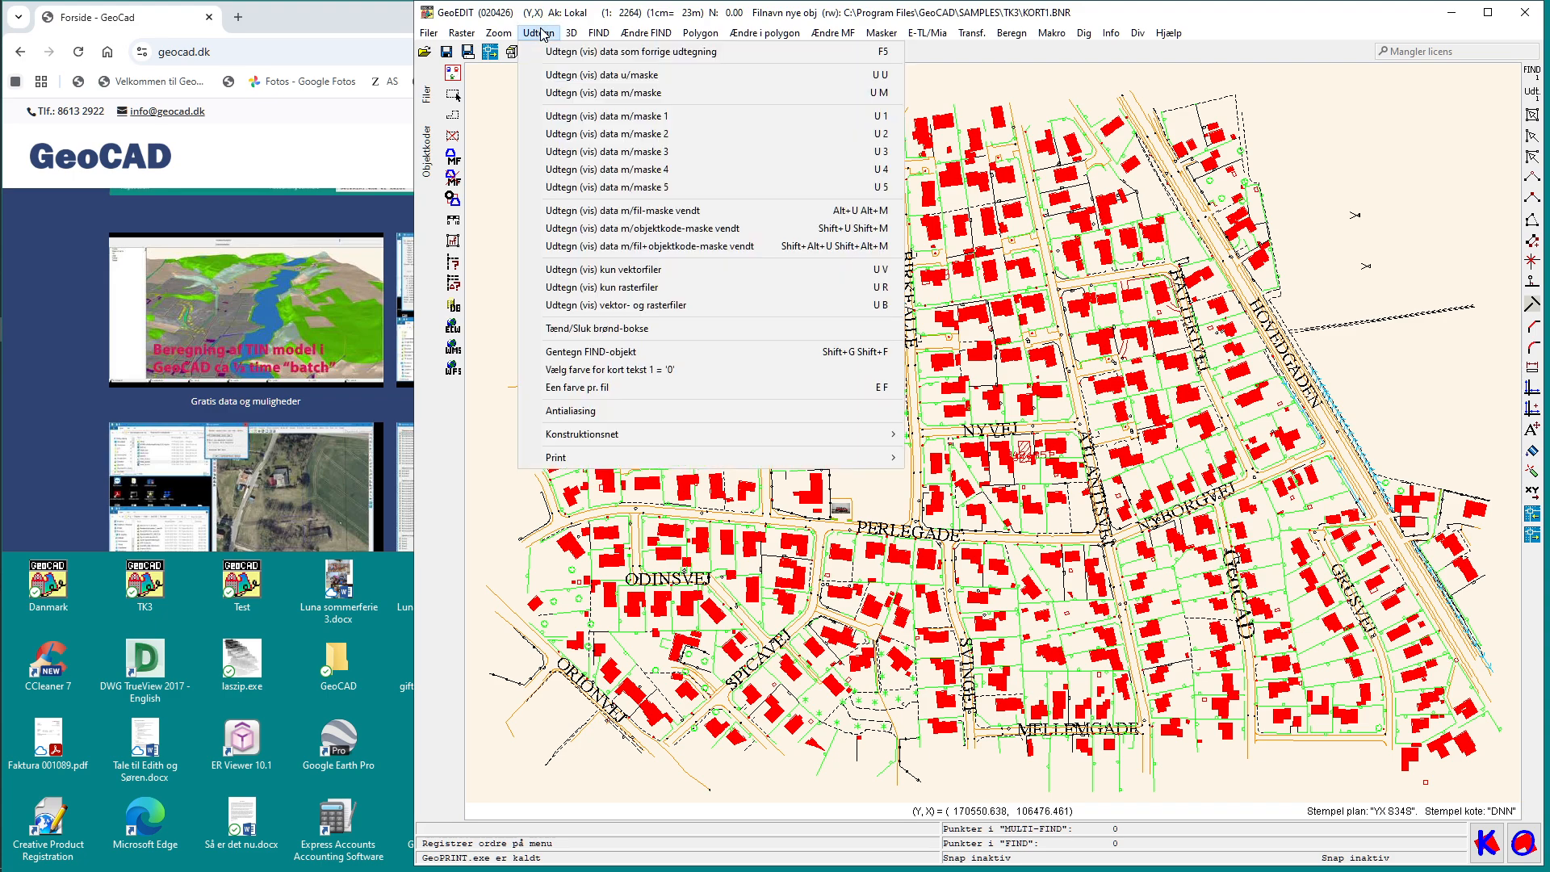
mouse_move(854, 458)
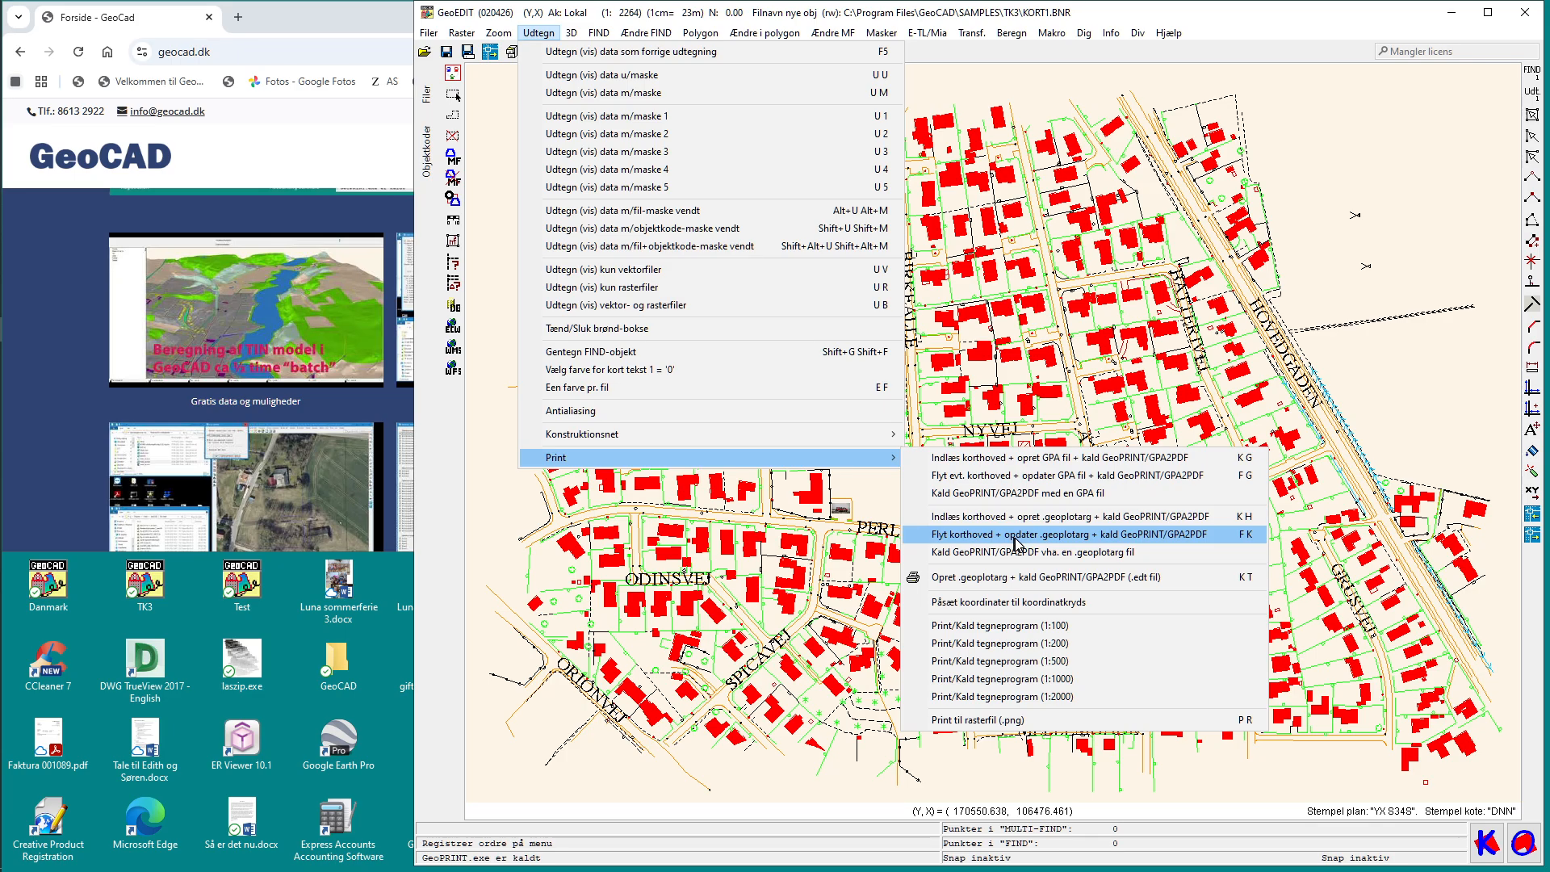
click(1065, 518)
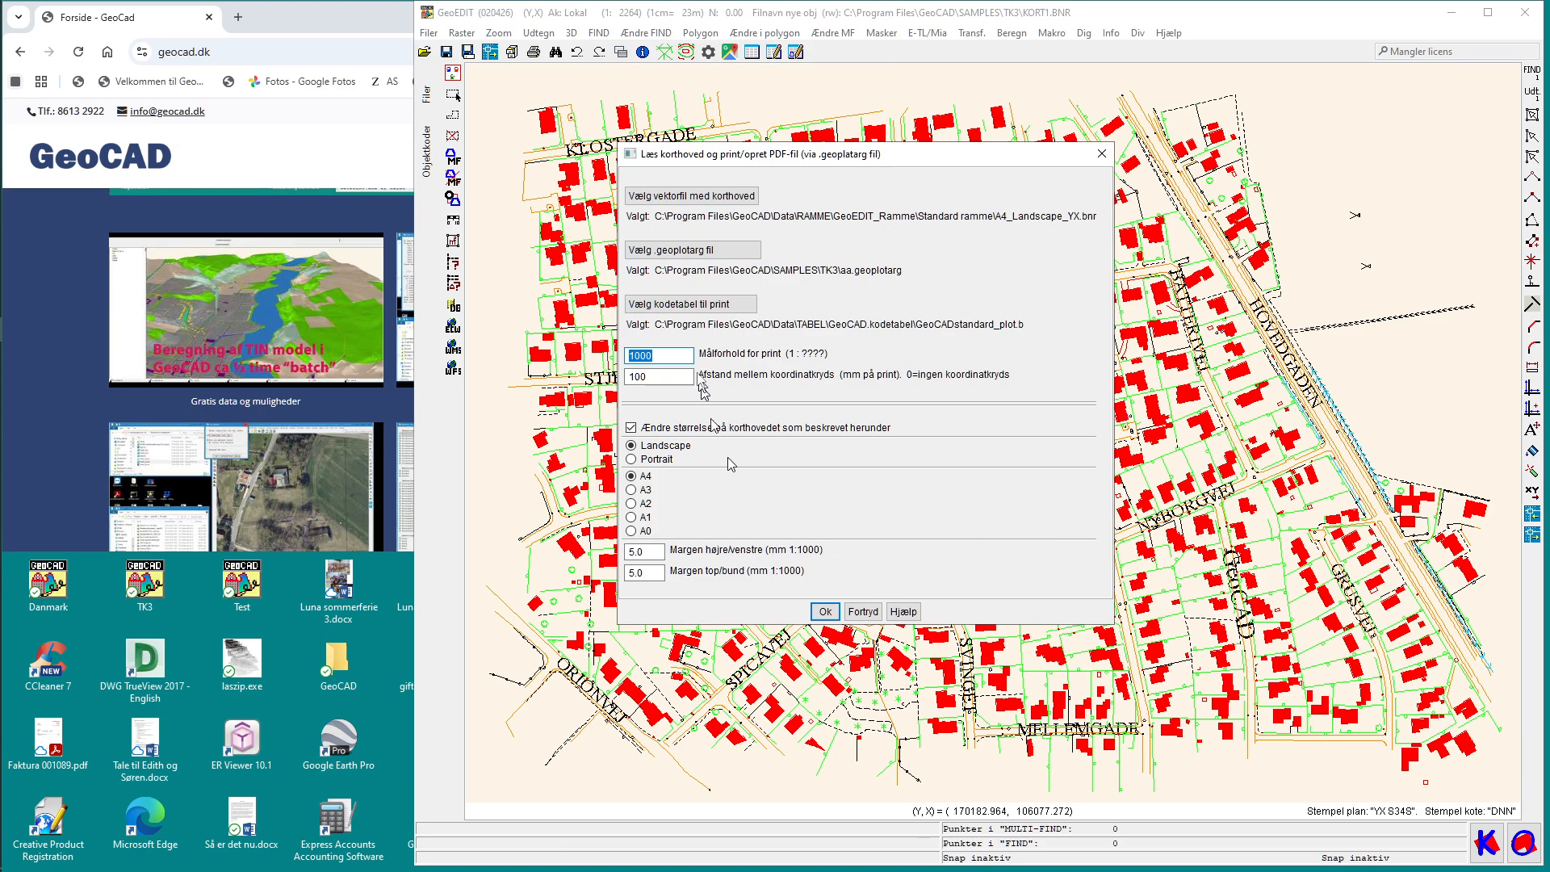
click(684, 196)
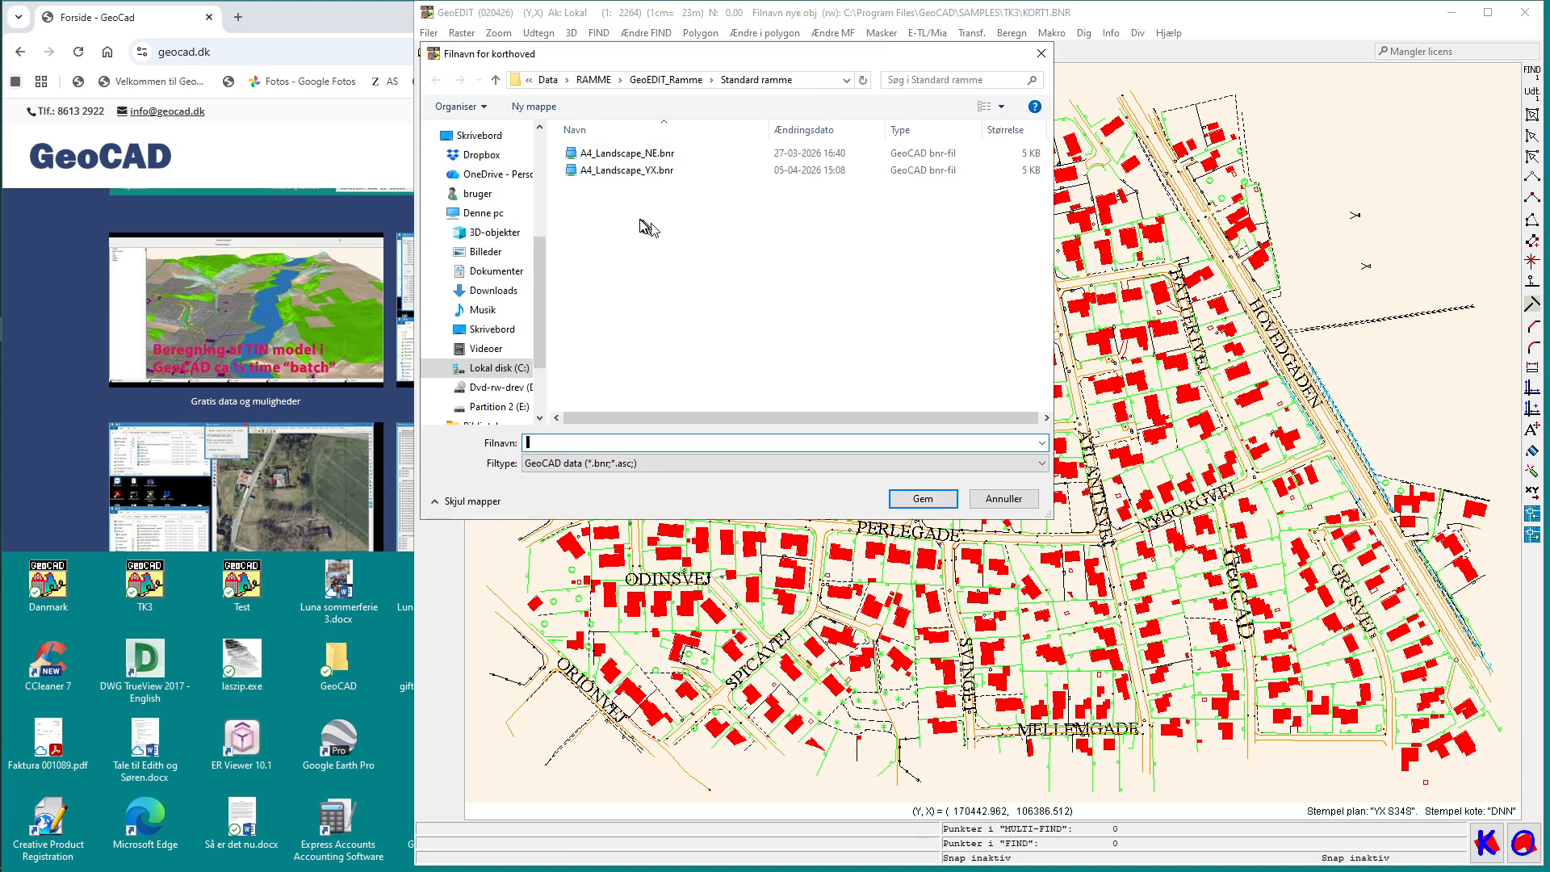
click(628, 171)
click(923, 499)
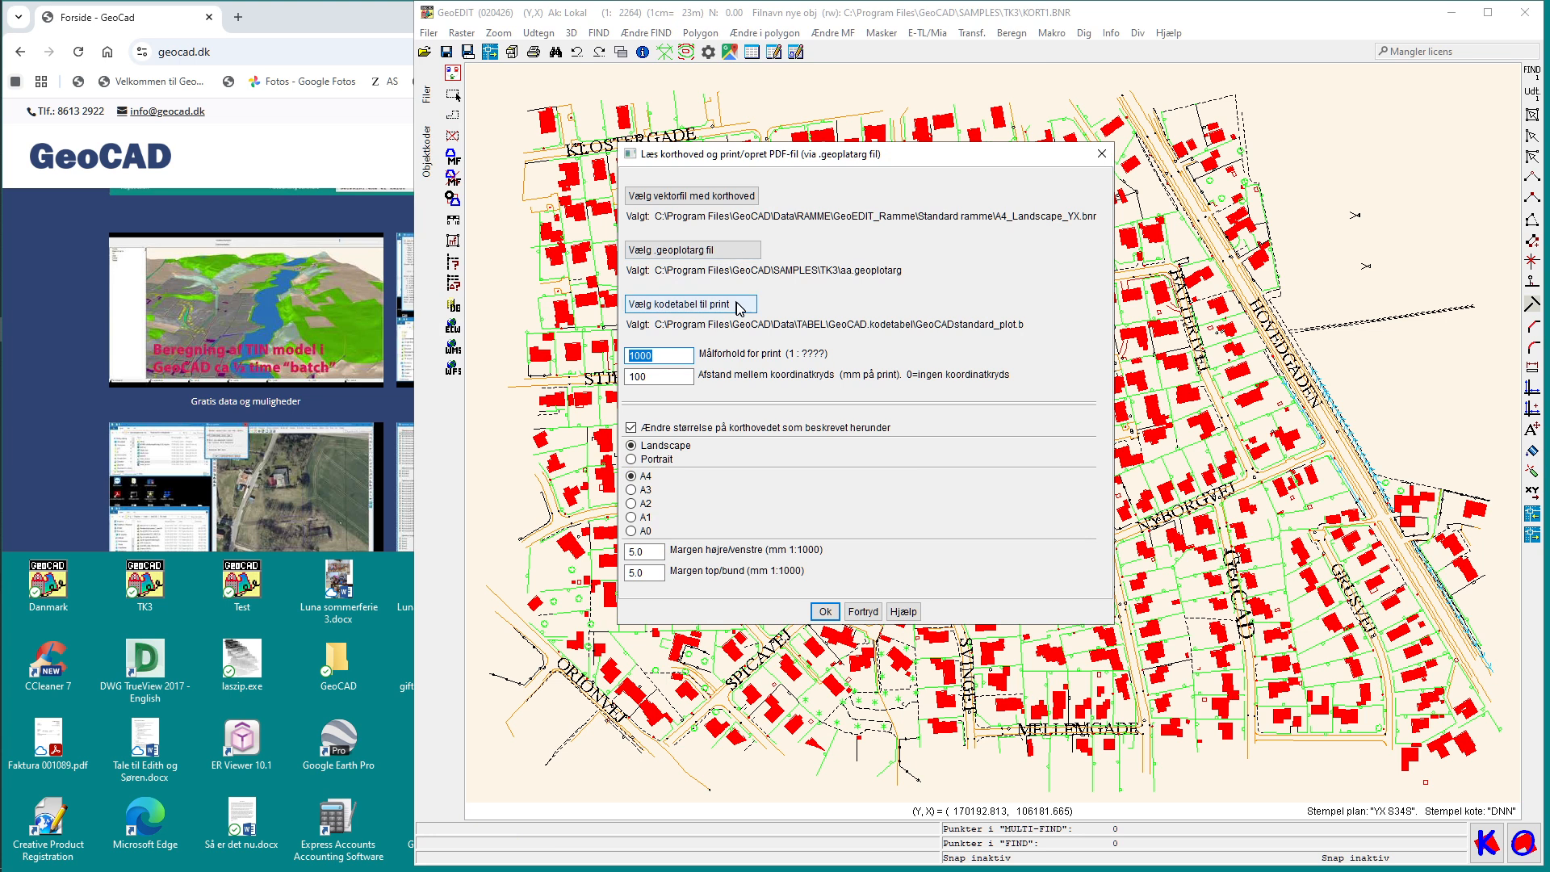
Name the .geoplotarg file bb in the TK3 folder and load the header resized to A3 portrait
click(693, 251)
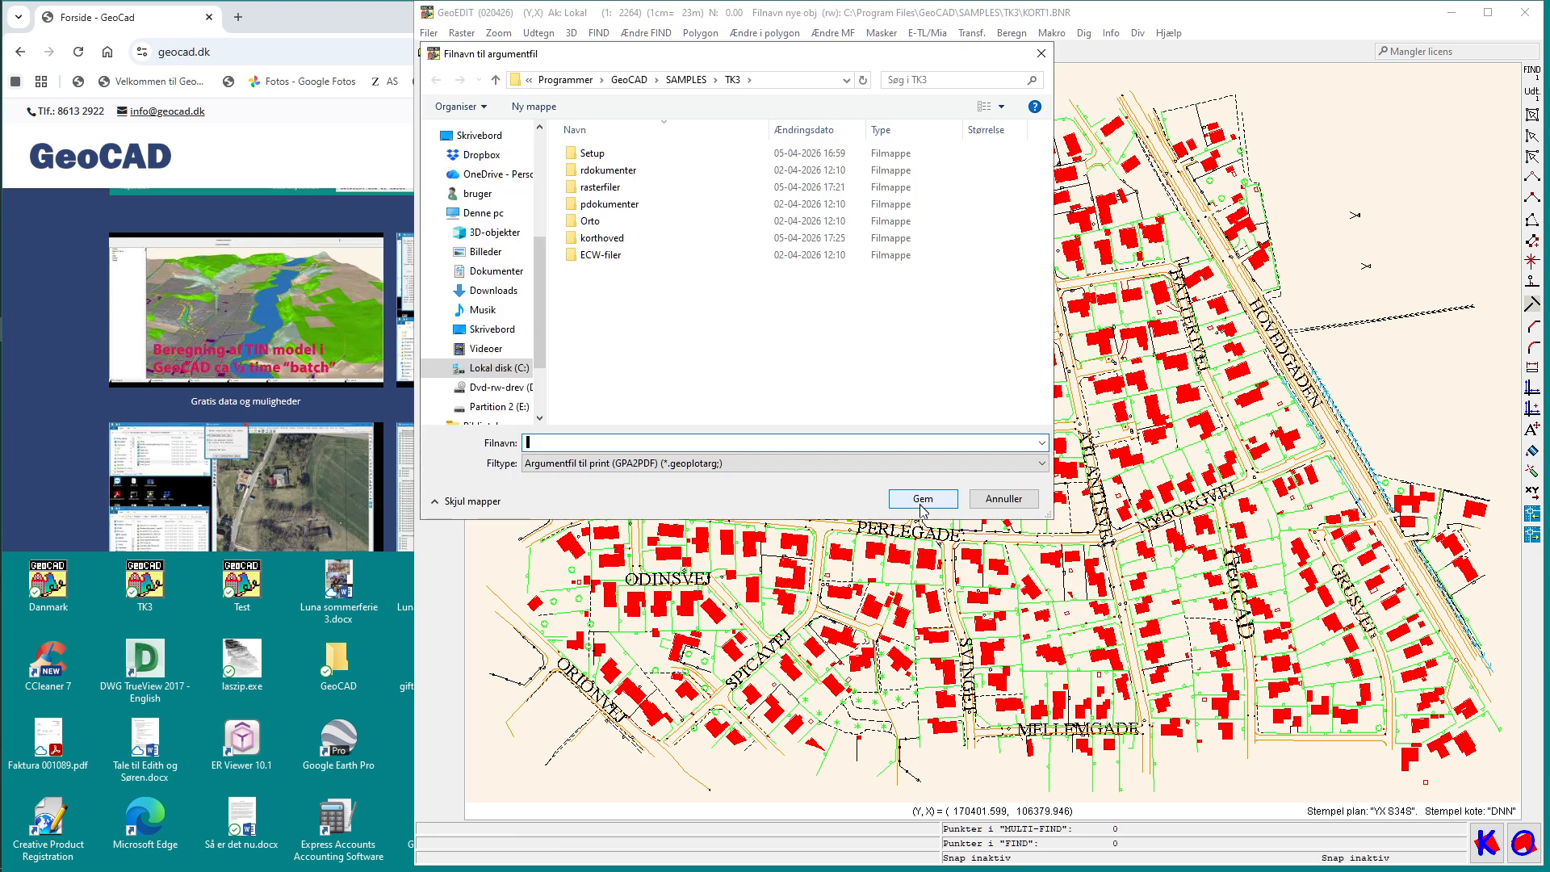
text(bb)
click(945, 504)
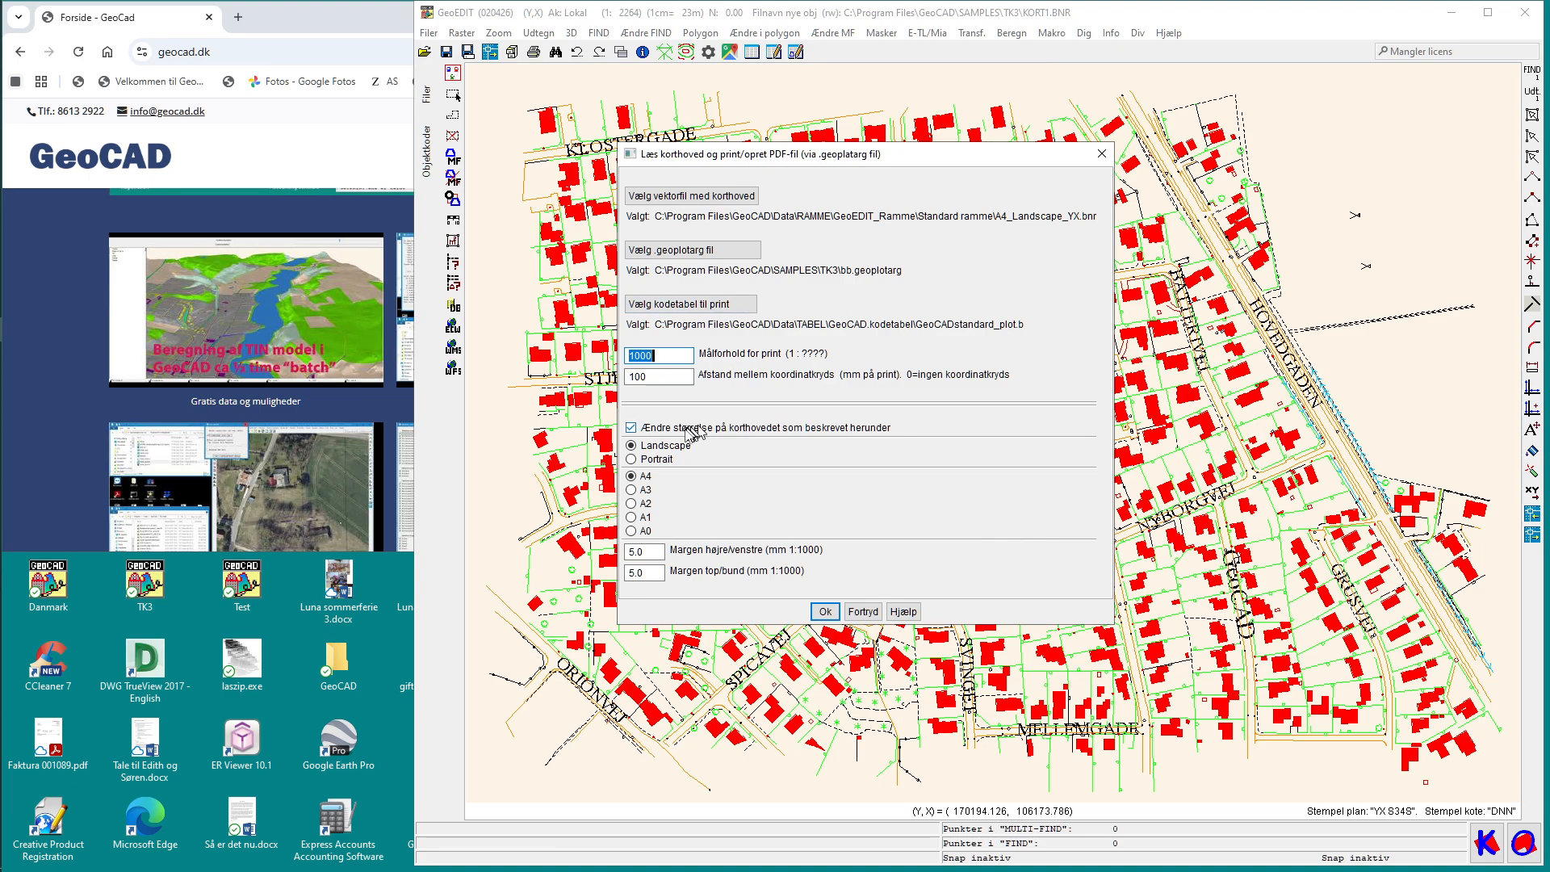
click(632, 459)
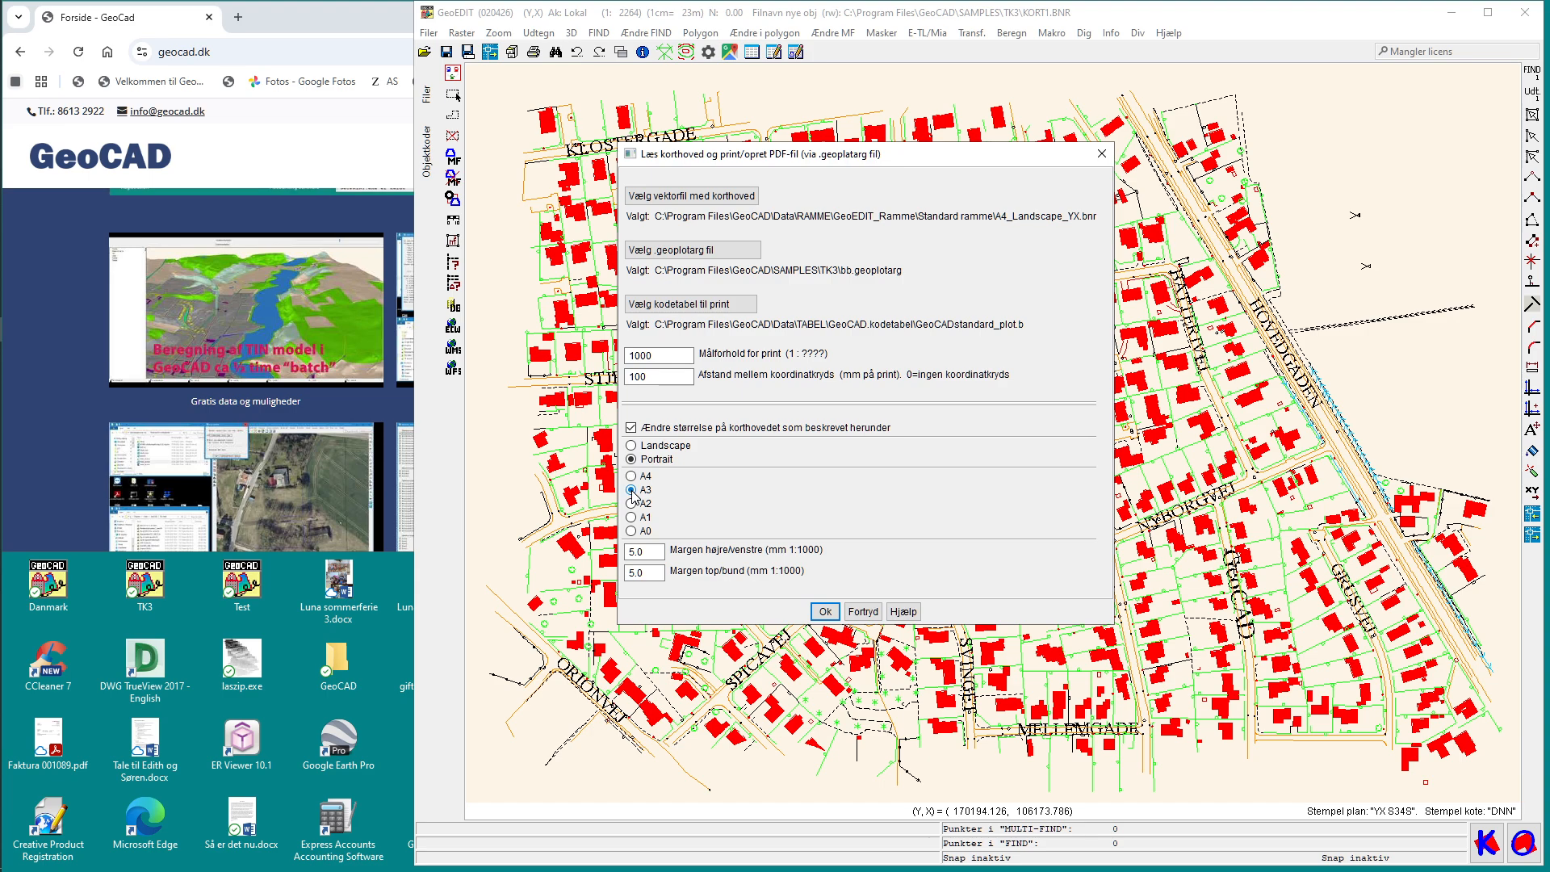
click(825, 611)
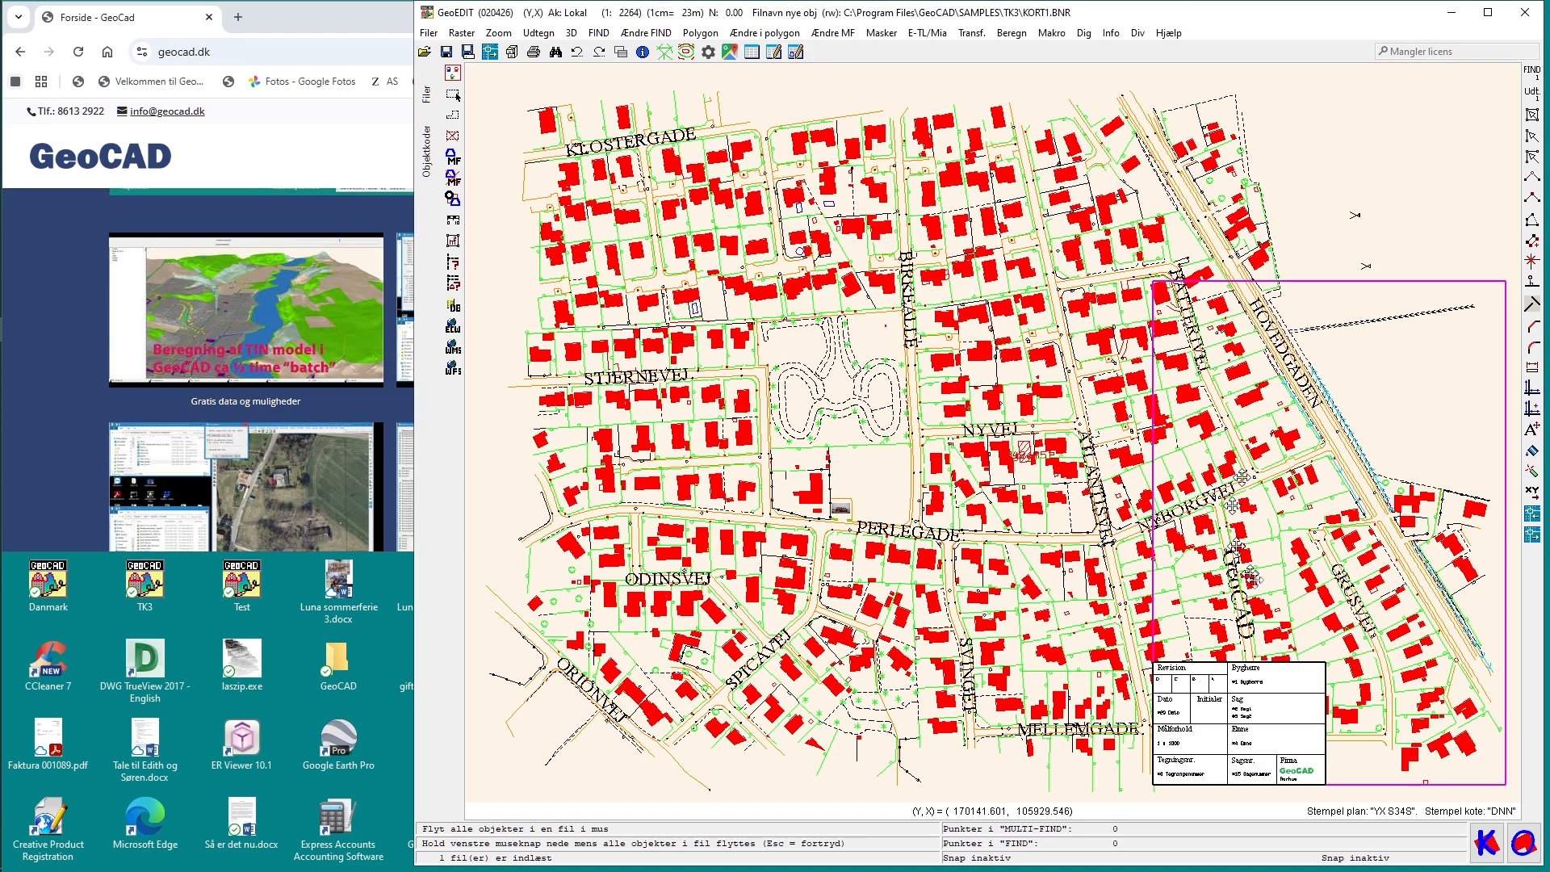
Place the portrait header over the middle of the map around Birkealle, and accept the existing "#" text values
drag(1311, 573, 863, 447)
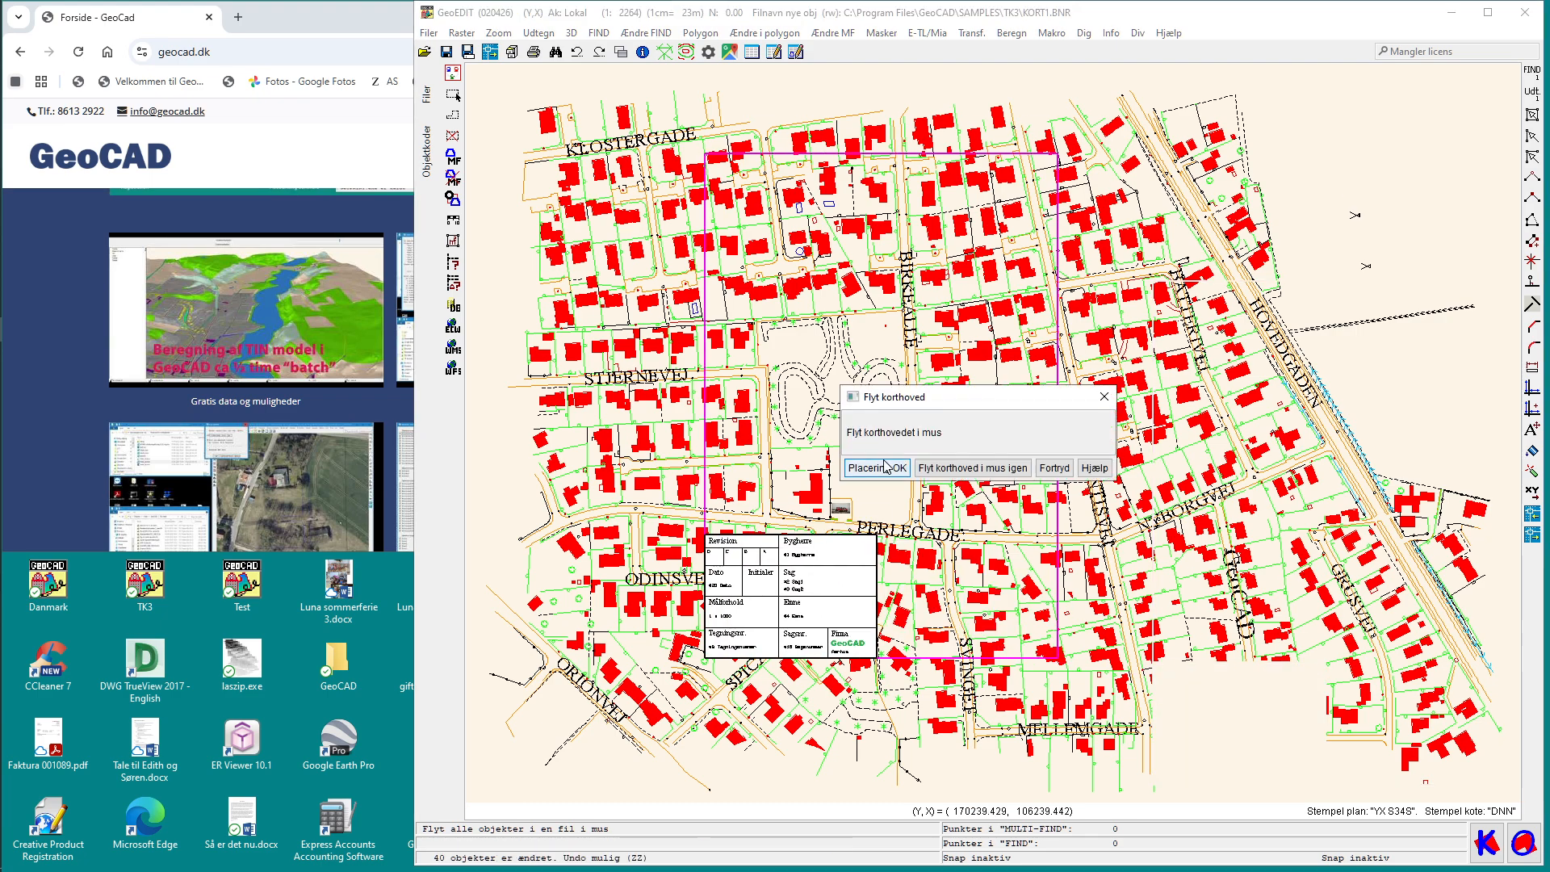
click(894, 469)
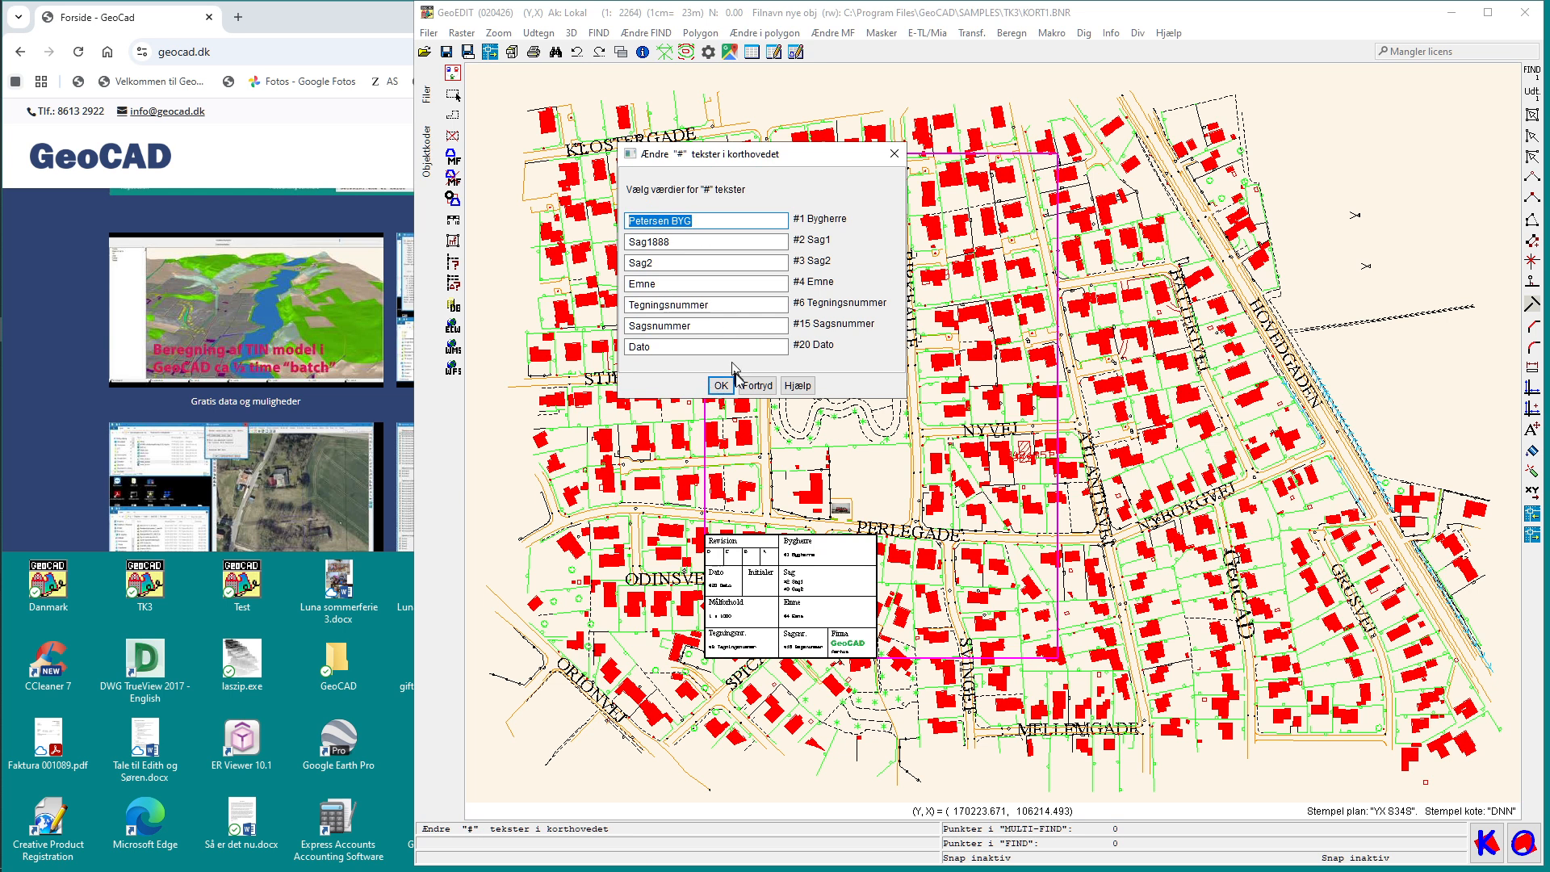
click(725, 386)
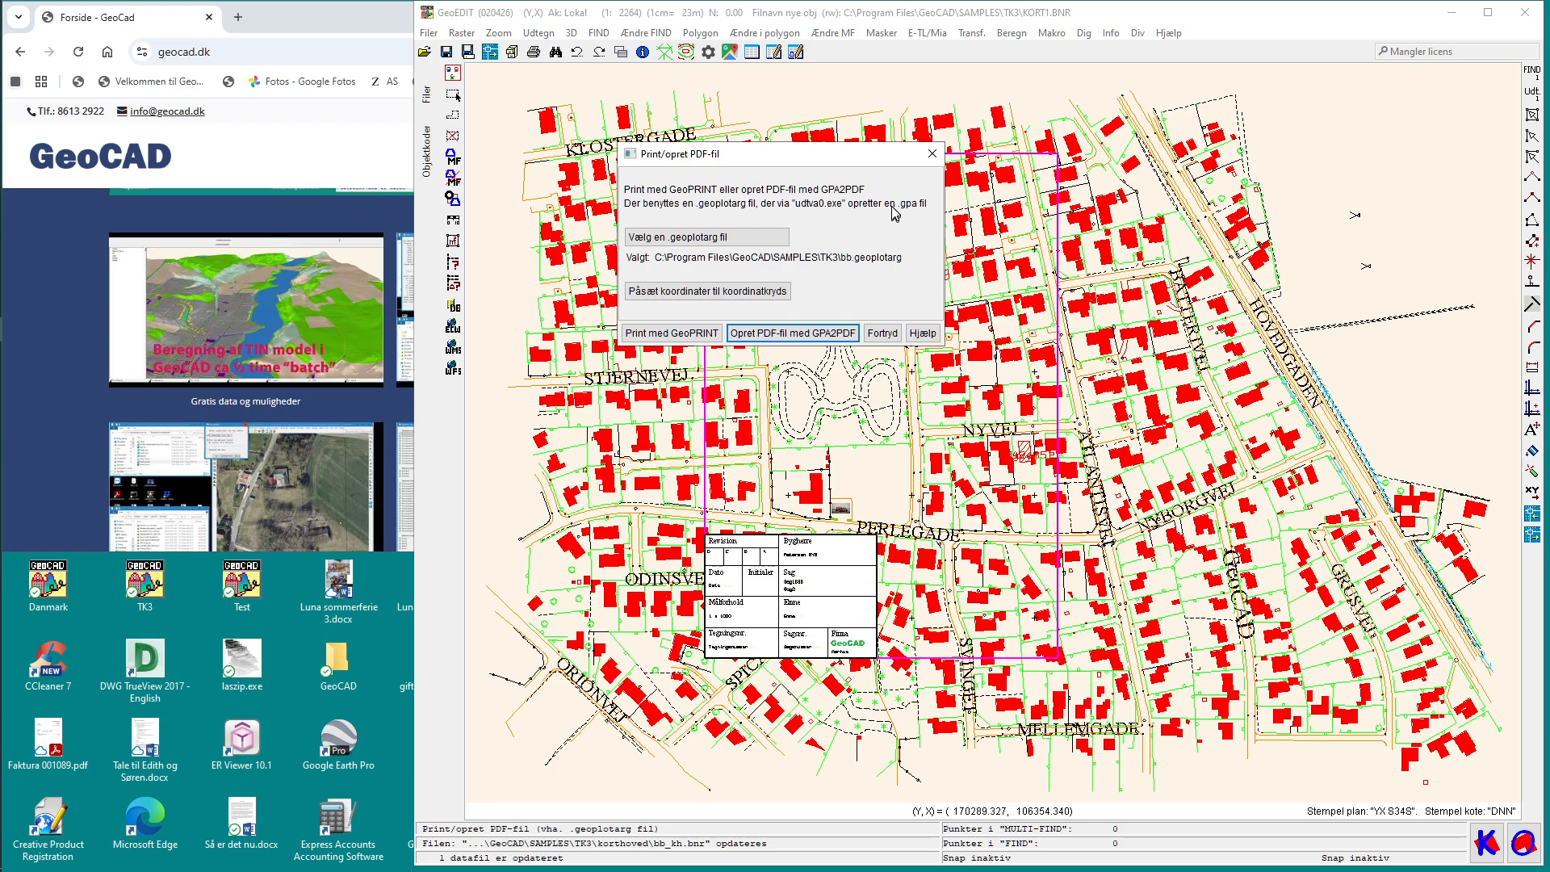
Call GPA2PDF but decline plotting with unsaved changes, and check the list of loaded vector files
click(805, 345)
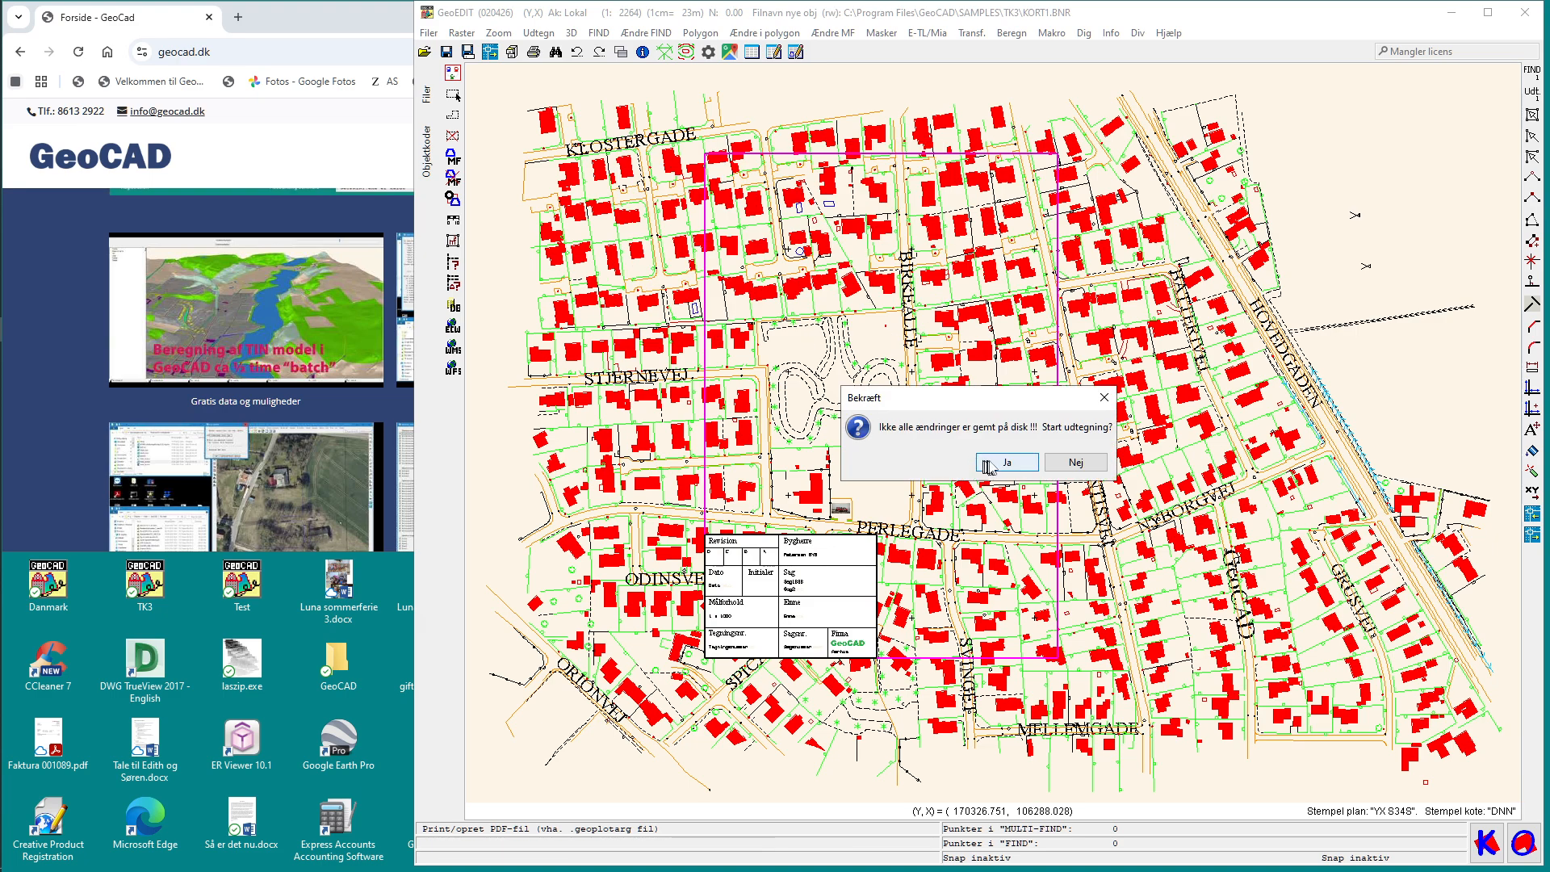
click(1073, 465)
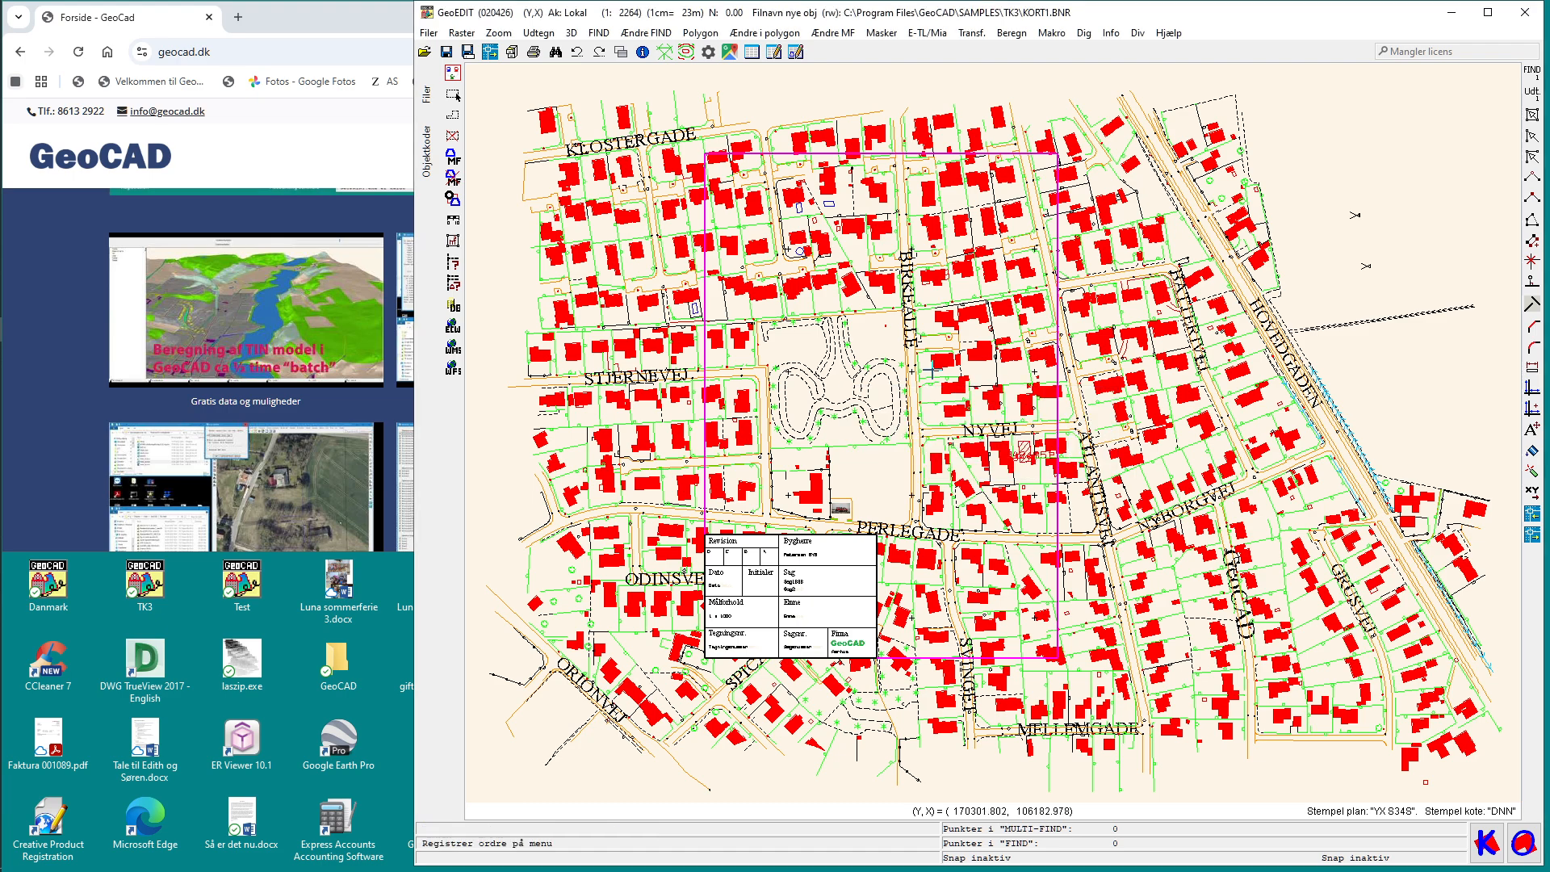
key(i)
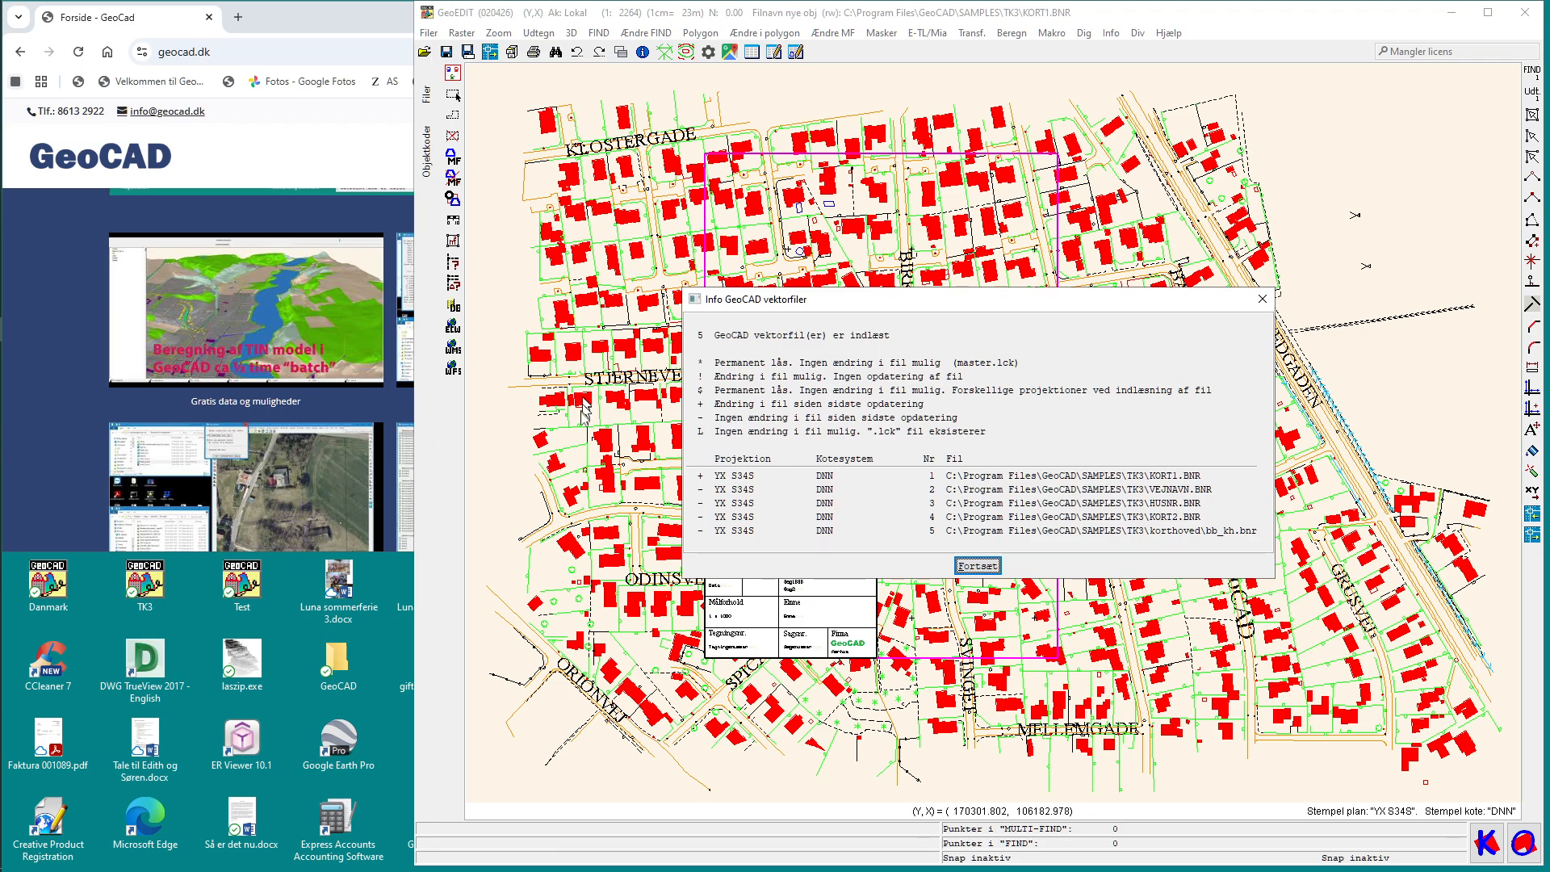
click(977, 566)
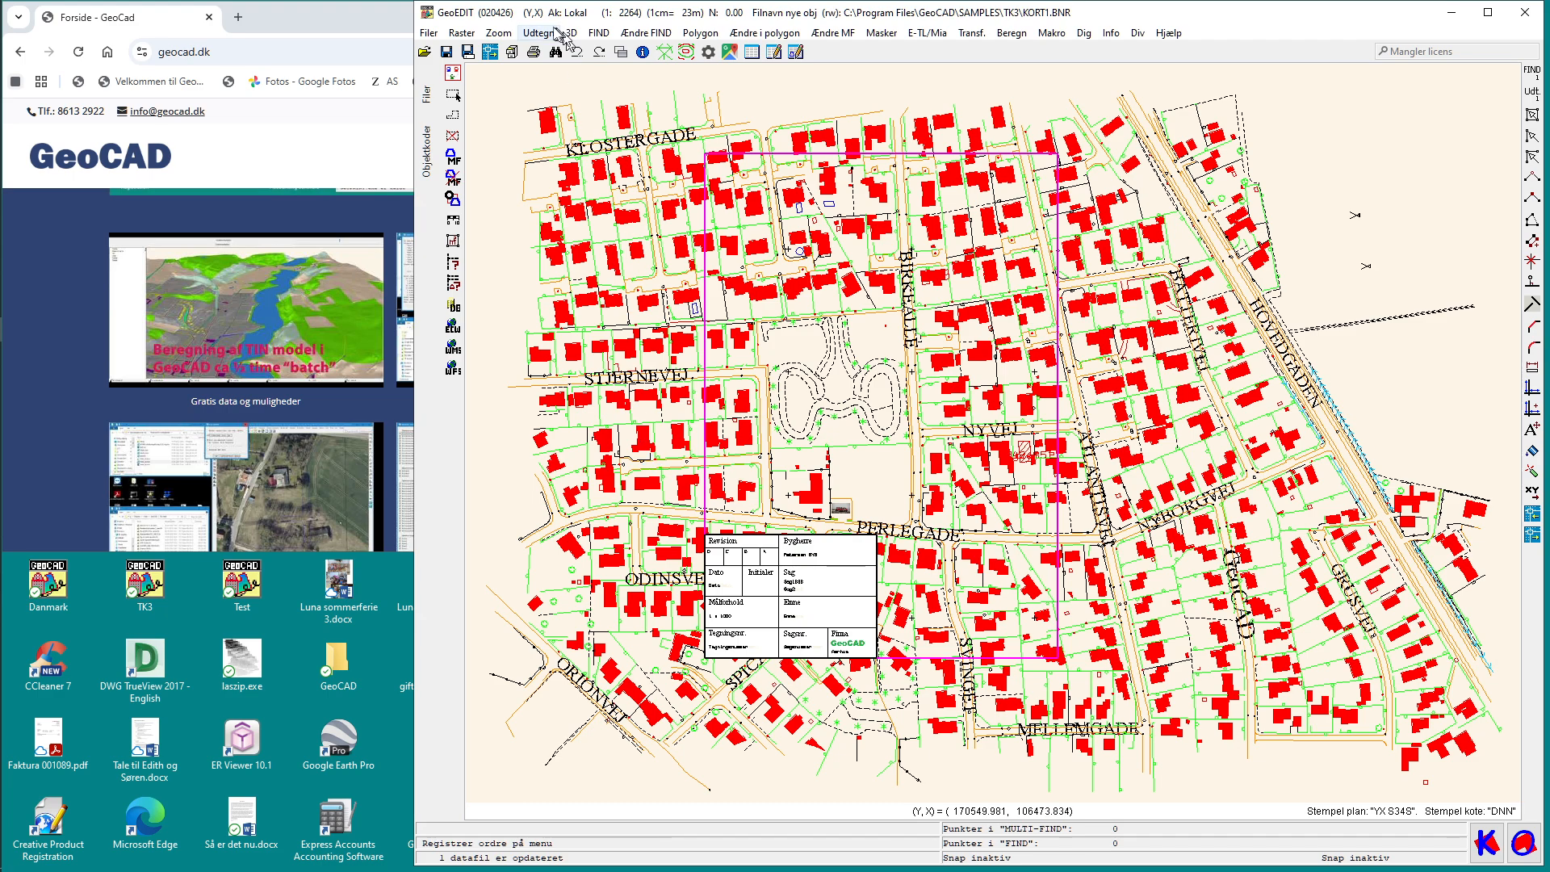
Move the map header slightly toward the upper right, accept the placement, and update the .geoplotarg file
click(531, 36)
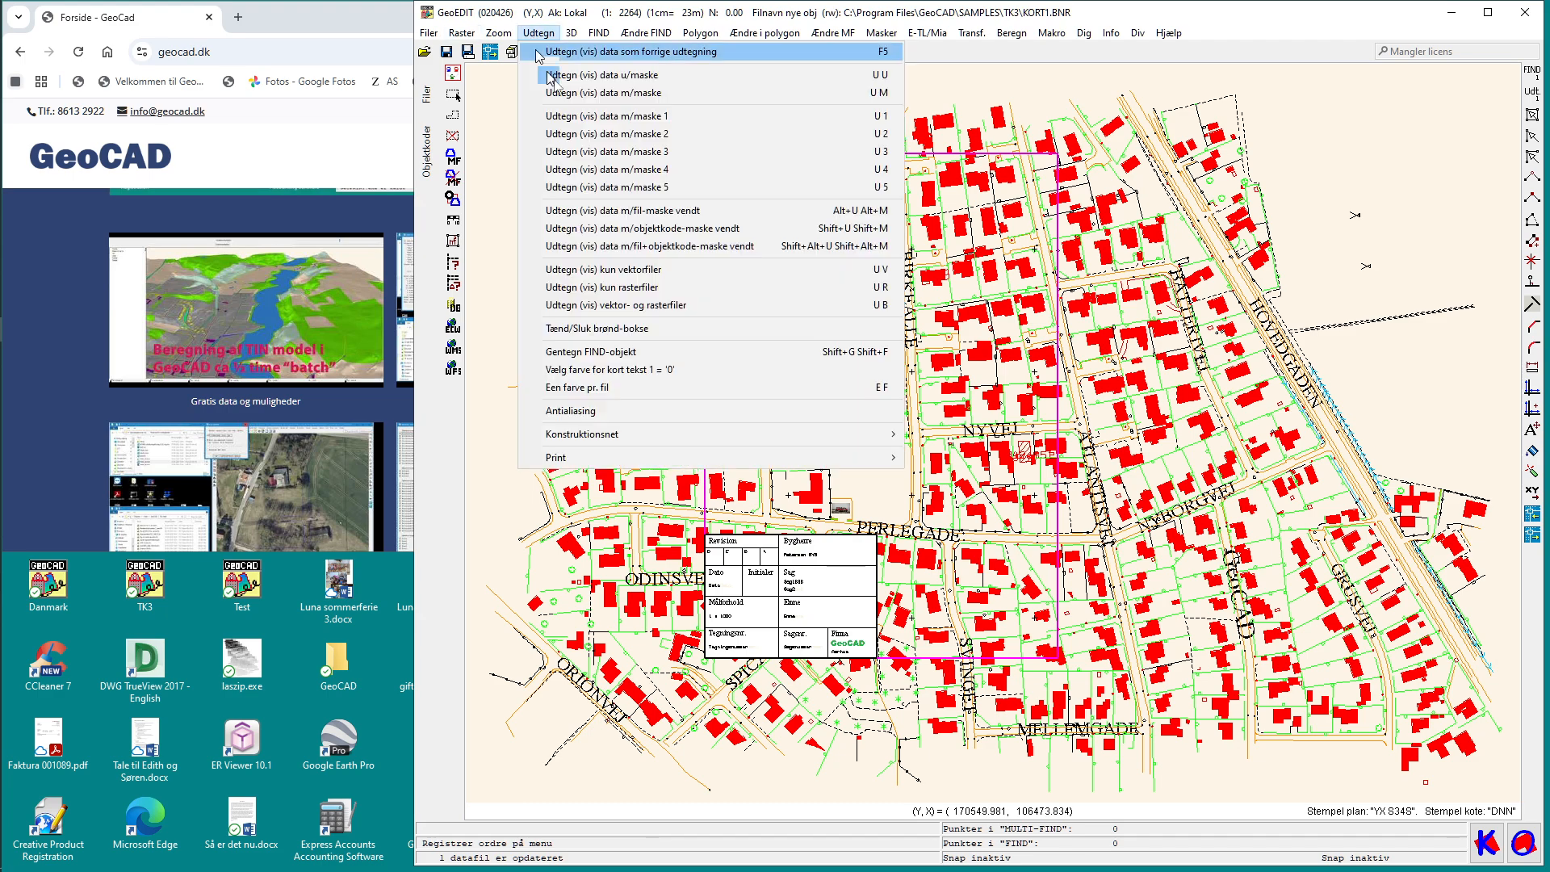
mouse_move(723, 458)
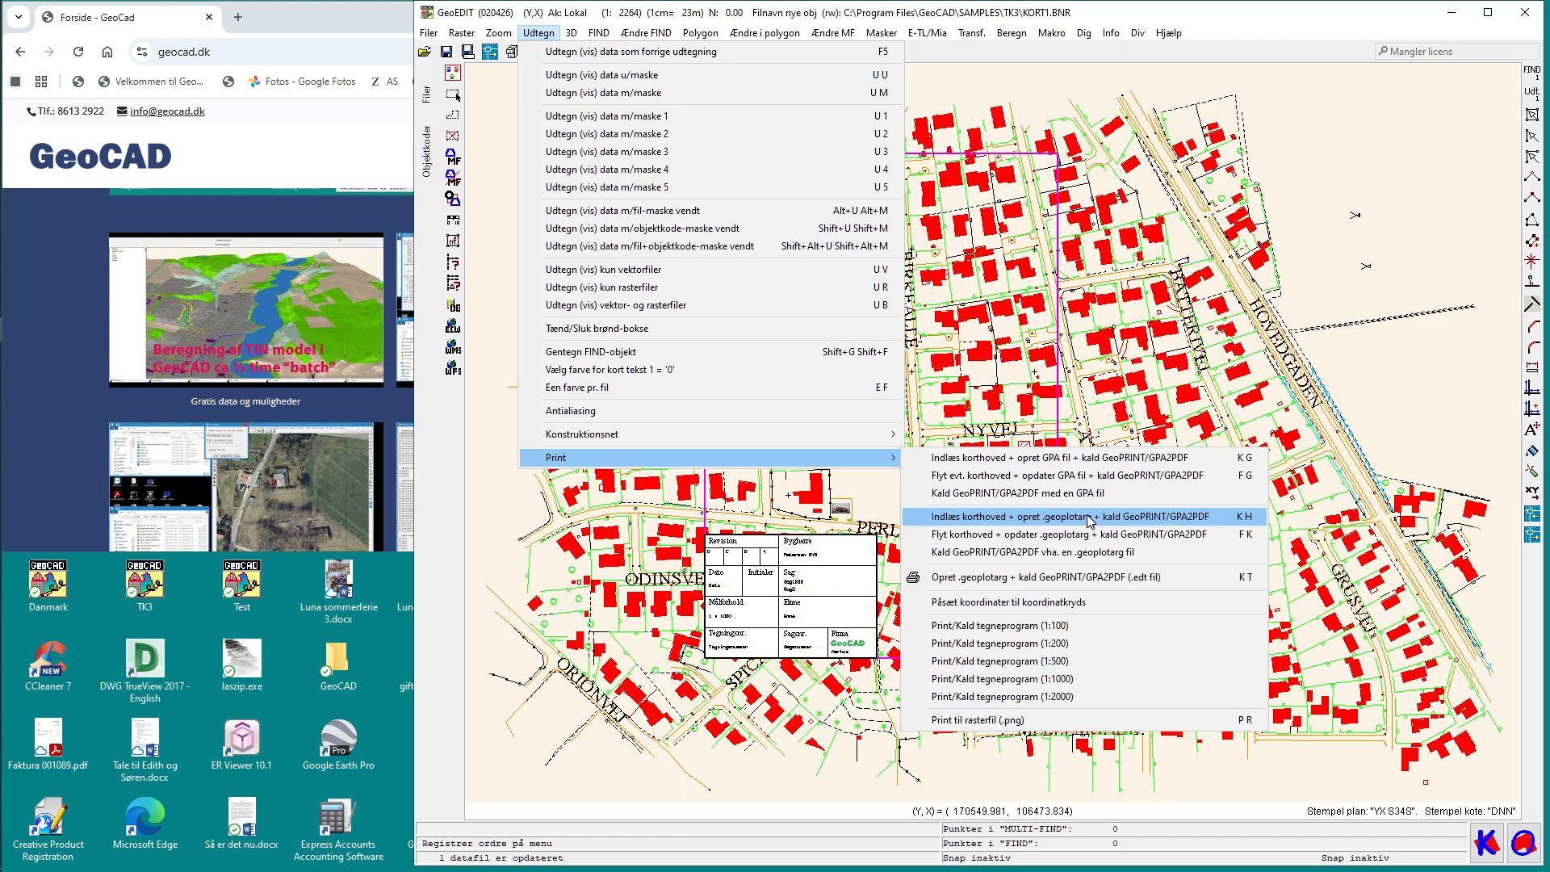
click(991, 540)
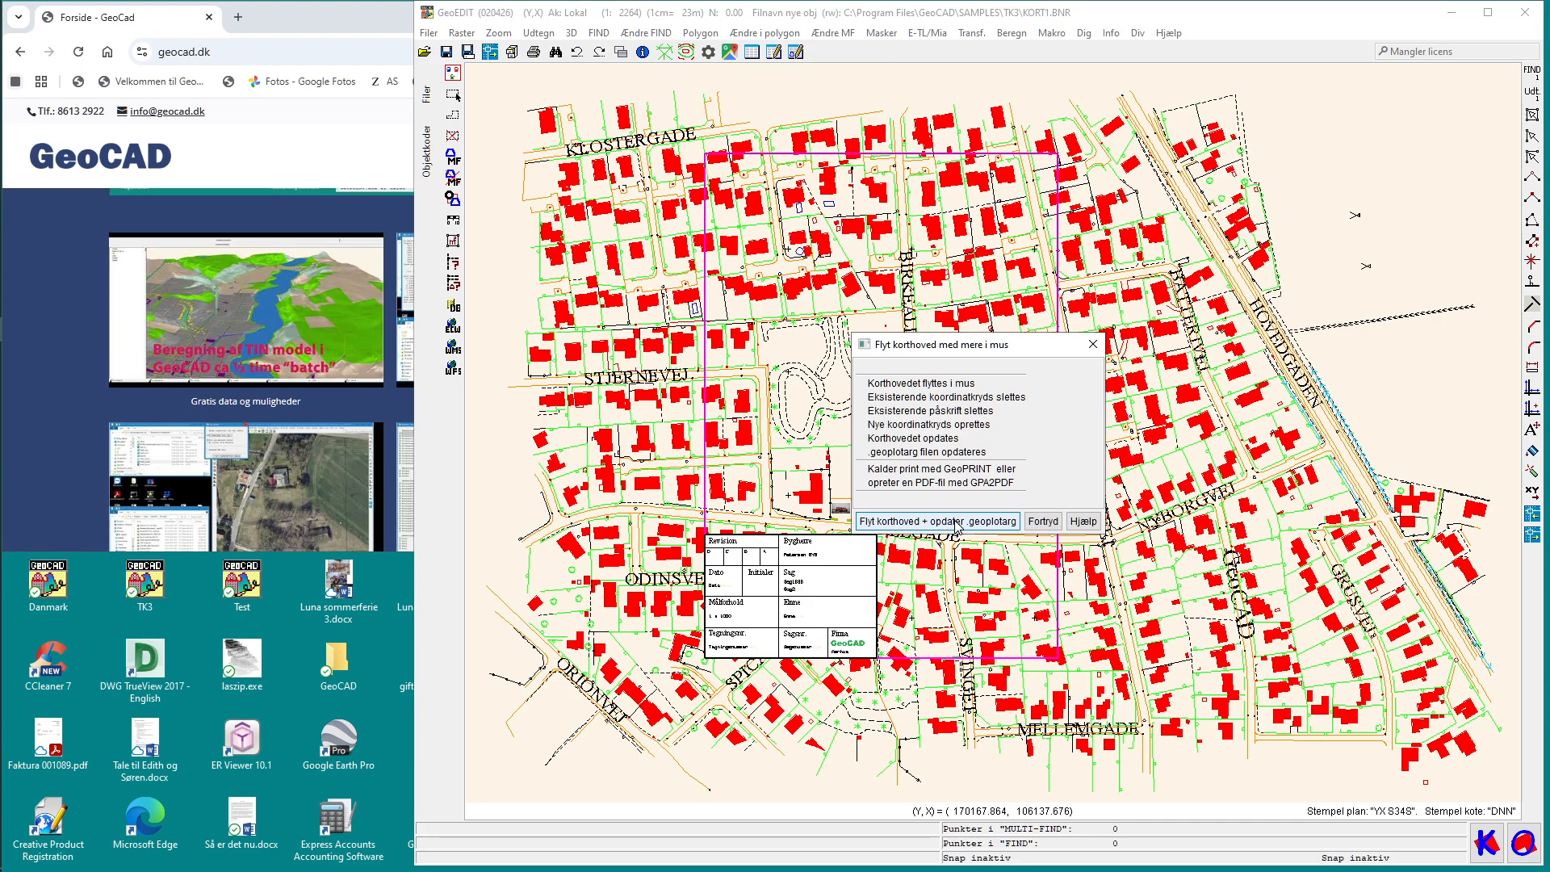
click(956, 521)
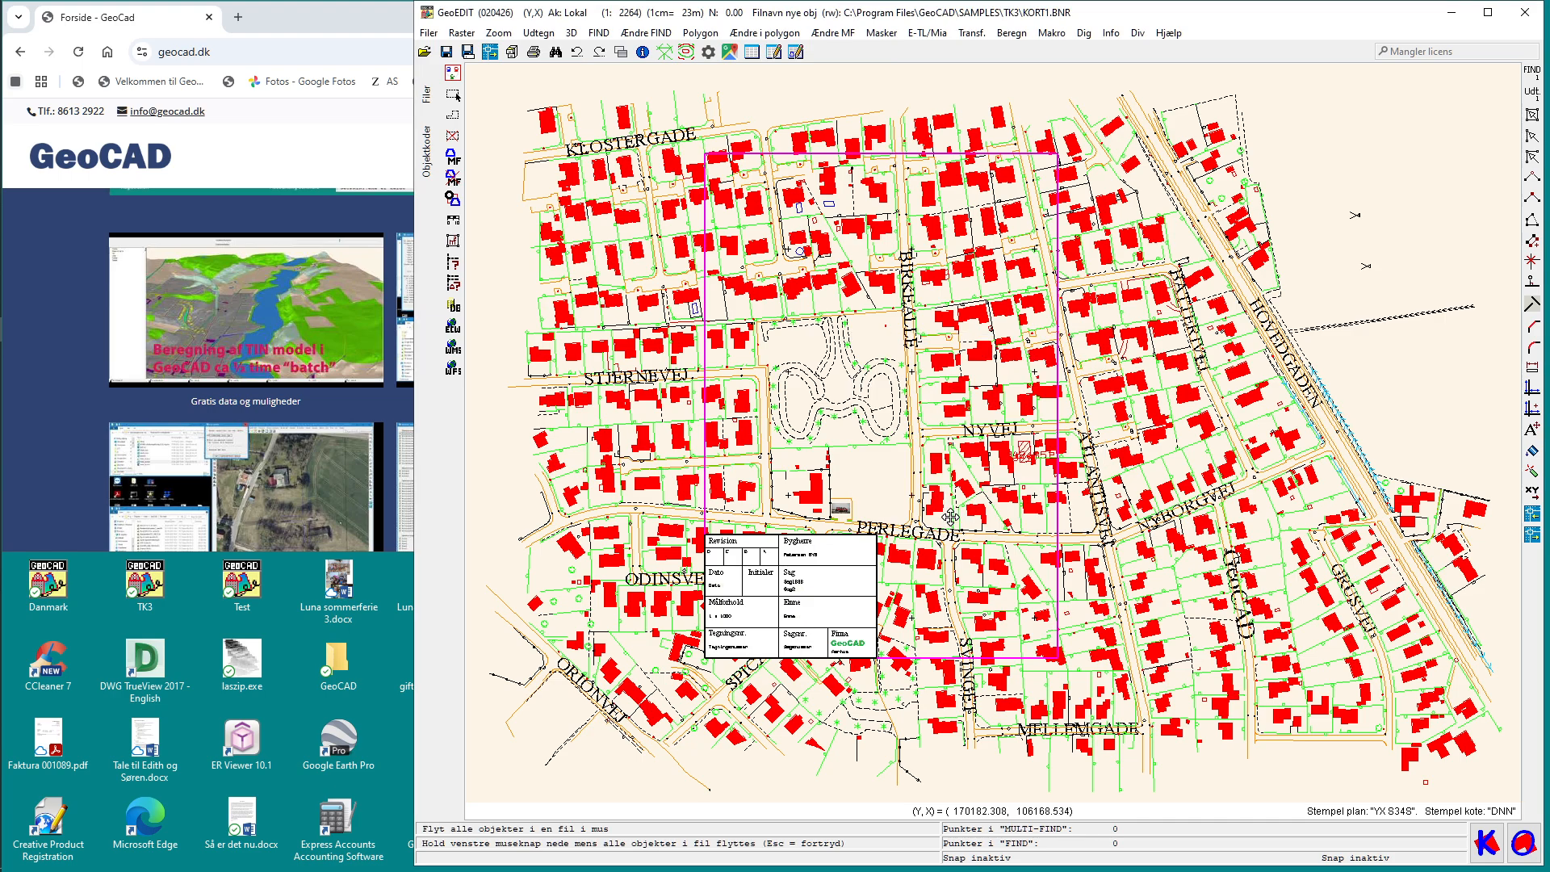
drag(949, 517, 979, 503)
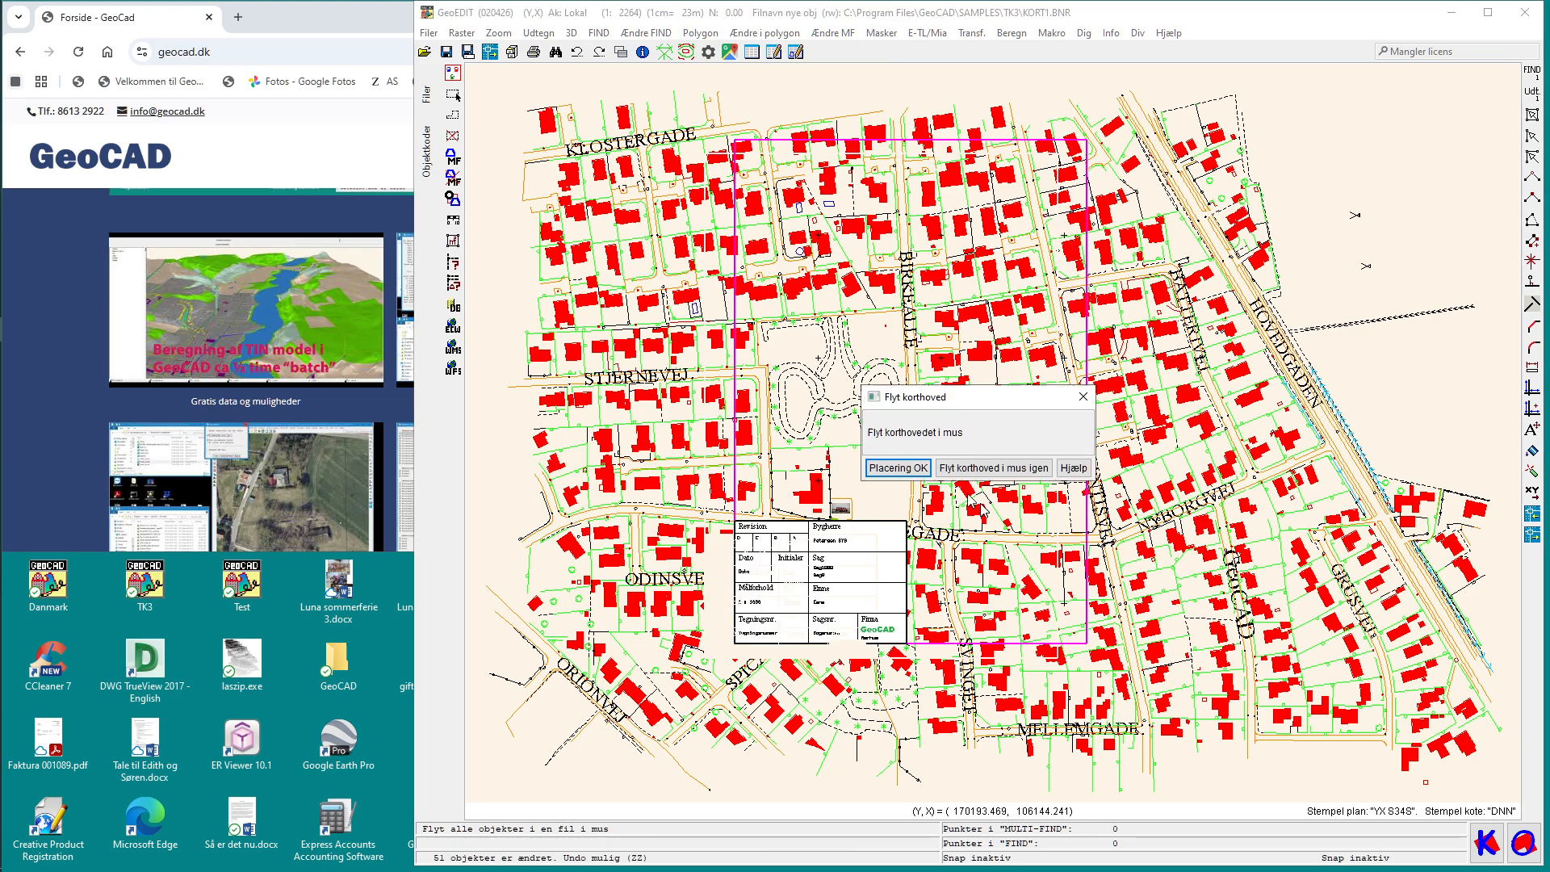
click(918, 476)
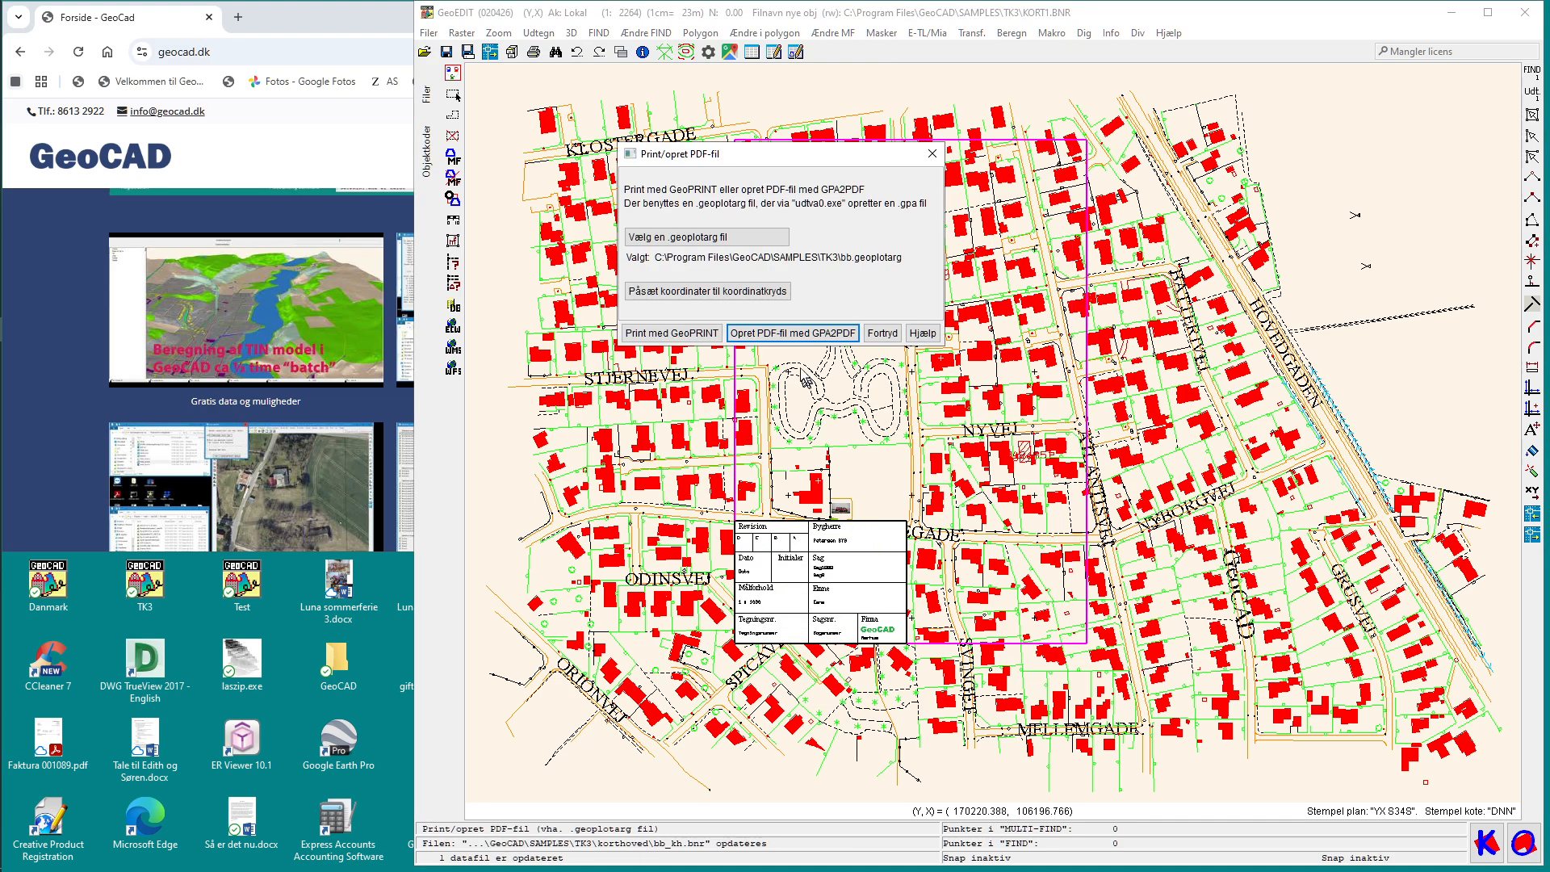
Add coordinate labels to coordinate crosses inside the frame using point snap with mask, and leave the print dialog without printing
click(750, 292)
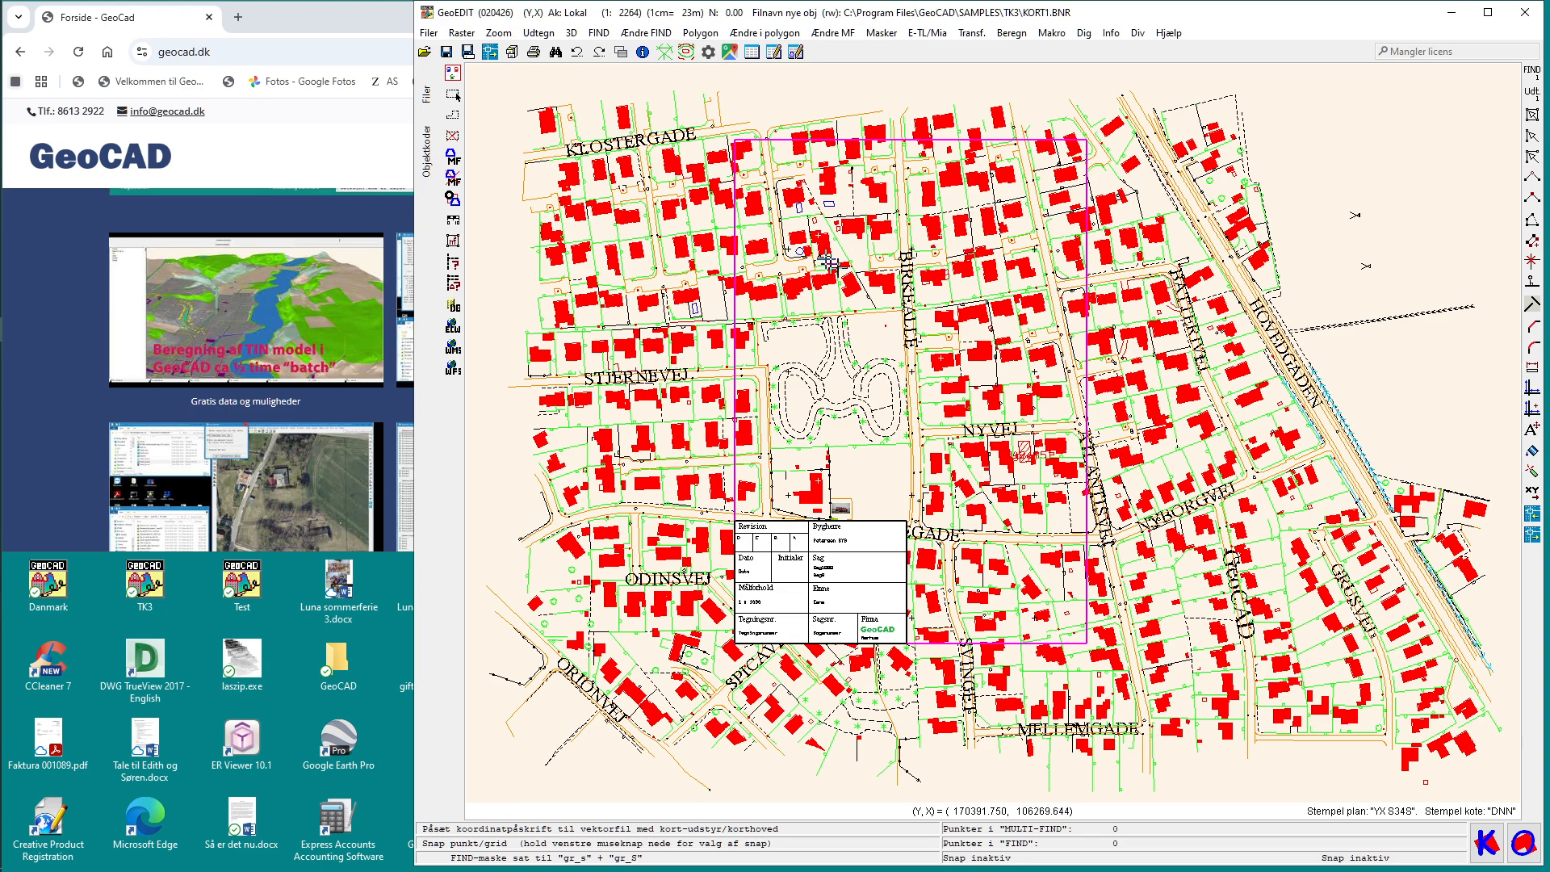
right_click(779, 247)
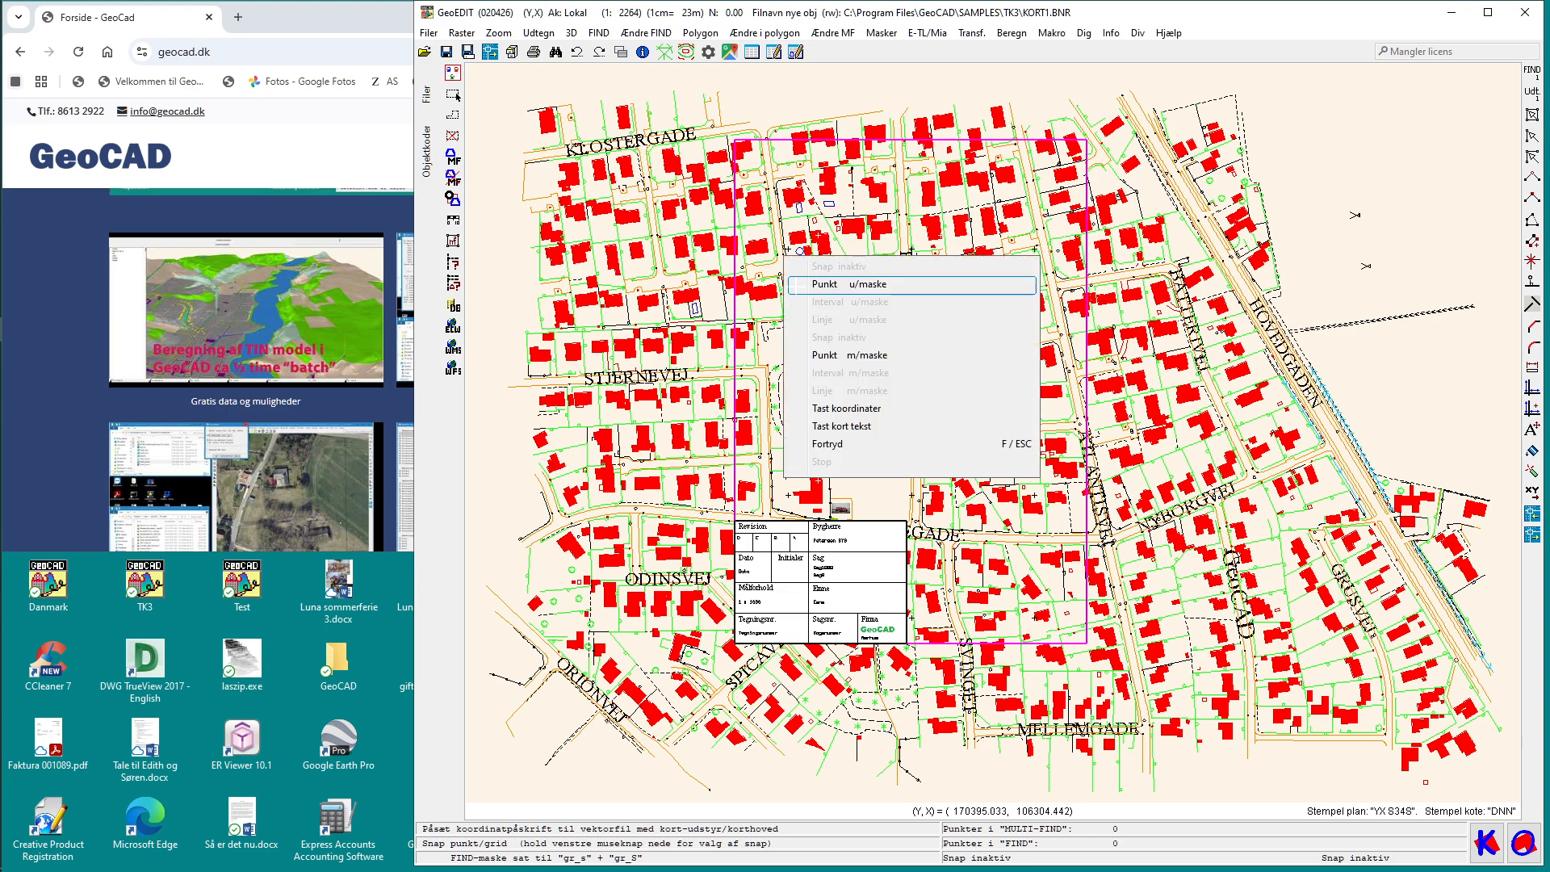
click(804, 350)
click(728, 291)
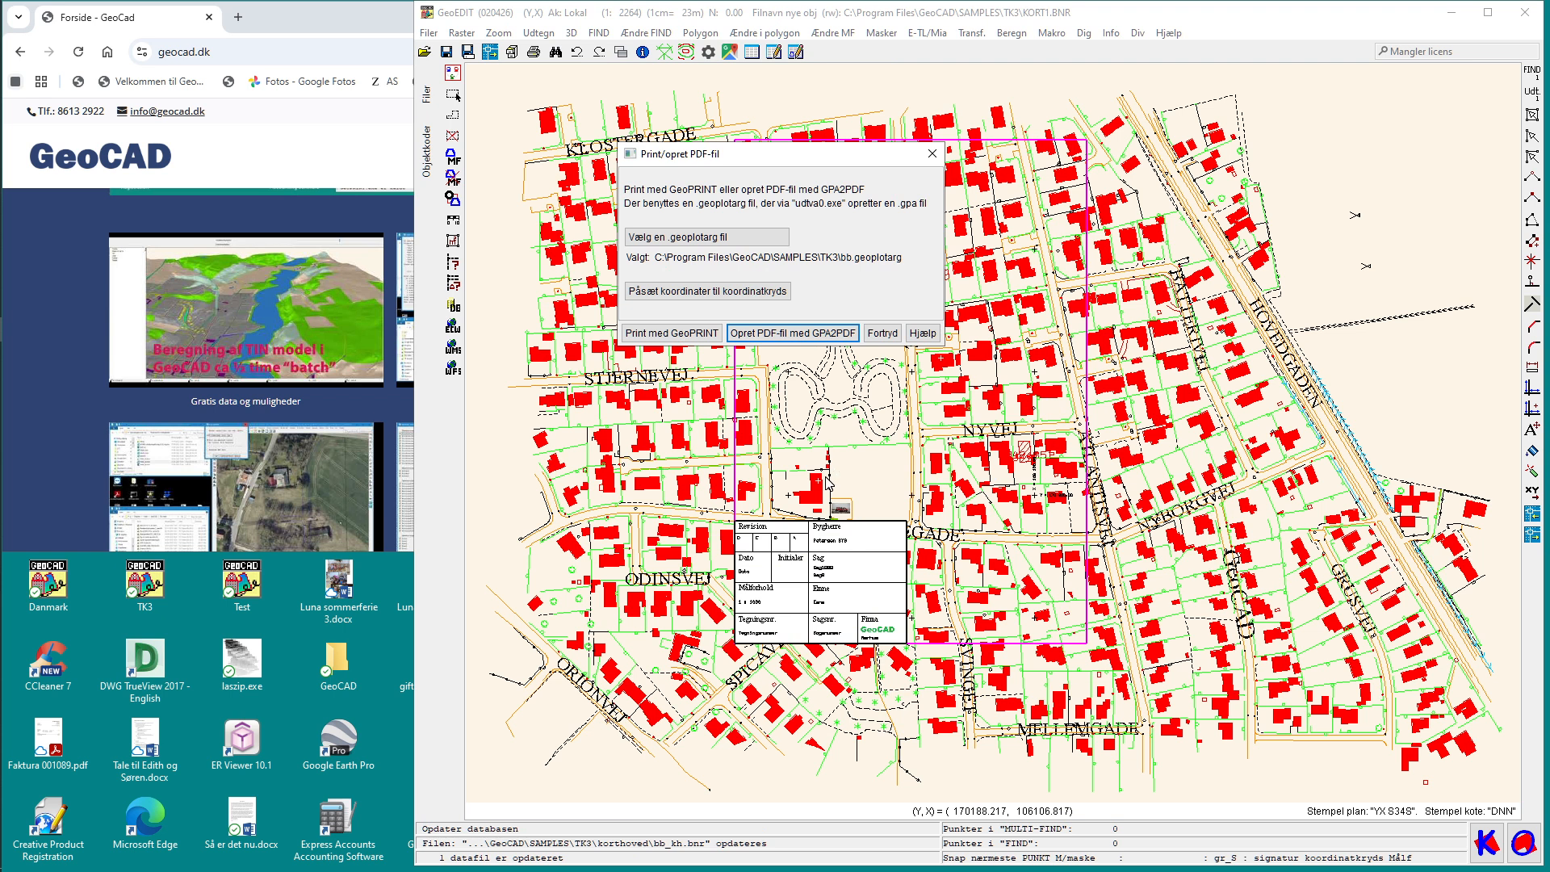
click(749, 297)
click(876, 333)
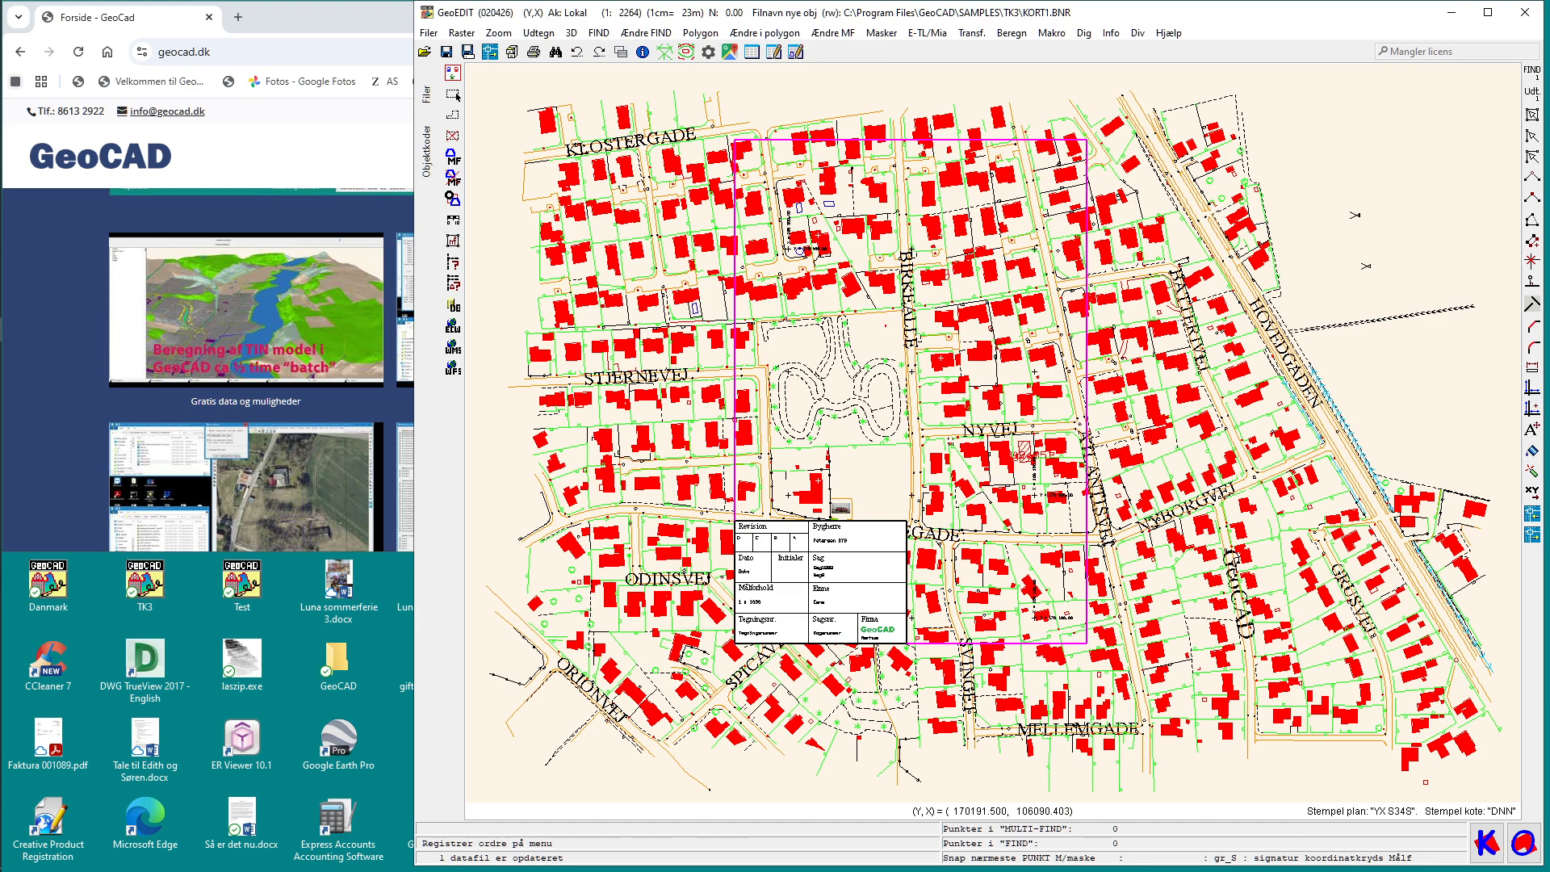
Delete the Y-coordinate label (gr_C) at the coordinate cross south of Nyvej, along with the house outline picked beside it
key(f)
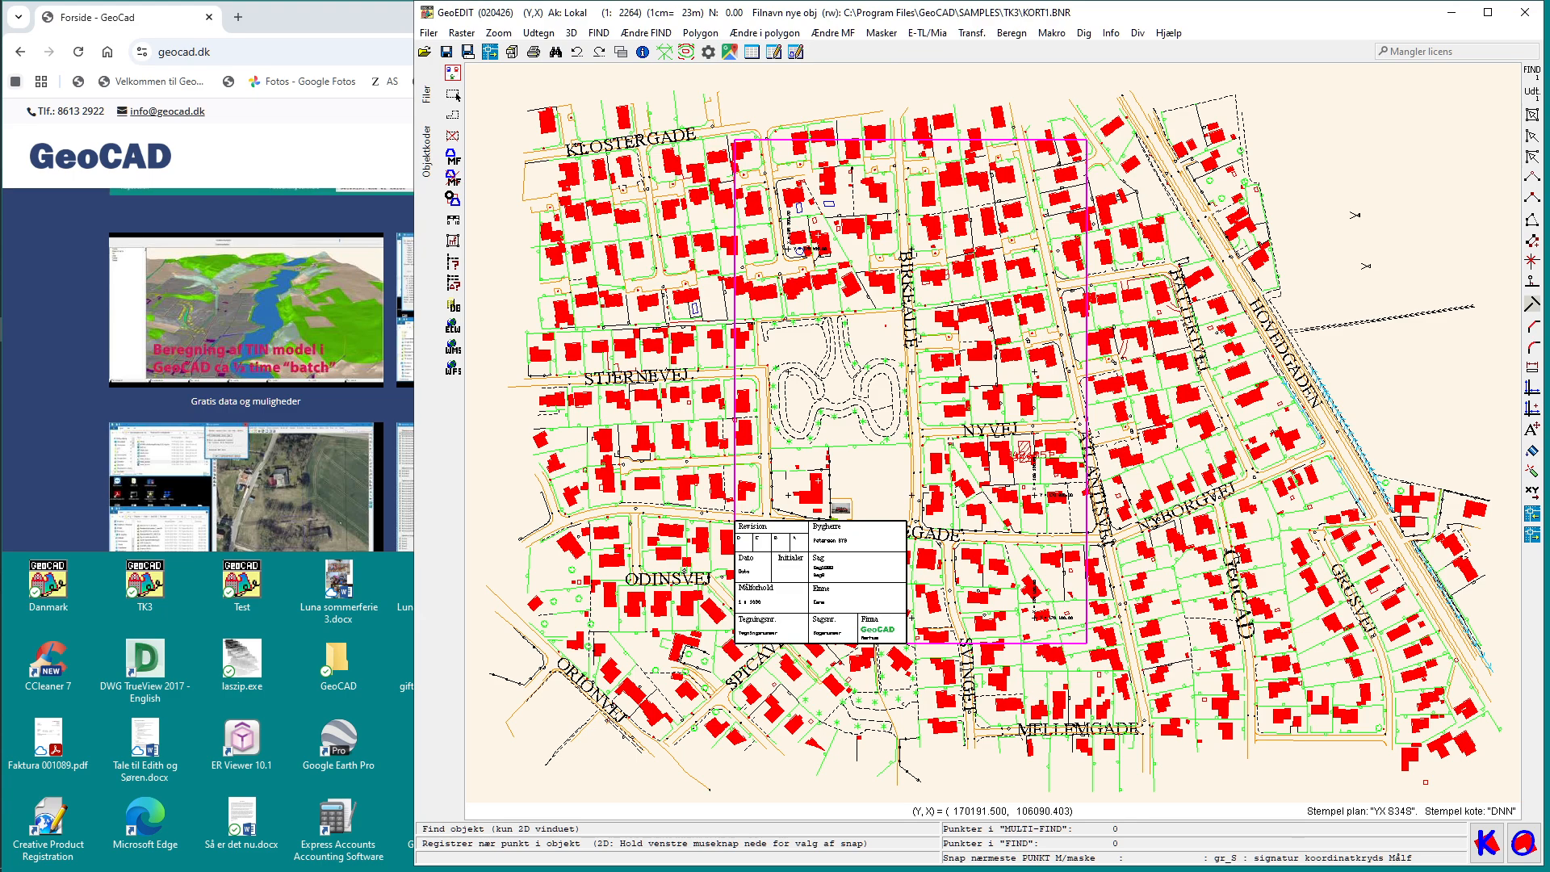
click(1041, 495)
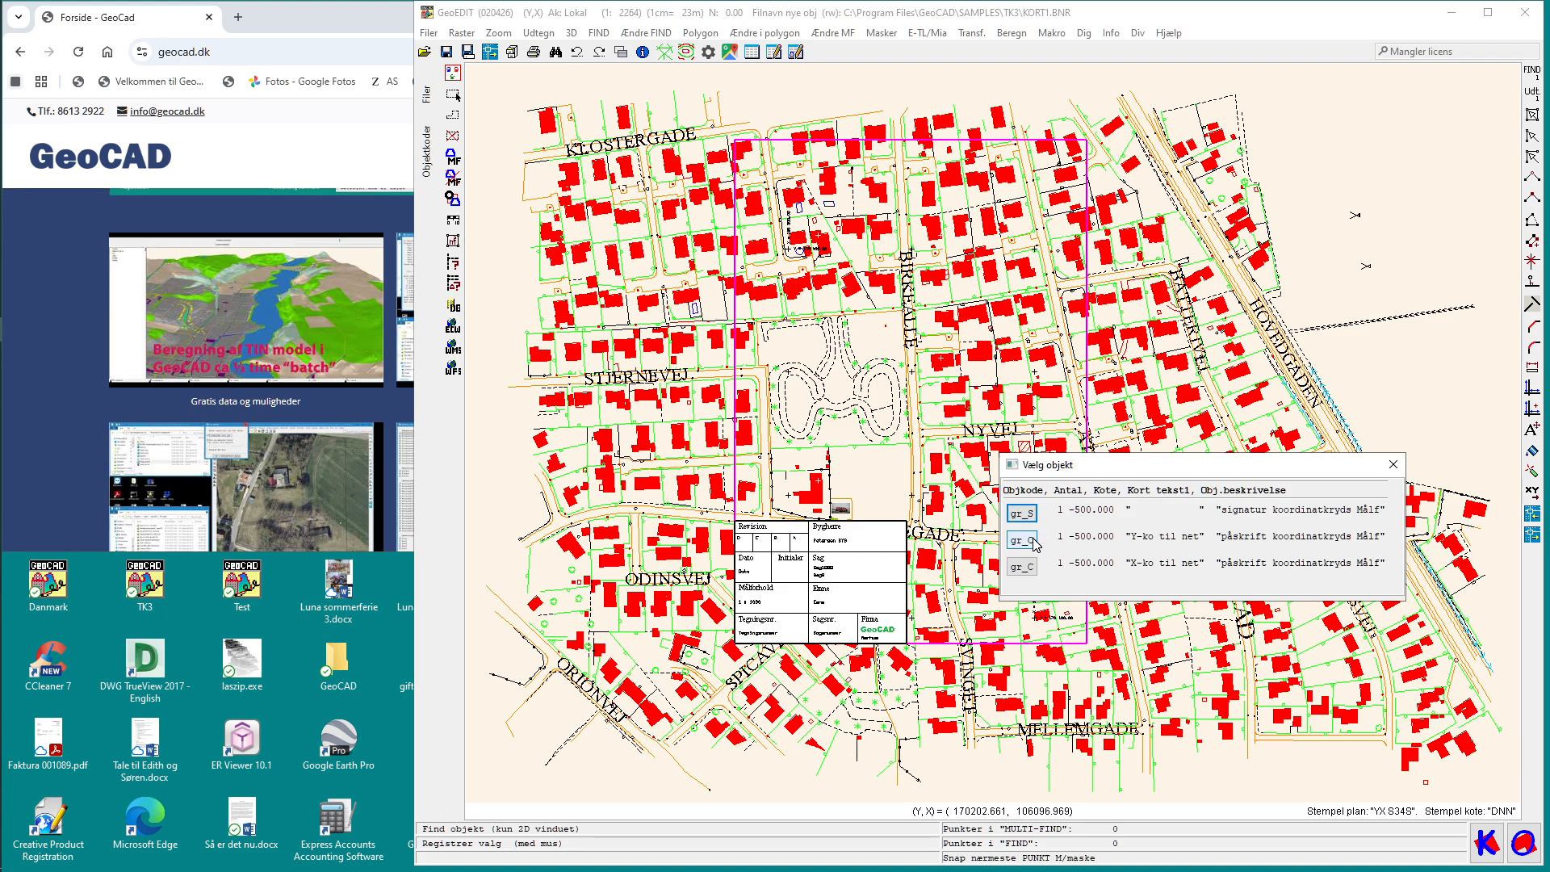
click(1032, 541)
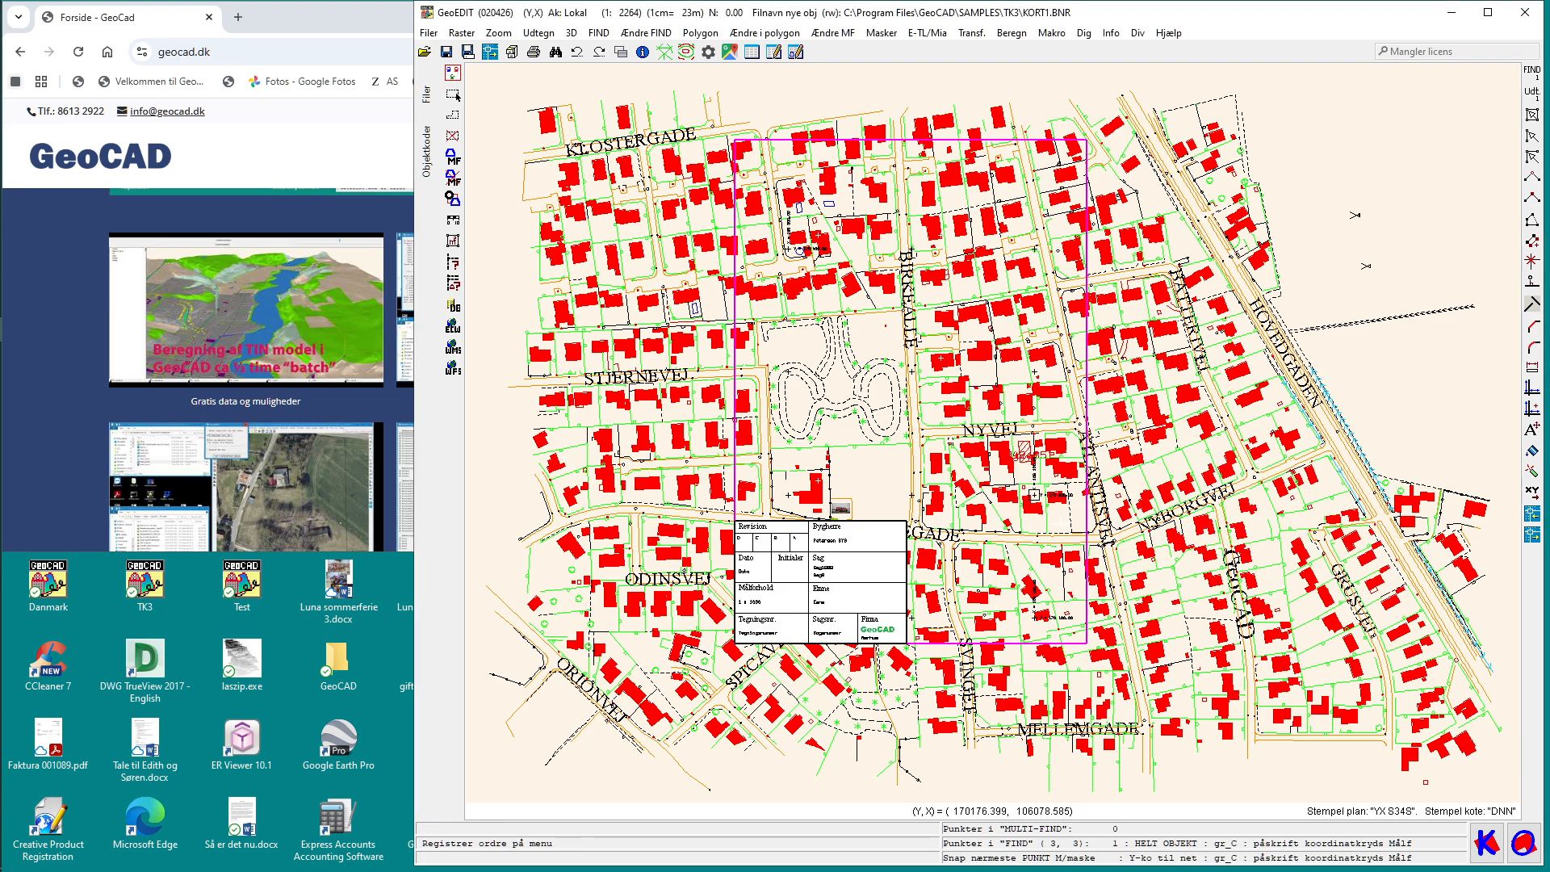
key(Delete)
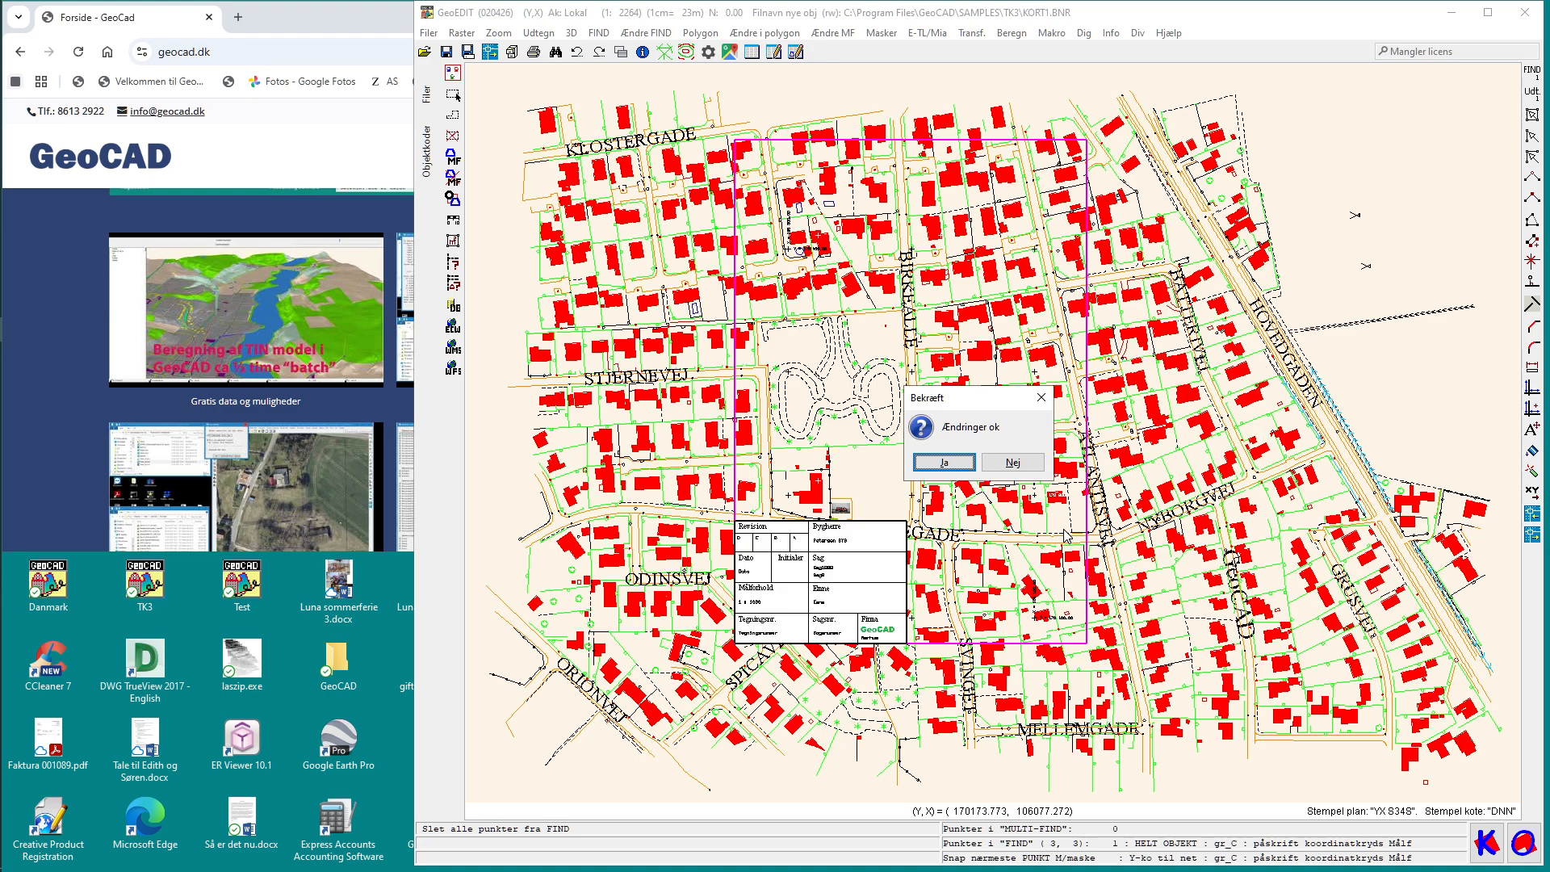
click(958, 463)
click(1038, 508)
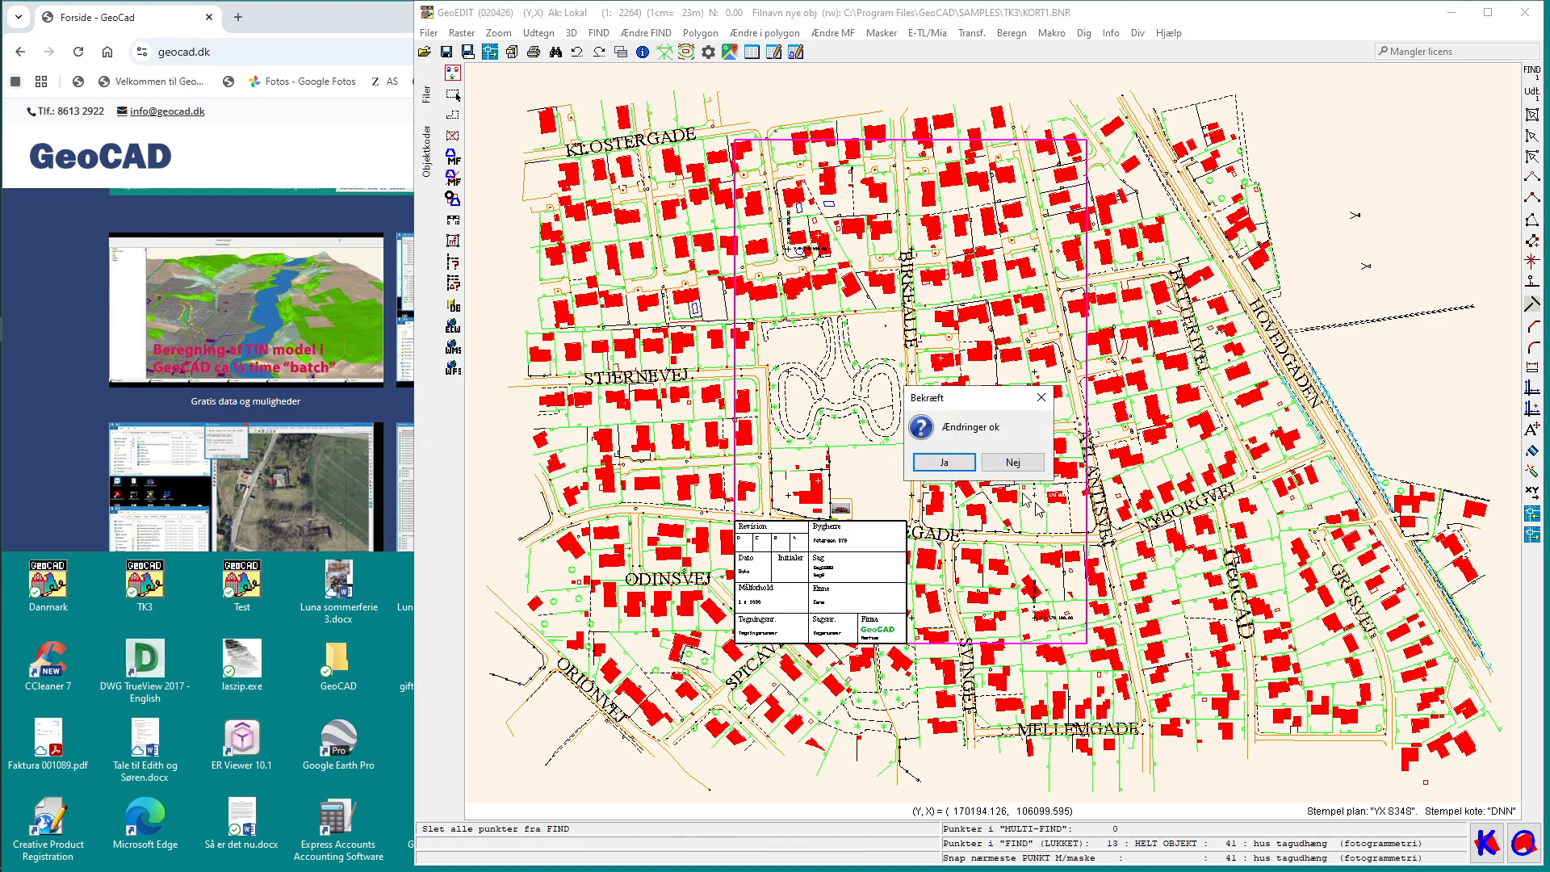
click(944, 463)
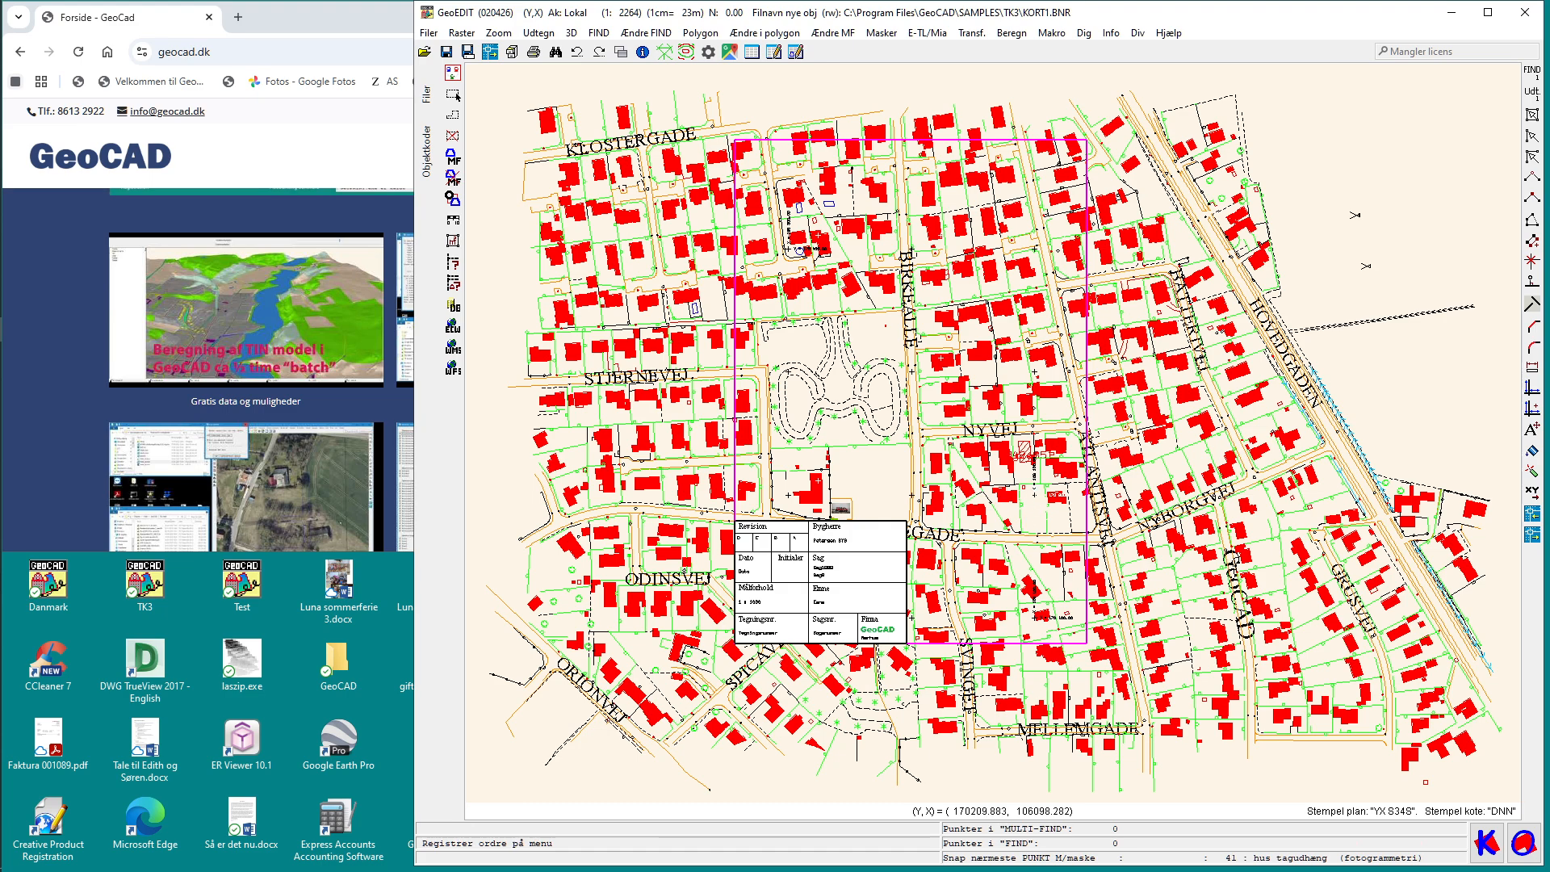
Find the X-coordinate label (gr_C) at the coordinate cross south of Nyvej using point snap with mask, and delete it
key(f)
right_click(1039, 492)
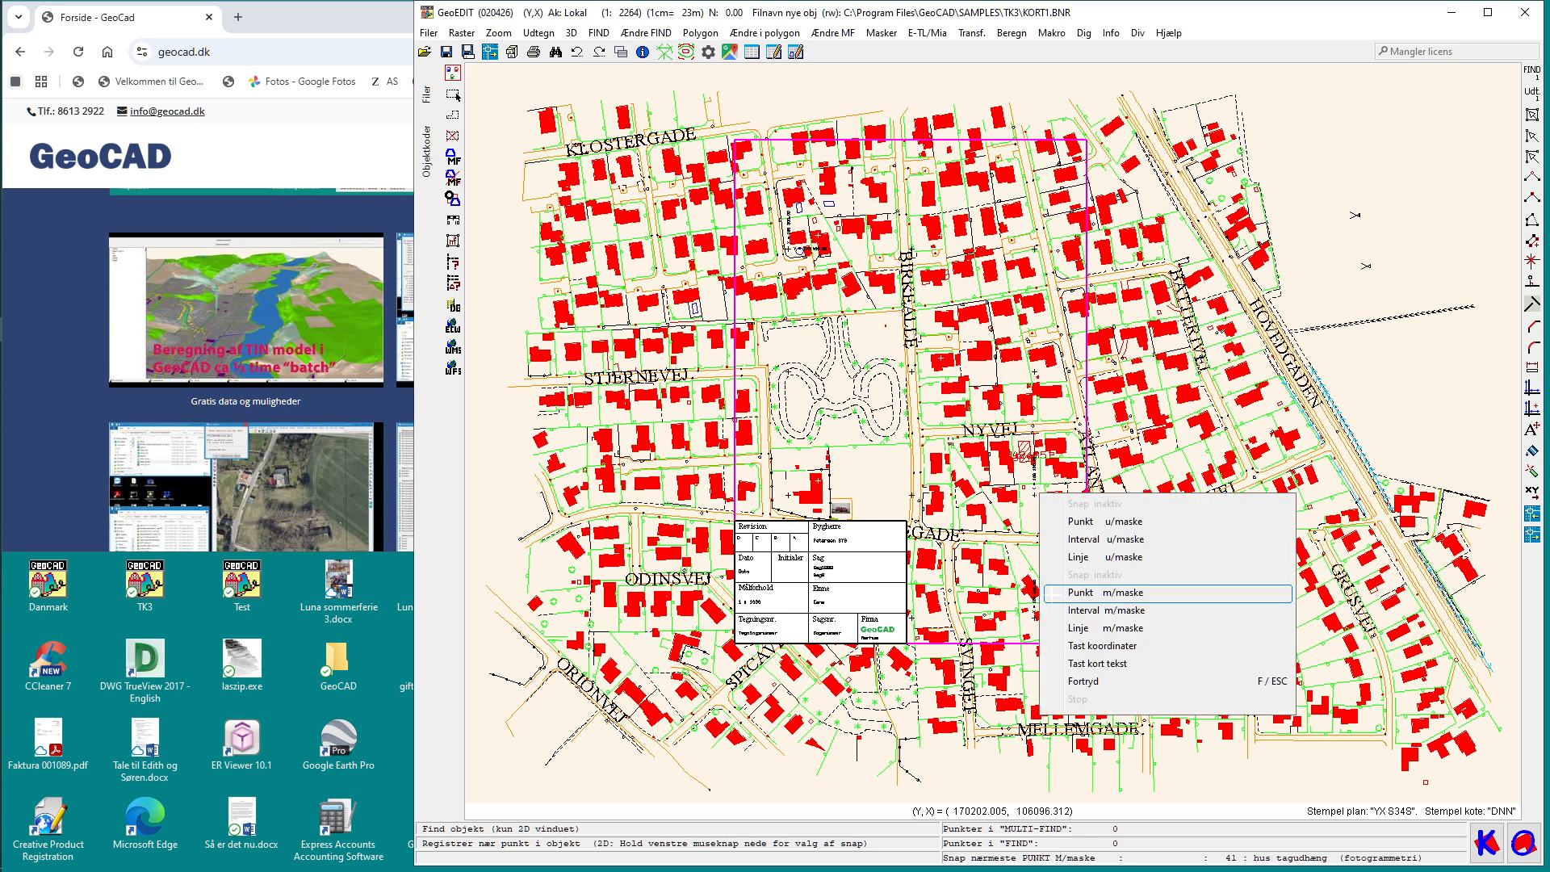
click(1074, 592)
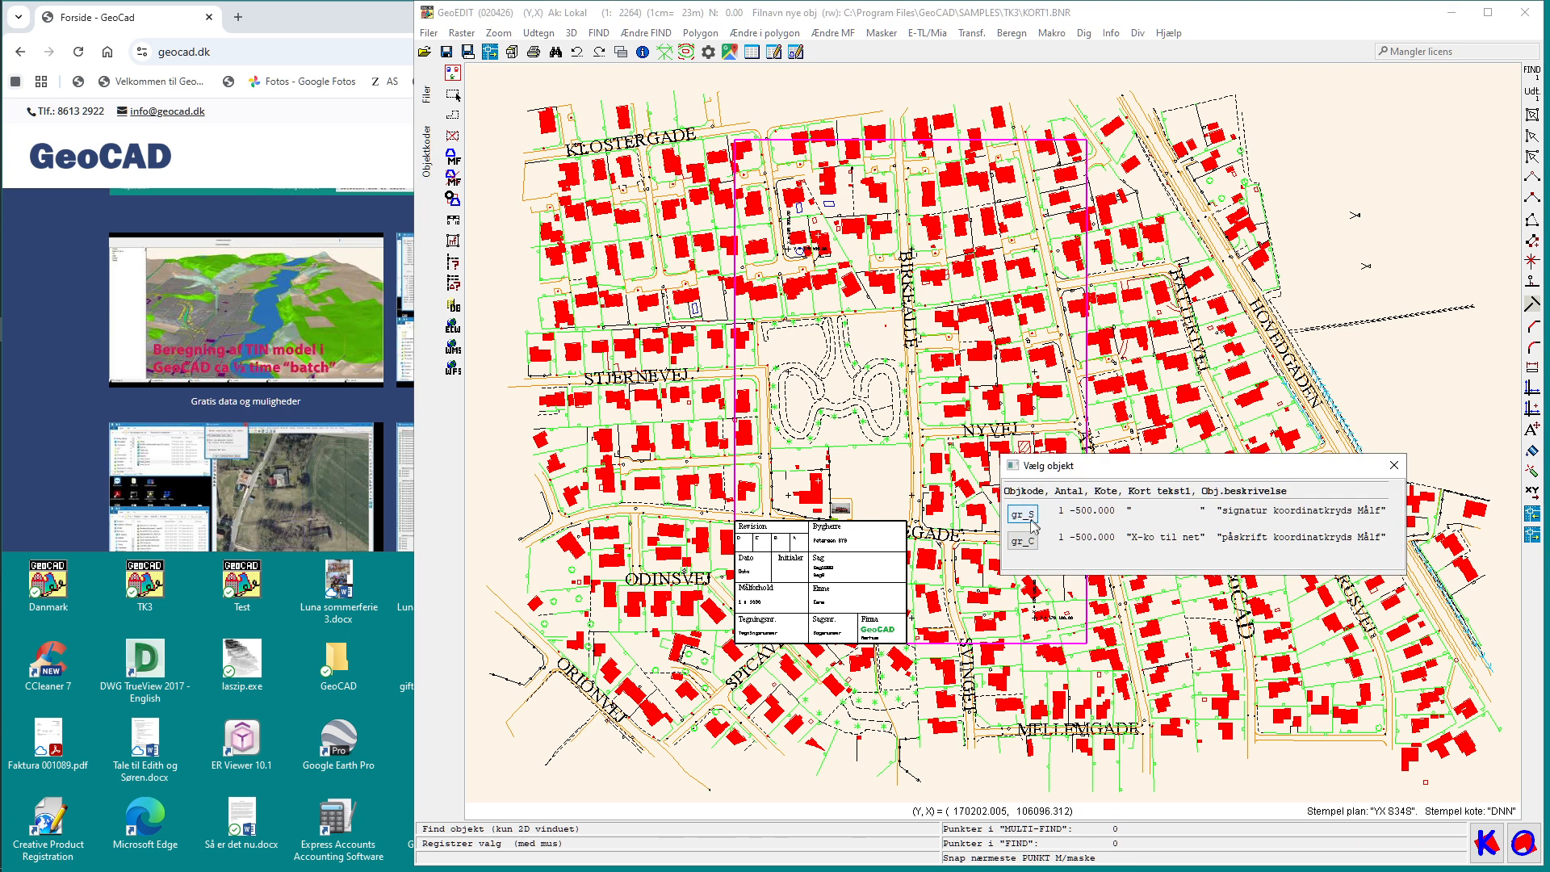
click(1023, 541)
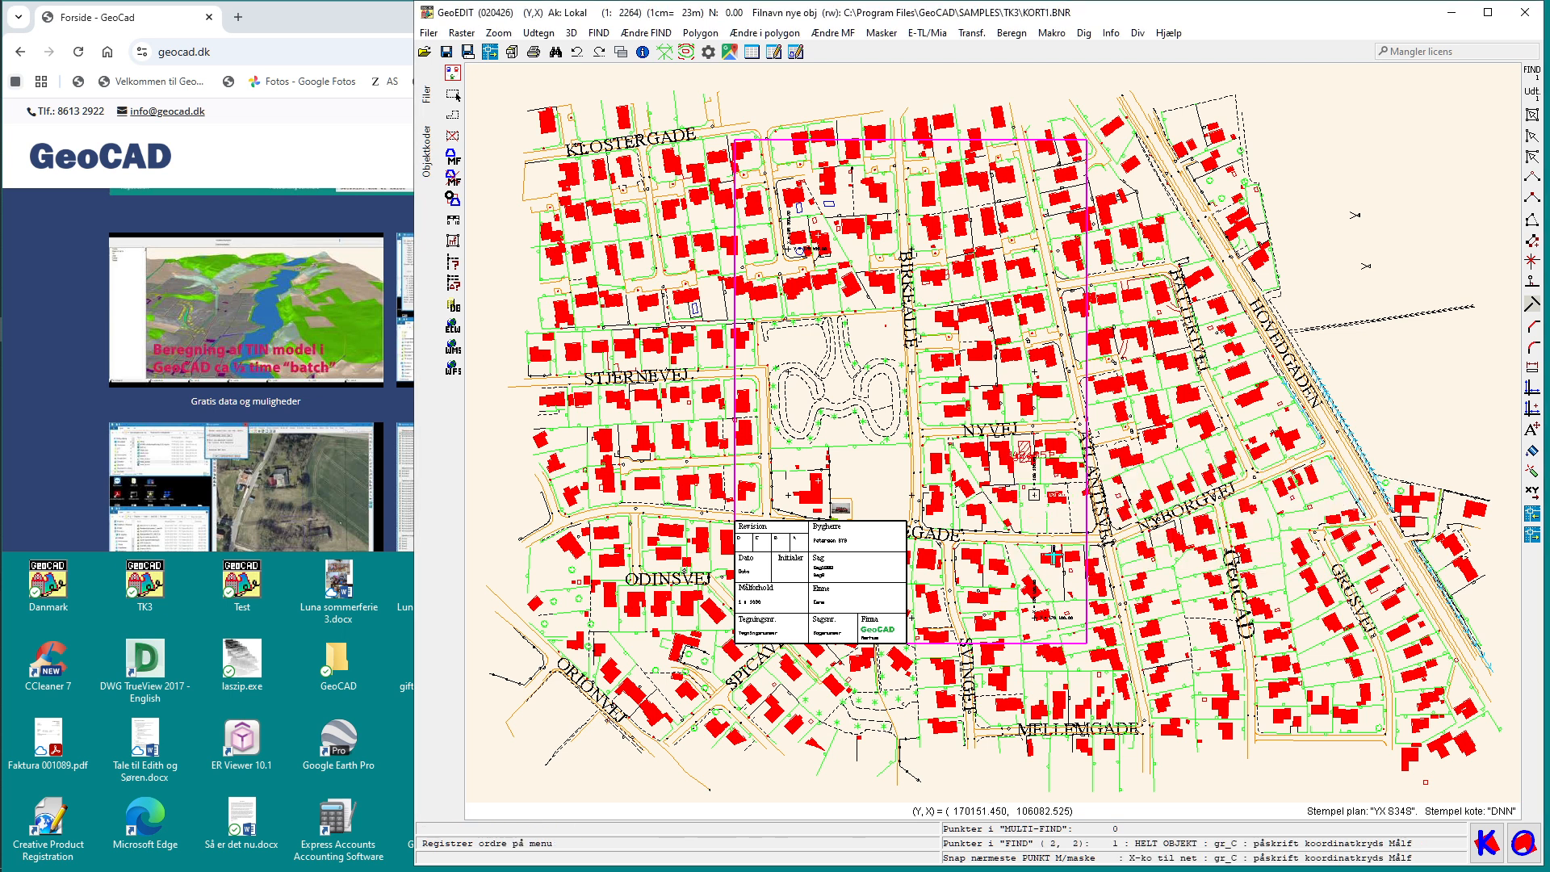
key(Delete)
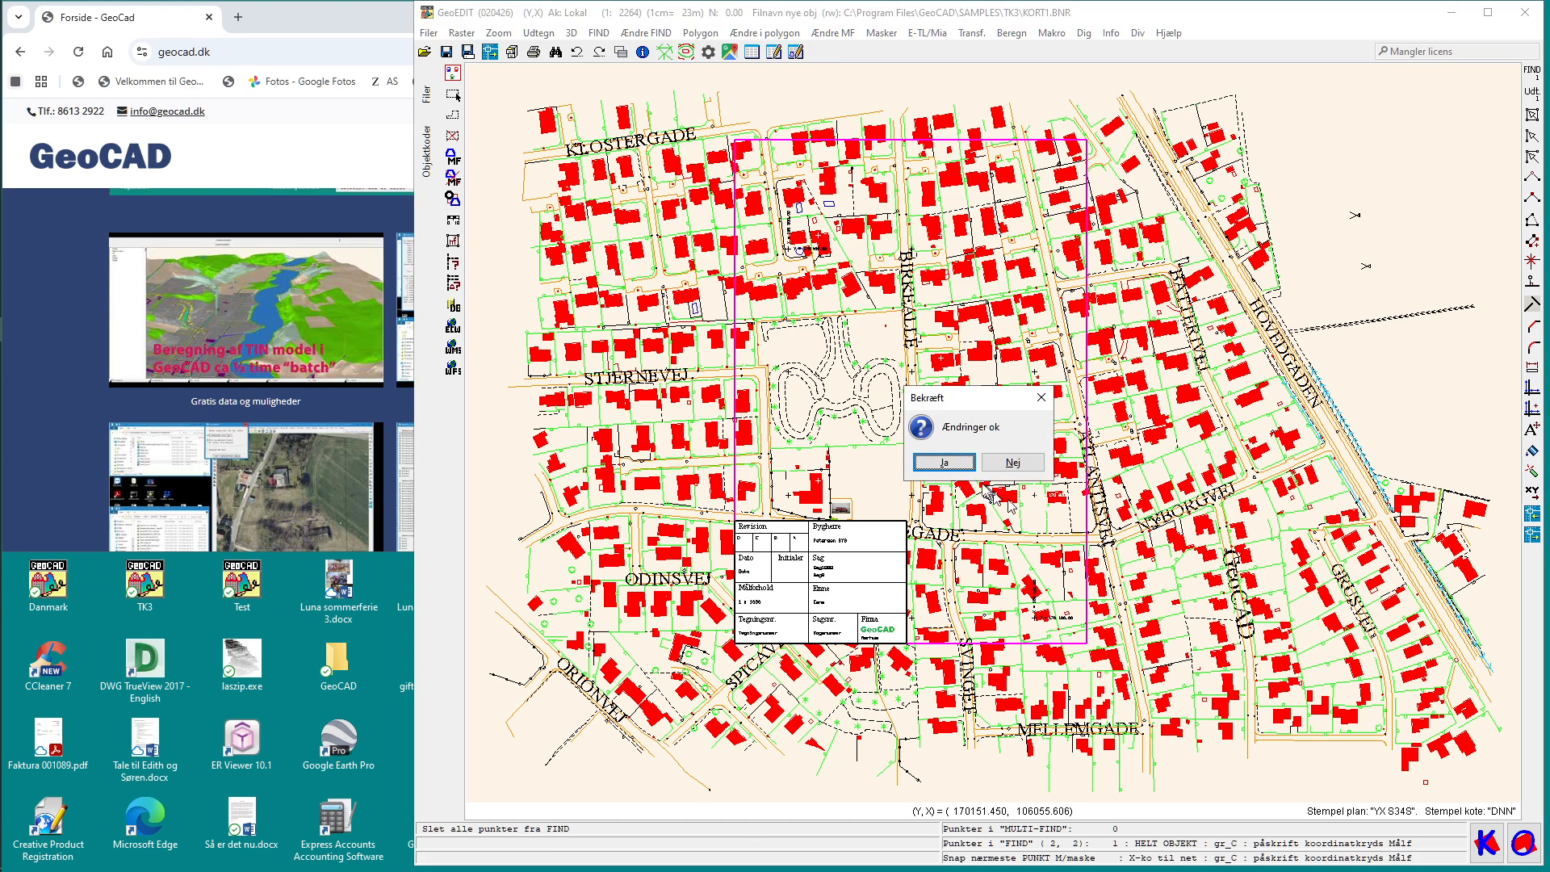
click(952, 462)
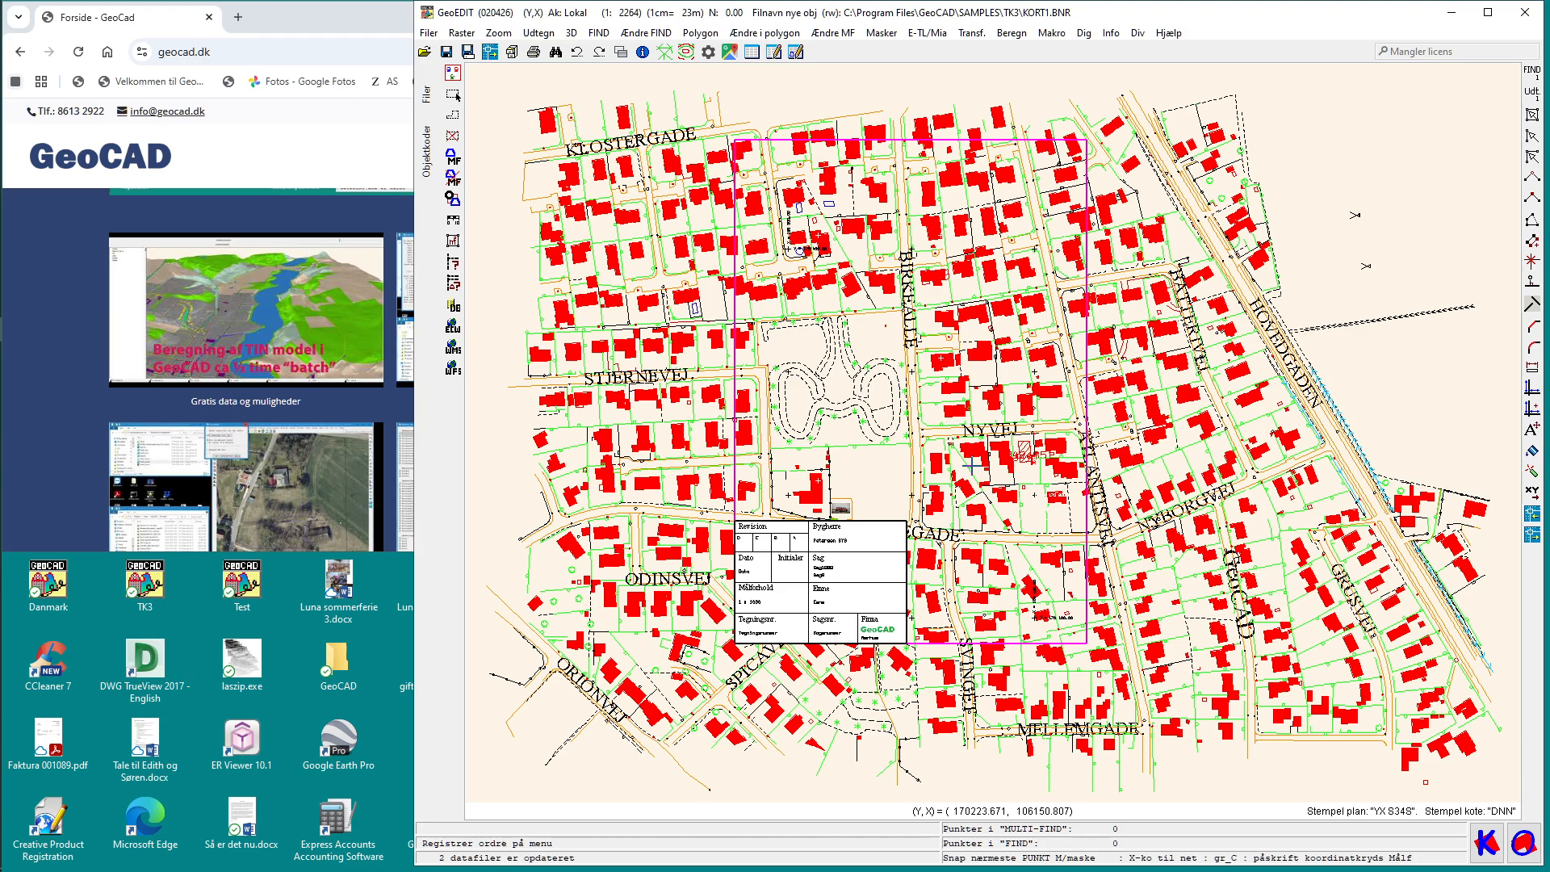
Create bb.pdf in the TK3 folder from bb.geoplotarg with GPA2PDF, and open the finished PDF
click(536, 33)
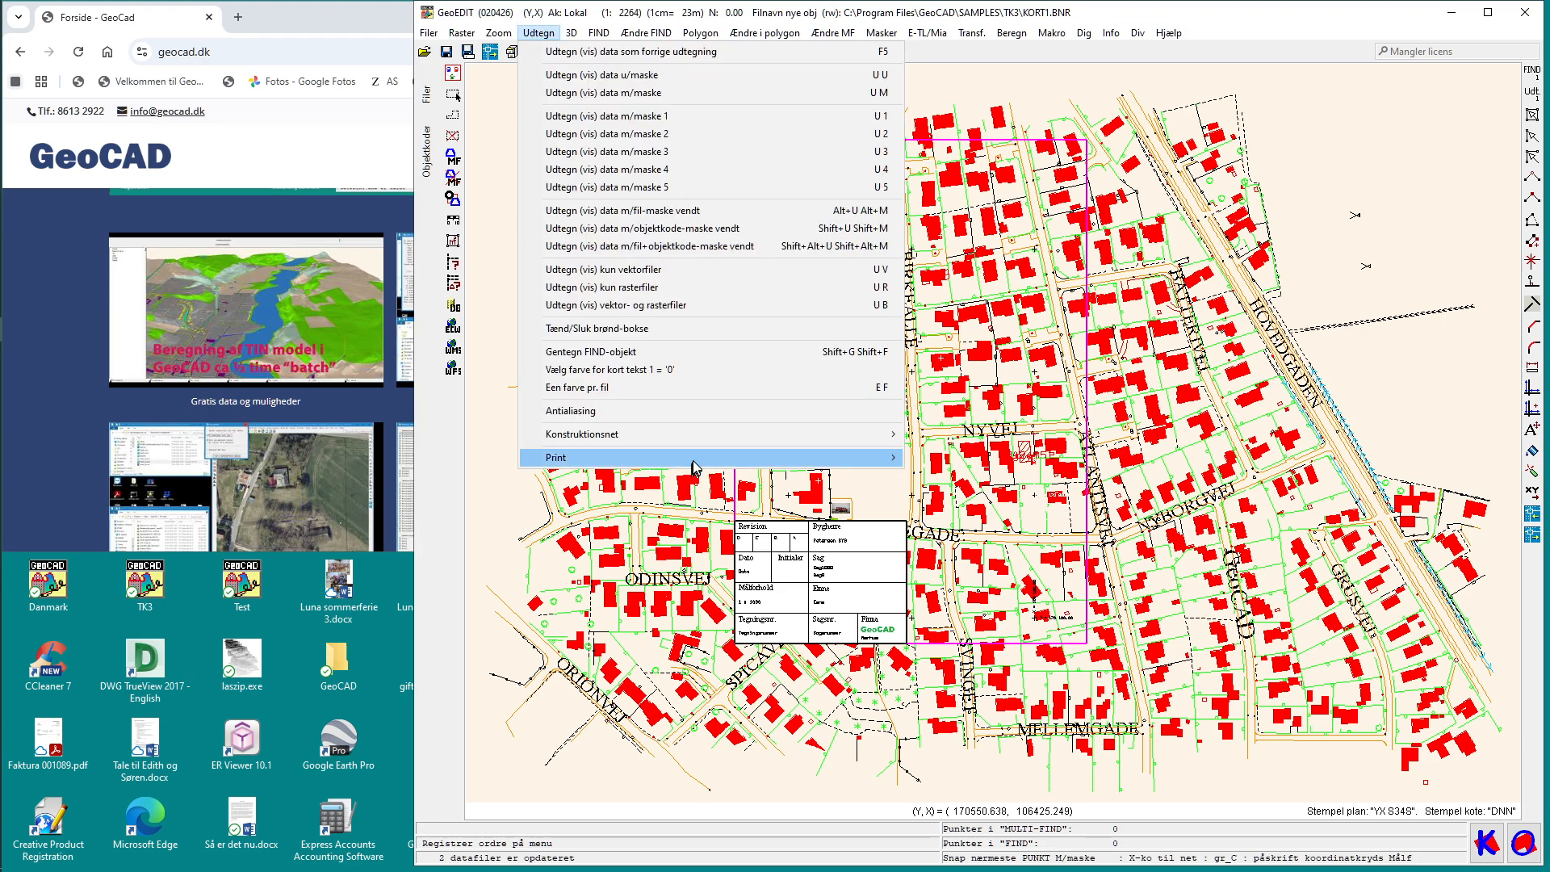
mouse_move(694, 466)
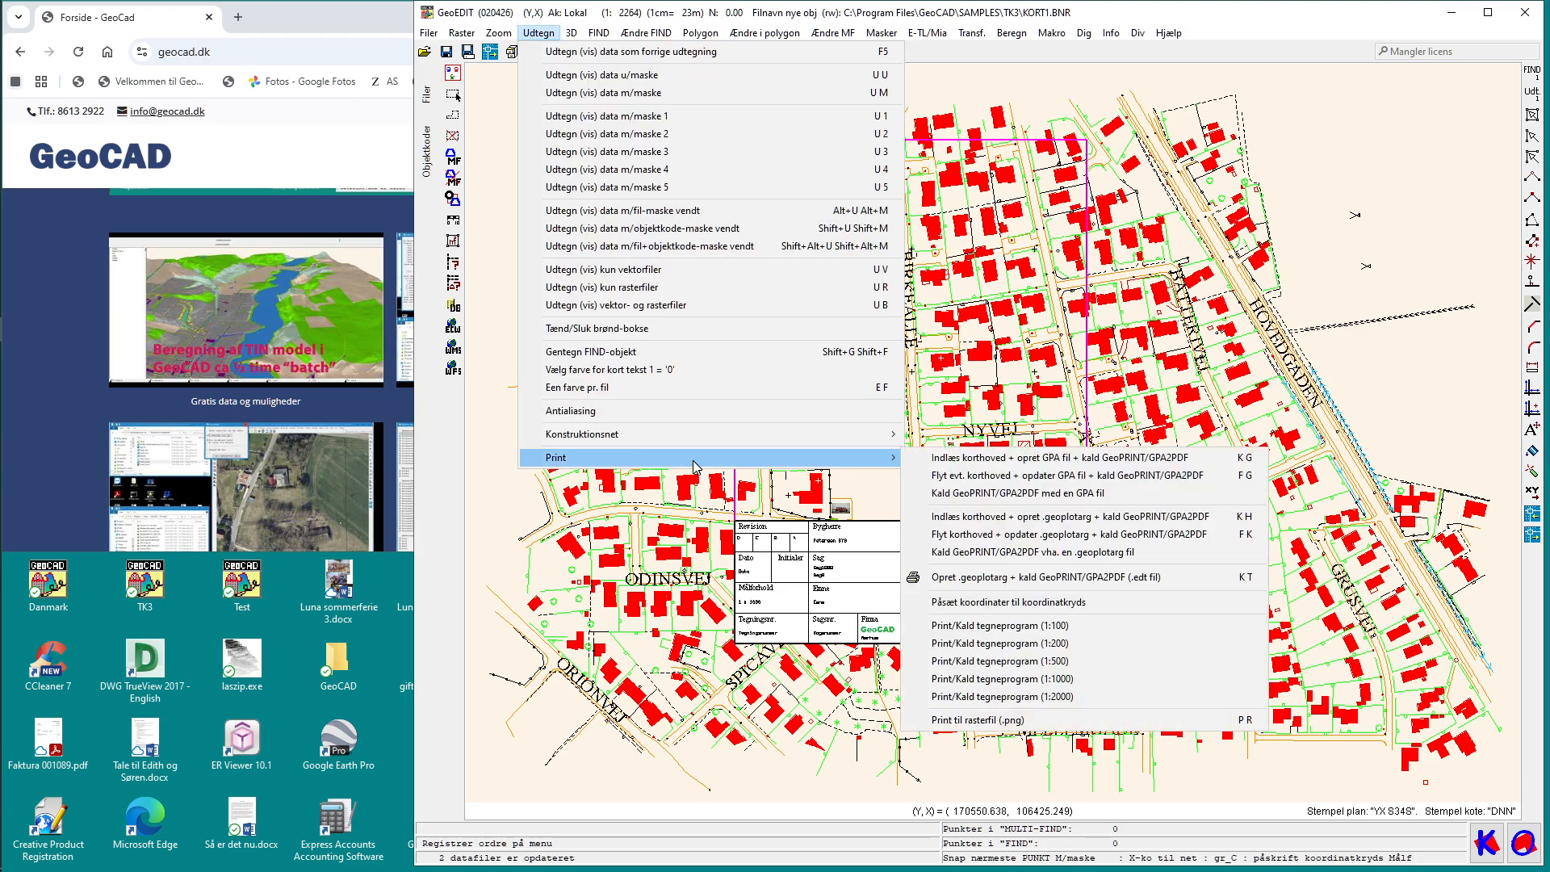
click(998, 553)
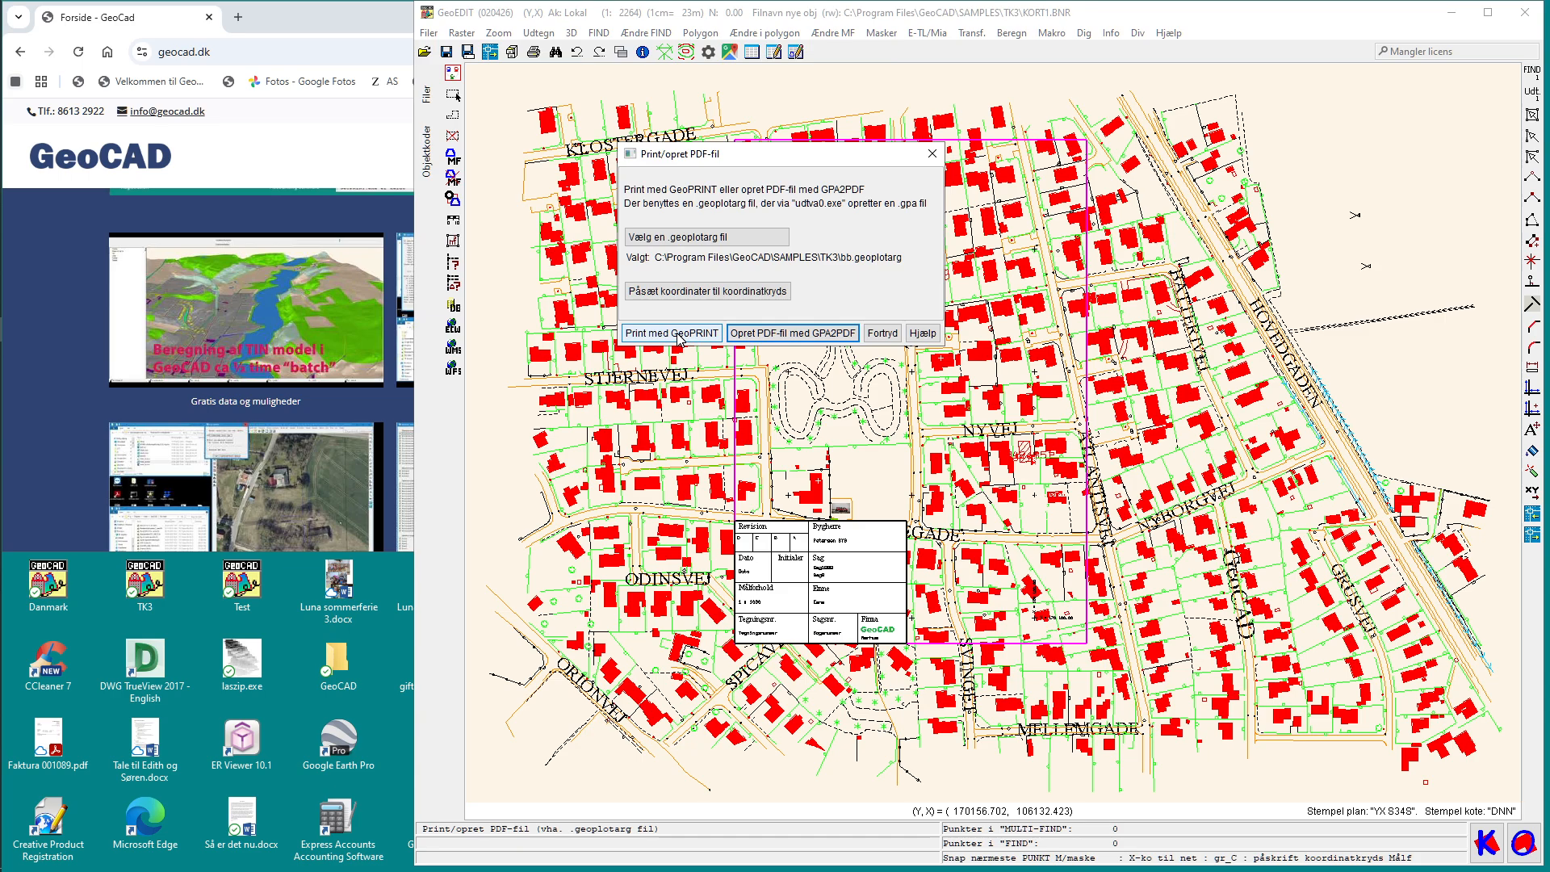
click(784, 337)
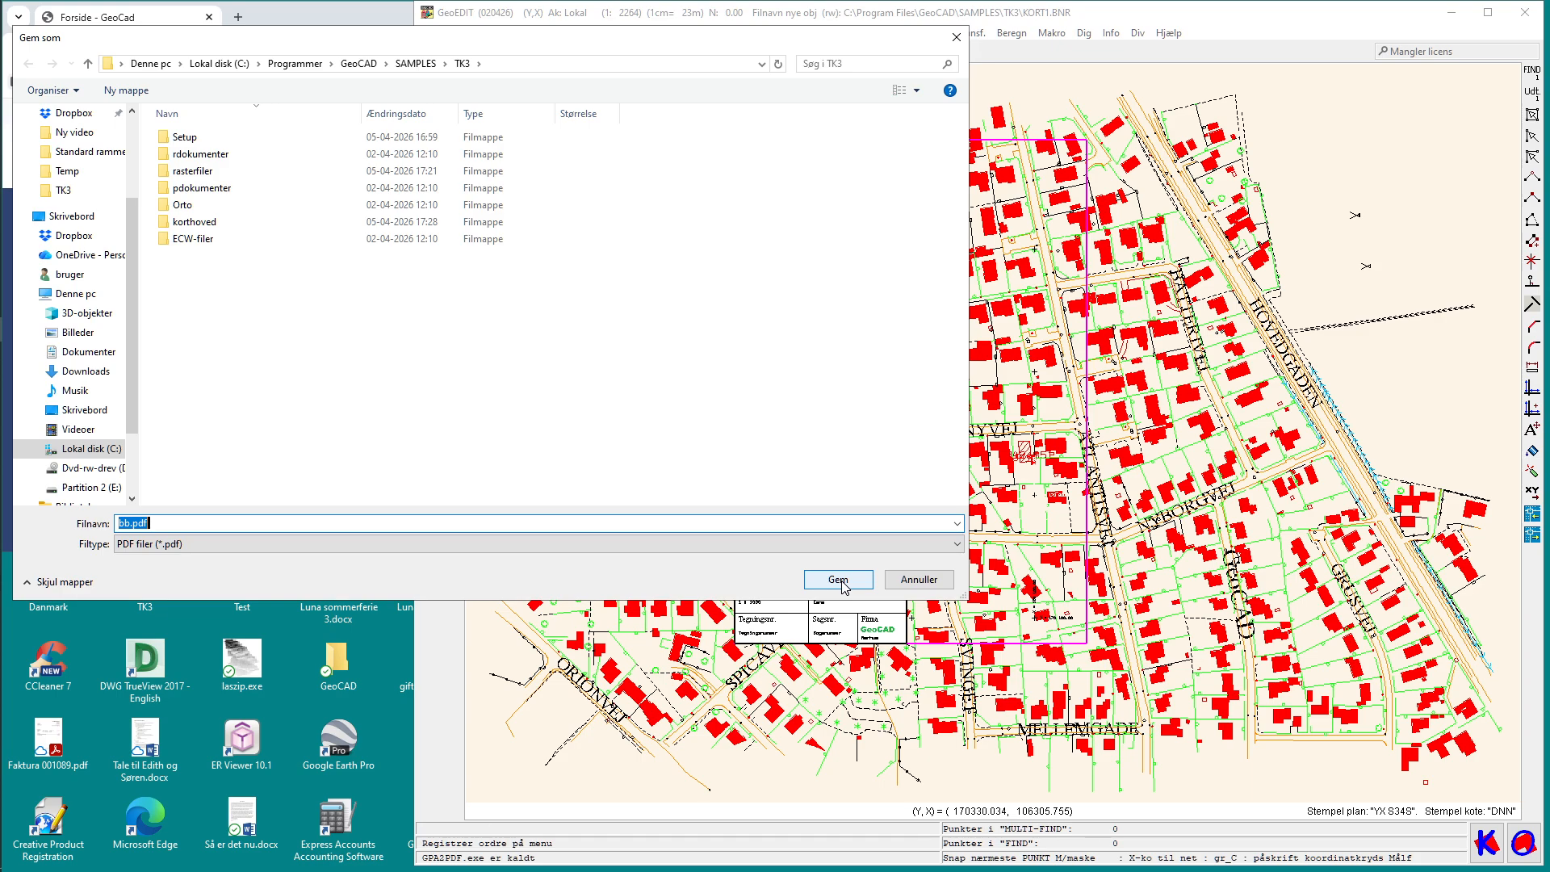
click(840, 581)
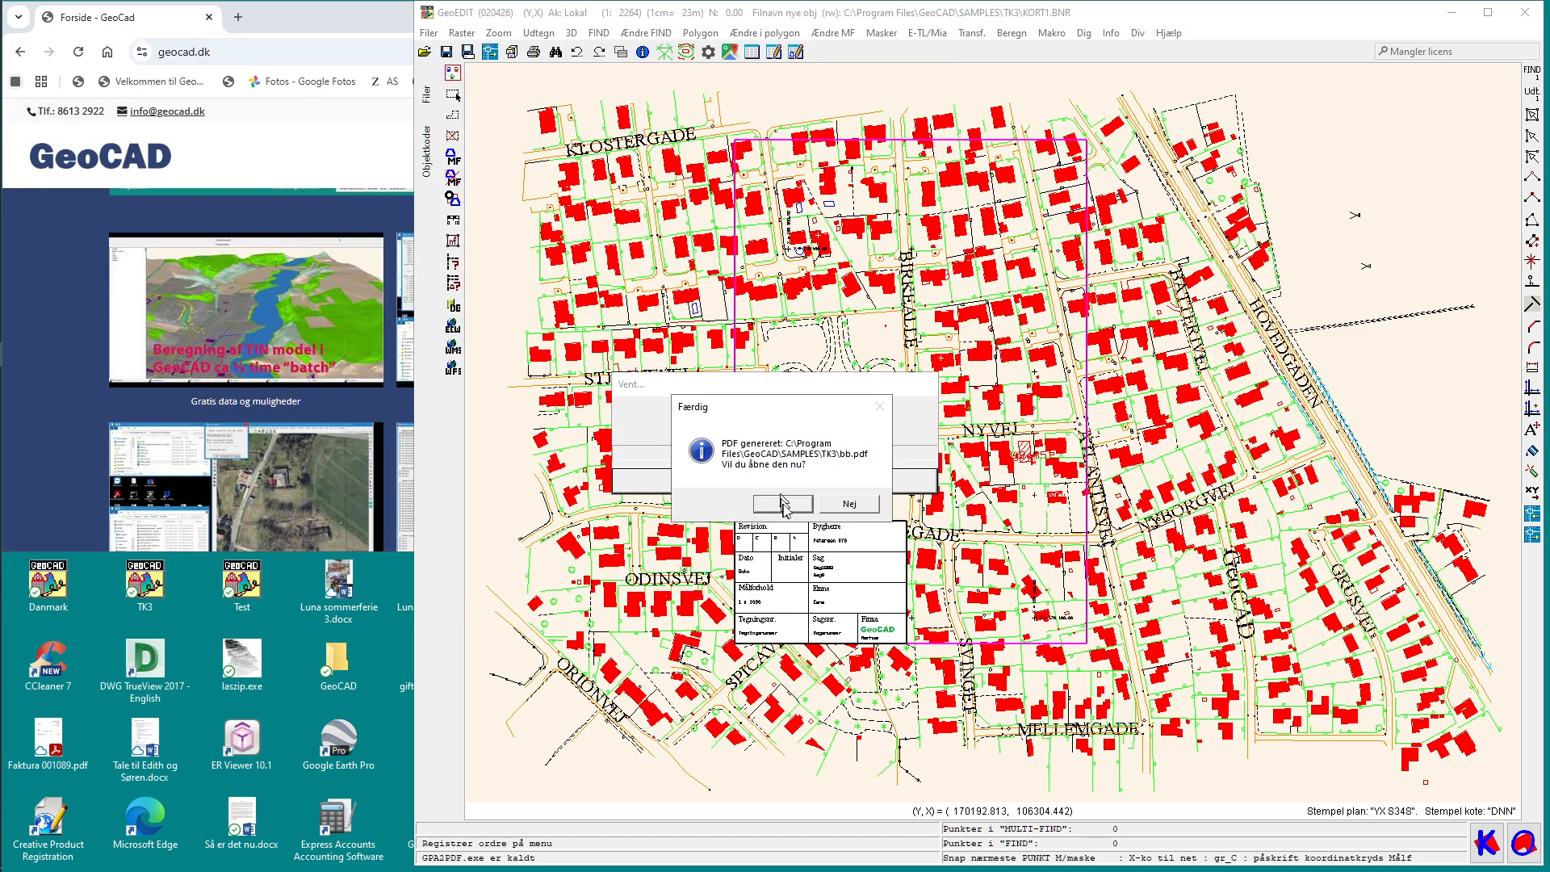
click(782, 504)
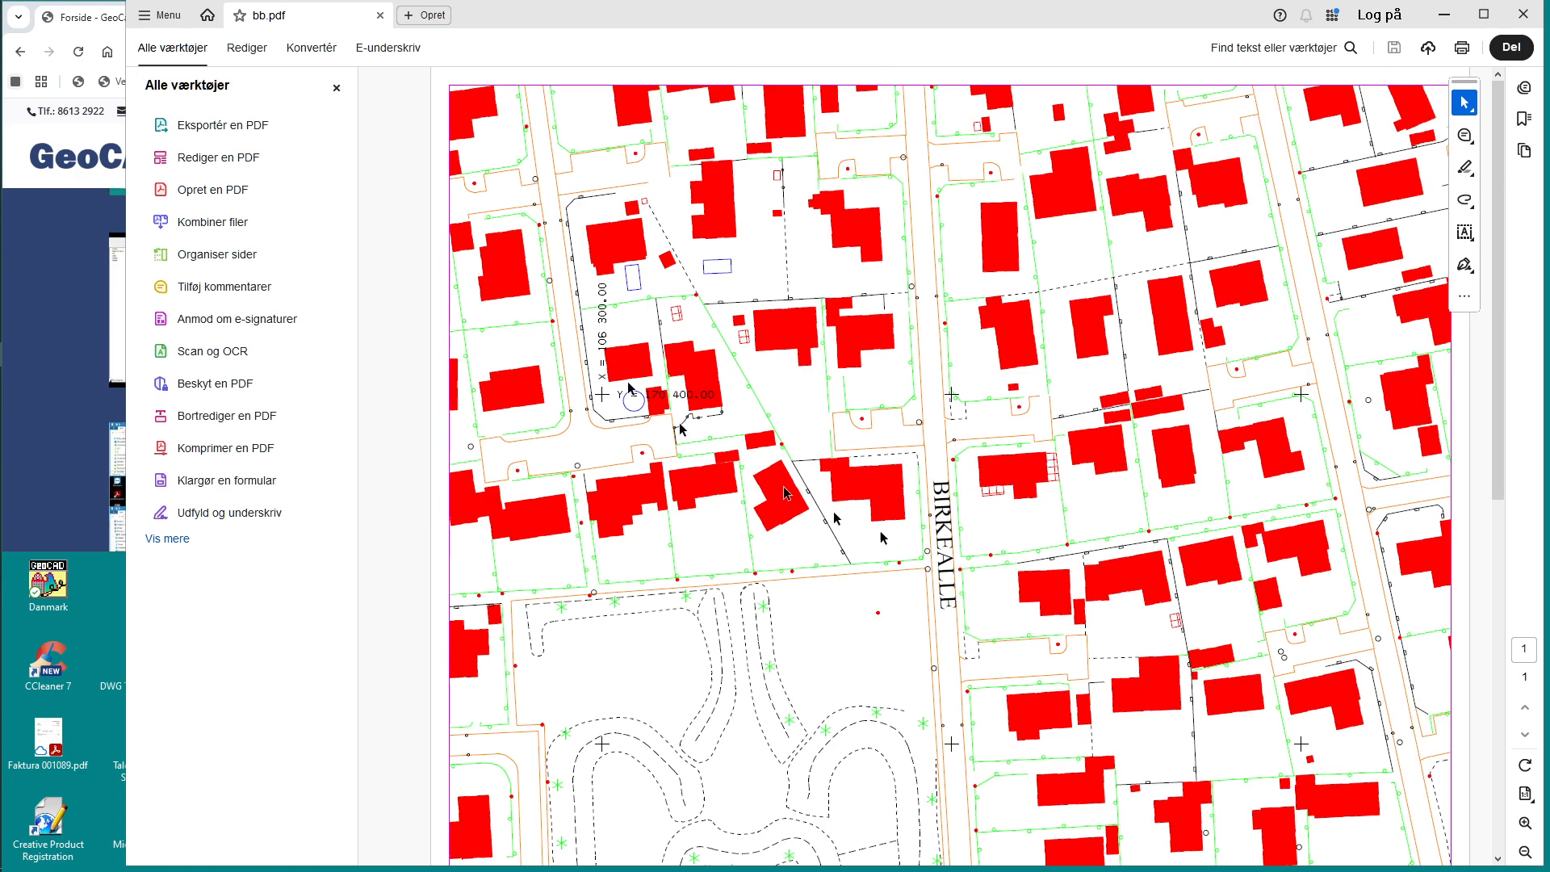
Examine the coordinate labels and map header in bb.pdf, close the PDF, and exit GeoEDIT
scroll(1005, 573, down, 10)
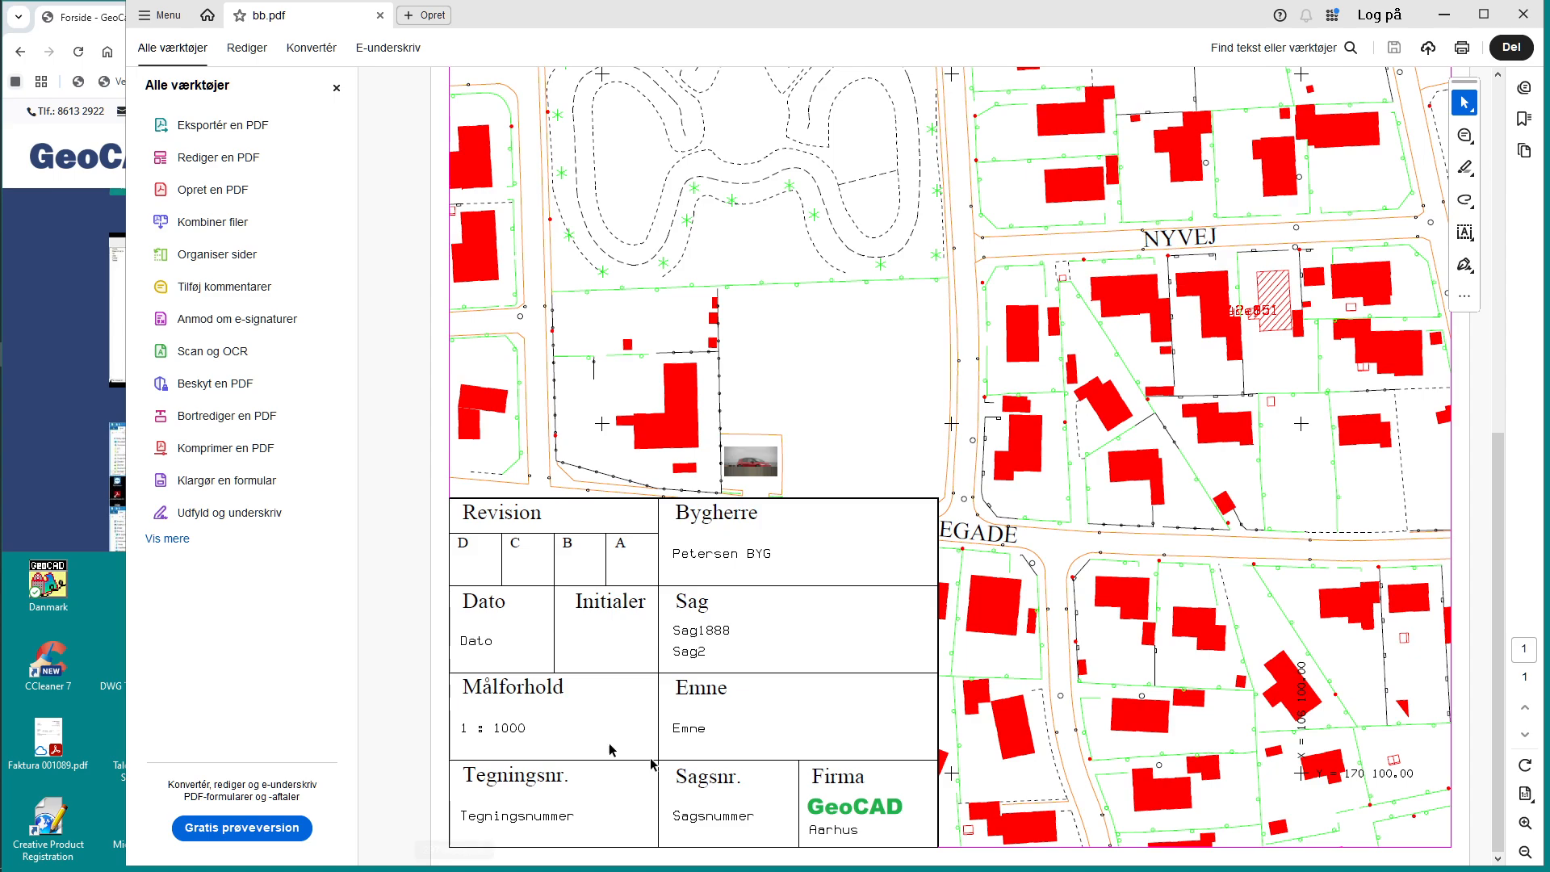
scroll(1097, 707, up, 10)
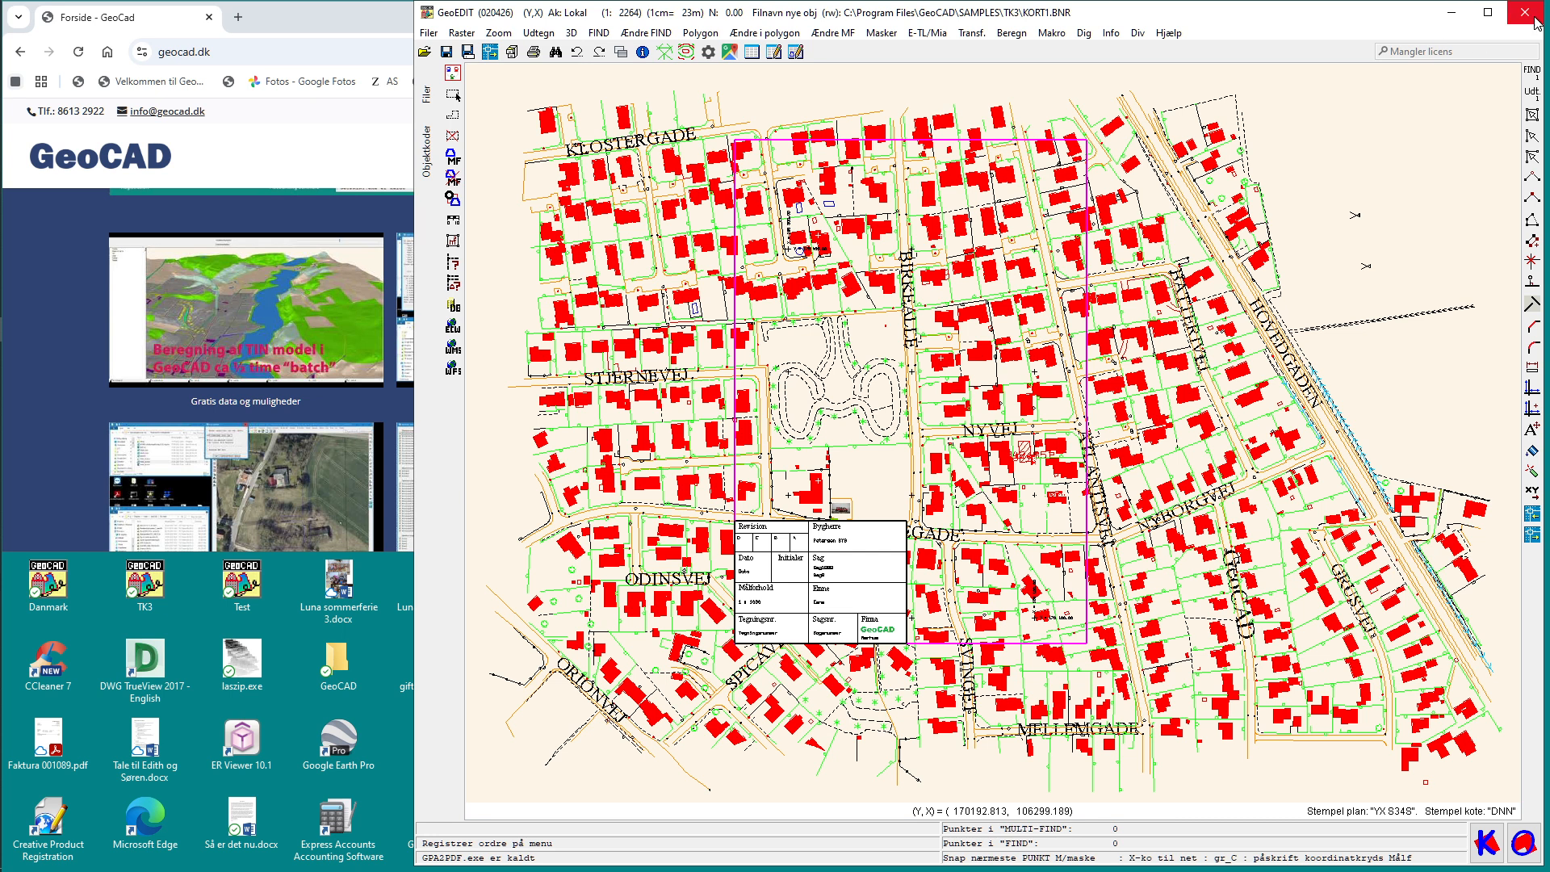
click(1528, 22)
click(943, 462)
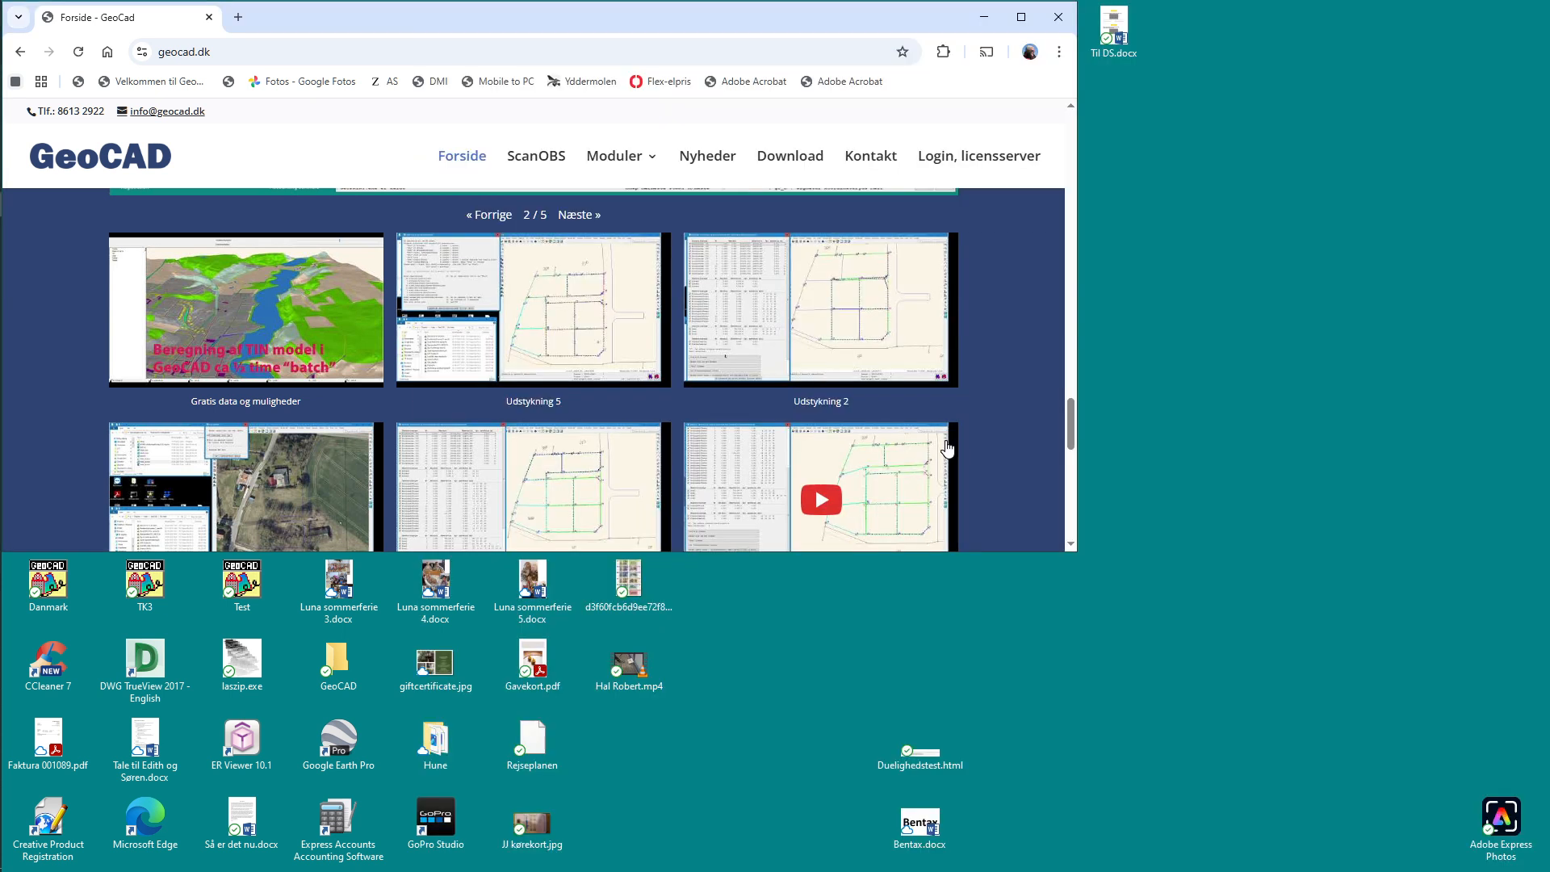
Browse to the TK3 folder in File Explorer, view the saved bb.pdf, and close it
key(super+e)
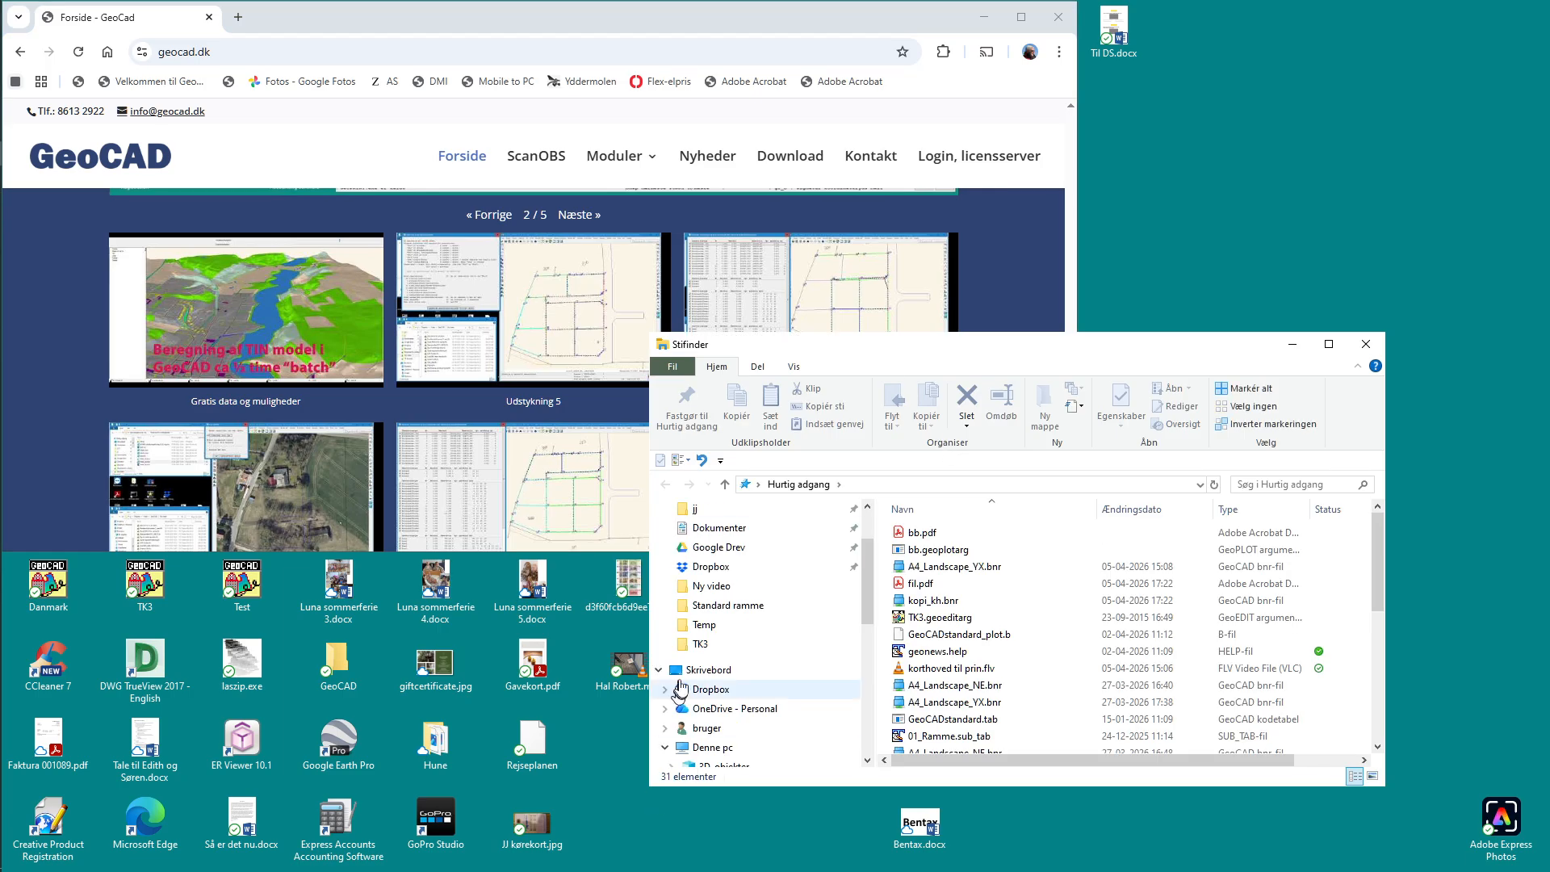
click(696, 644)
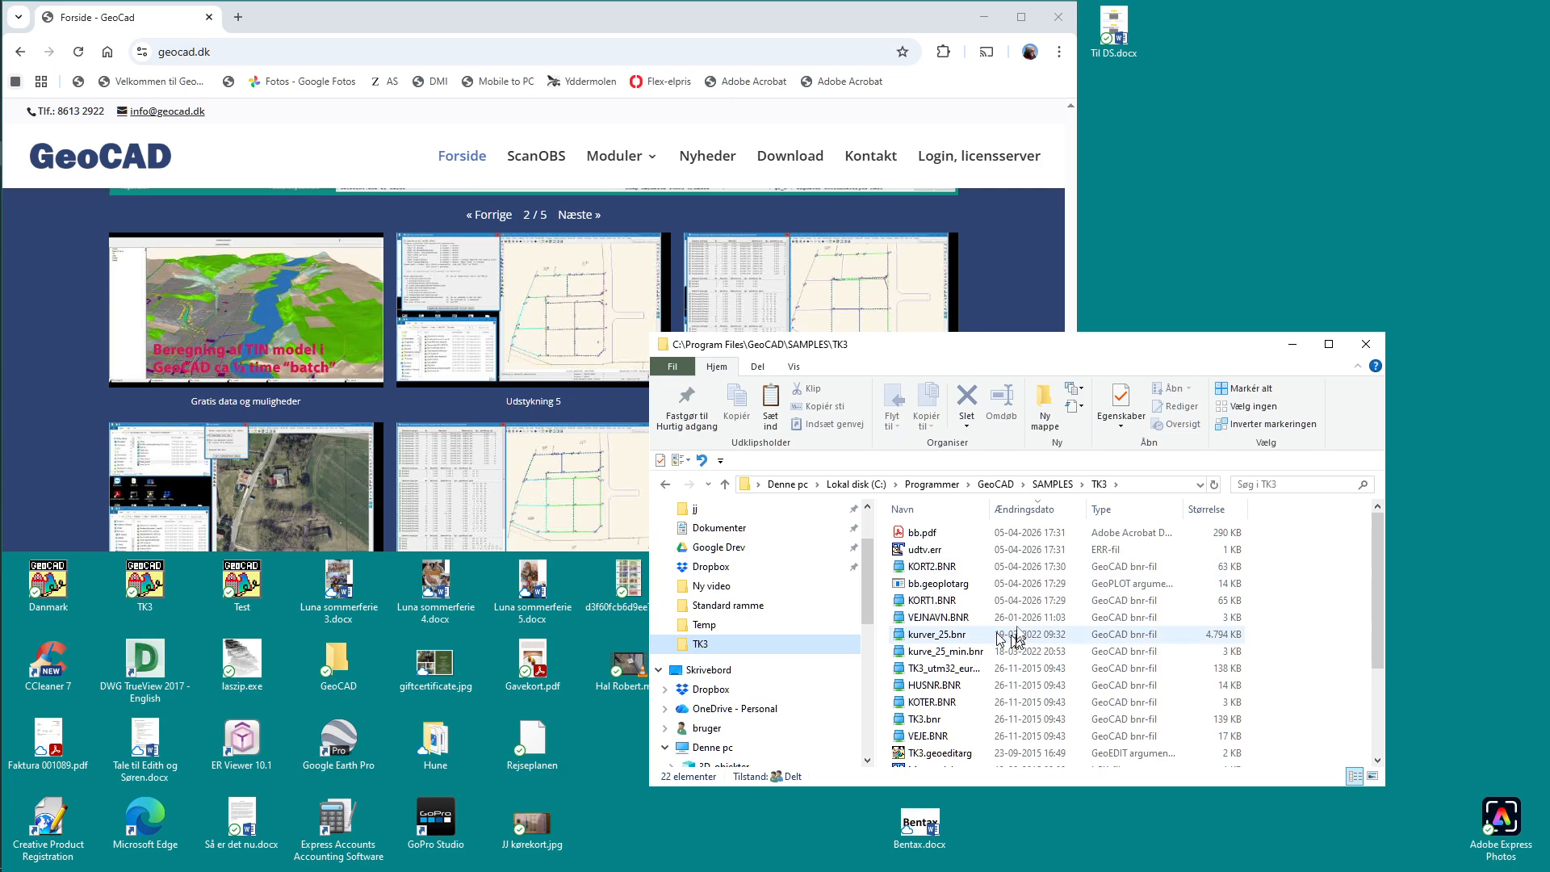
double_click(917, 535)
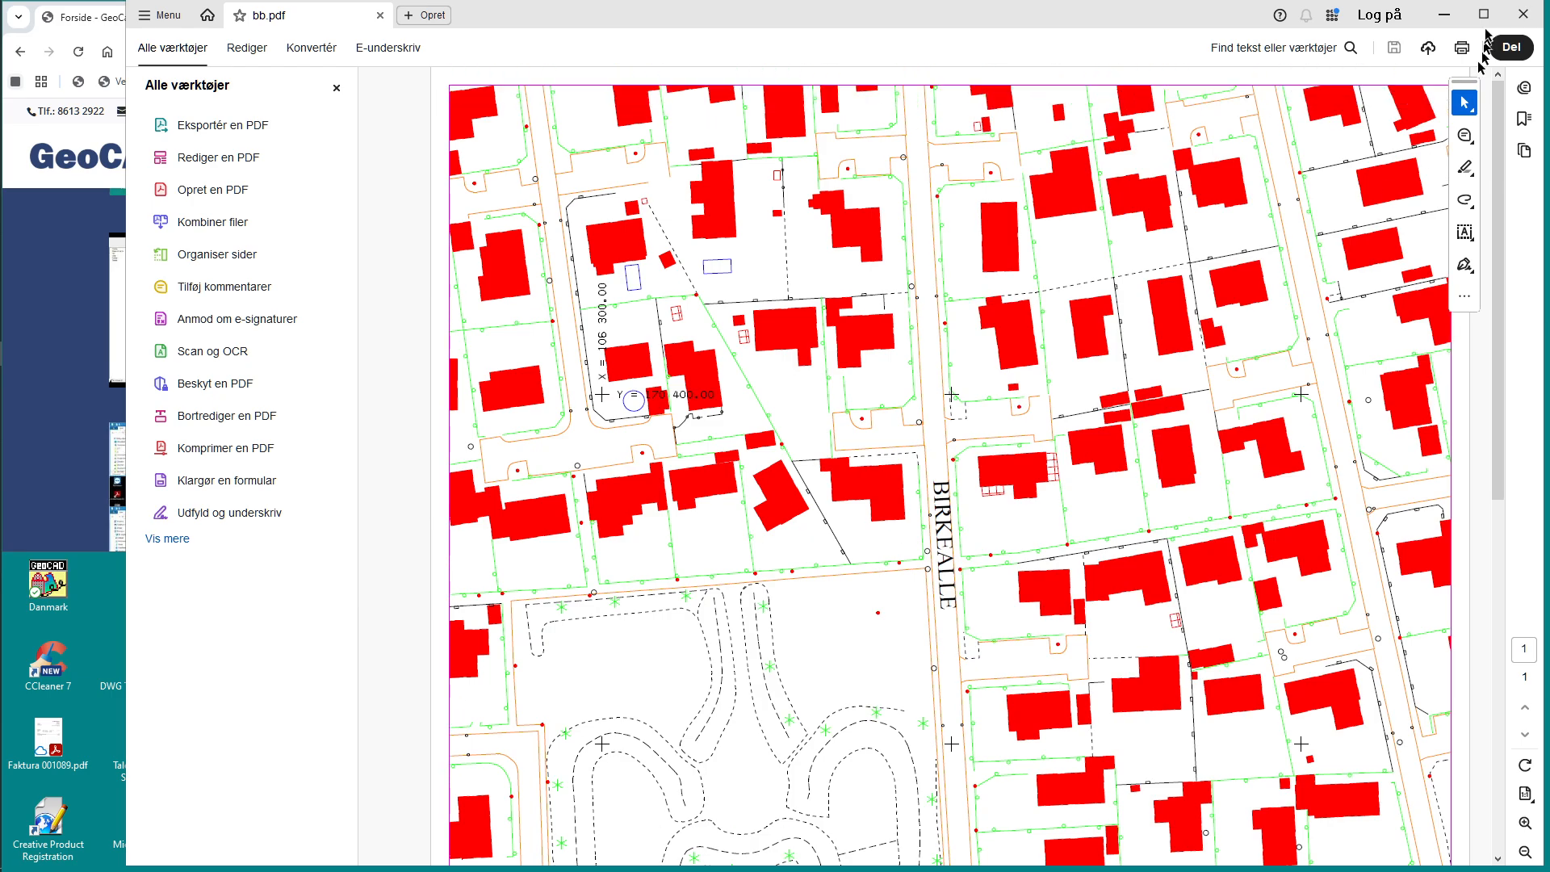
click(1524, 13)
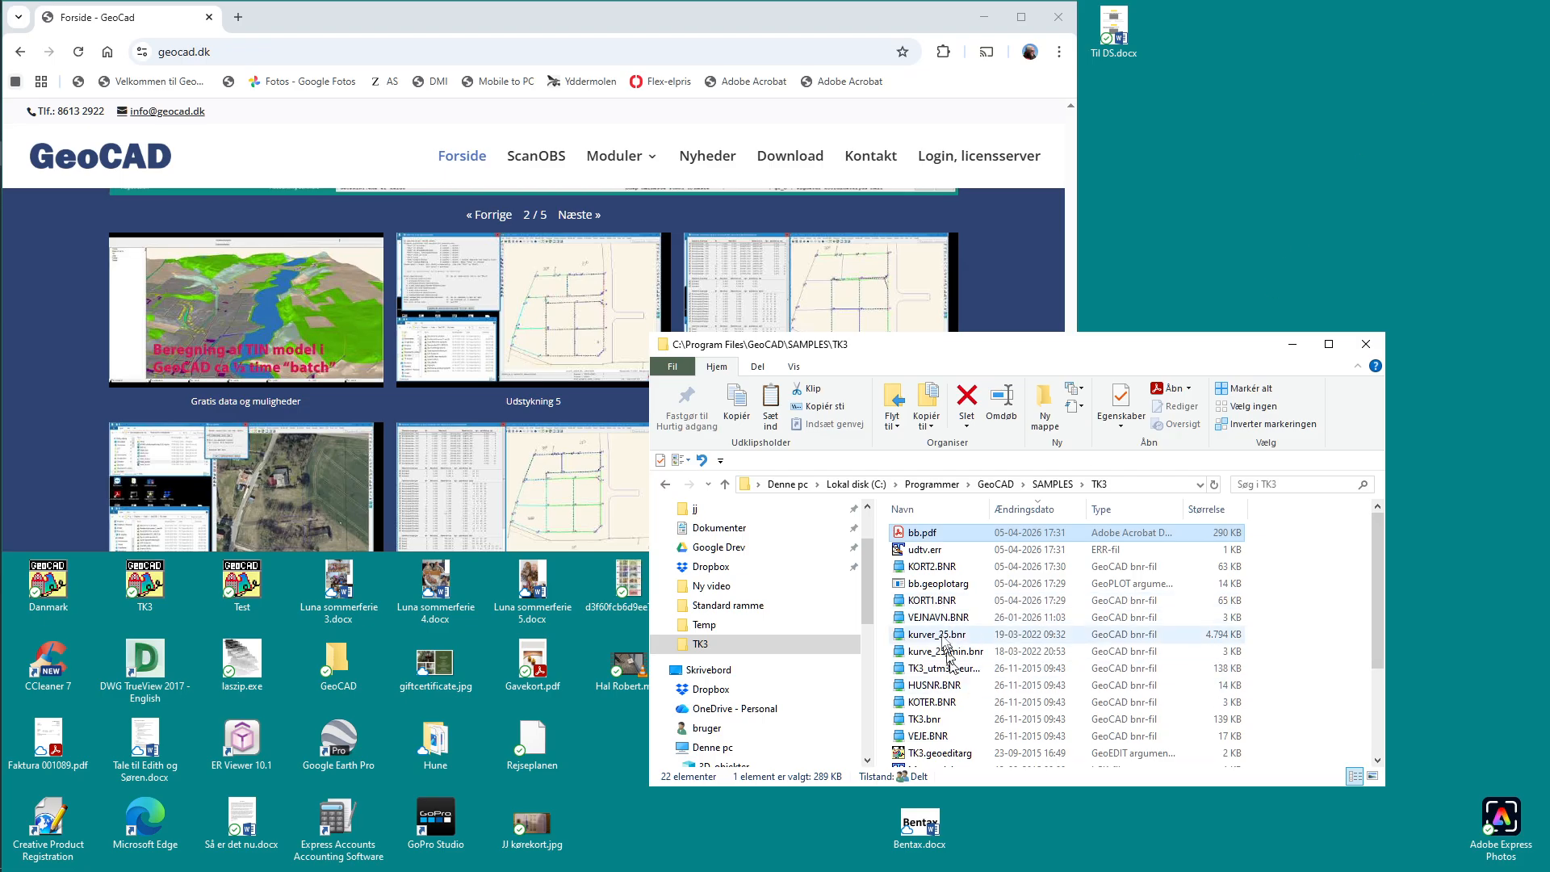
Open bb.geoplotarg in TextPad to inspect its plot arguments, and close both the file and the folder window
right_click(940, 591)
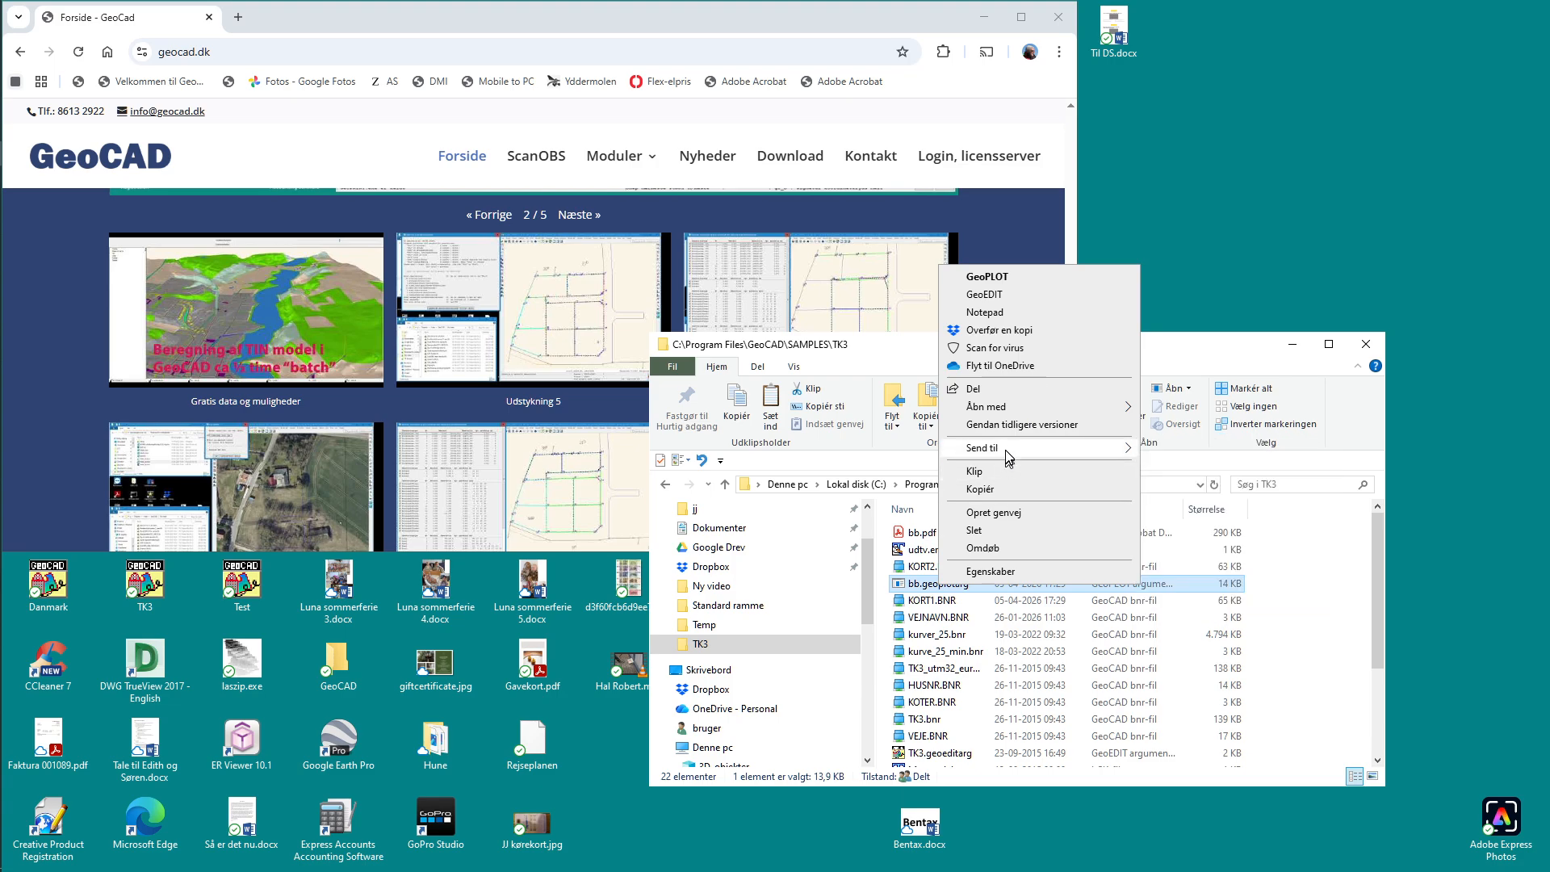
mouse_move(996, 414)
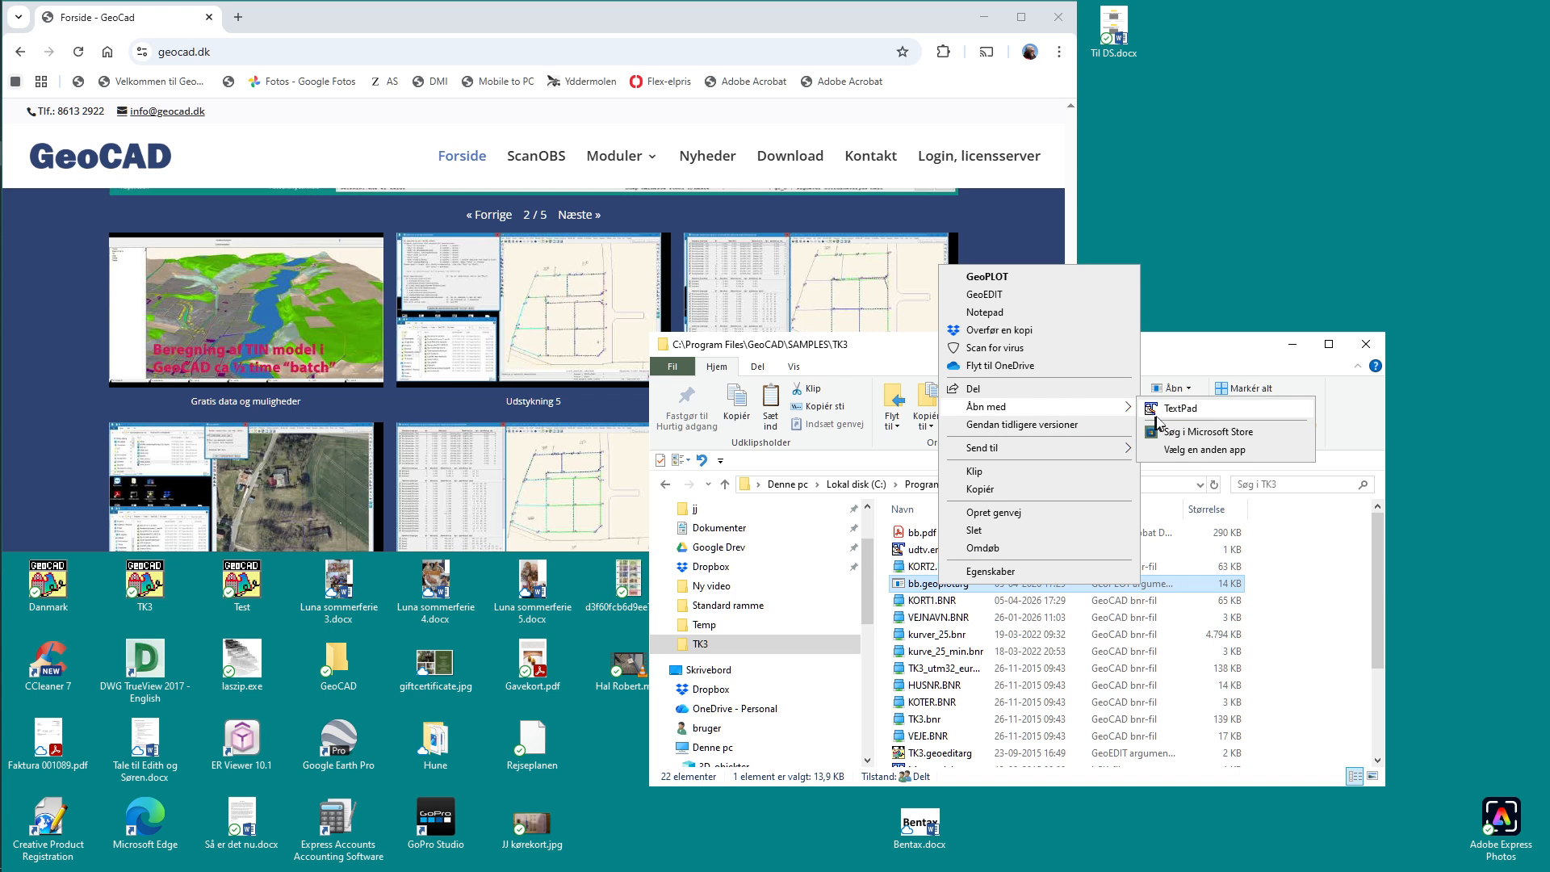
click(1181, 408)
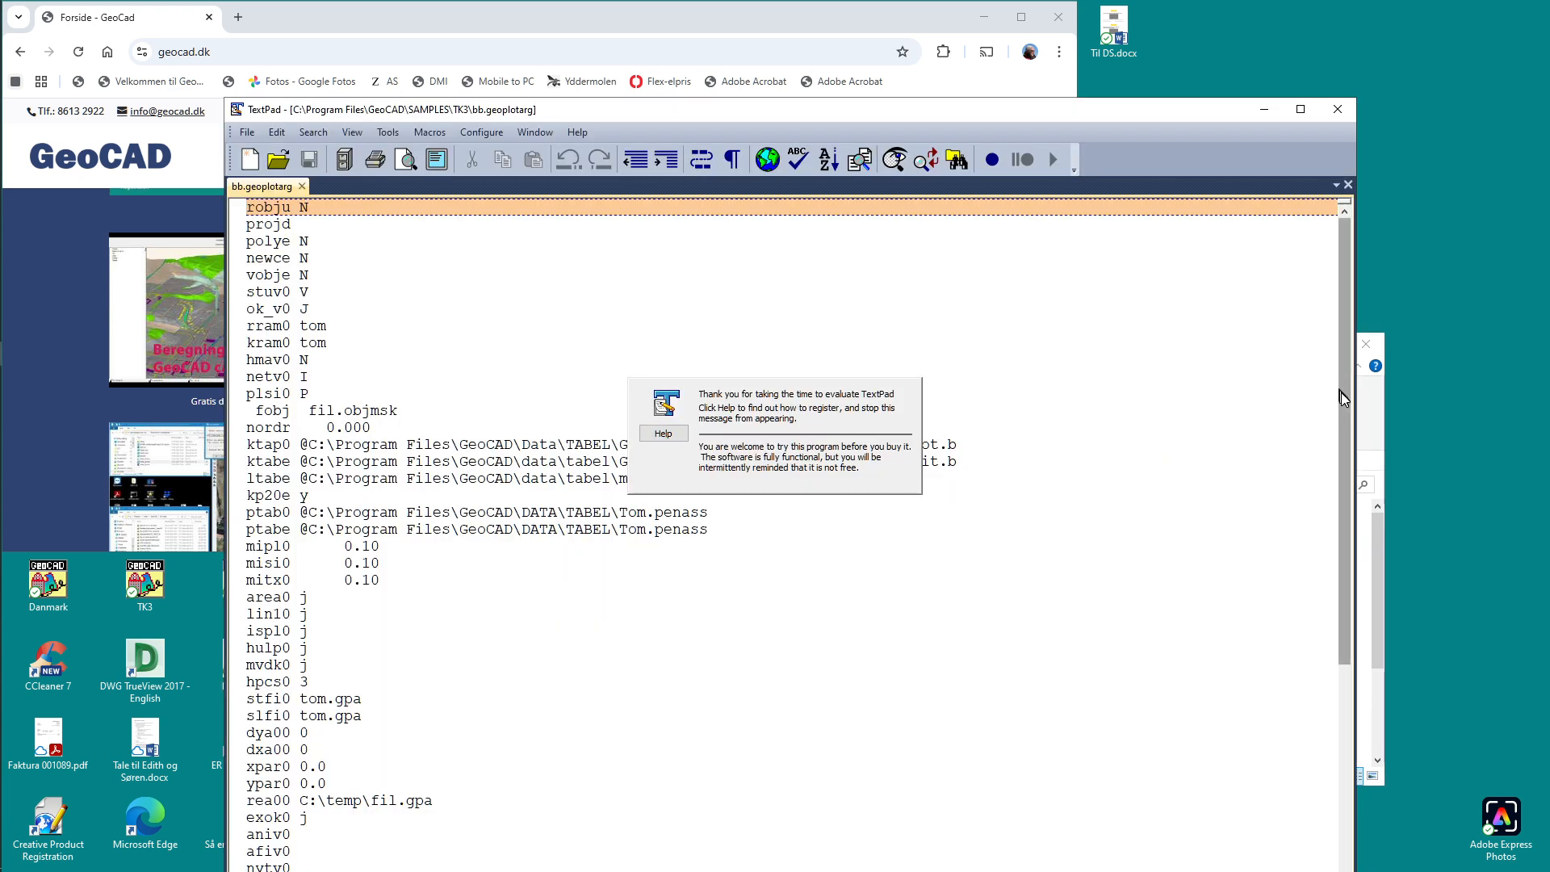
drag(1345, 401, 1365, 212)
click(1347, 118)
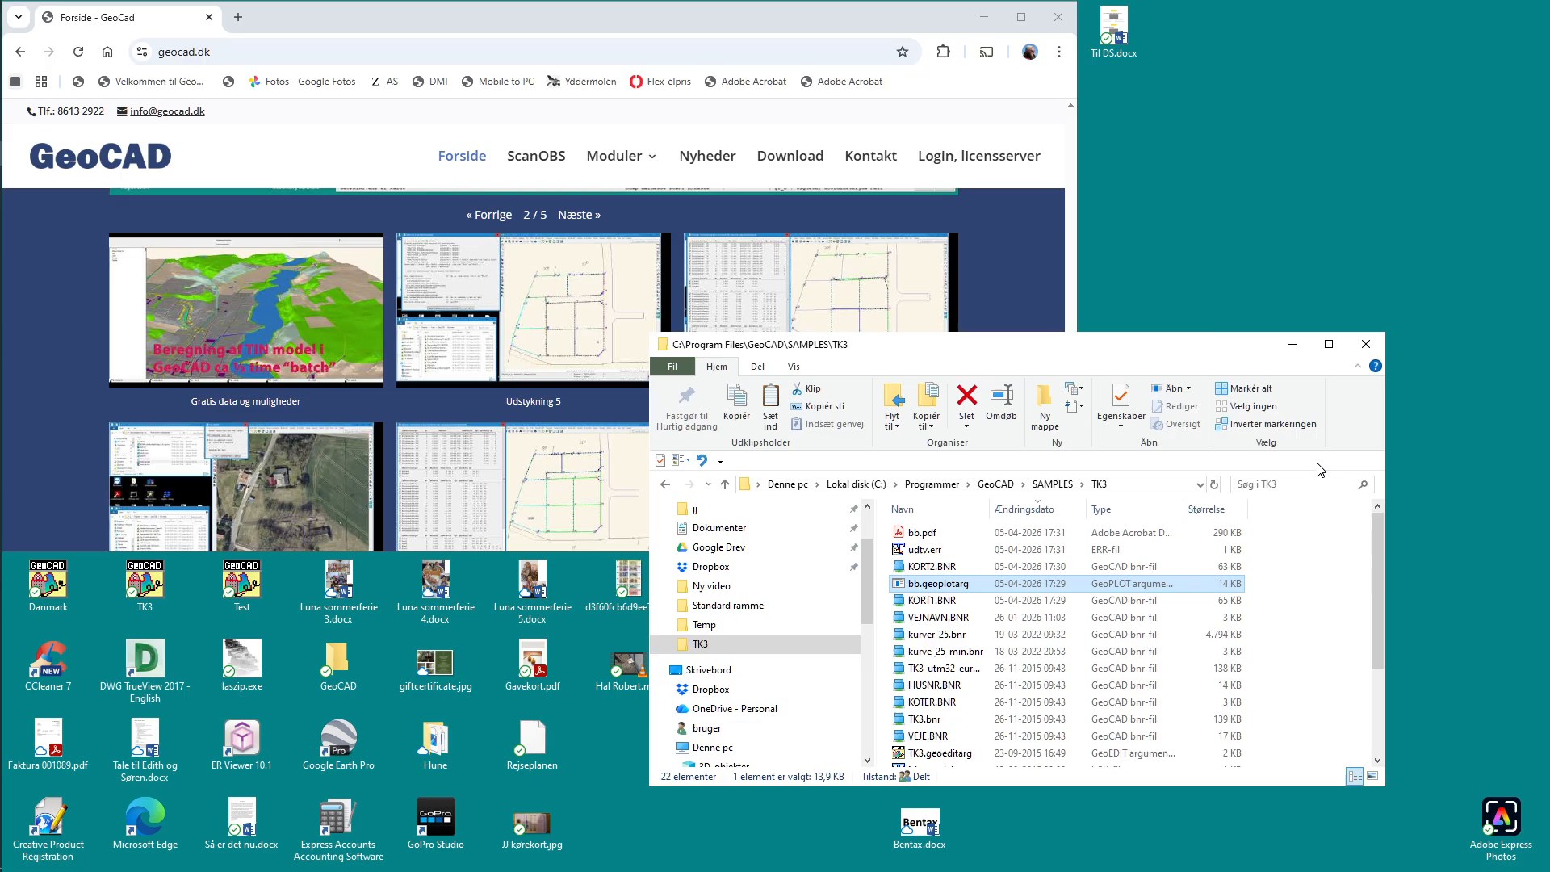
click(1375, 347)
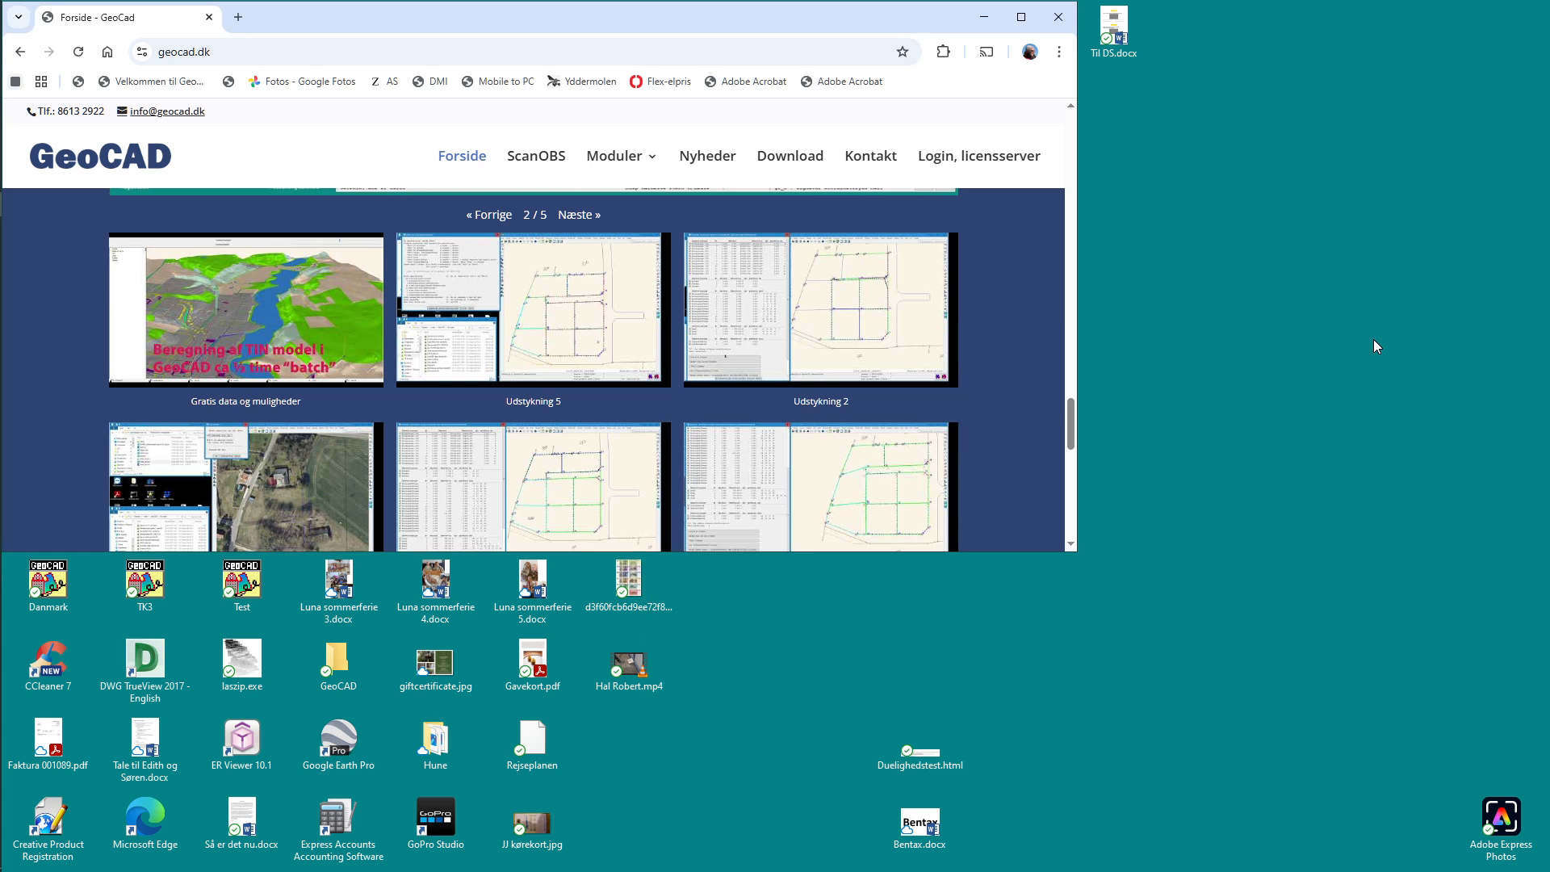